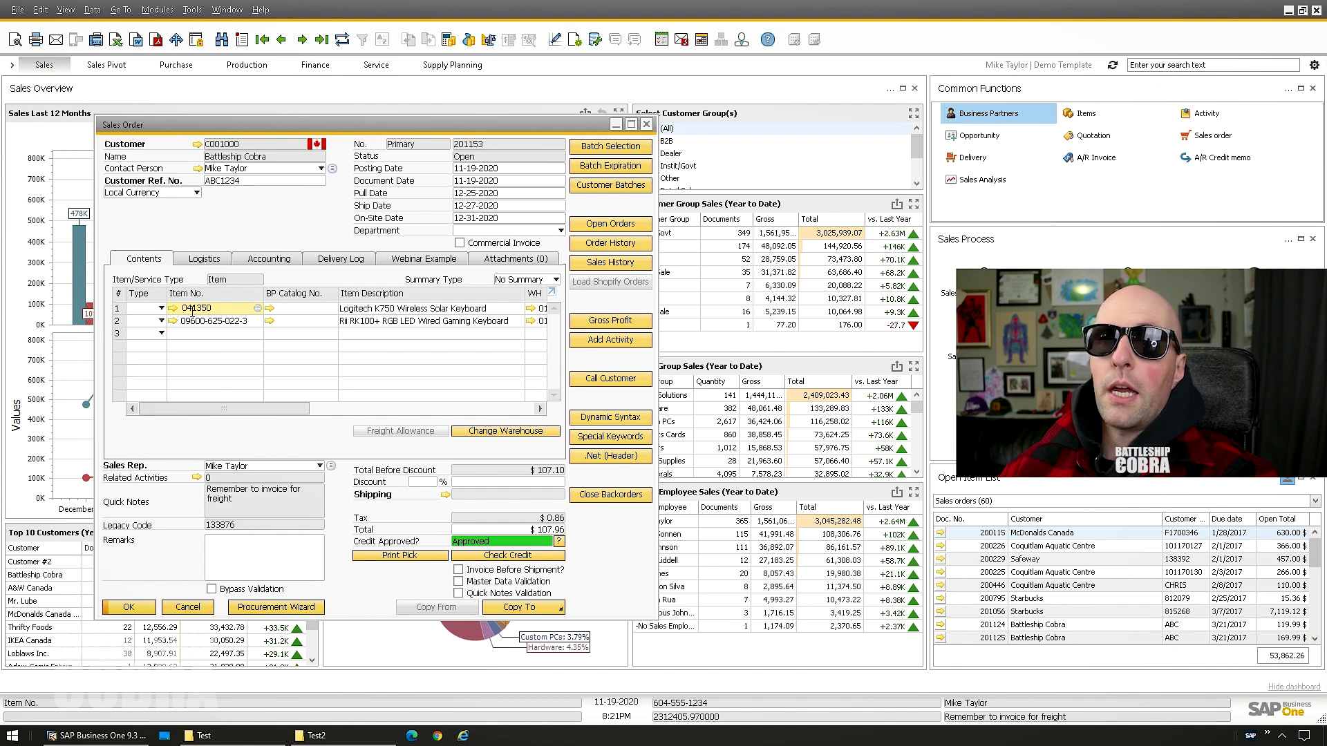
# Review the recorded steps of the custom SAP Resize Image action in Photoshop
pyautogui.doubleClick(193, 304)
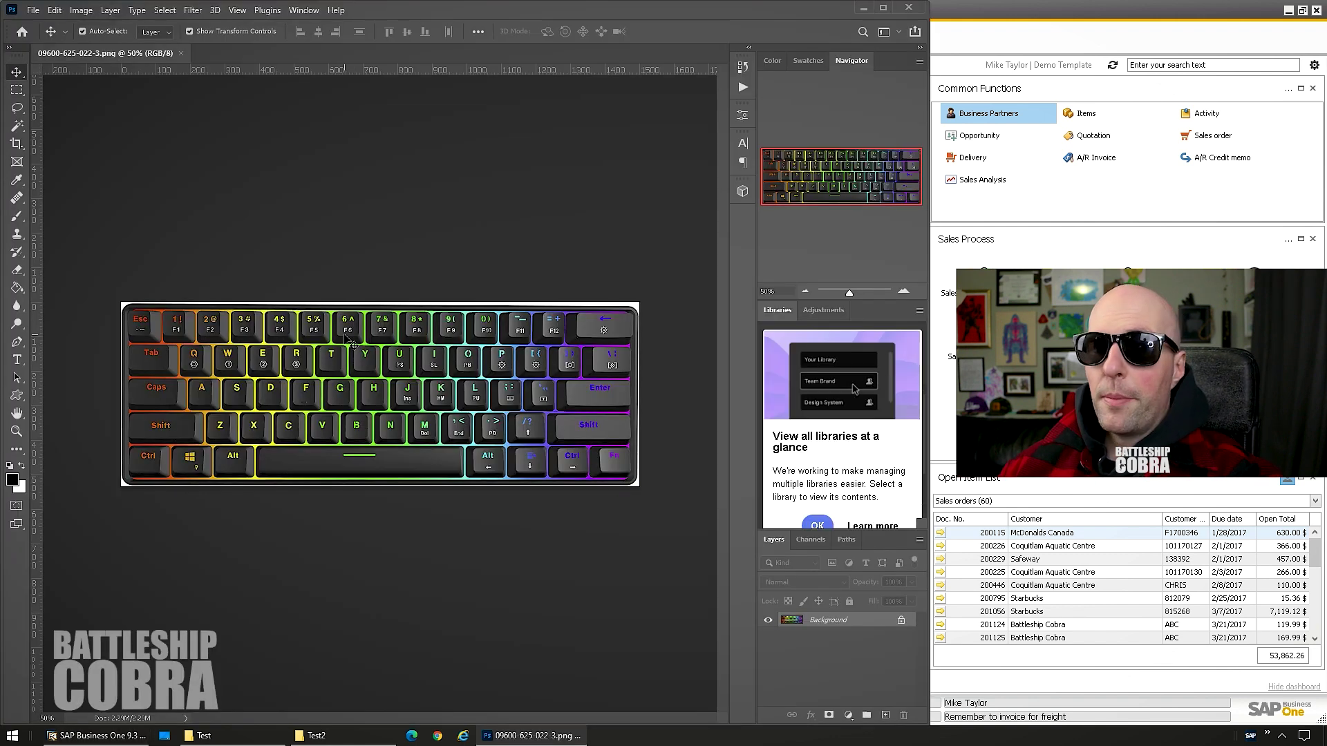
pyautogui.click(743, 88)
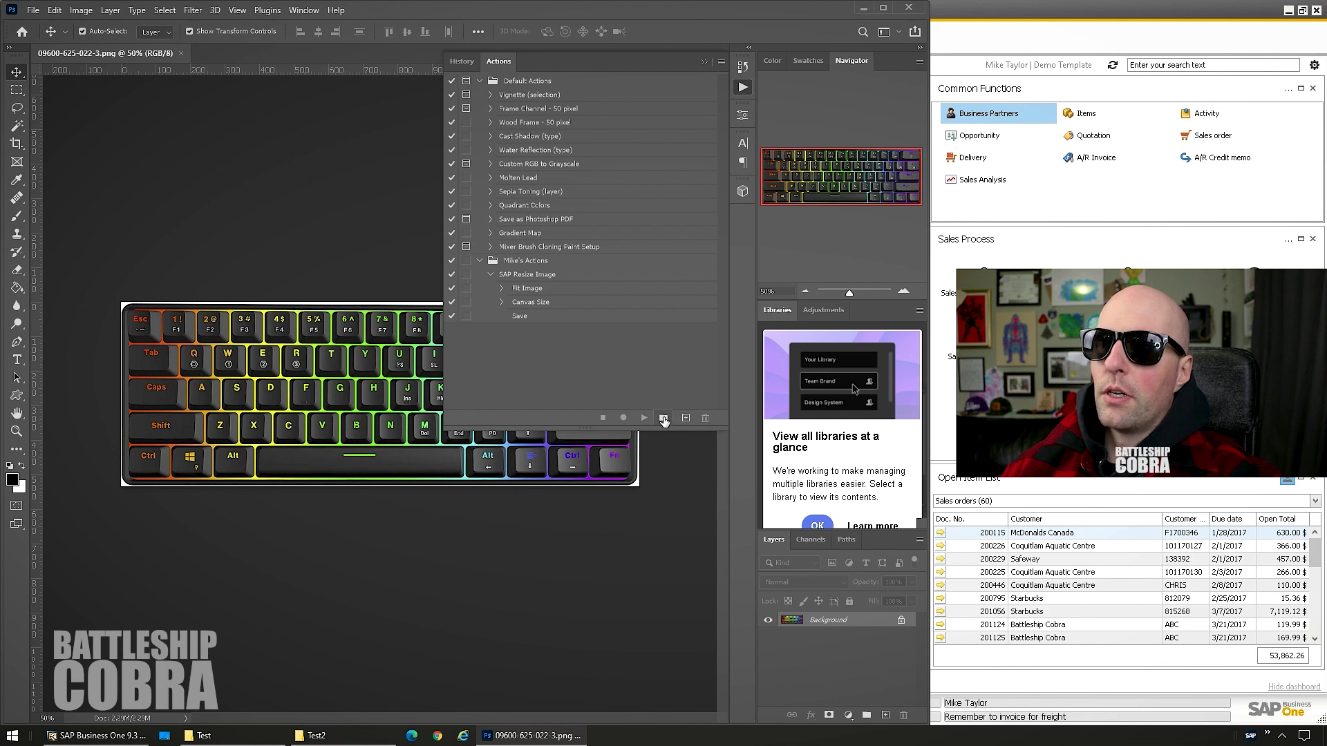
pyautogui.click(512, 276)
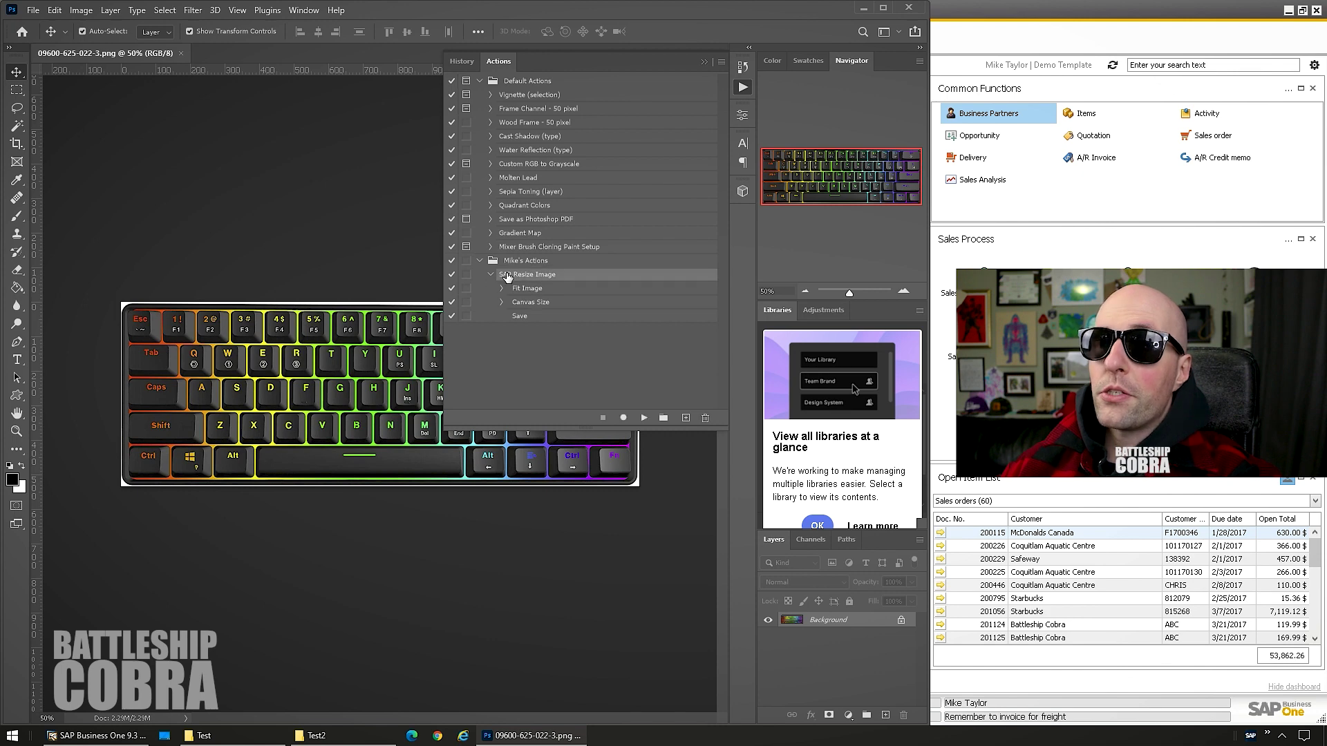
pyautogui.click(304, 10)
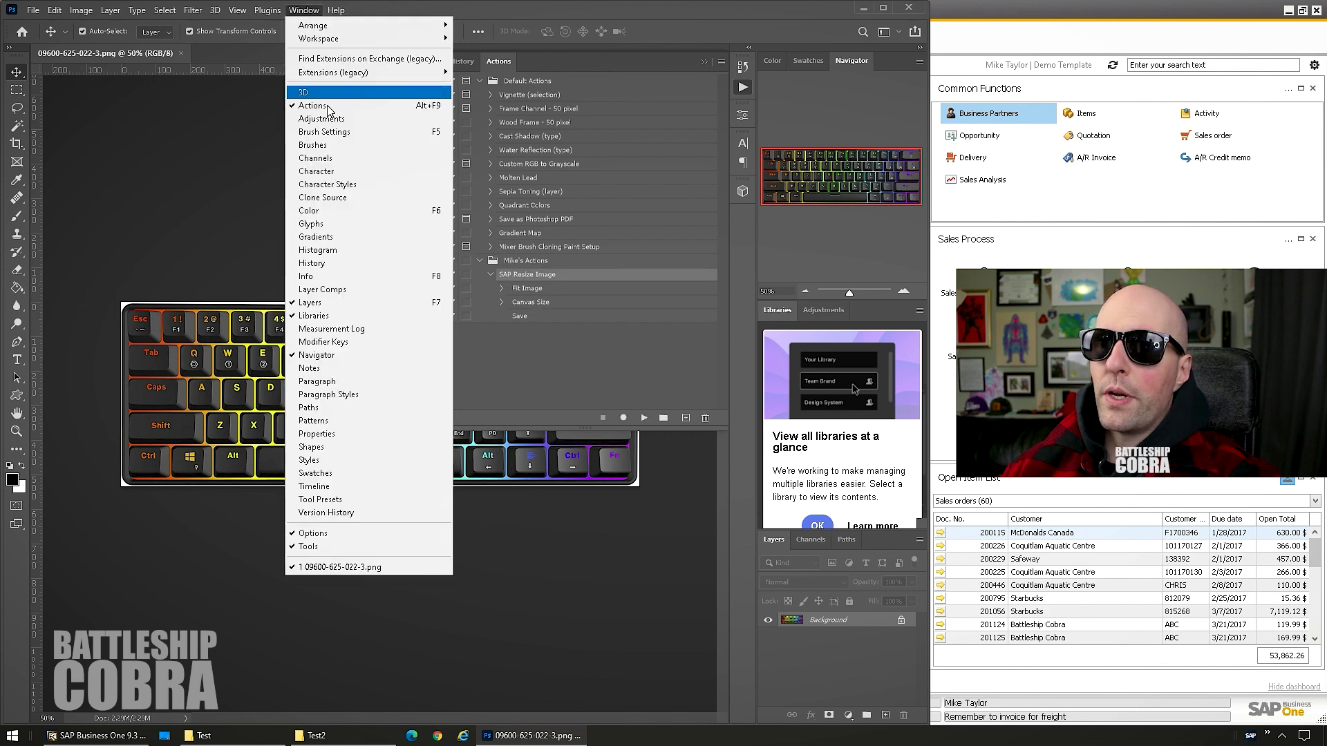
pyautogui.click(525, 269)
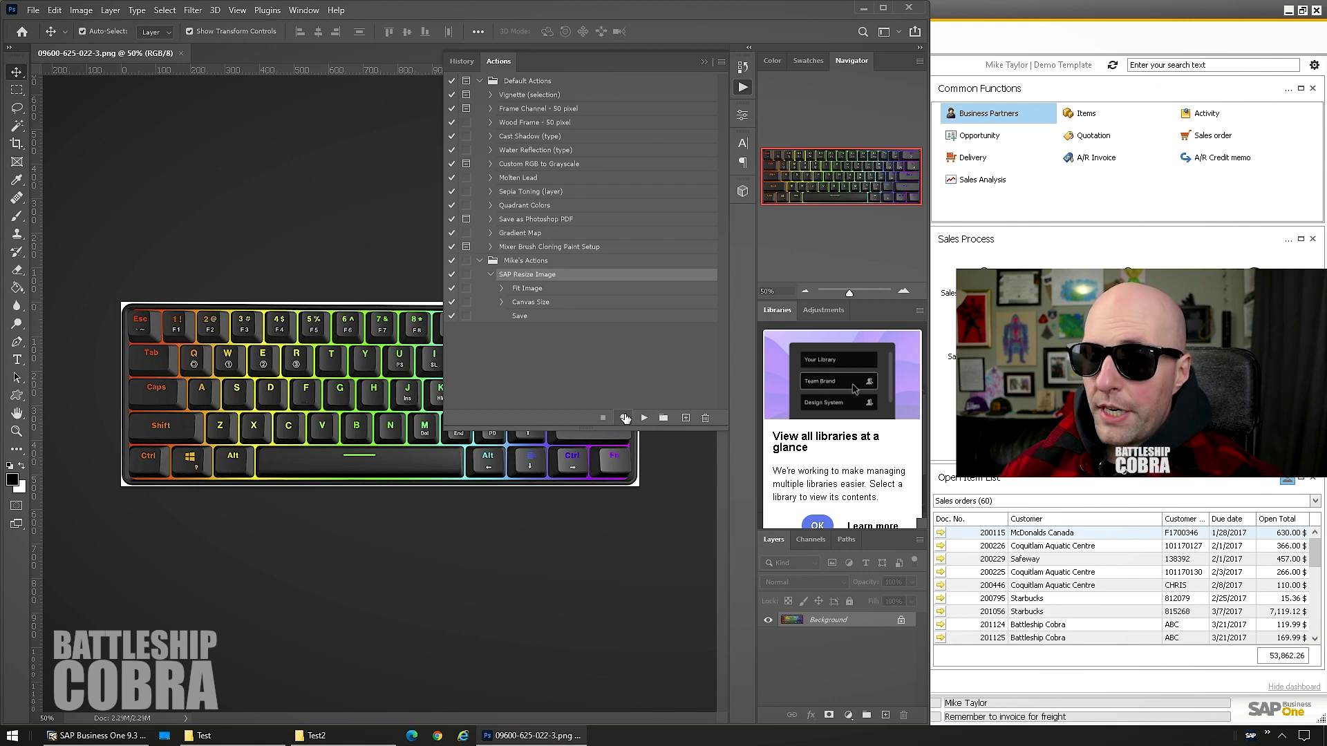
pyautogui.click(741, 87)
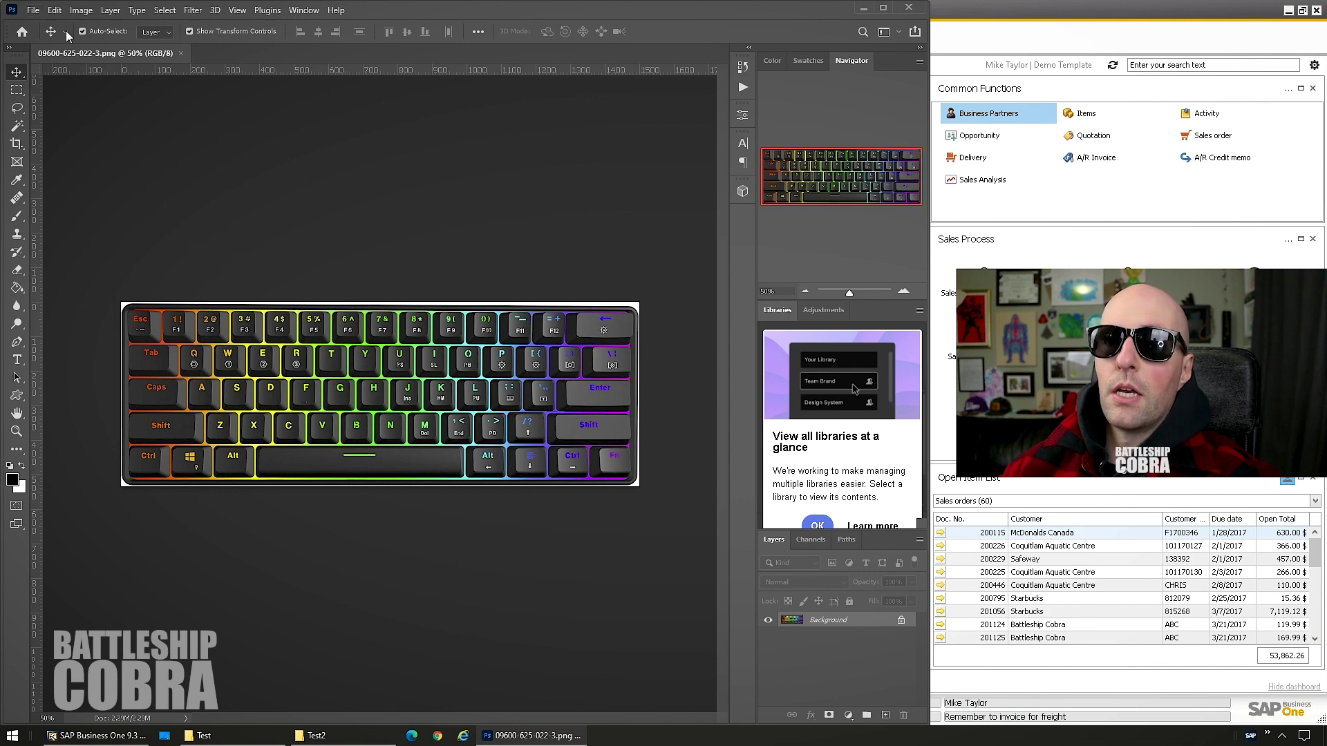
# Fit the keyboard image within 150 by 150 pixels
pyautogui.click(33, 11)
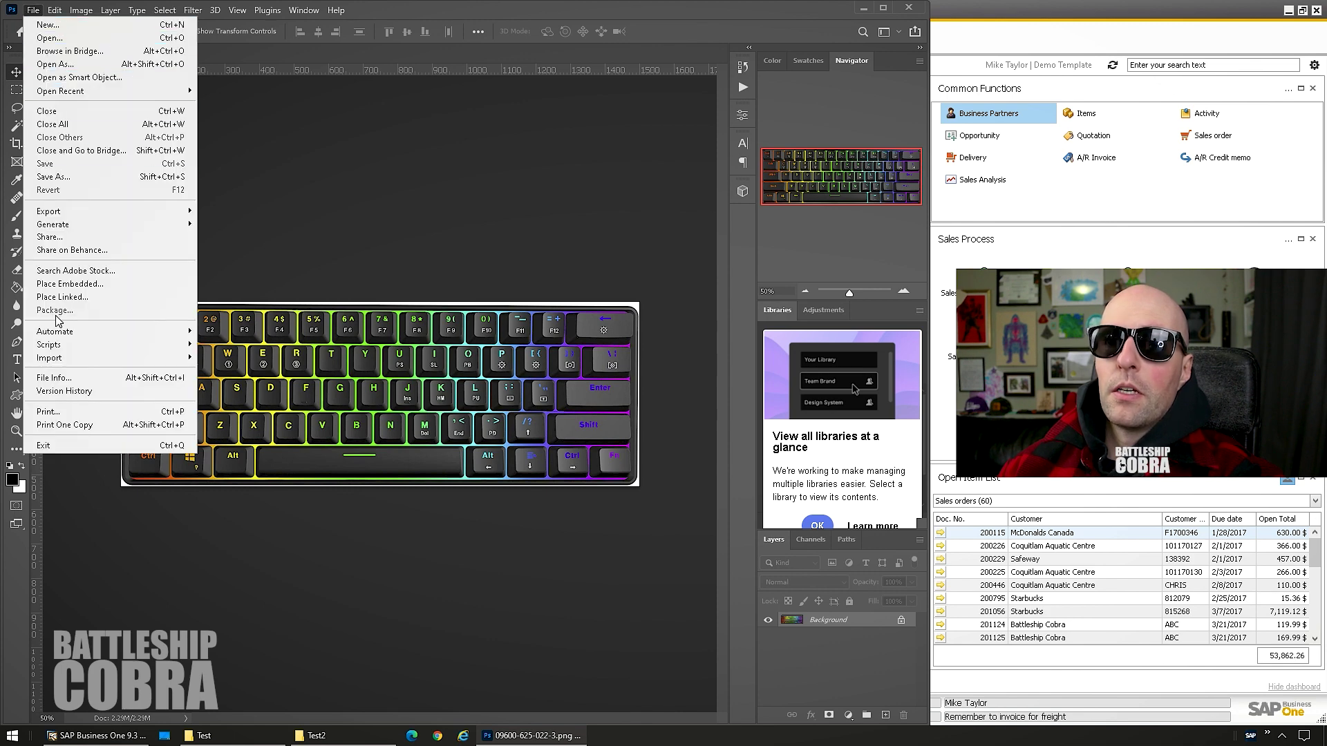
pyautogui.moveTo(60, 336)
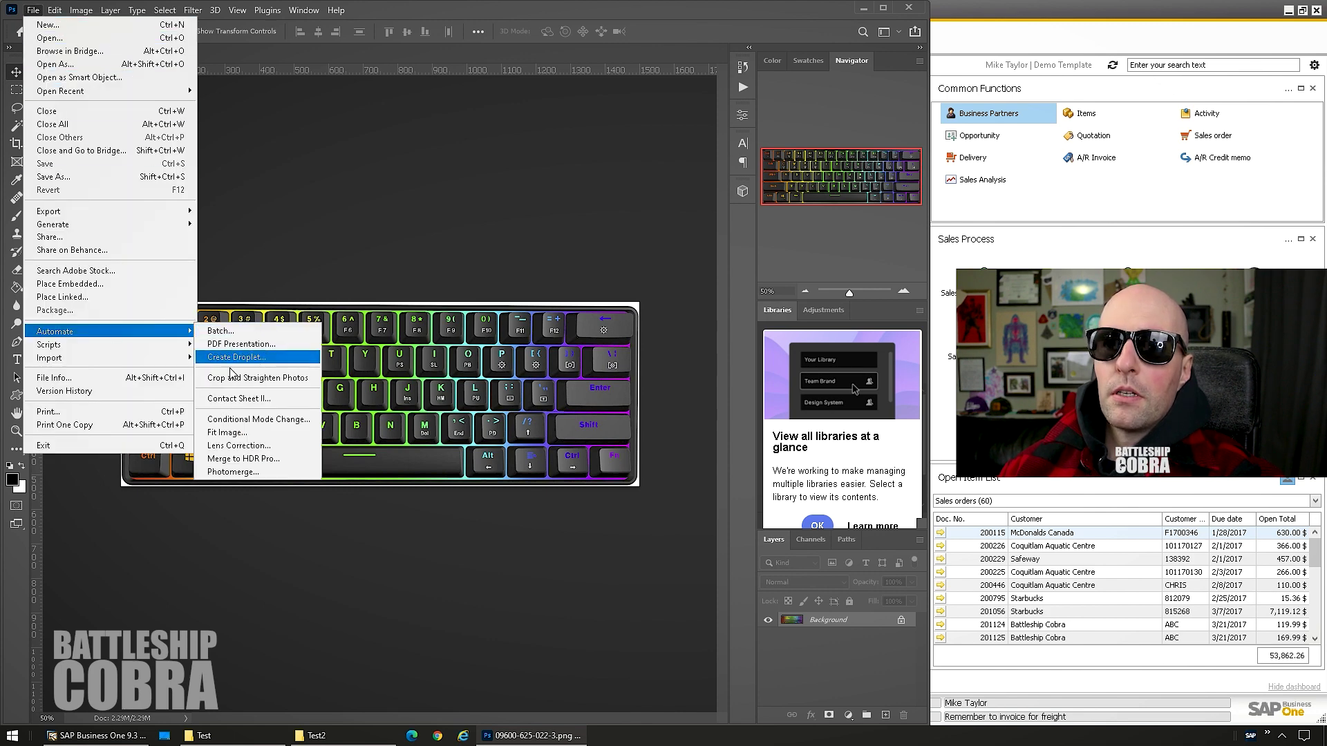
pyautogui.click(228, 433)
pyautogui.moveTo(586, 301); pyautogui.dragTo(324, 447)
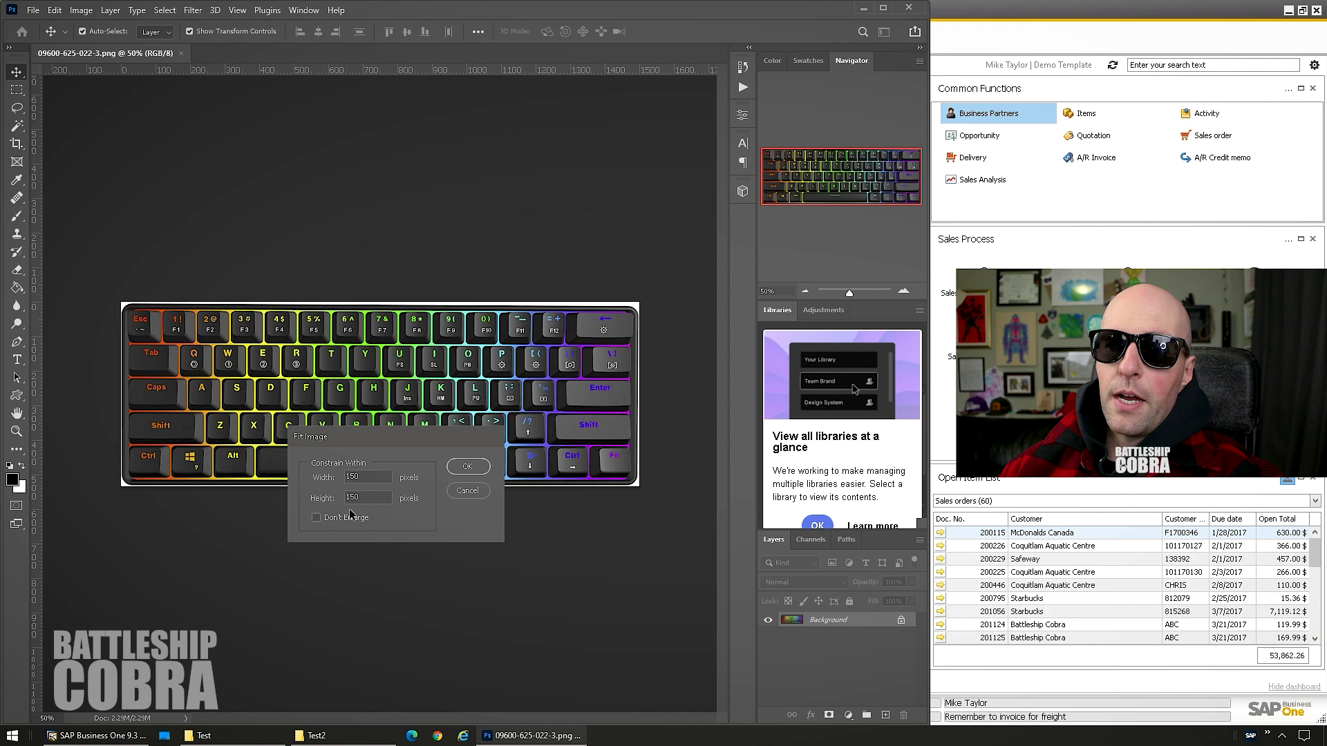
pyautogui.click(468, 467)
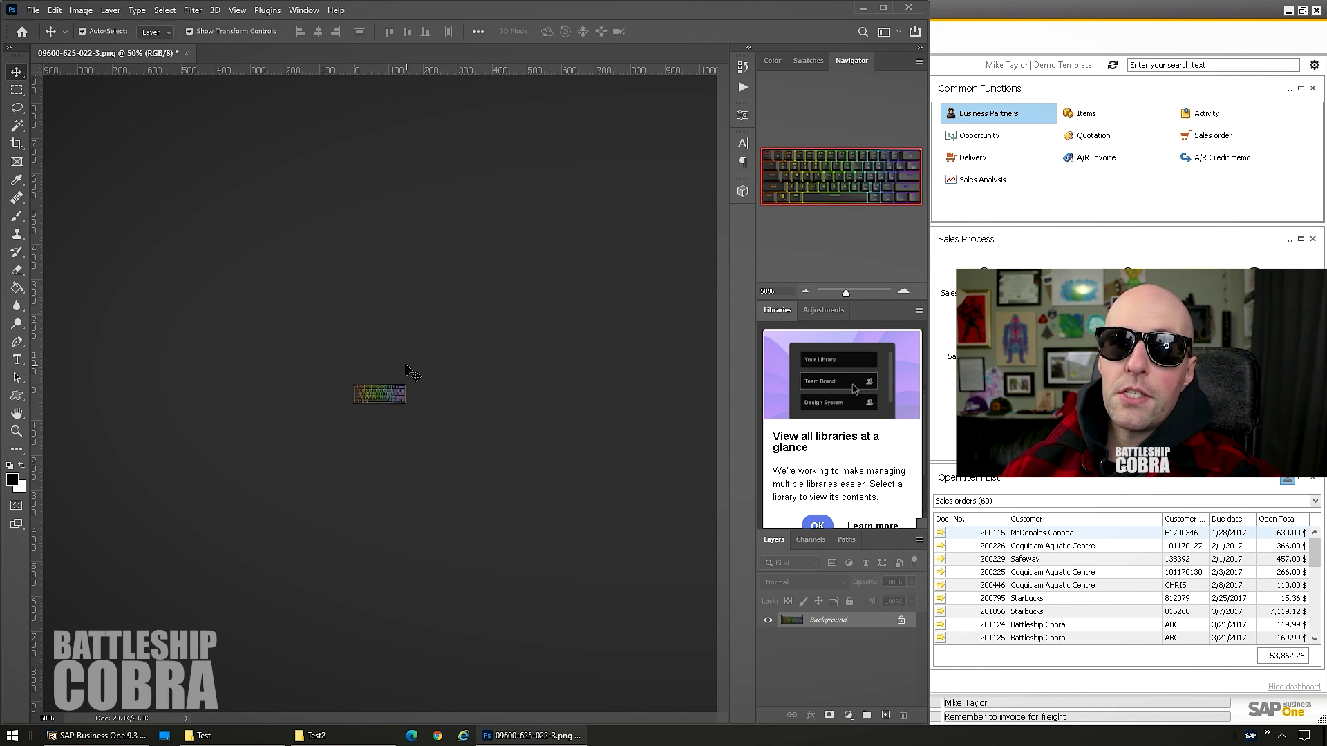
# Extend the keyboard image's canvas to a height of 150 pixels
pyautogui.click(81, 10)
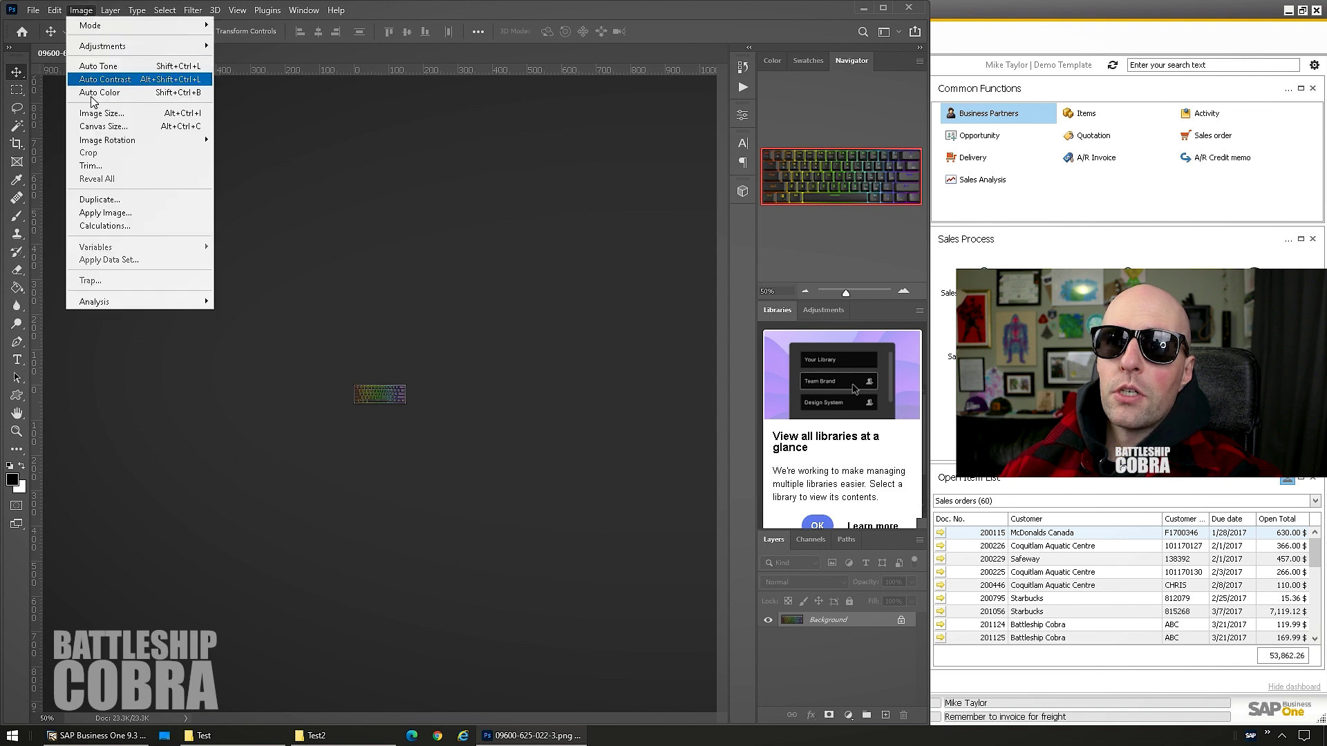
pyautogui.click(102, 129)
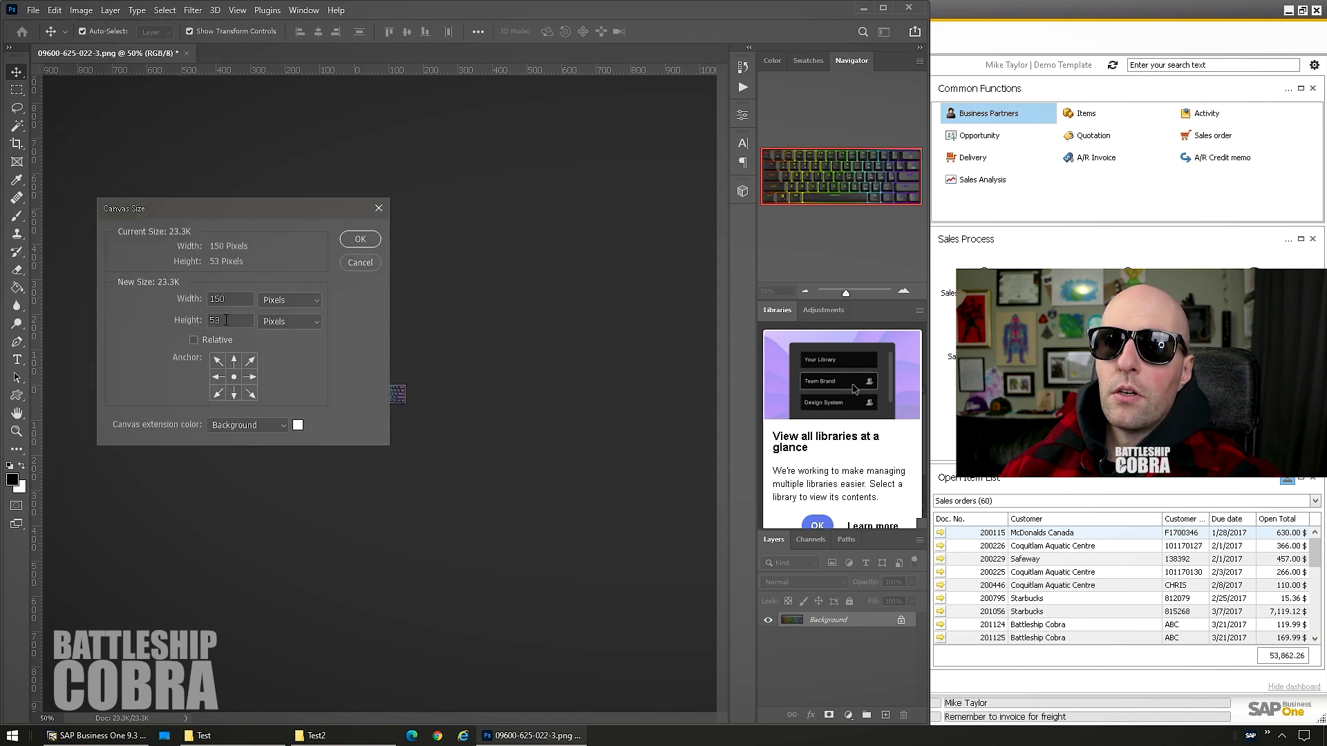
pyautogui.write('150')
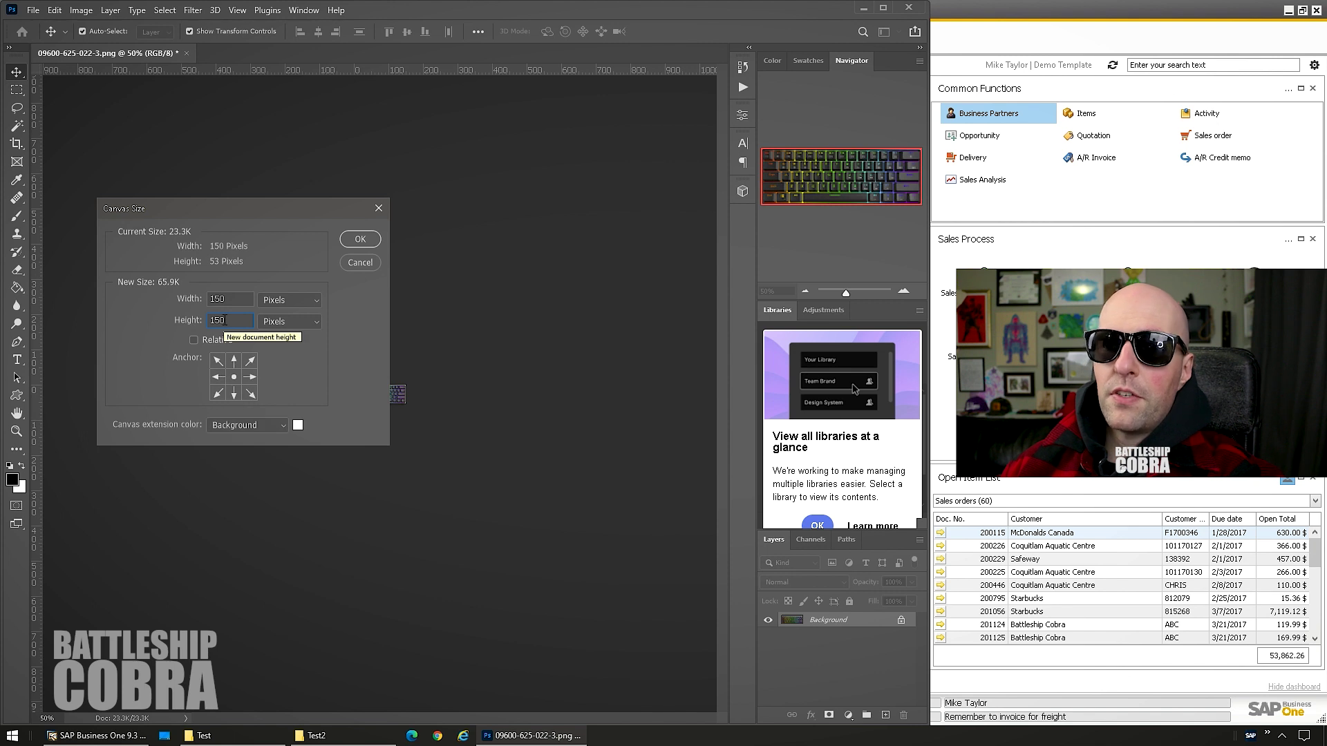
pyautogui.click(360, 240)
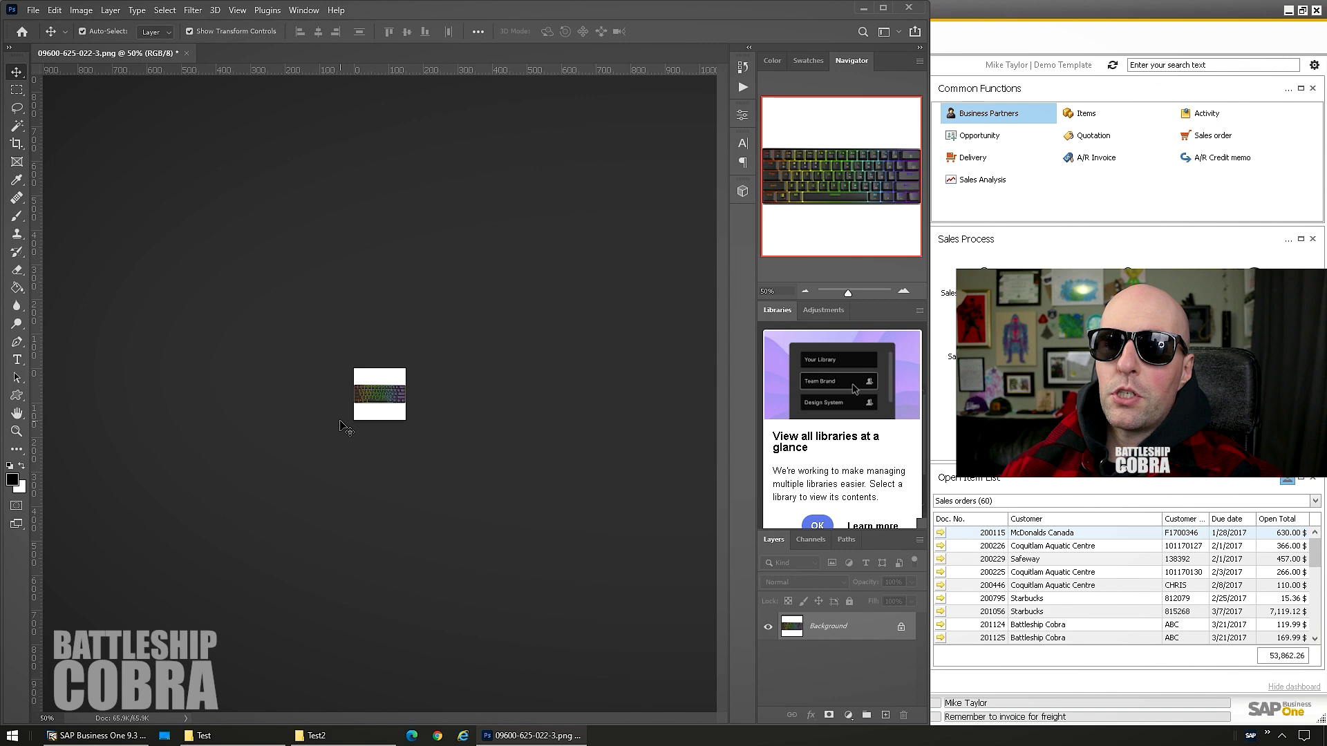
# Compare the manual resizing with the Fit Image, Canvas Size and Save commands recorded in the SAP Resize Image action
pyautogui.click(31, 10)
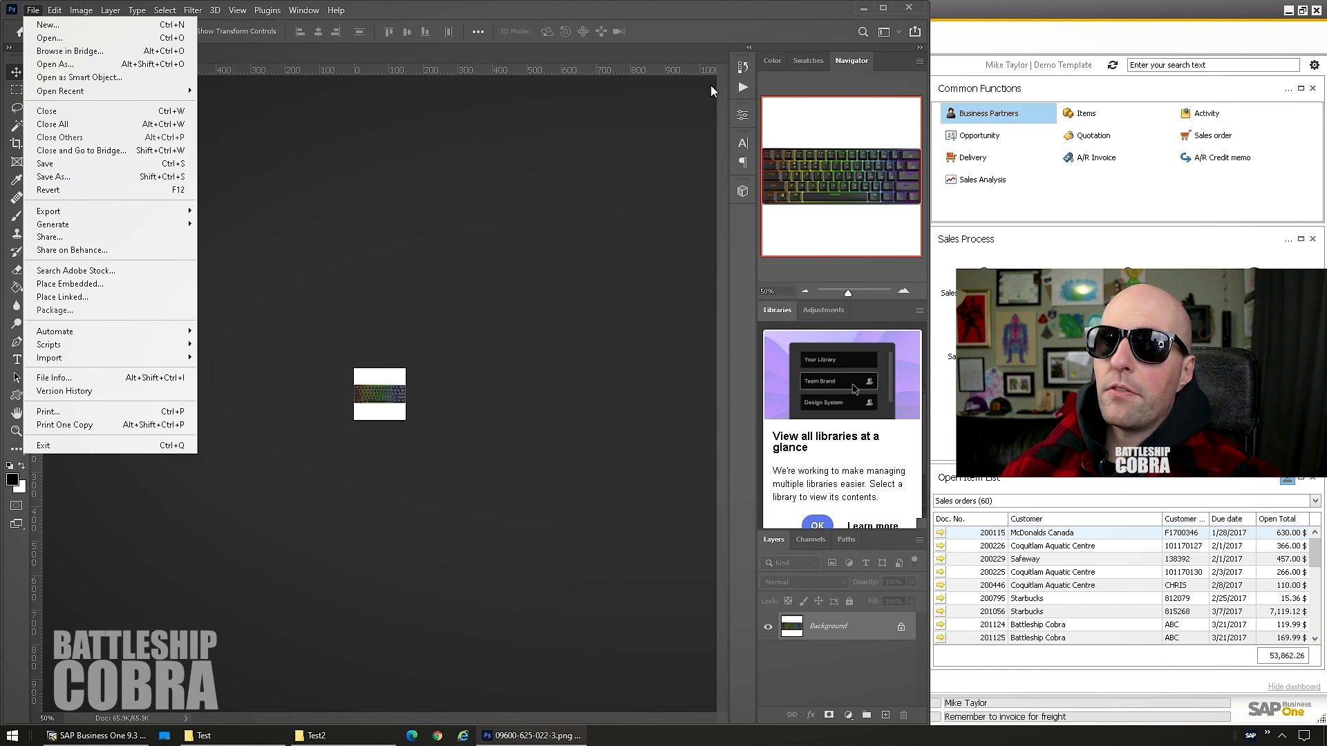
pyautogui.click(743, 87)
pyautogui.click(743, 87)
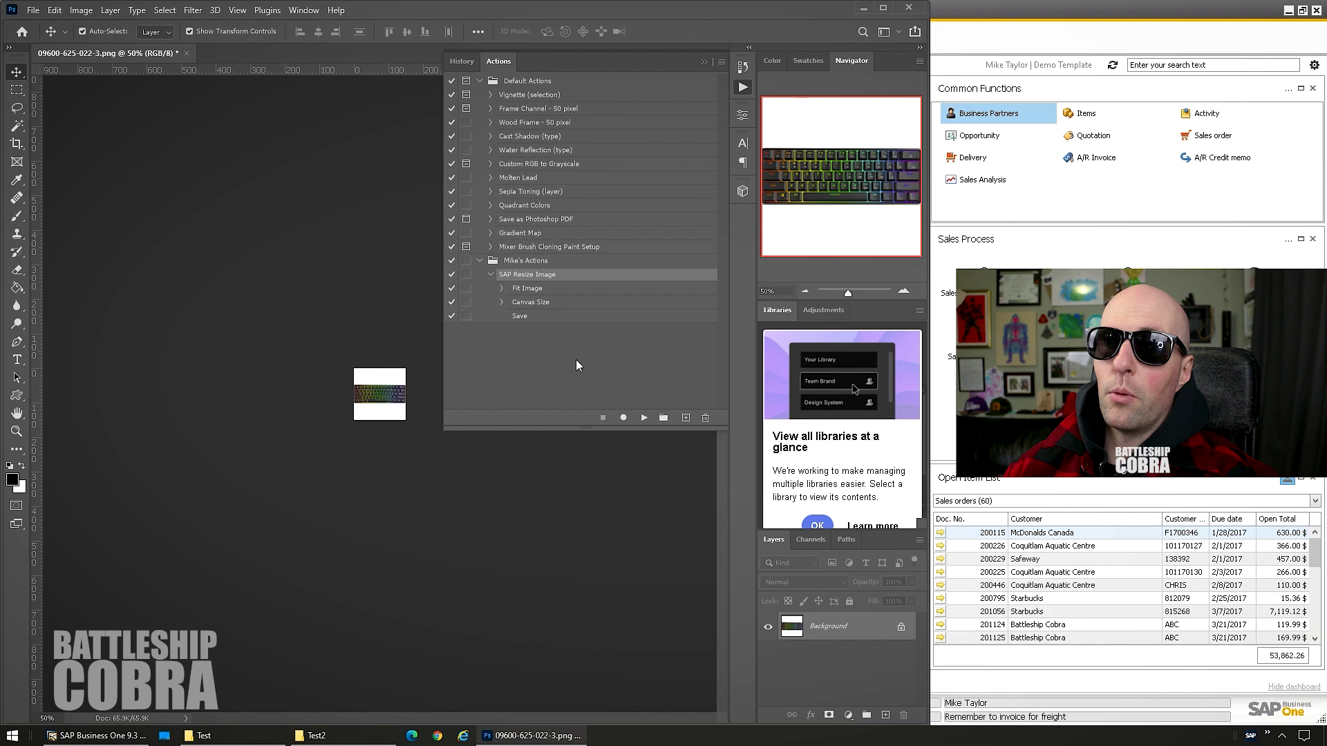
# Open missing.png and check its image size in pixels without changing it
pyautogui.press('ctrl')
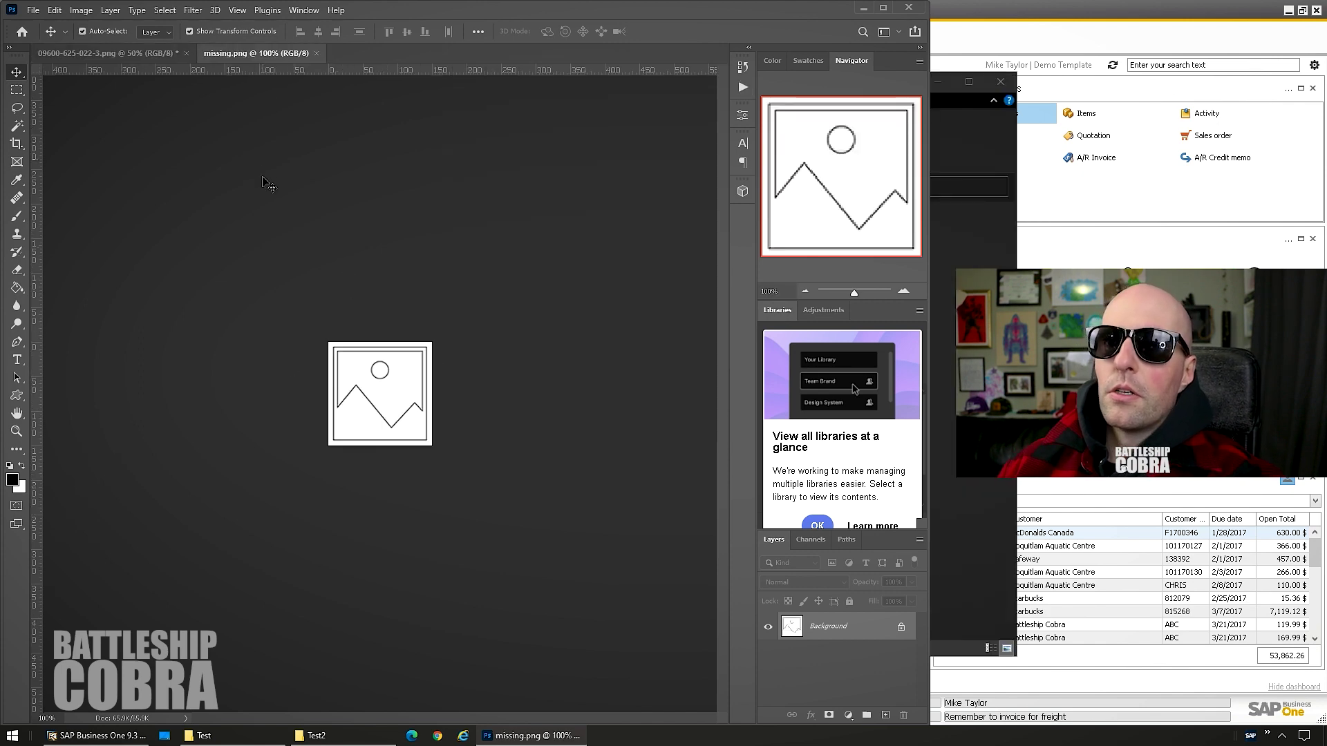
pyautogui.click(87, 10)
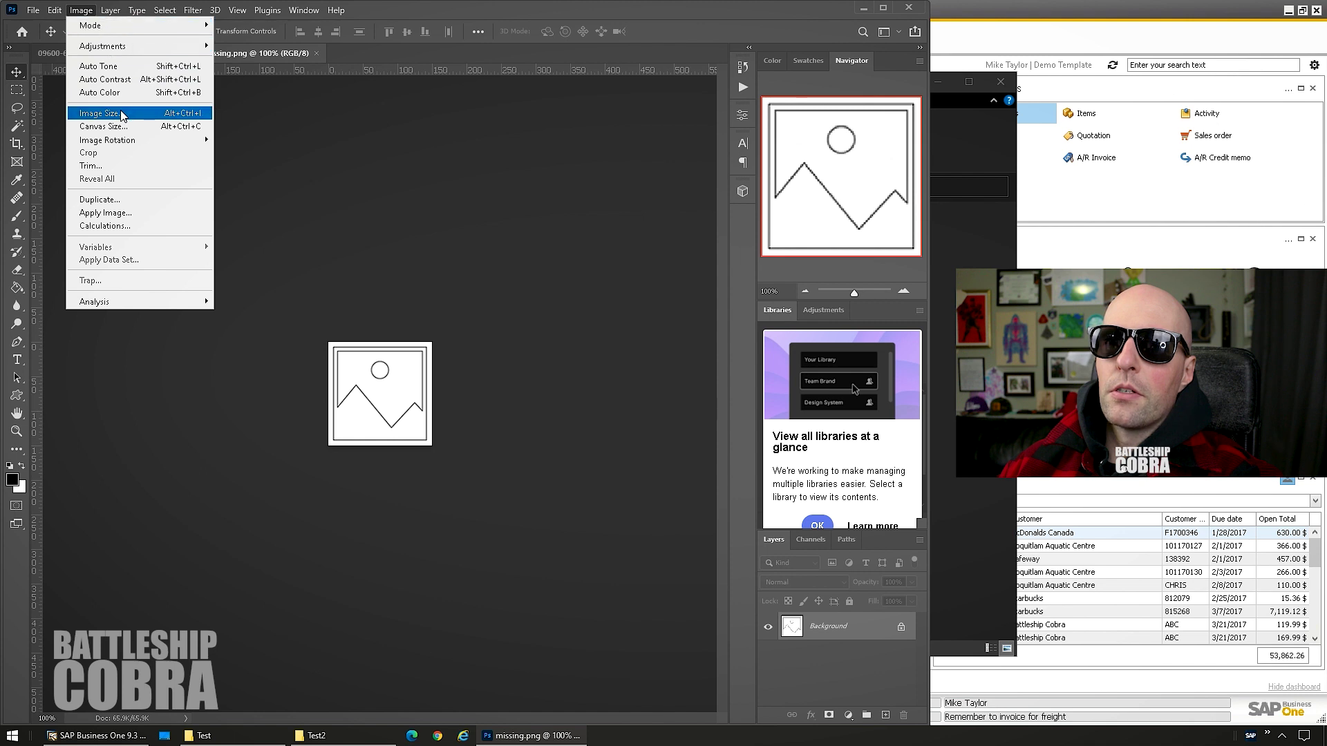
pyautogui.click(102, 112)
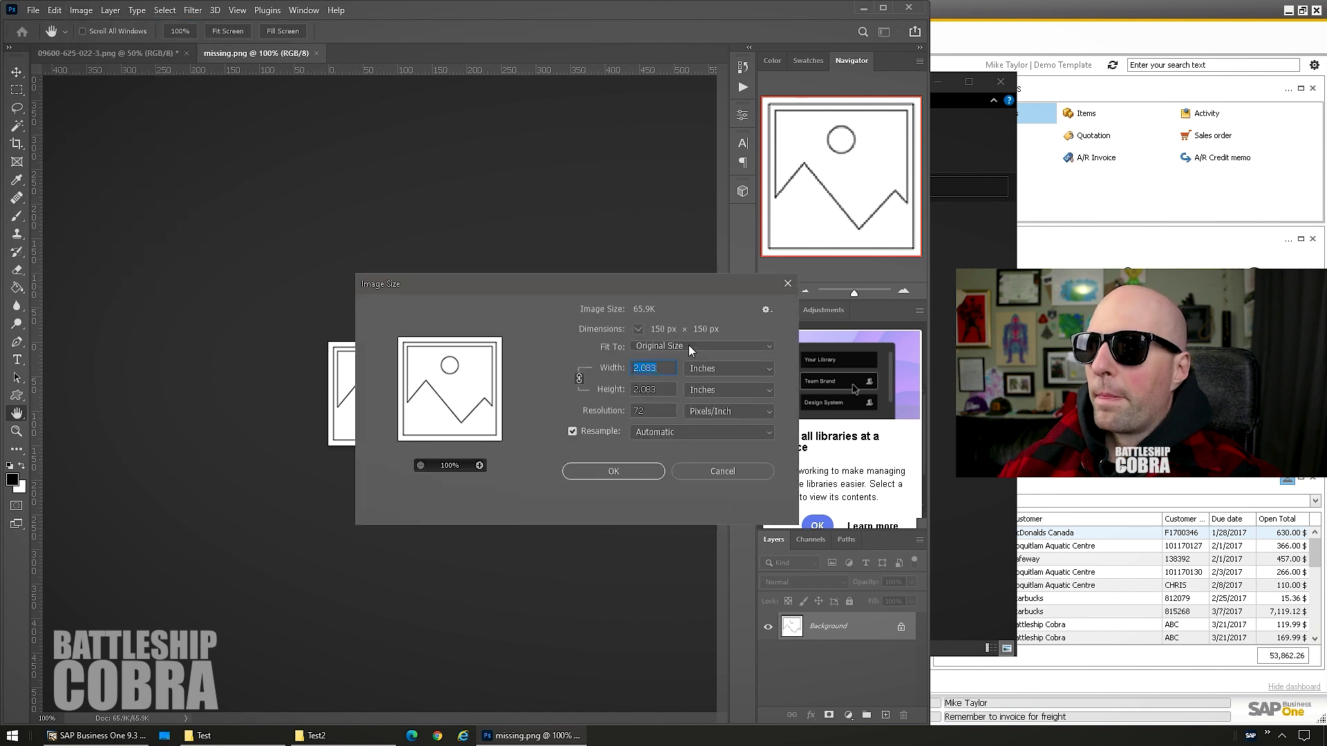
pyautogui.click(712, 372)
pyautogui.click(710, 386)
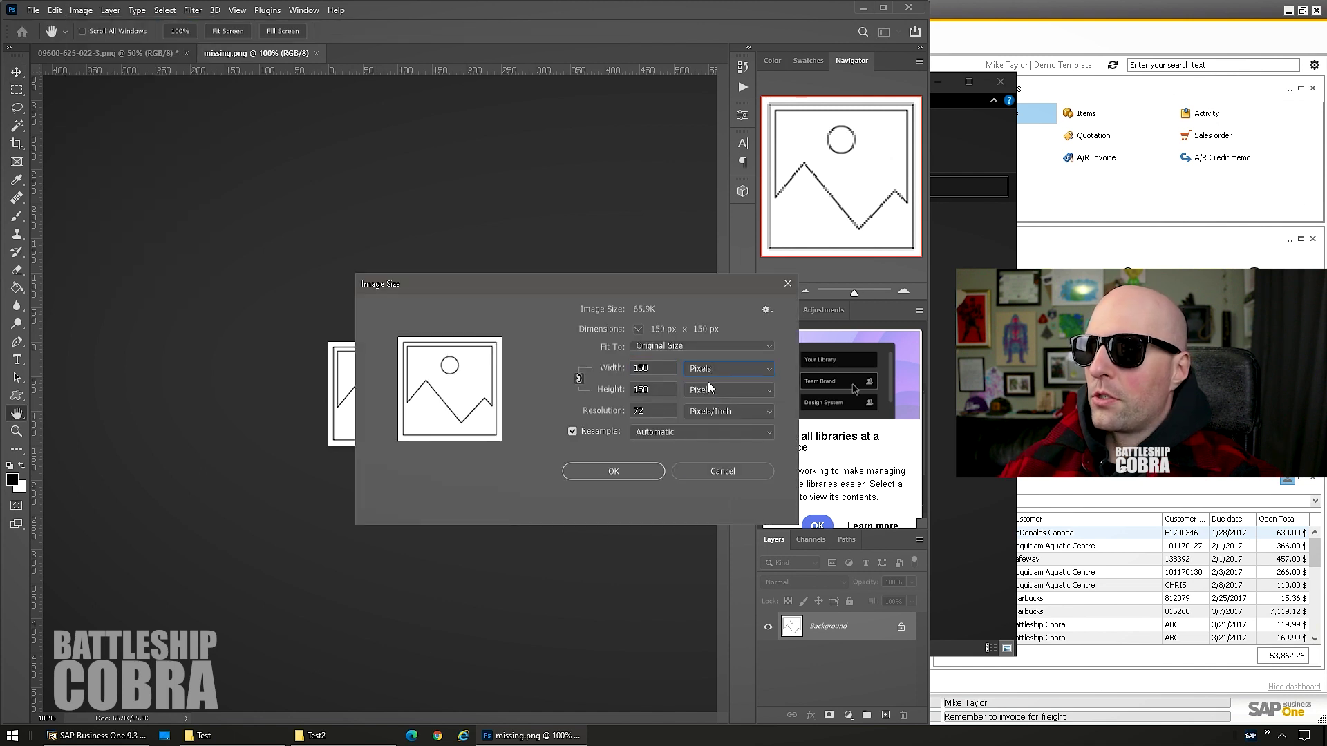
pyautogui.click(702, 475)
pyautogui.press('v')
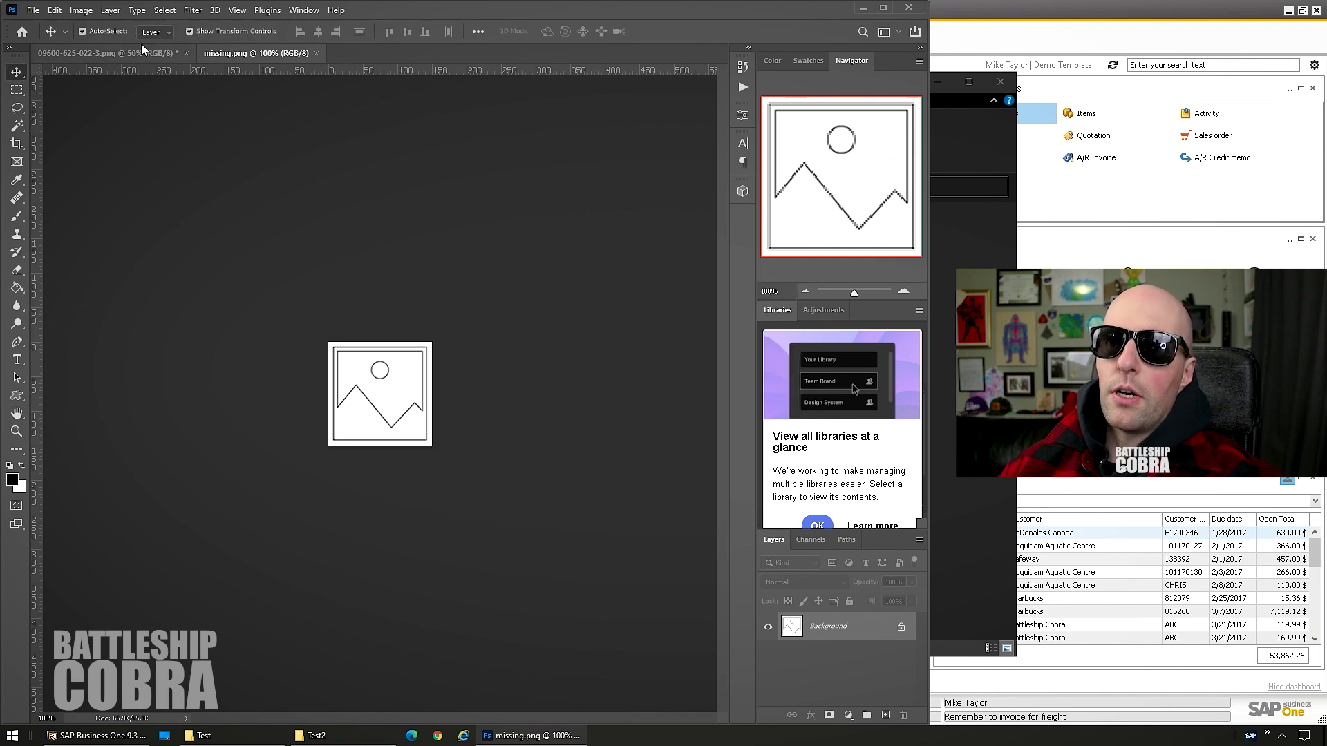
pyautogui.click(180, 55)
pyautogui.click(186, 53)
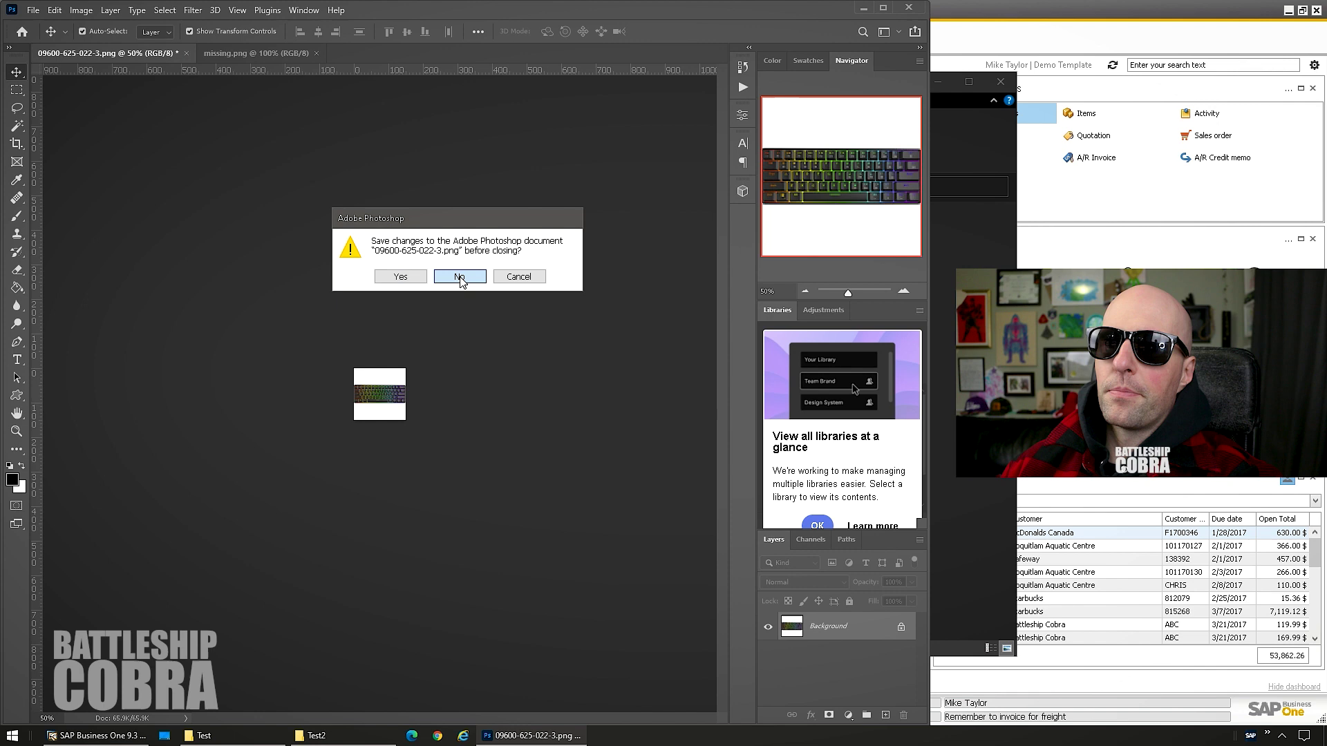
pyautogui.click(462, 279)
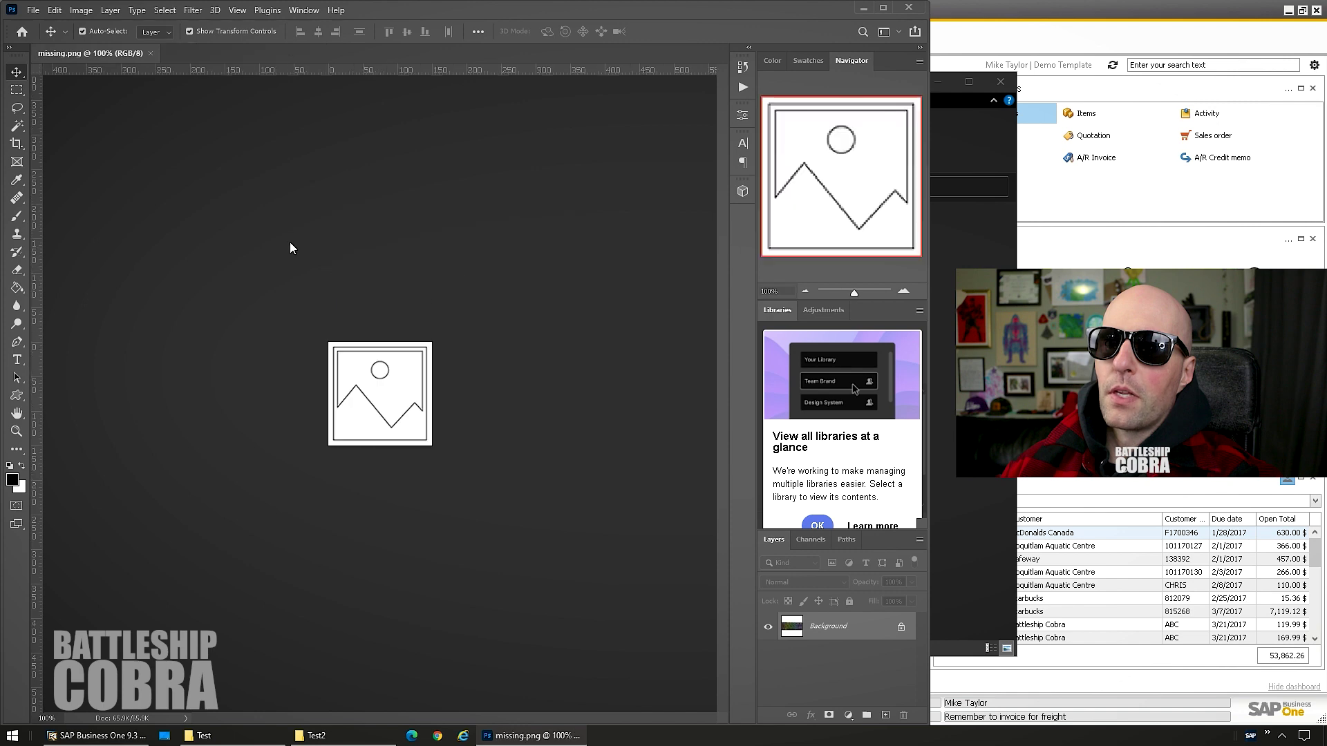
# Run a batch of the SAP Resize Image action on the Desktop Test folder, with Test2 as the destination folder
pyautogui.click(33, 11)
pyautogui.moveTo(108, 338)
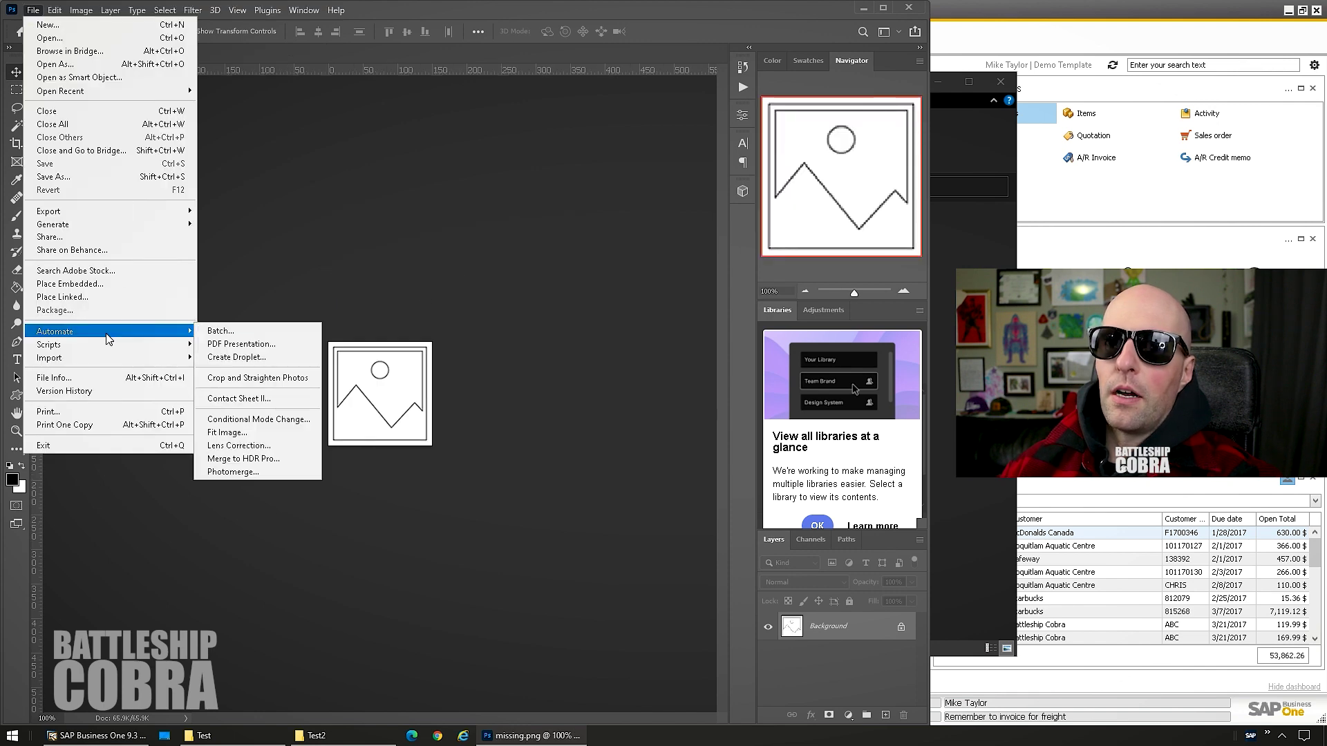
pyautogui.click(219, 333)
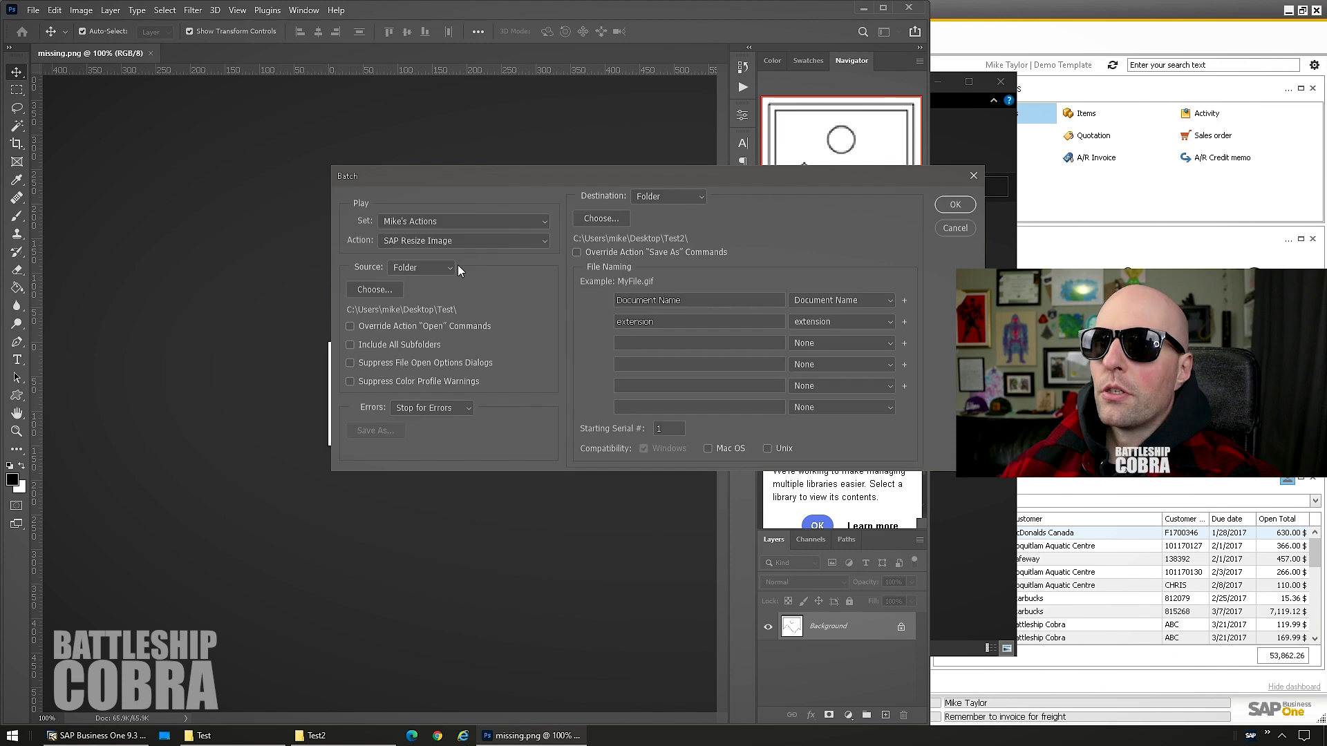
pyautogui.click(413, 223)
pyautogui.click(416, 224)
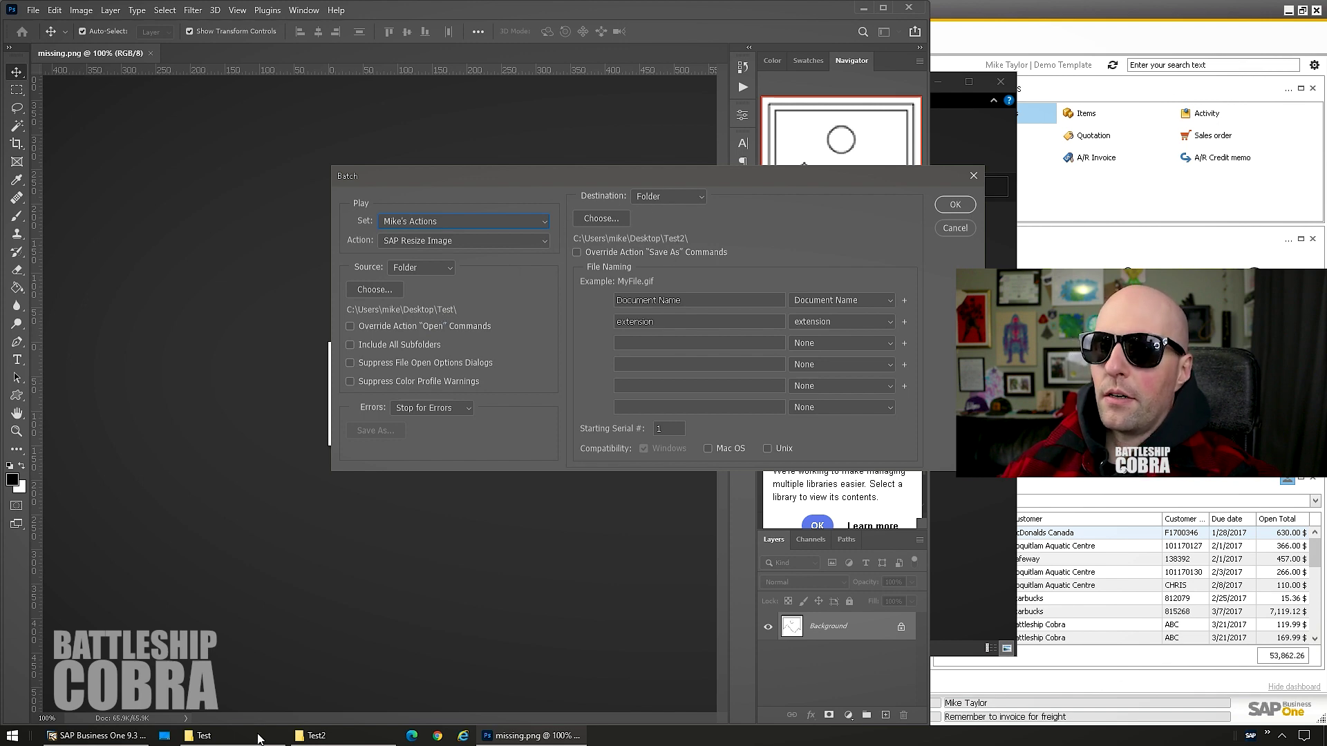
pyautogui.click(310, 735)
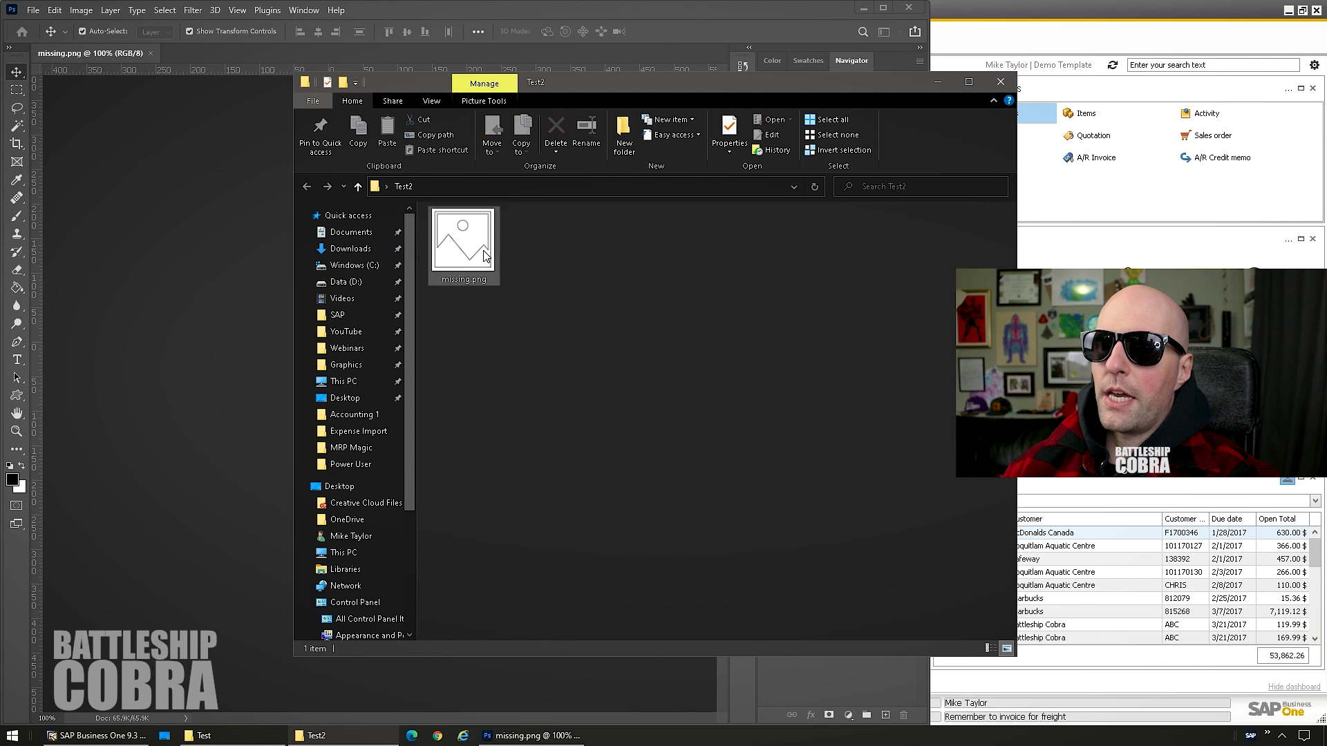
pyautogui.click(215, 139)
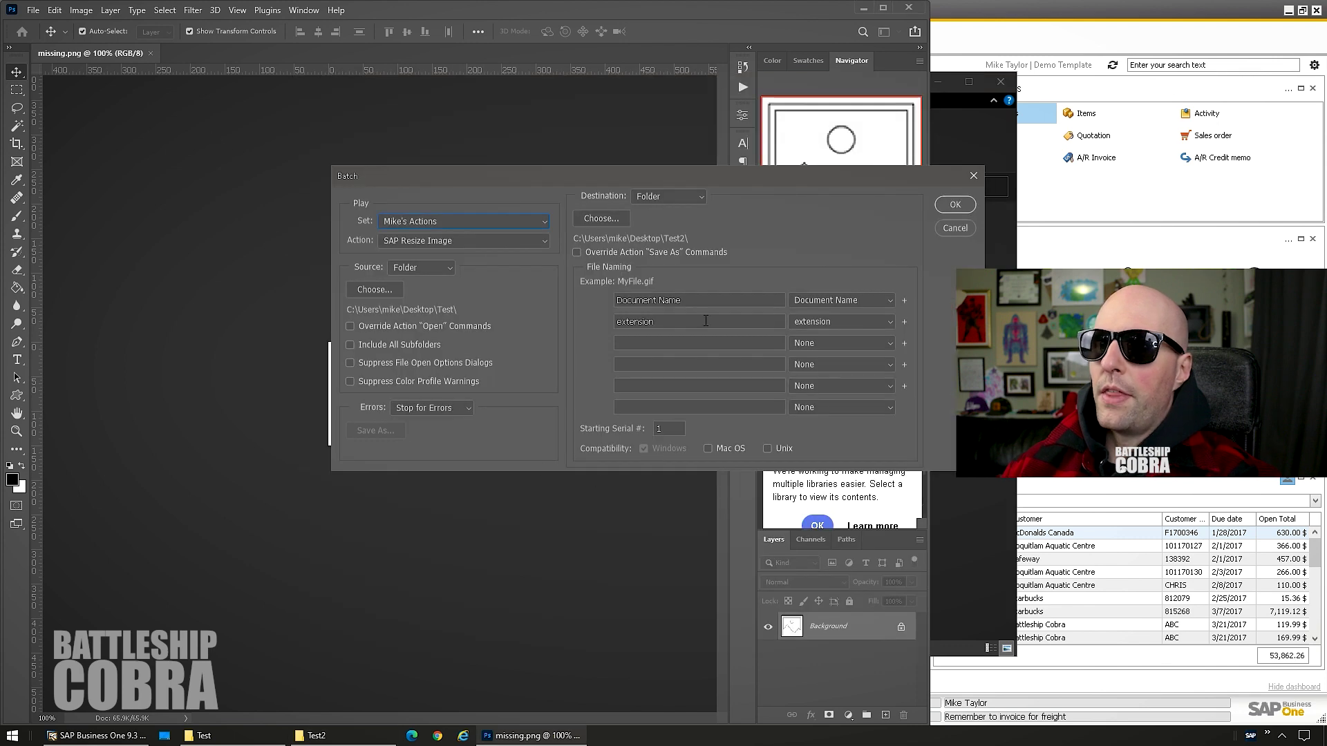
pyautogui.click(953, 205)
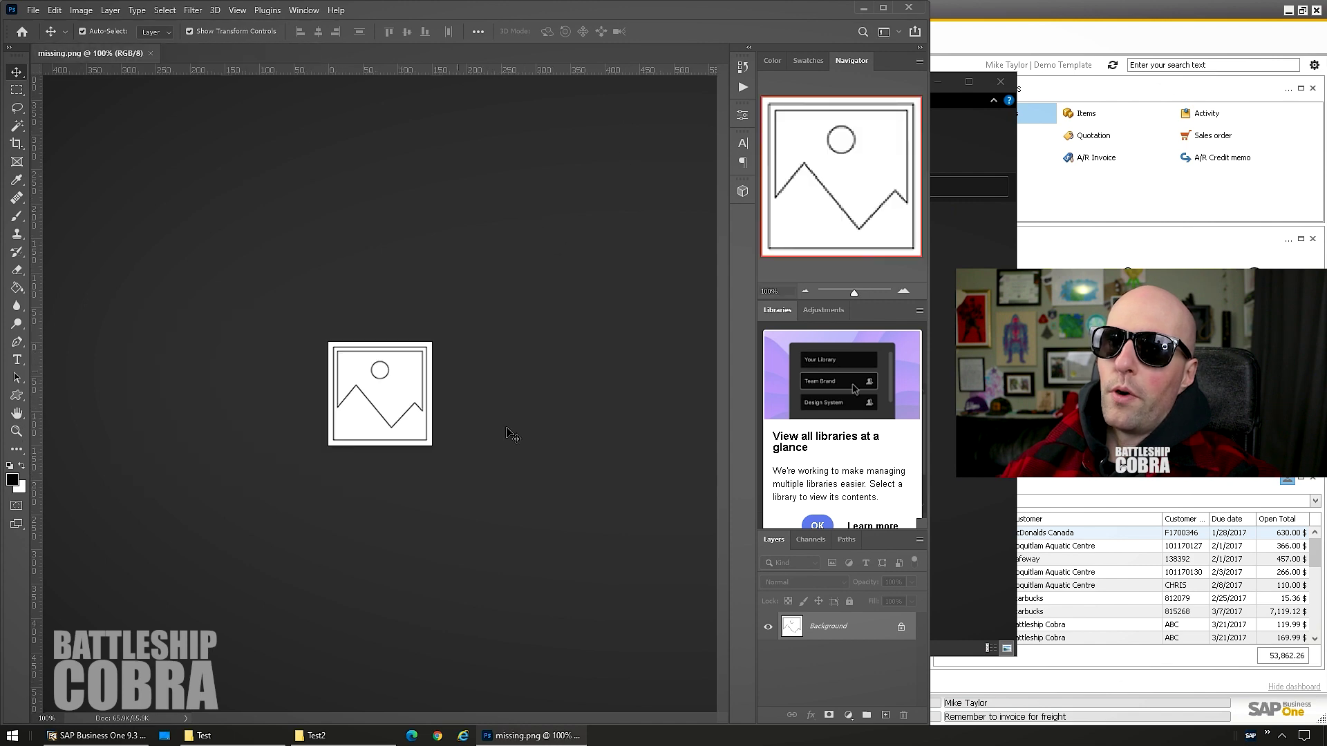
# Inspect the resized images in the Test2 folder, previewing 041350.png and comparing it with the other pictures
pyautogui.click(317, 736)
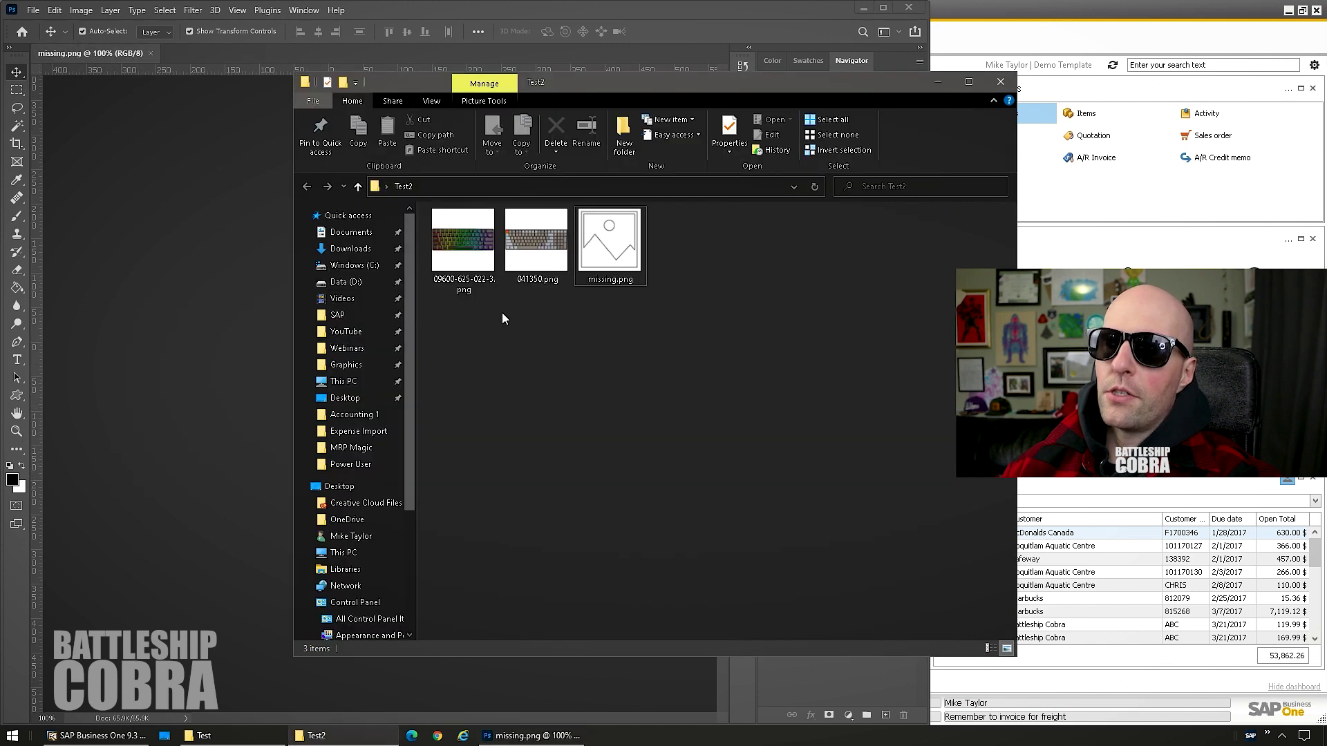
pyautogui.doubleClick(550, 255)
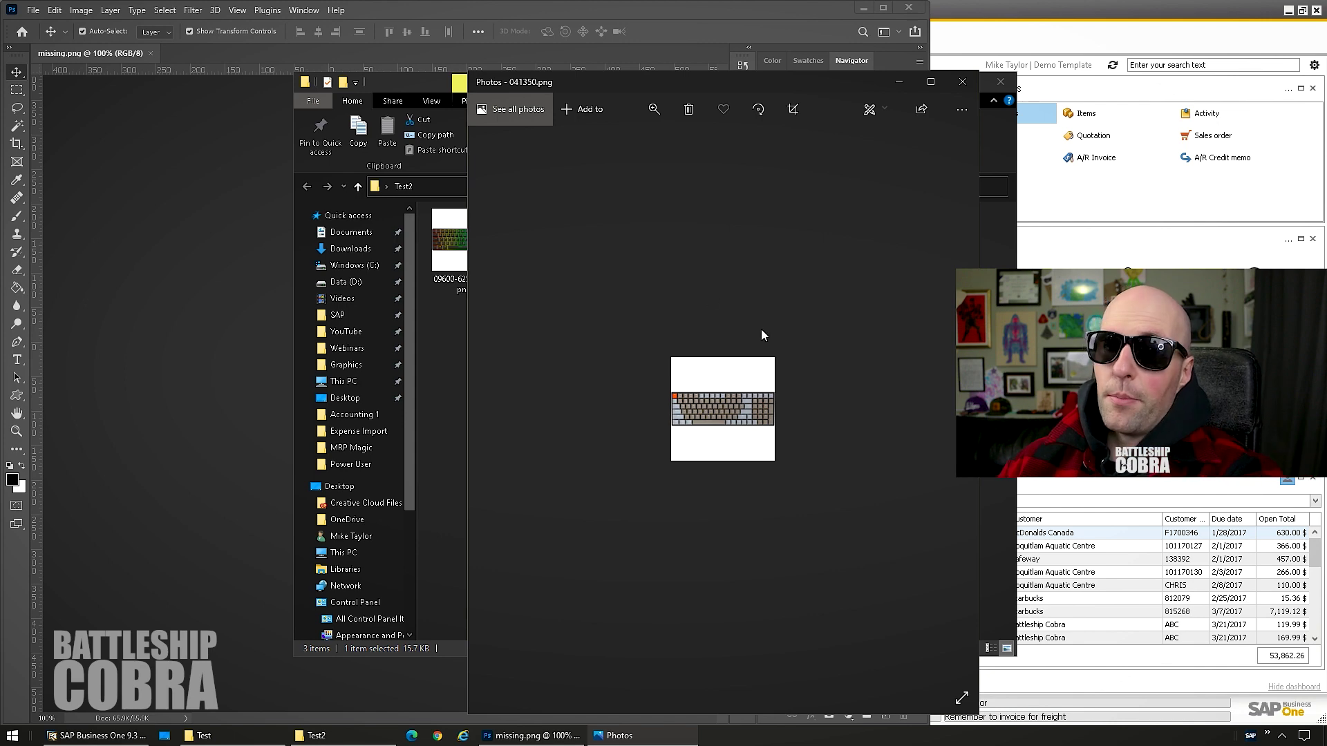
pyautogui.click(962, 82)
pyautogui.moveTo(650, 88); pyautogui.dragTo(538, 105)
pyautogui.moveTo(610, 359); pyautogui.dragTo(346, 249)
pyautogui.click(502, 263)
pyautogui.click(370, 266)
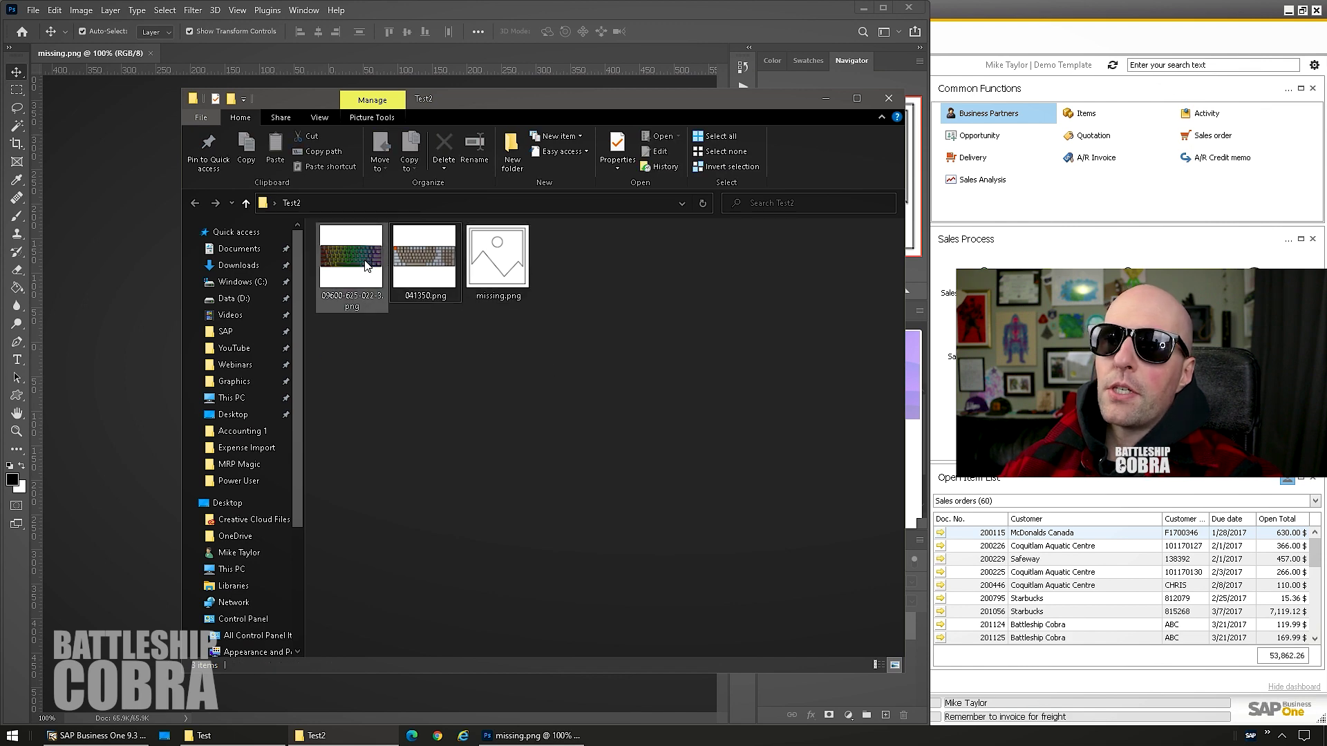
pyautogui.moveTo(459, 252); pyautogui.dragTo(640, 437)
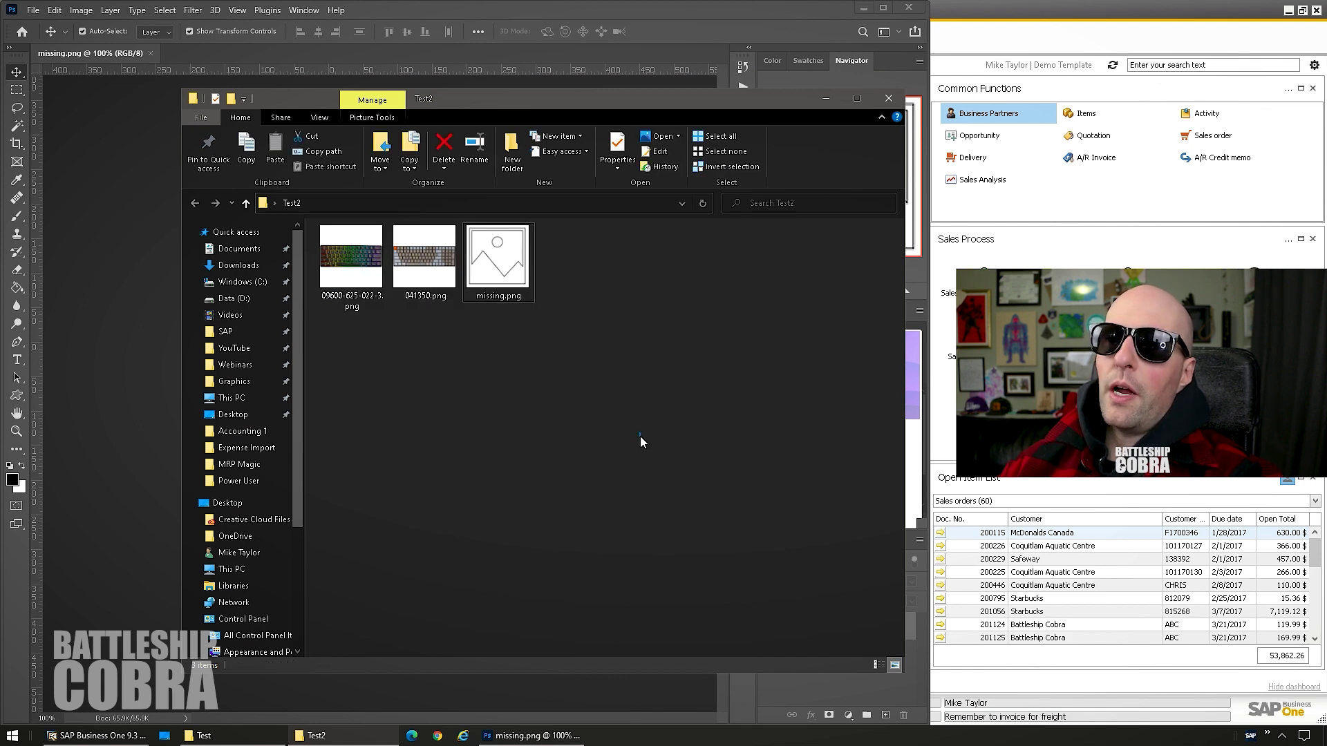
pyautogui.click(498, 262)
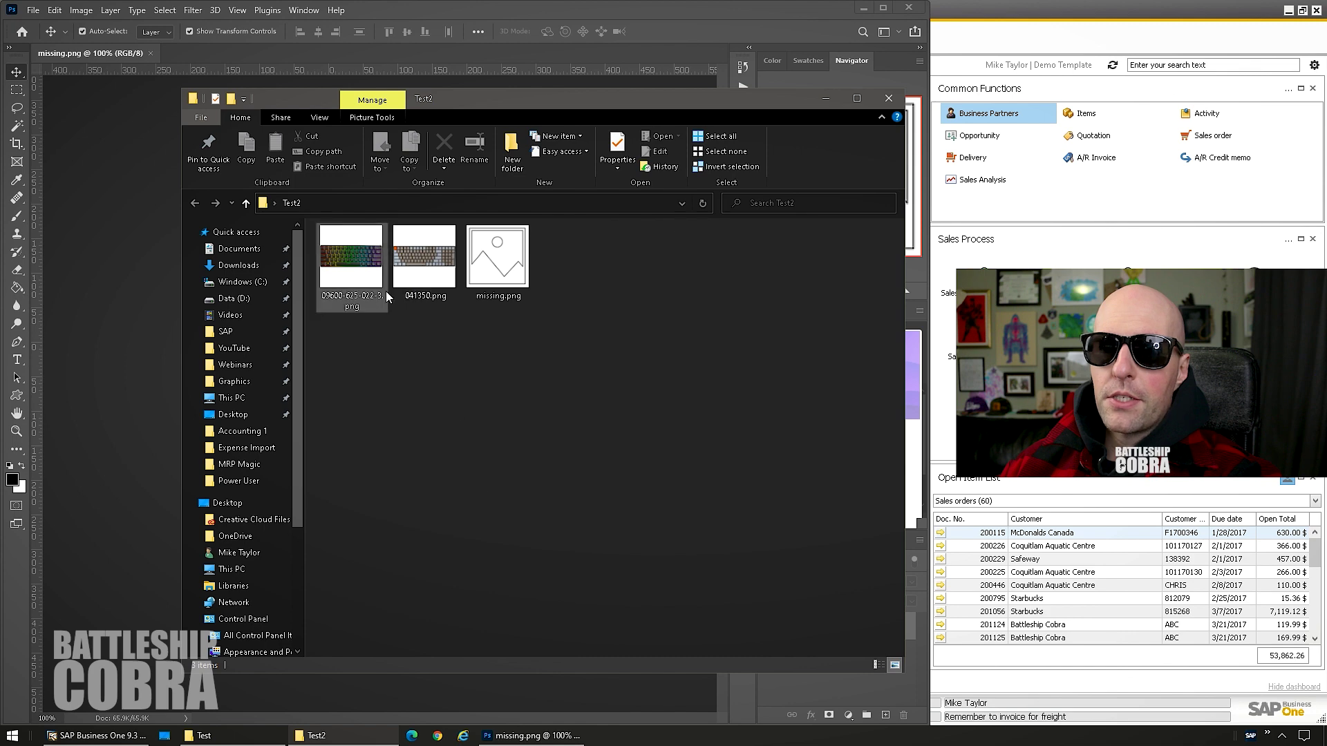
# Switch to SAP Business One, set 041350.png from the desktop Test folder as item 041350's picture, and save and close the item
pyautogui.click(103, 737)
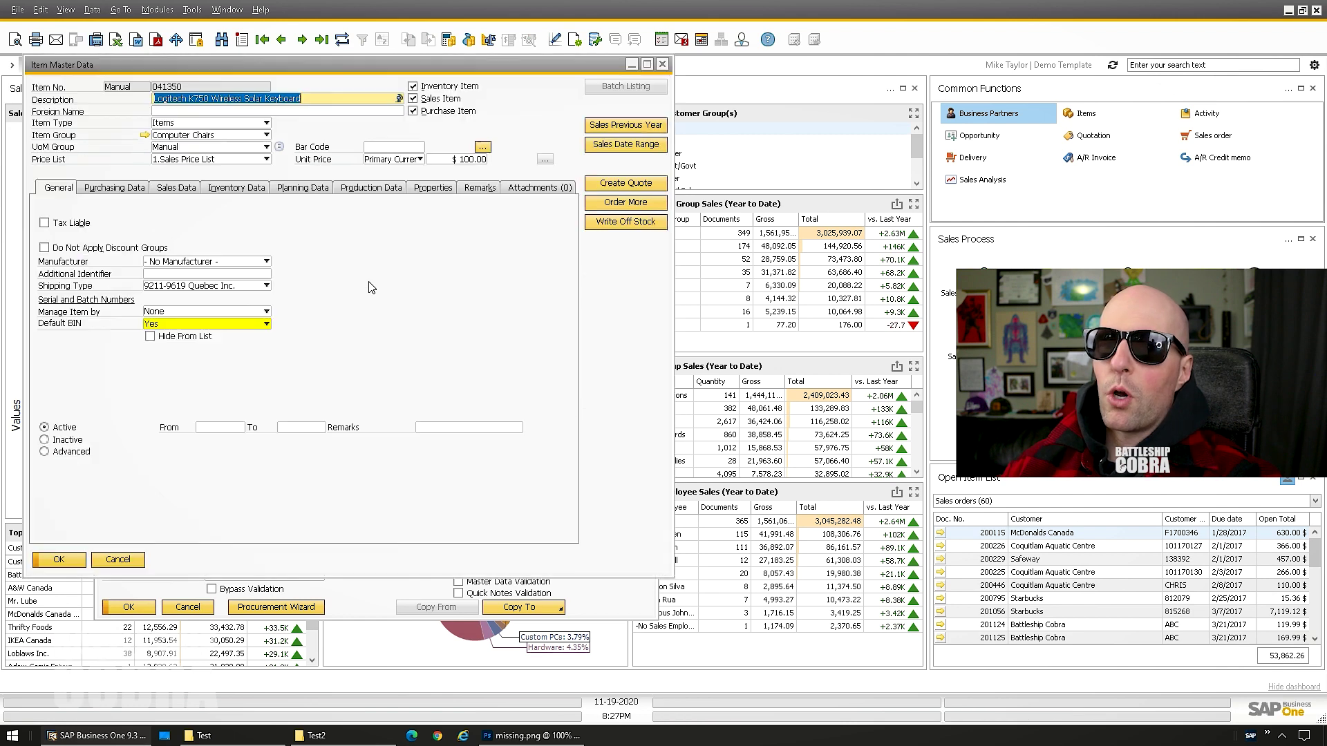
pyautogui.click(471, 189)
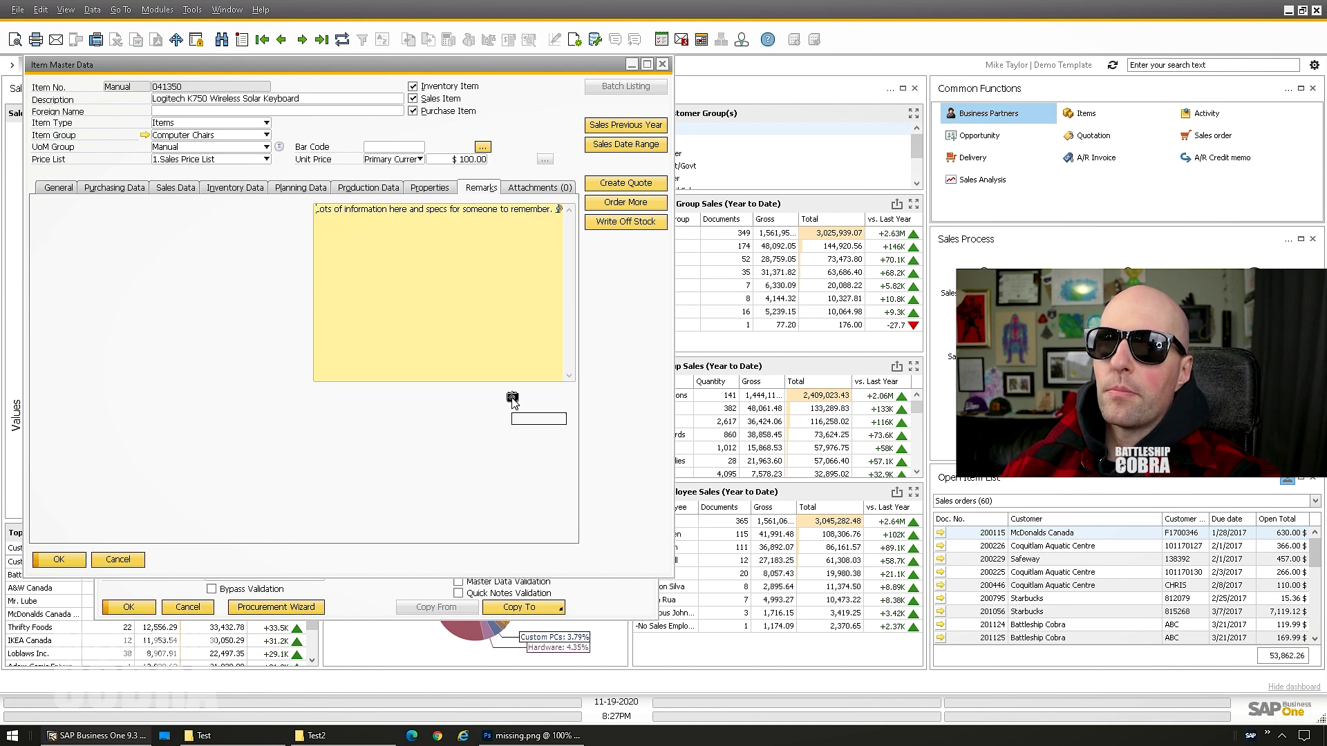
pyautogui.doubleClick(512, 398)
pyautogui.click(47, 134)
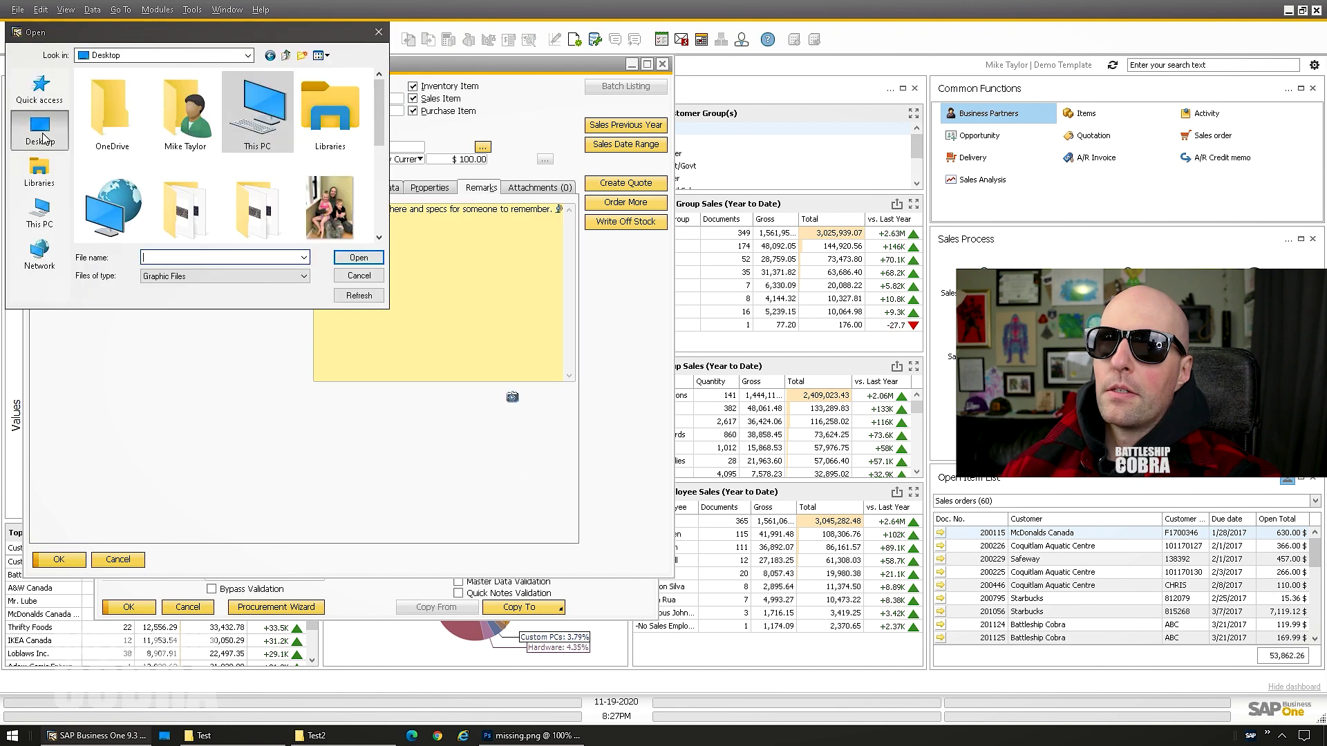
pyautogui.scroll(-1, 380, 115)
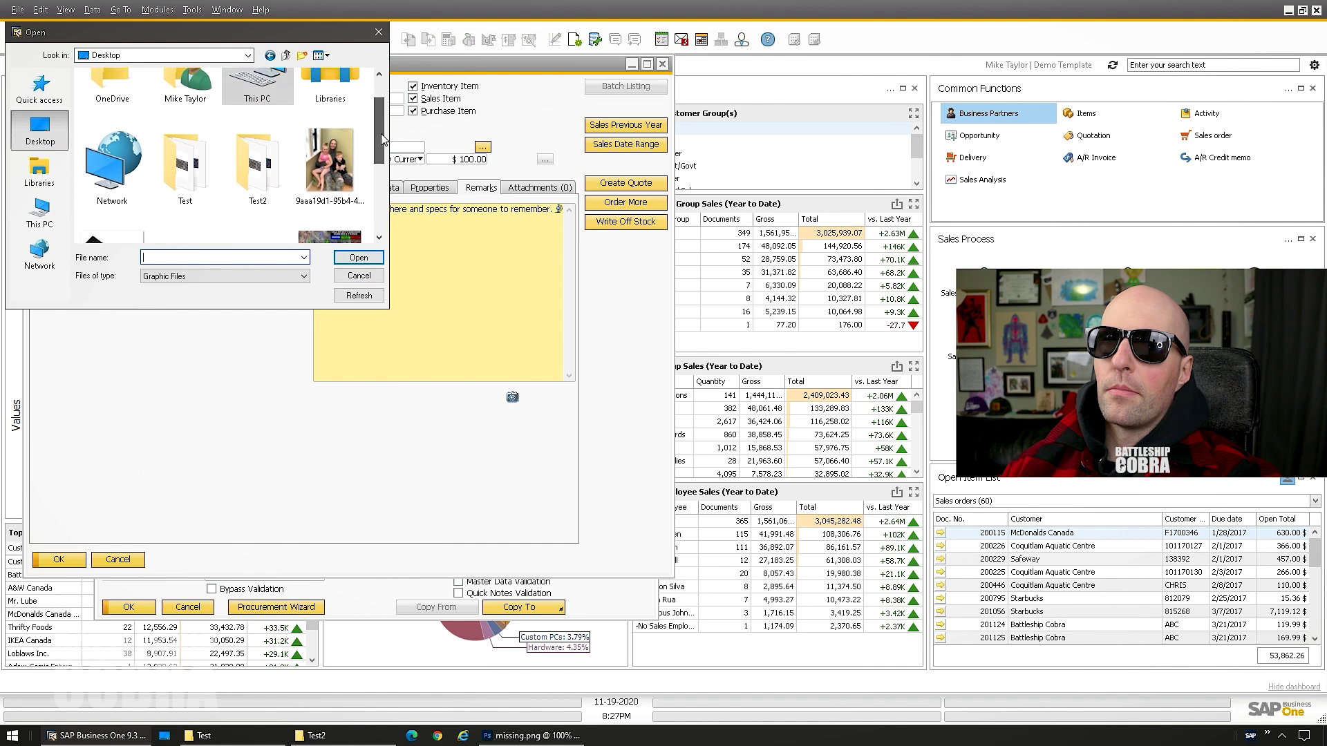
pyautogui.doubleClick(193, 166)
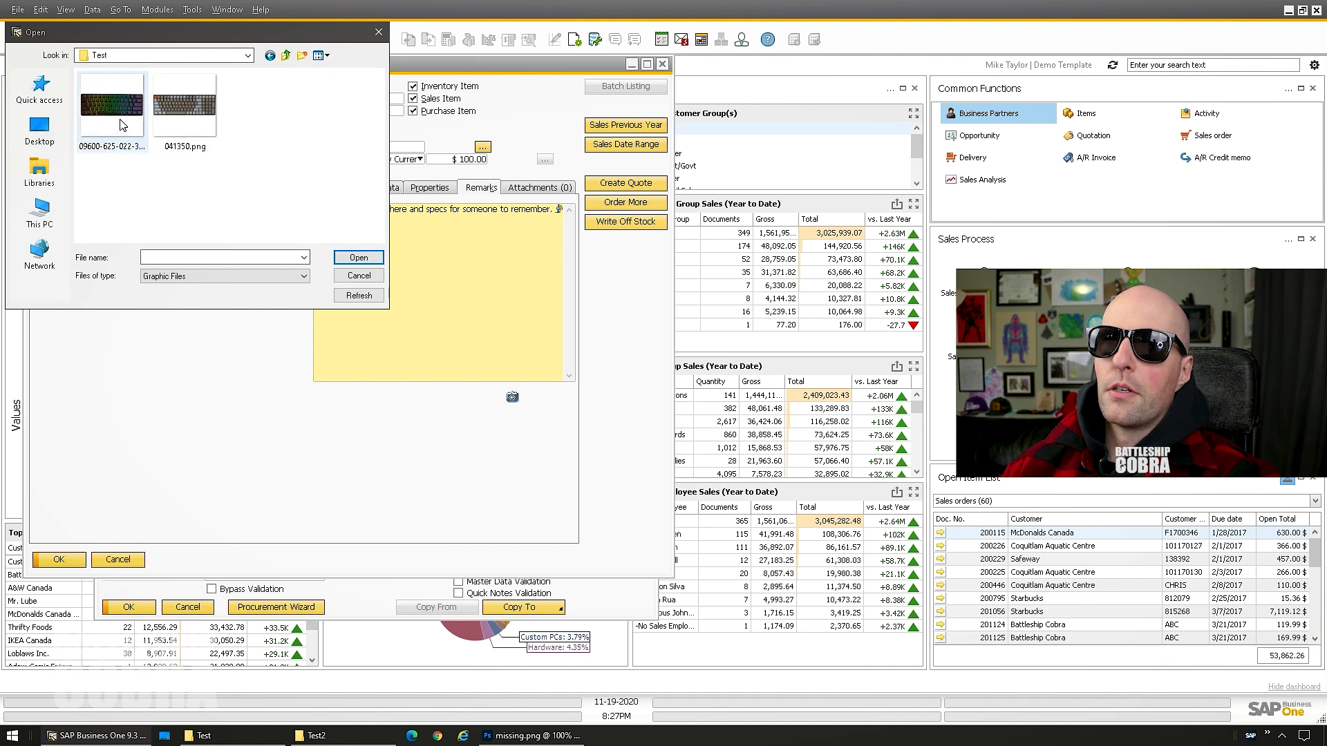
pyautogui.doubleClick(184, 107)
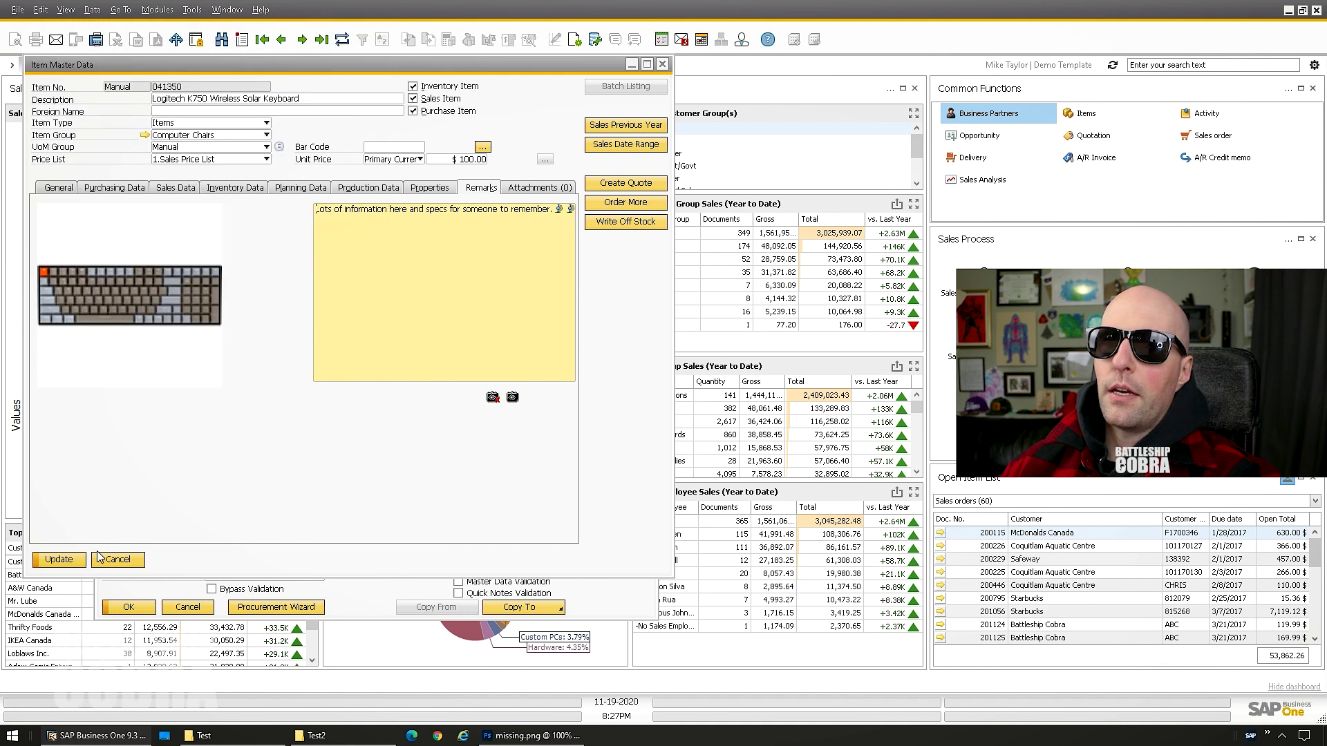
pyautogui.click(59, 558)
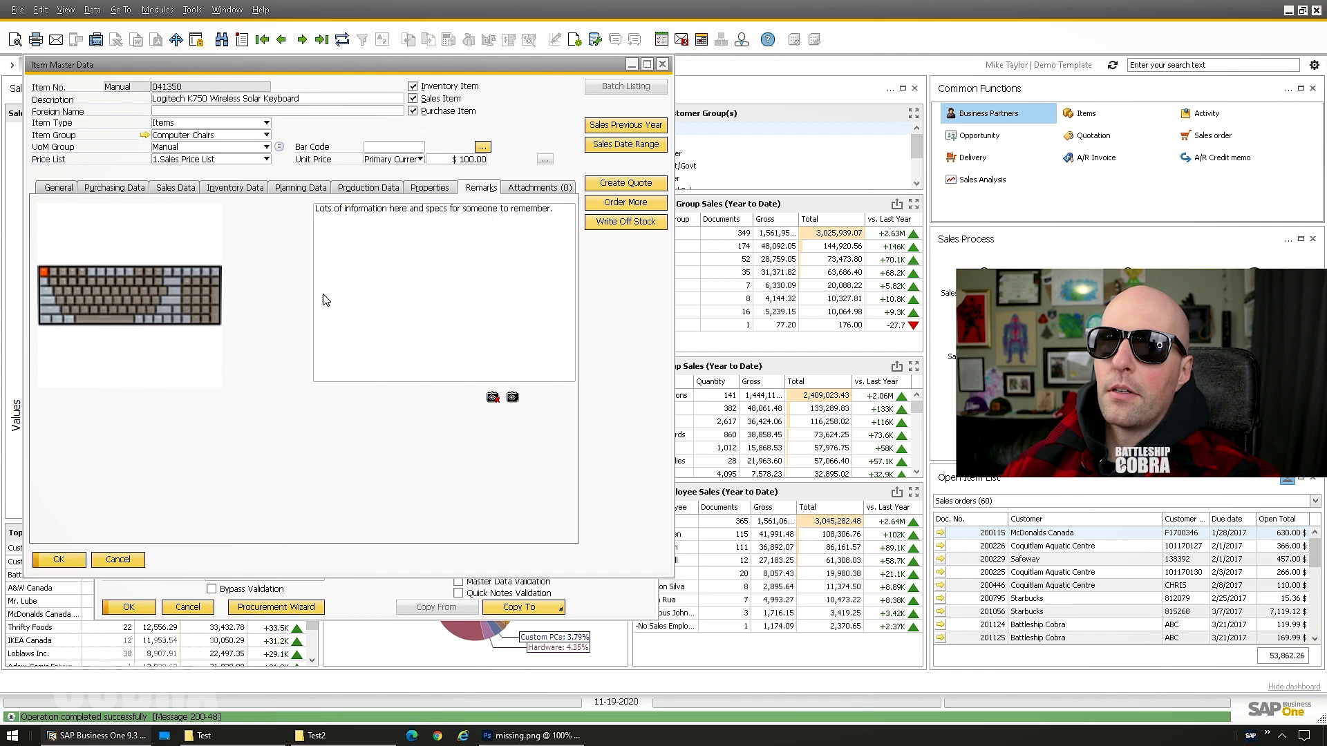
pyautogui.click(61, 560)
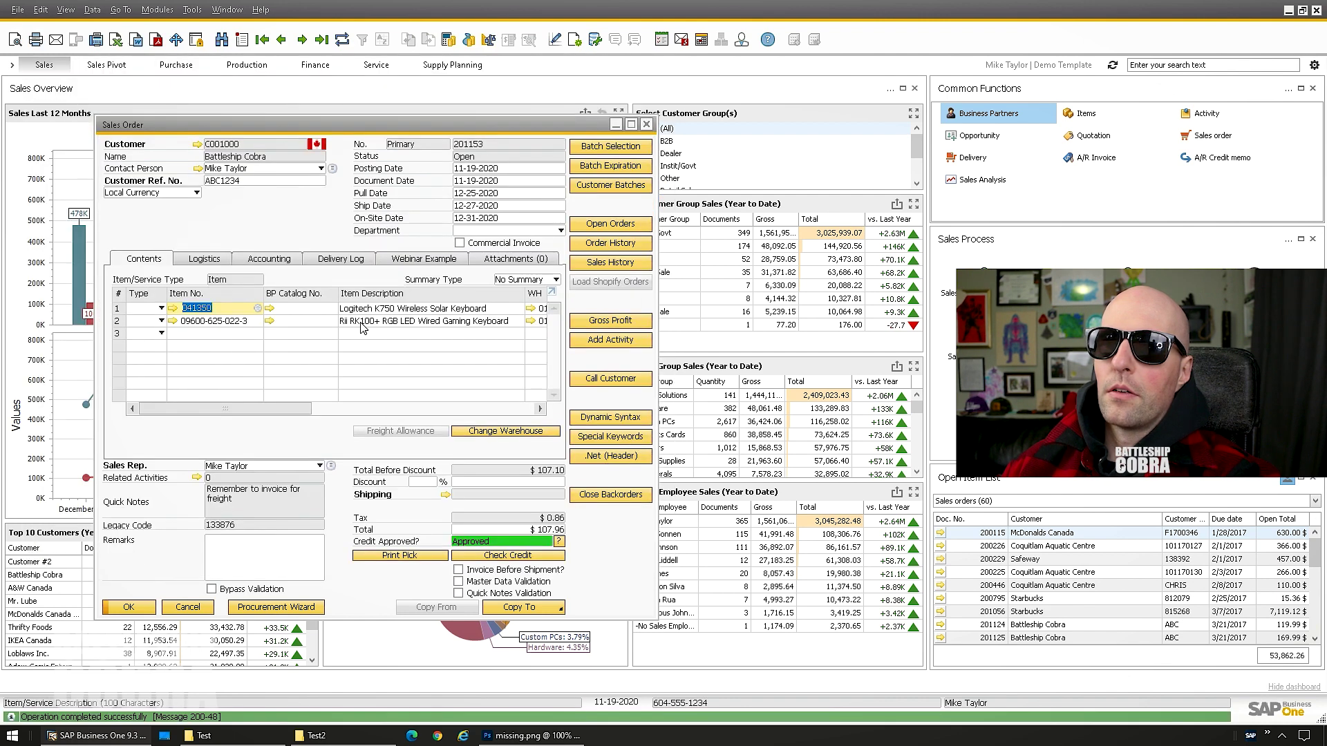
pyautogui.click(172, 321)
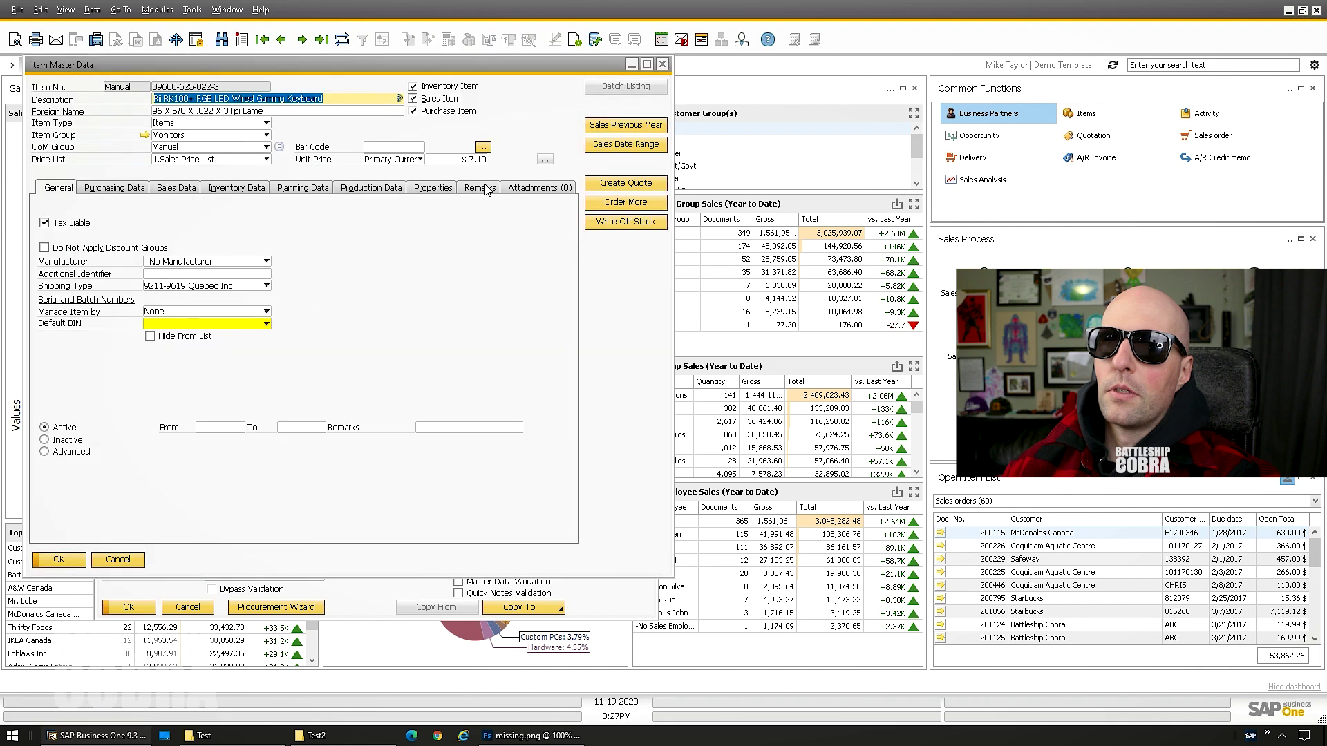
pyautogui.click(487, 189)
pyautogui.click(512, 399)
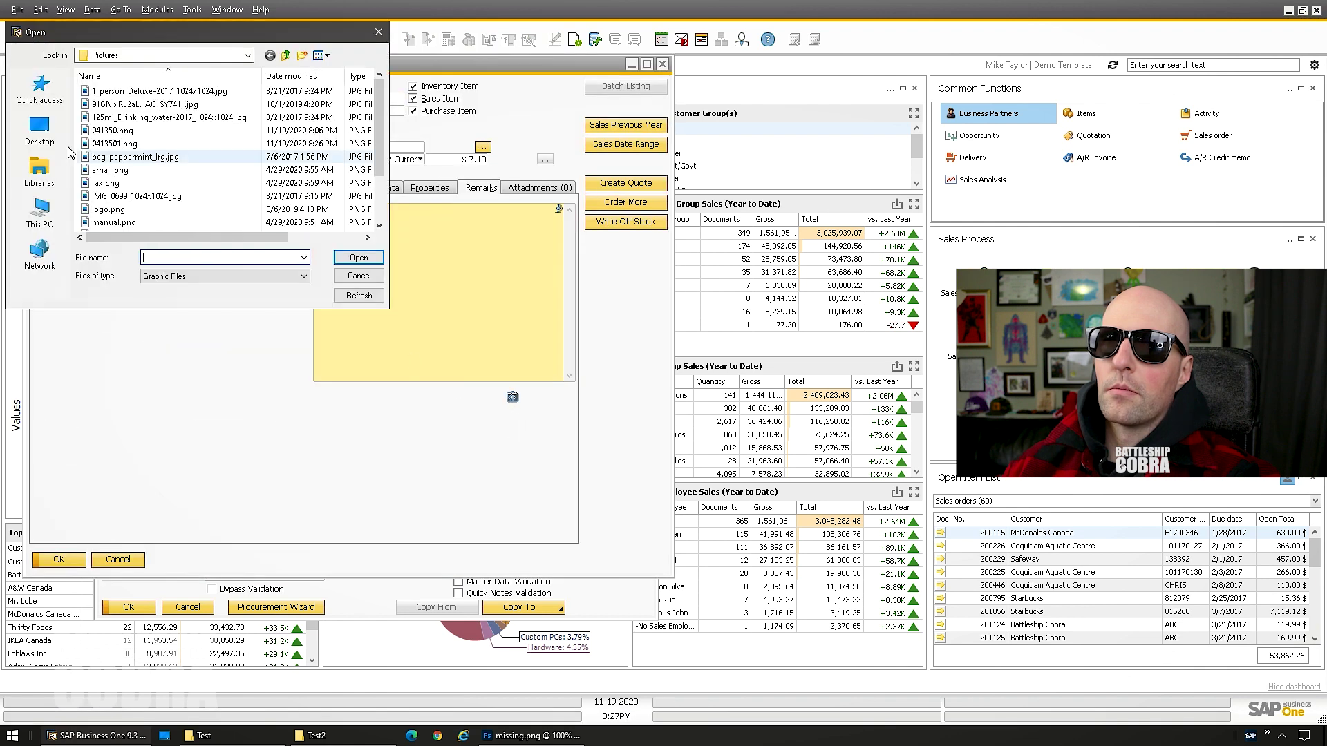
pyautogui.click(40, 130)
pyautogui.doubleClick(207, 211)
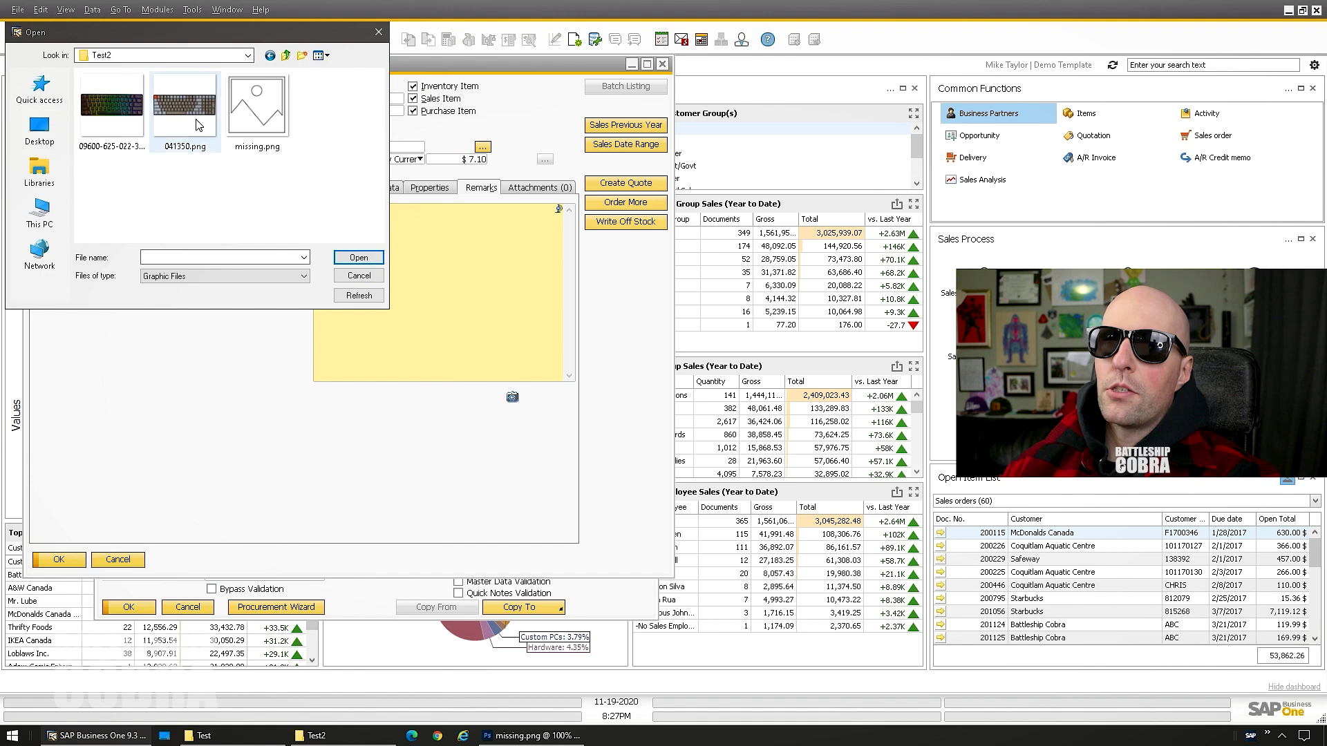
pyautogui.doubleClick(114, 107)
pyautogui.click(61, 561)
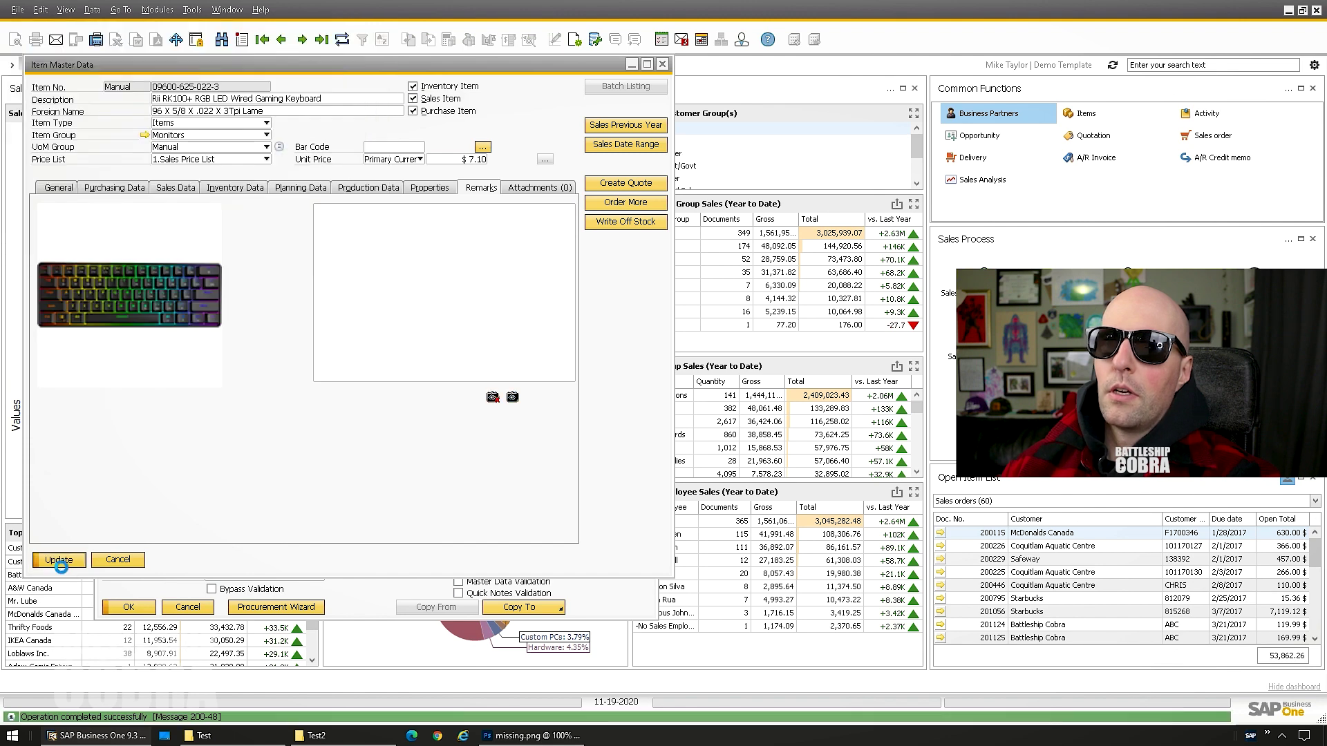
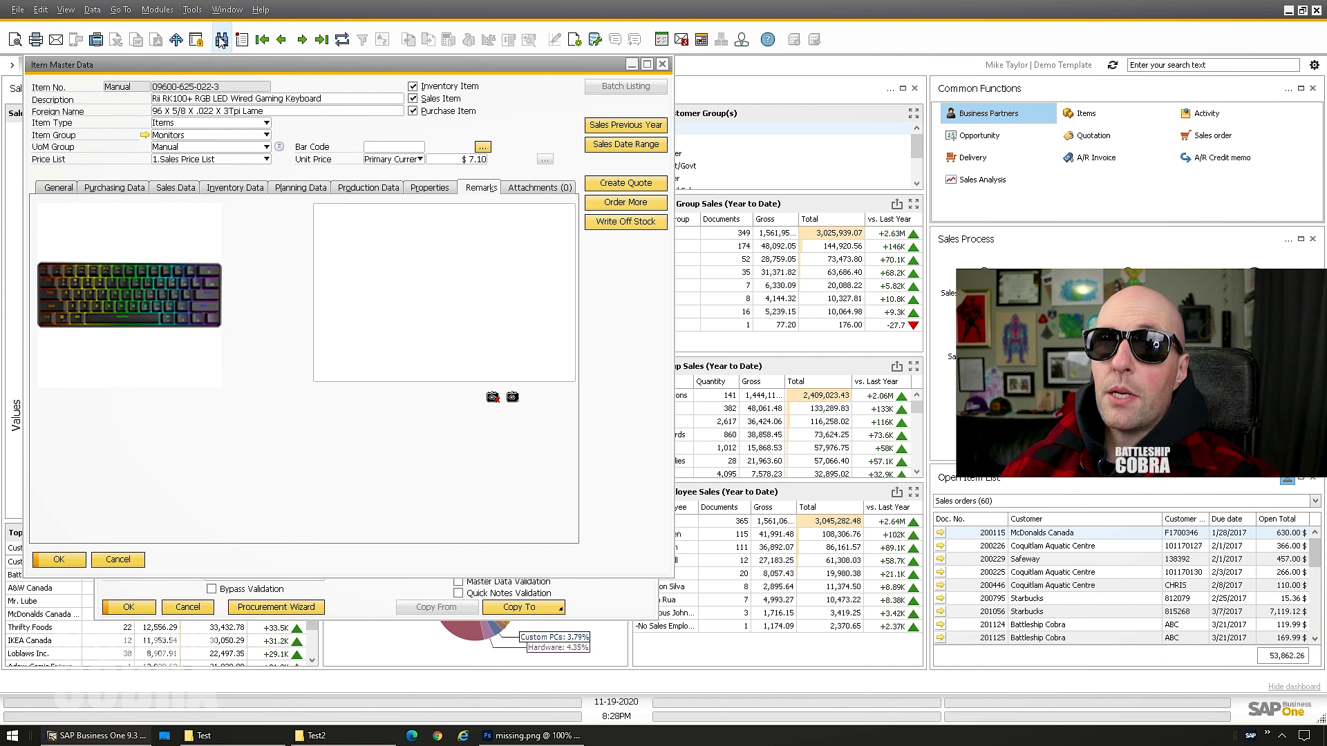
# Review the Pictures Folder path in the system's General Settings without changing it, and close the item record
pyautogui.press('Tab')
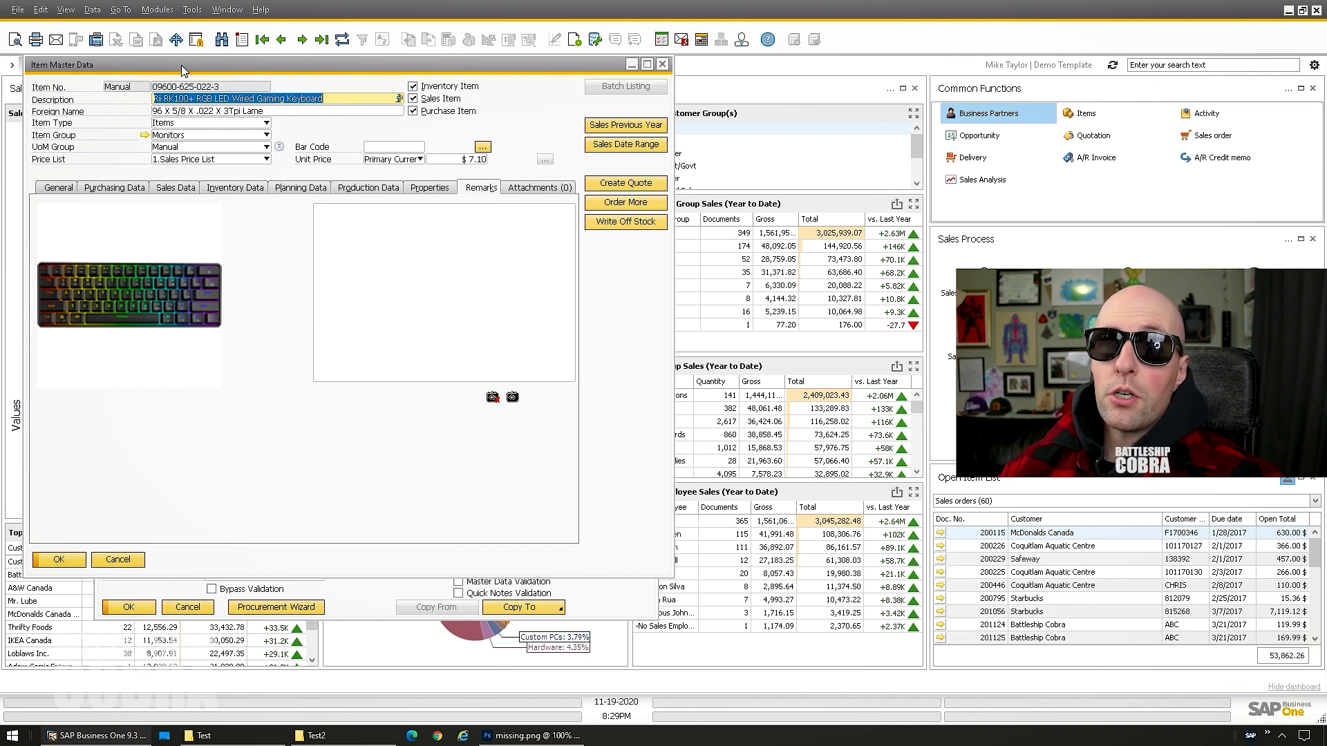
pyautogui.click(164, 11)
pyautogui.moveTo(171, 28)
pyautogui.moveTo(312, 62)
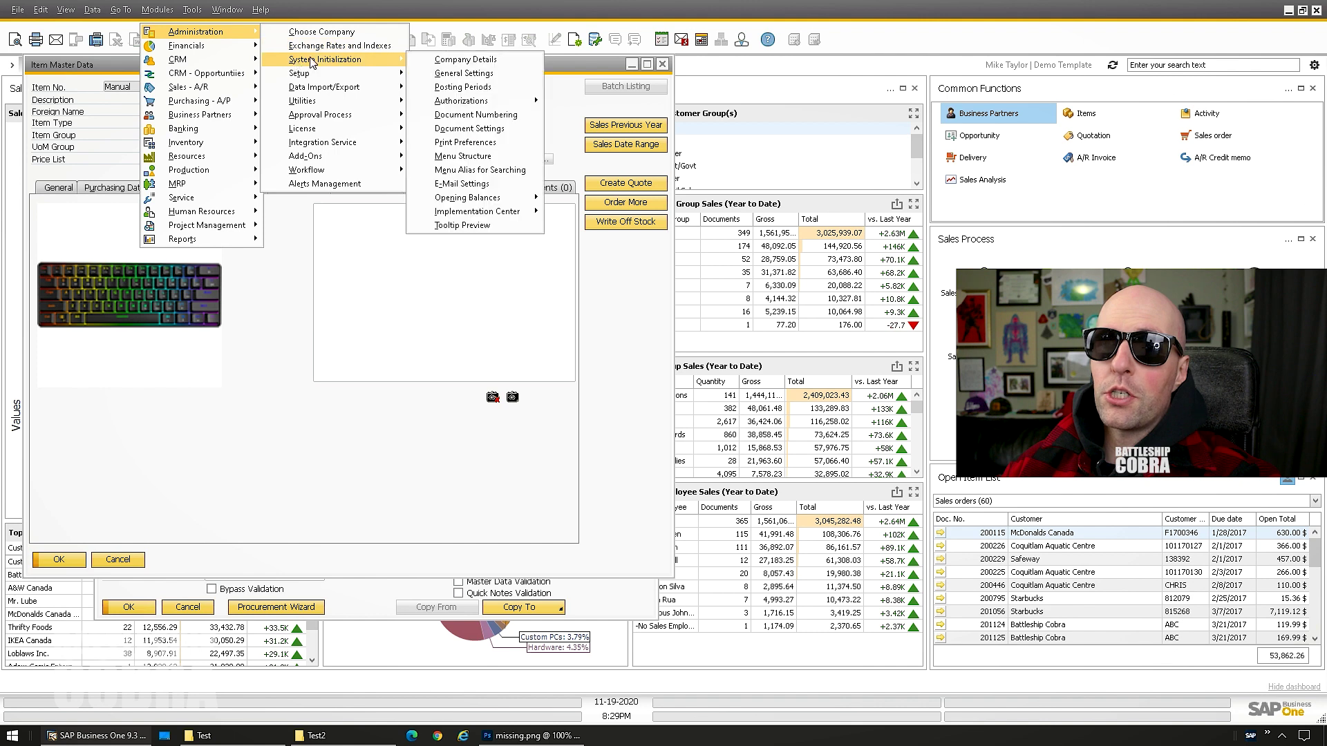
pyautogui.click(439, 74)
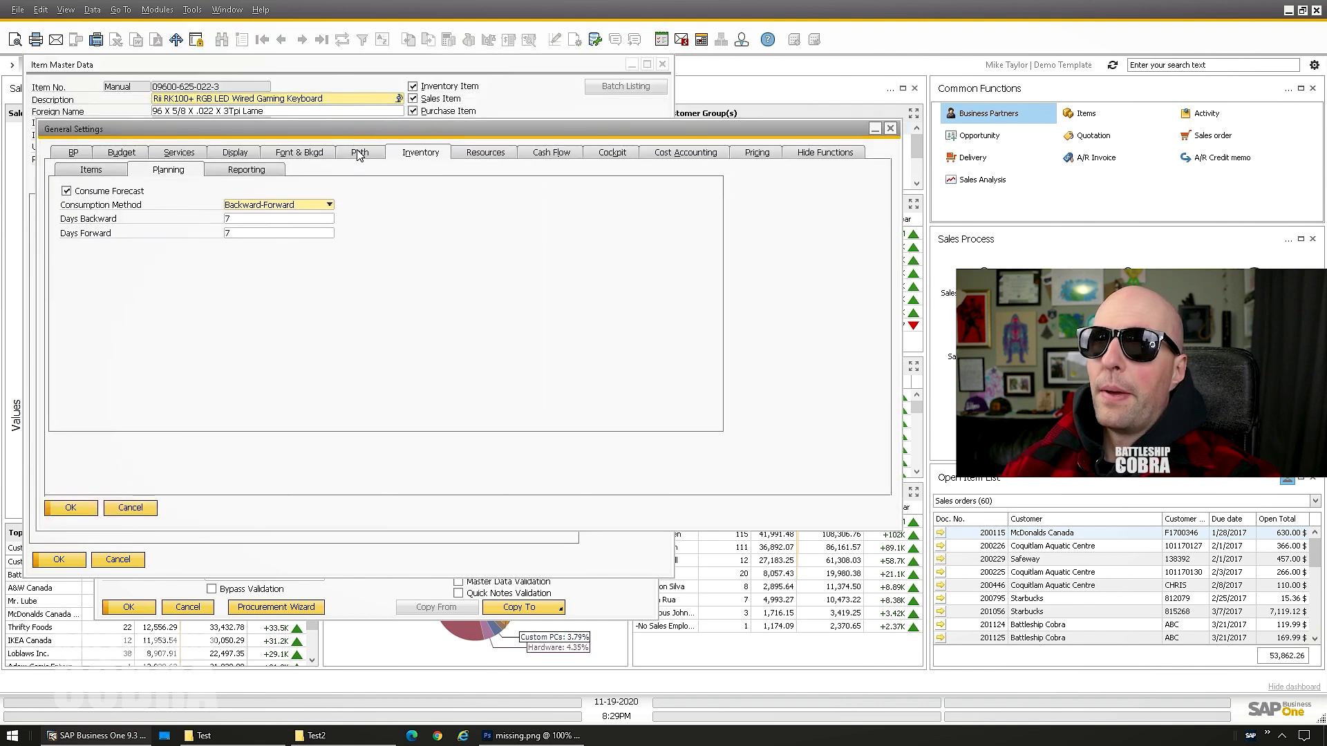
pyautogui.click(360, 154)
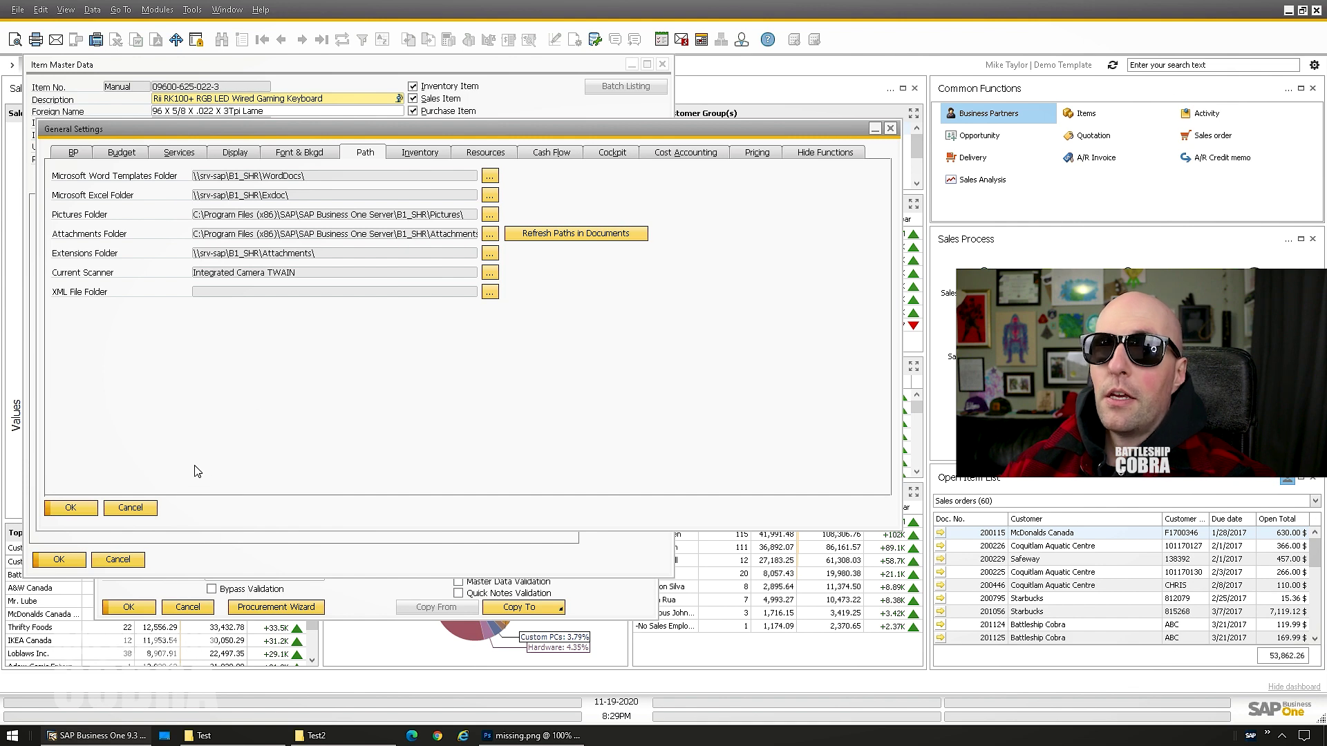
pyautogui.click(131, 508)
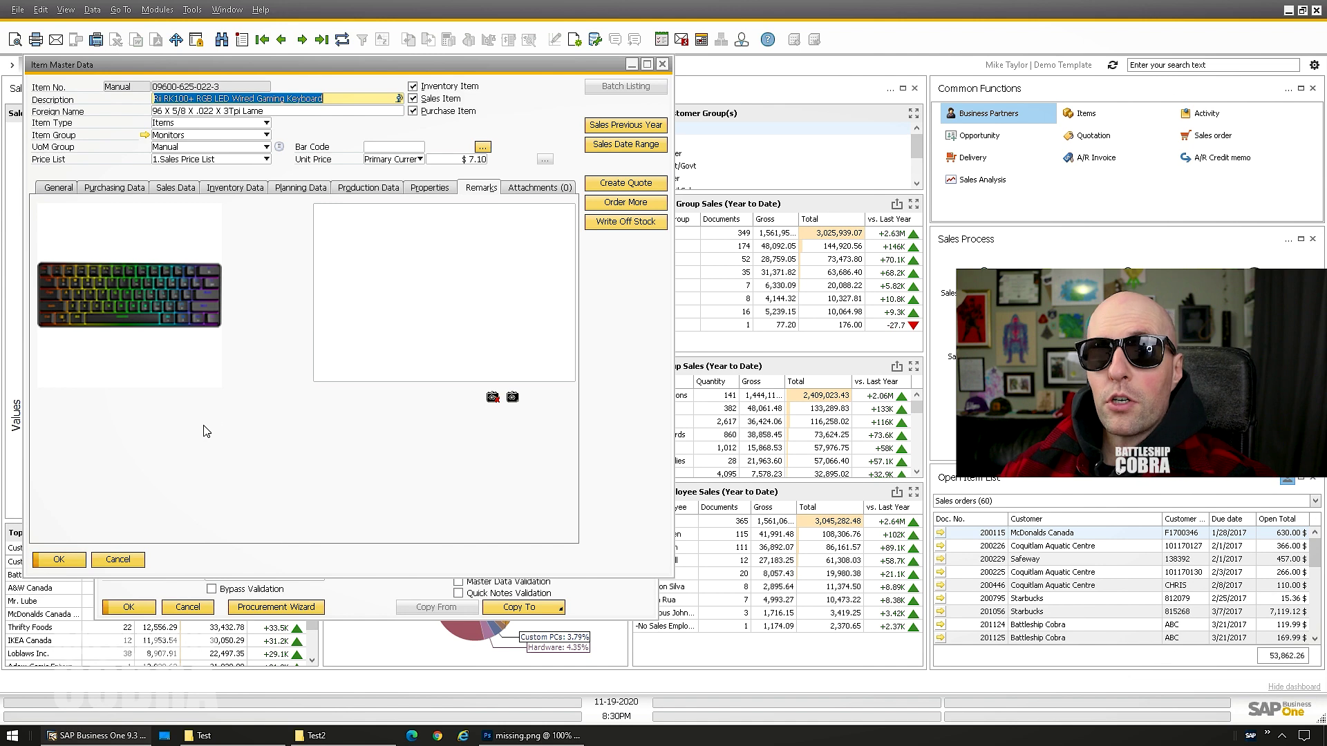
pyautogui.click(58, 560)
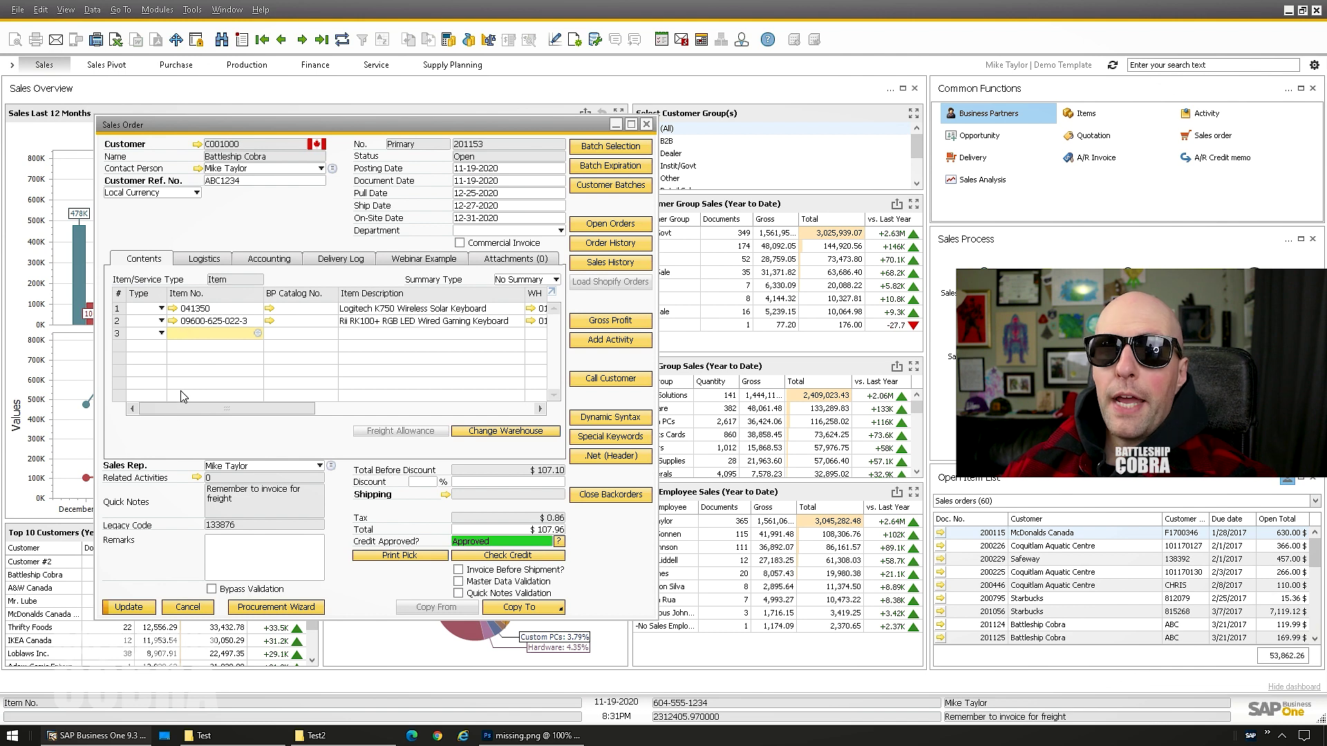
# Add Item #1 (173185) as the third line of the sales order and update the order
pyautogui.click(354, 334)
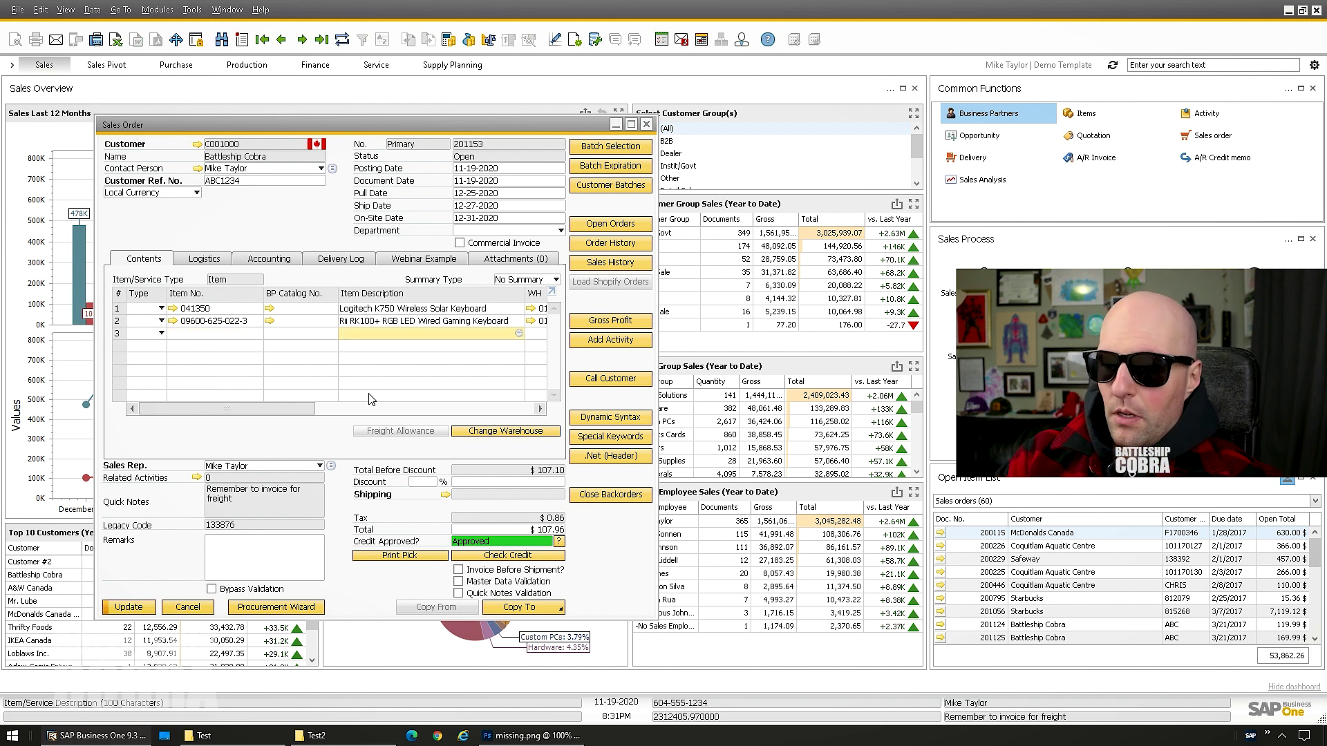
pyautogui.write('item')
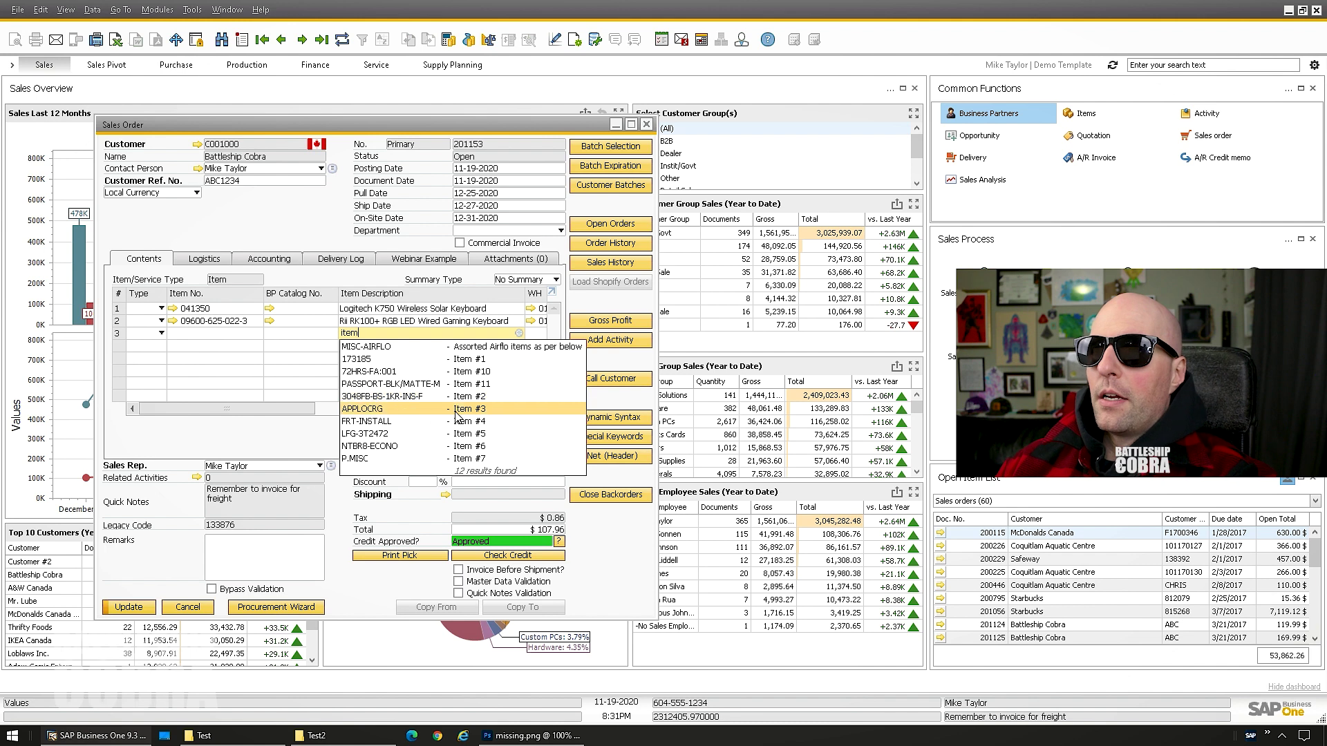
pyautogui.click(500, 358)
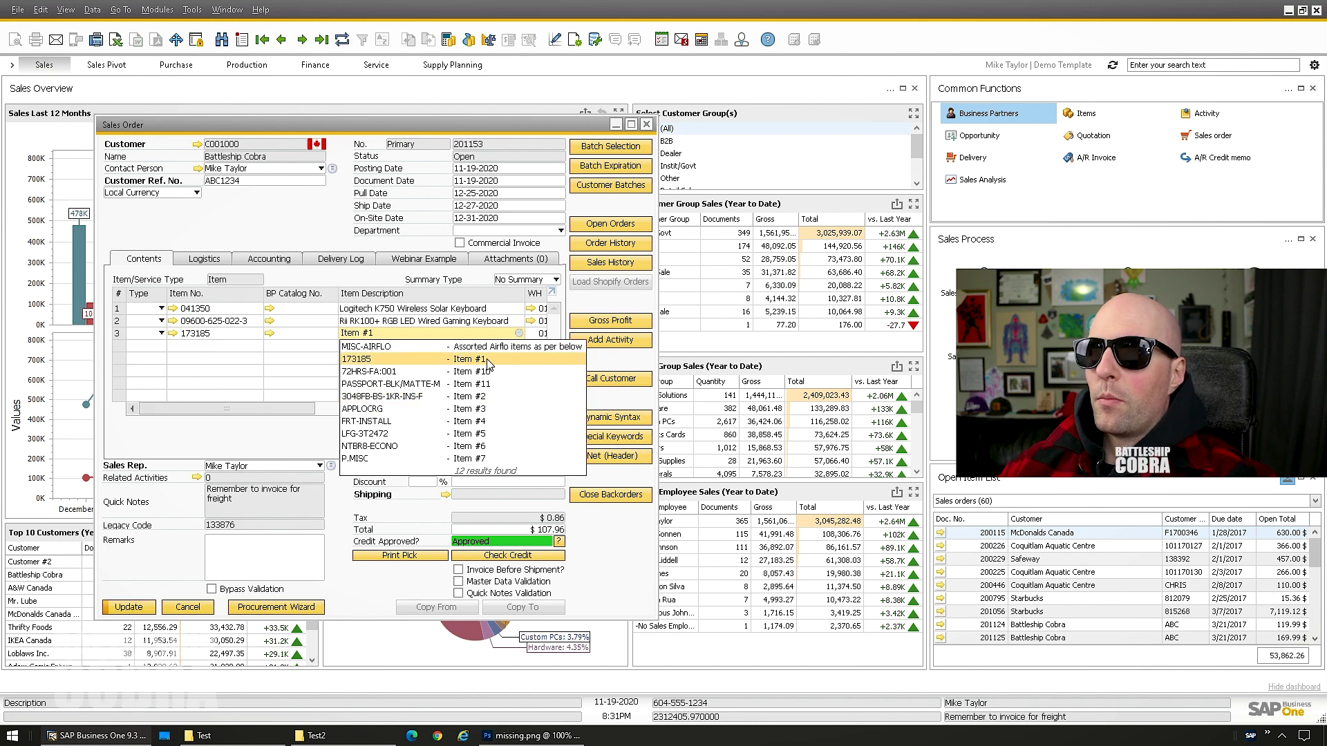
pyautogui.click(210, 335)
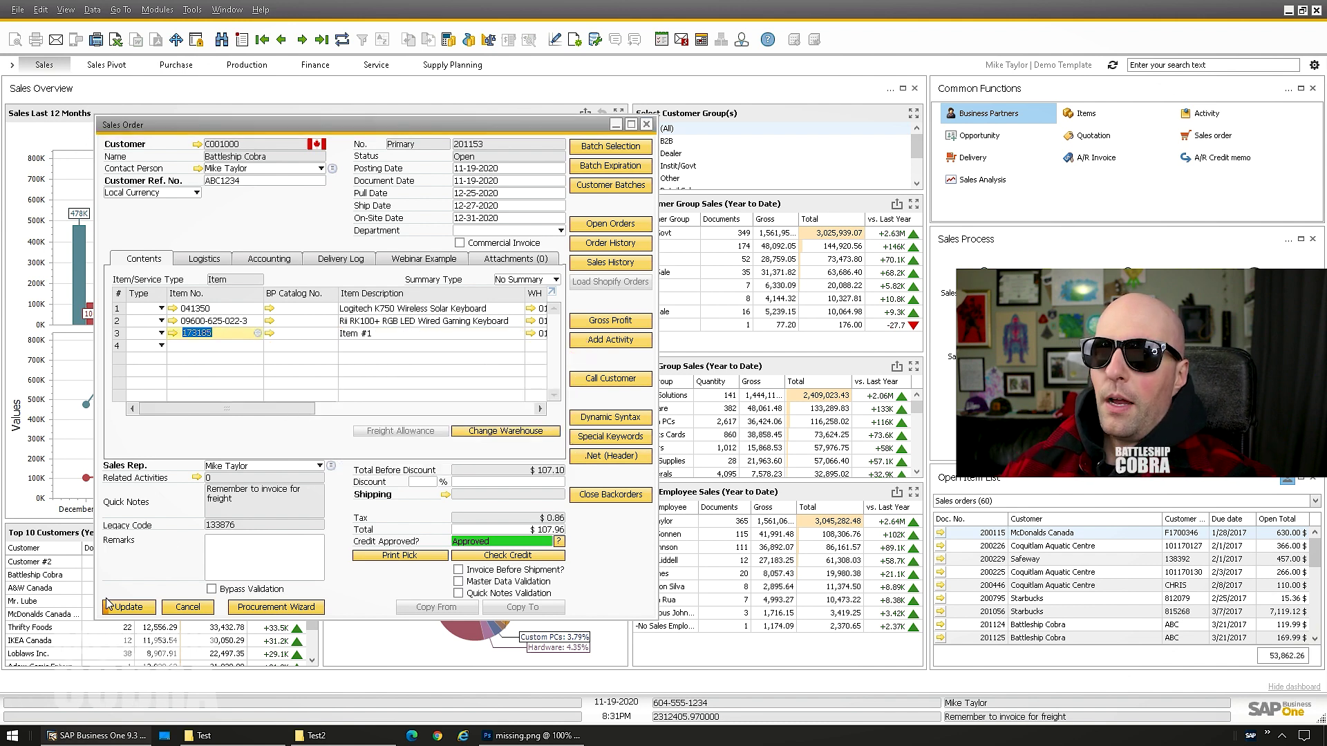
pyautogui.click(127, 607)
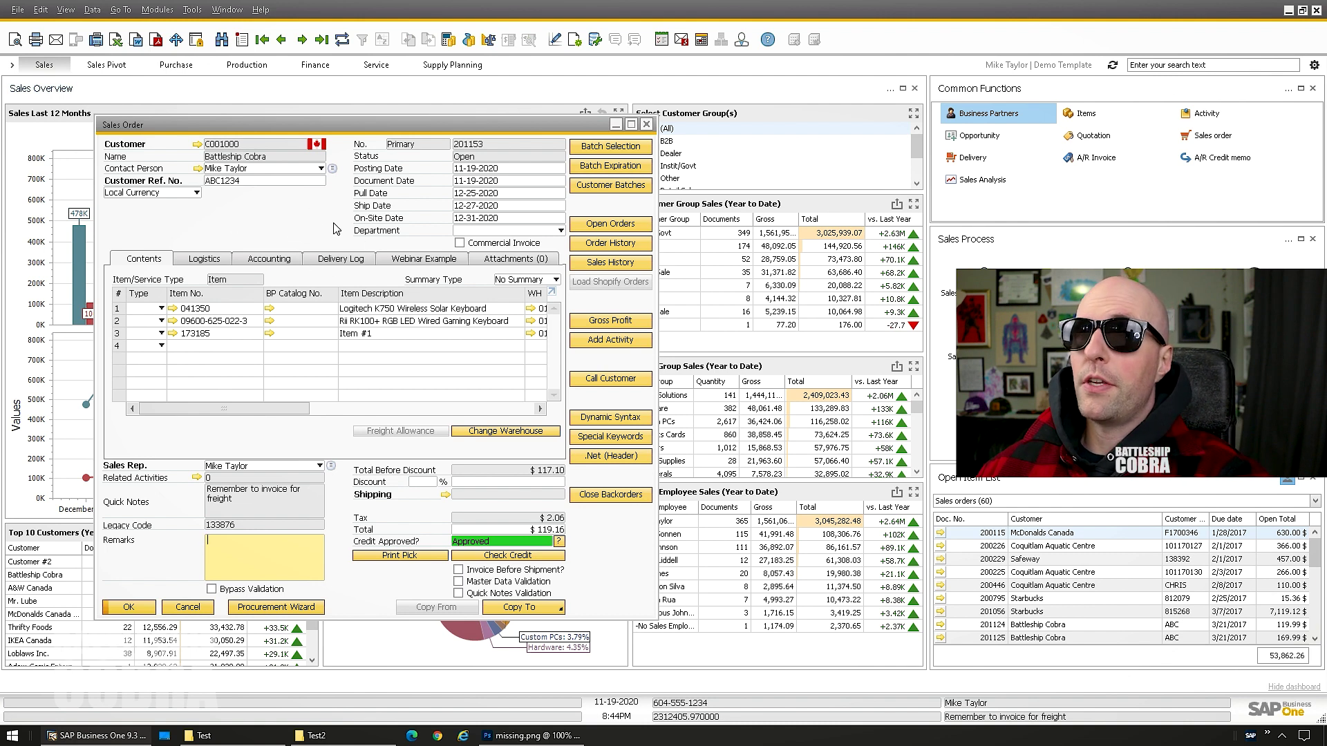
# Open the sales order layout "A/R Sales Order (Item) - CR (CA) (System)" for editing in Crystal Reports
pyautogui.click(555, 39)
pyautogui.scroll(3, 665, 385)
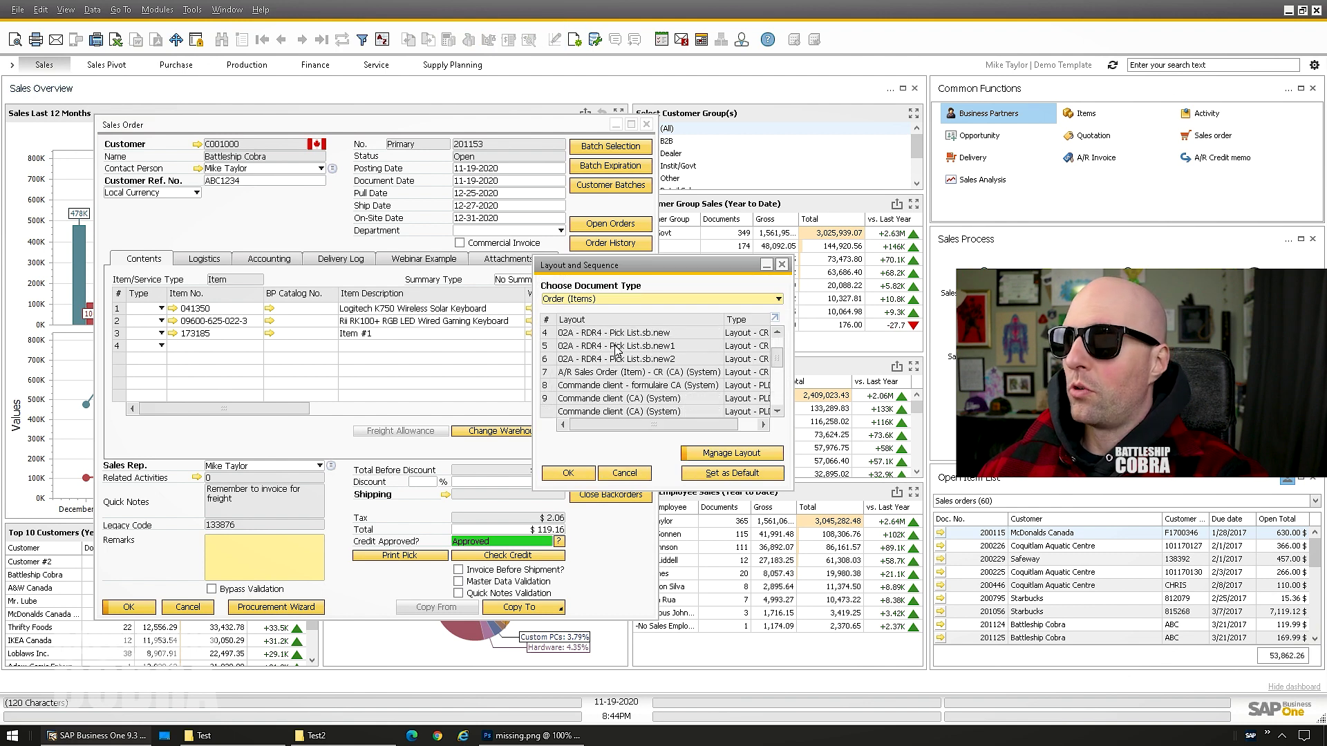
pyautogui.click(598, 373)
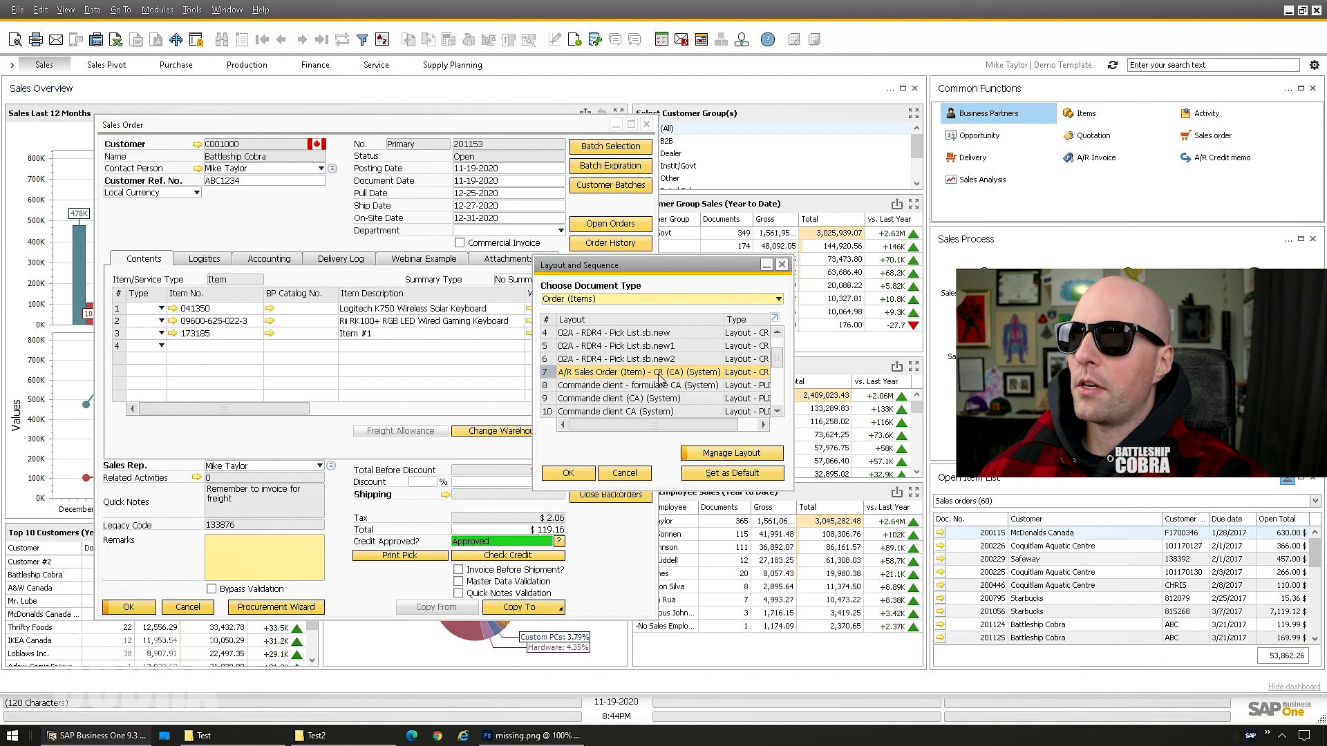
pyautogui.doubleClick(616, 373)
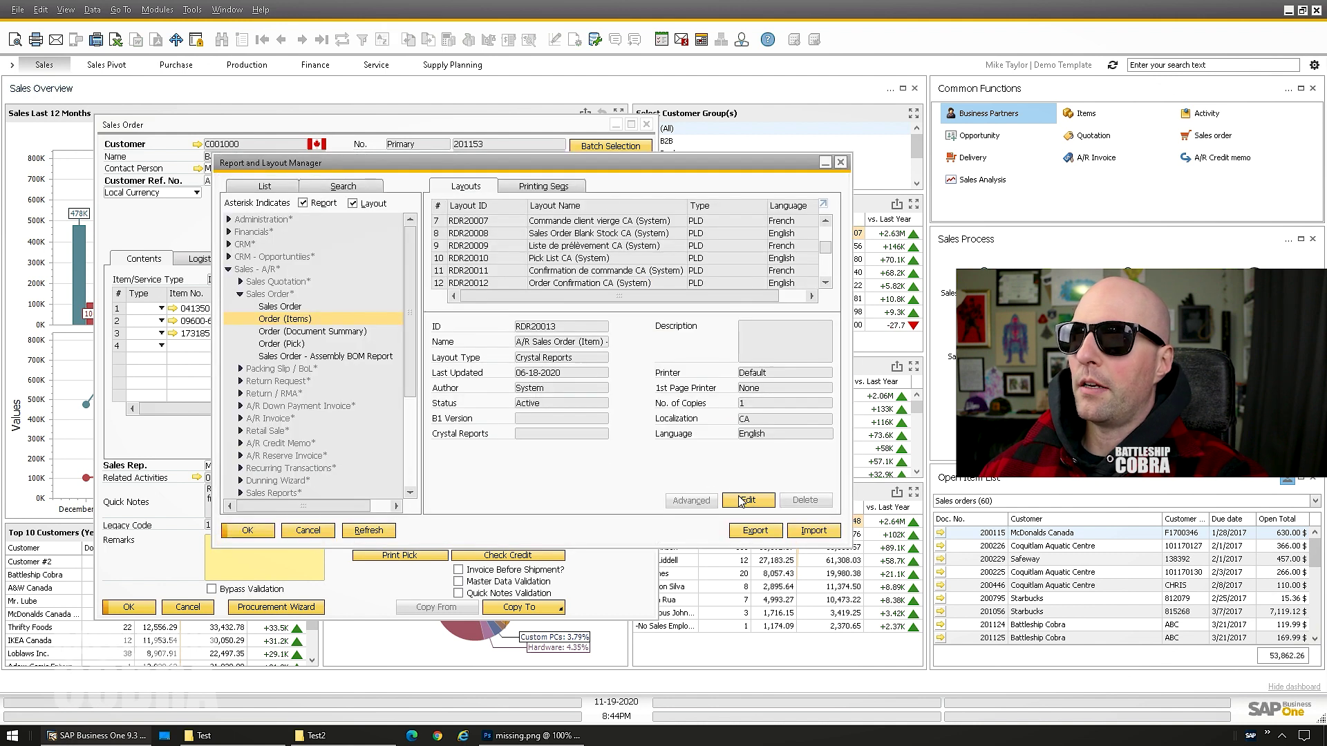
pyautogui.click(740, 492)
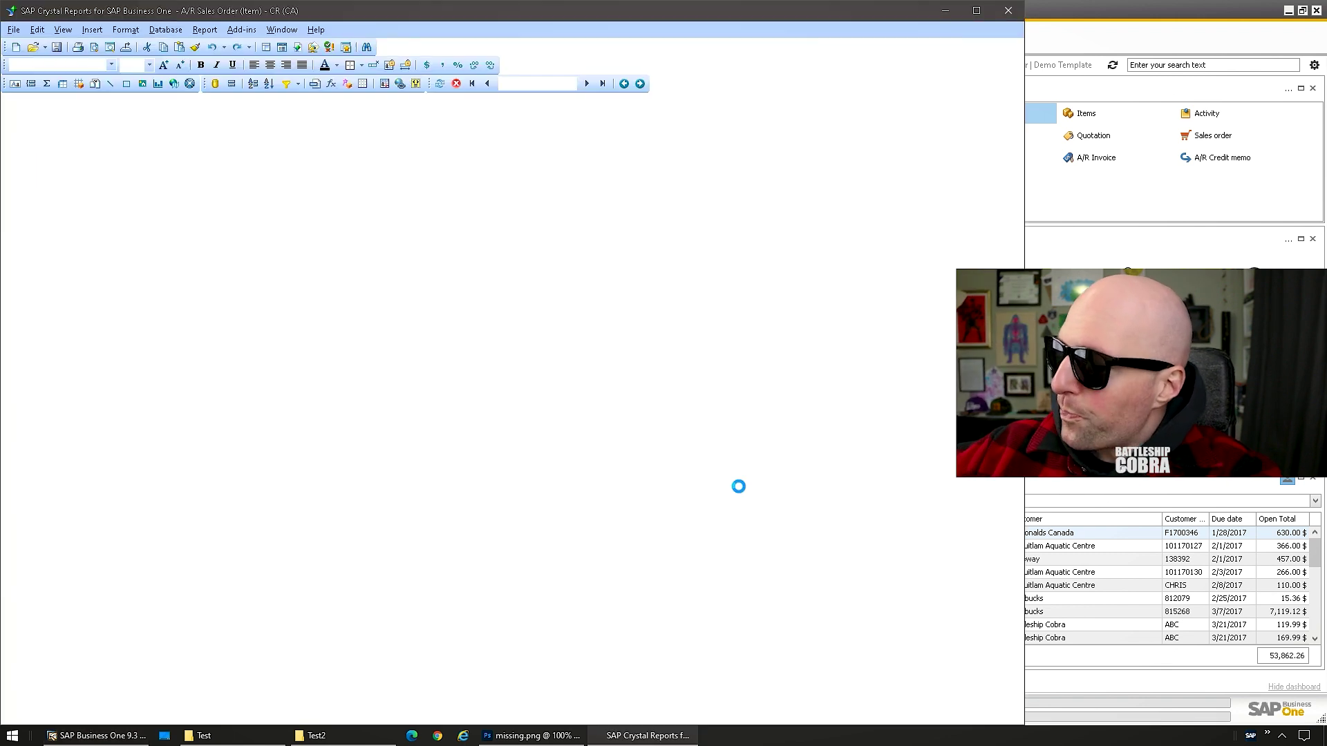
# Delete the blank Report Header a and blank Page Header a sections from the A/R Sales Order (Item) layout
pyautogui.moveTo(783, 178); pyautogui.dragTo(521, 246)
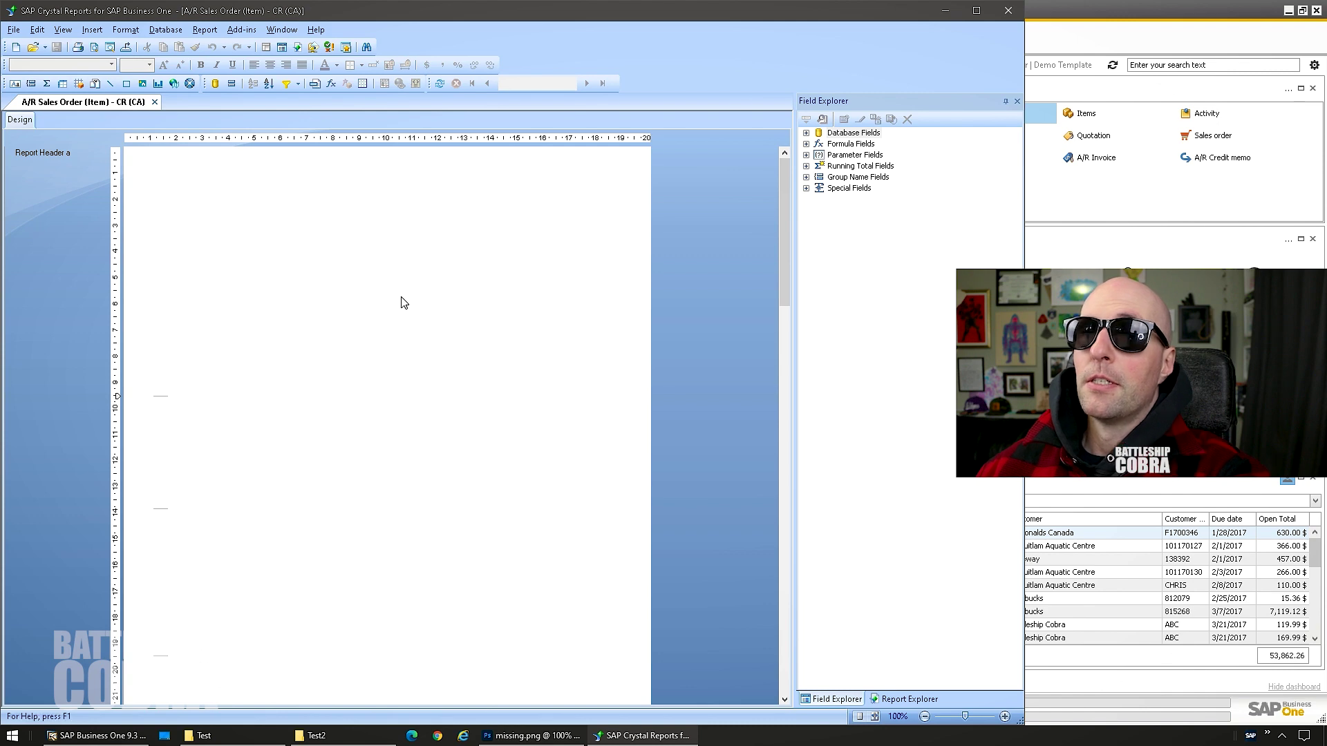
pyautogui.scroll(-10, 403, 299)
pyautogui.scroll(10, 253, 314)
pyautogui.rightClick(72, 255)
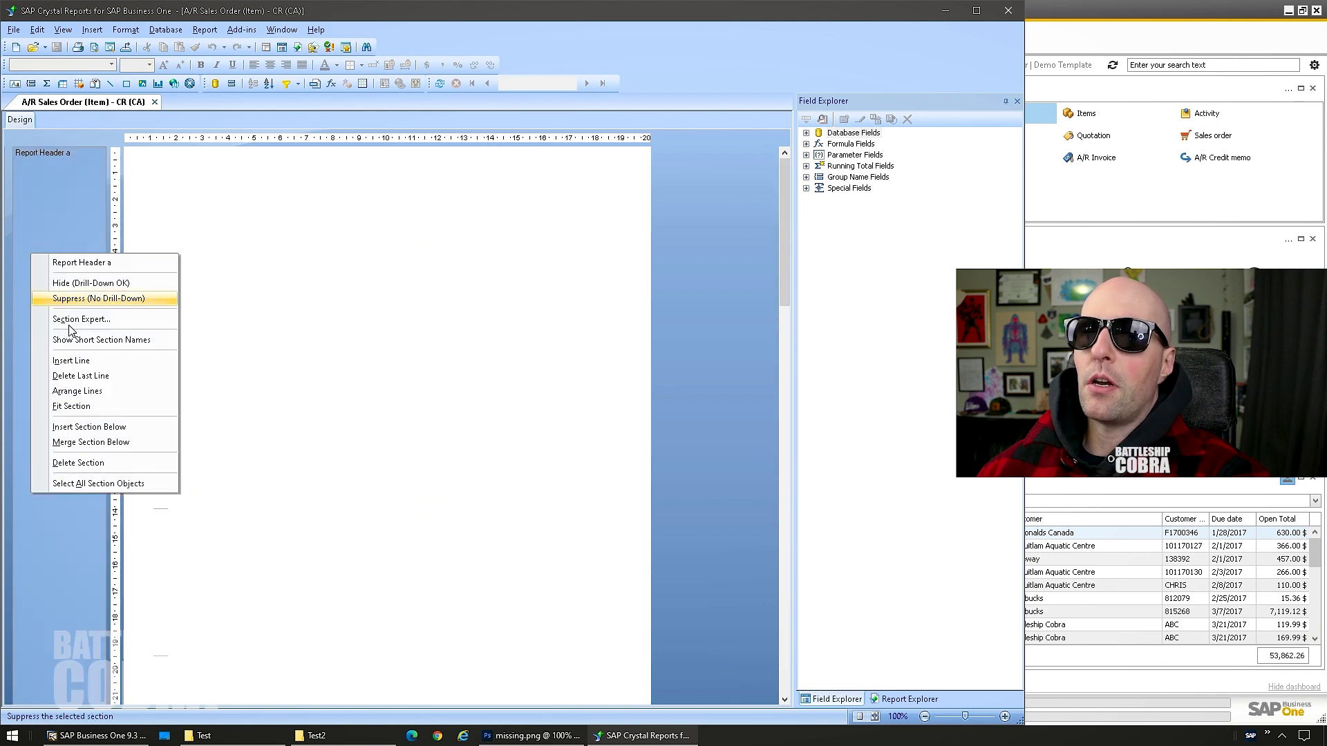
pyautogui.click(78, 468)
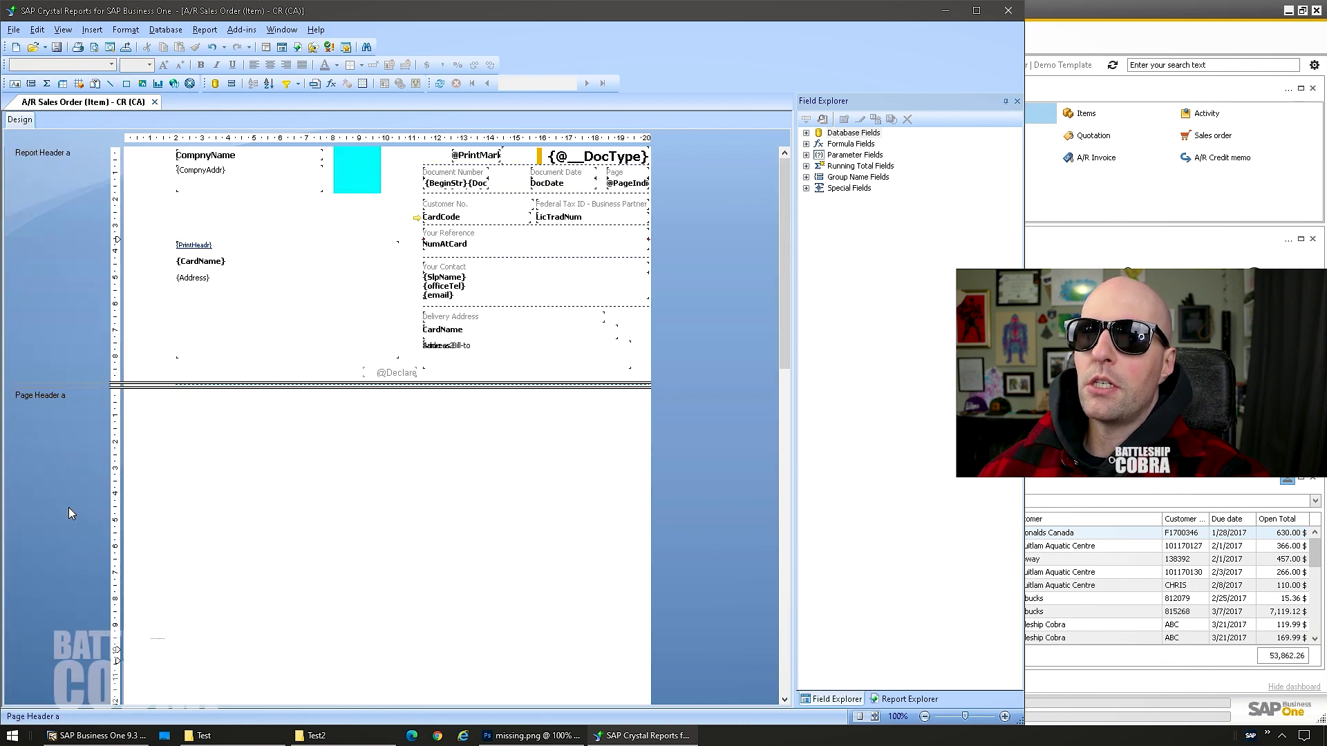
pyautogui.scroll(-5, 106, 359)
pyautogui.rightClick(73, 275)
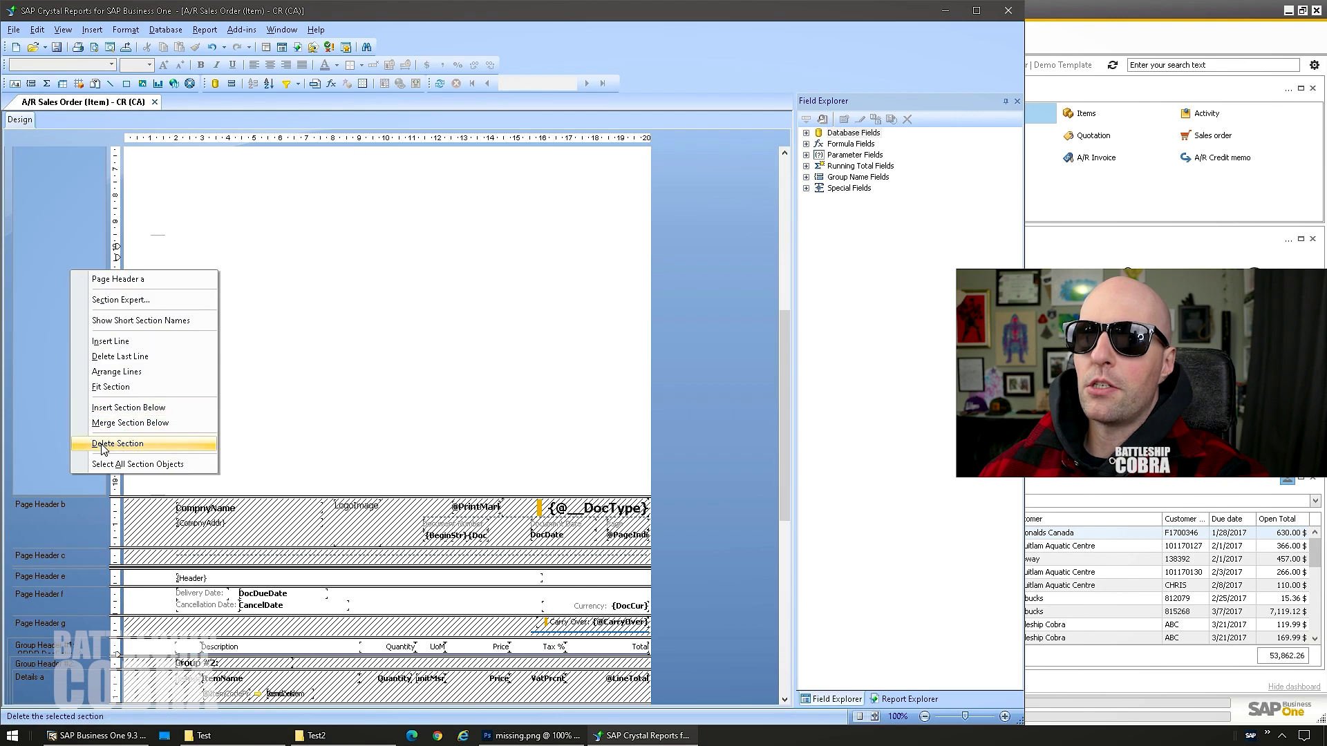
pyautogui.click(79, 445)
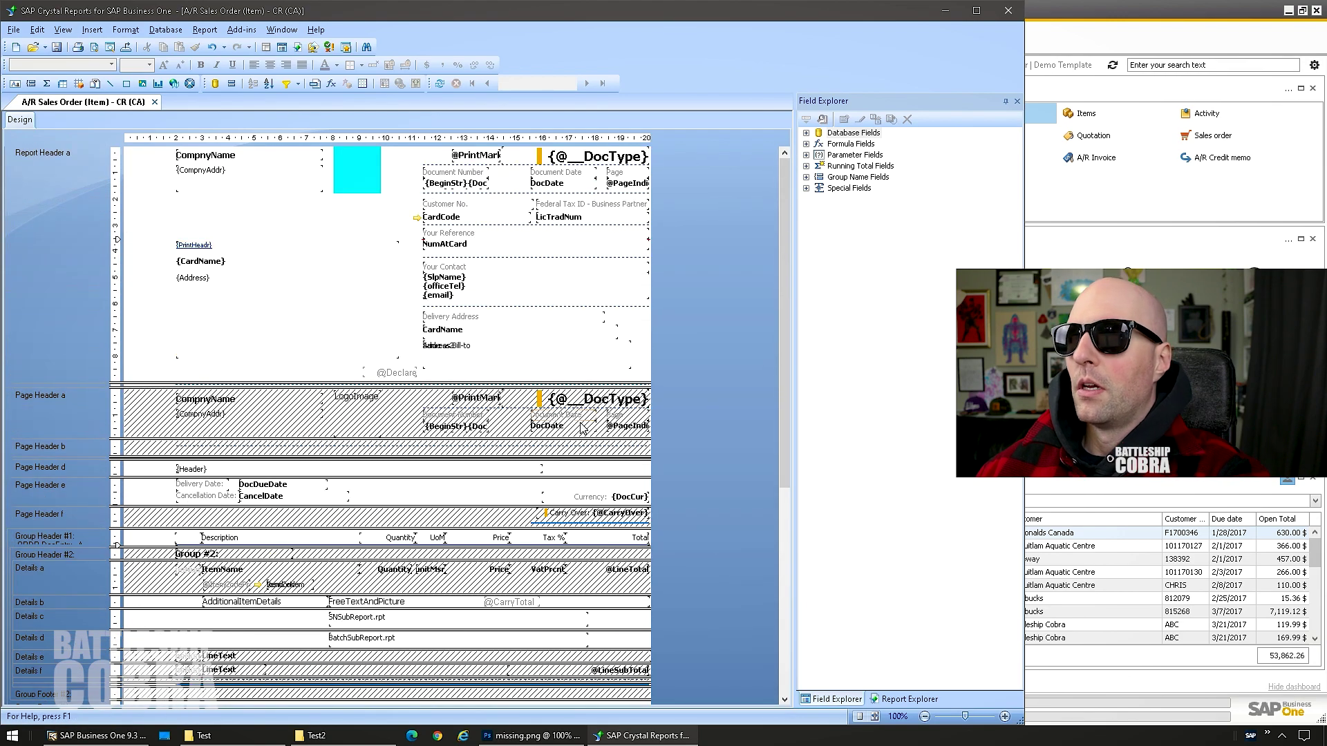
# Switch to SAP Business One and open the sales order's change log to look up its object code
pyautogui.scroll(-3, 240, 174)
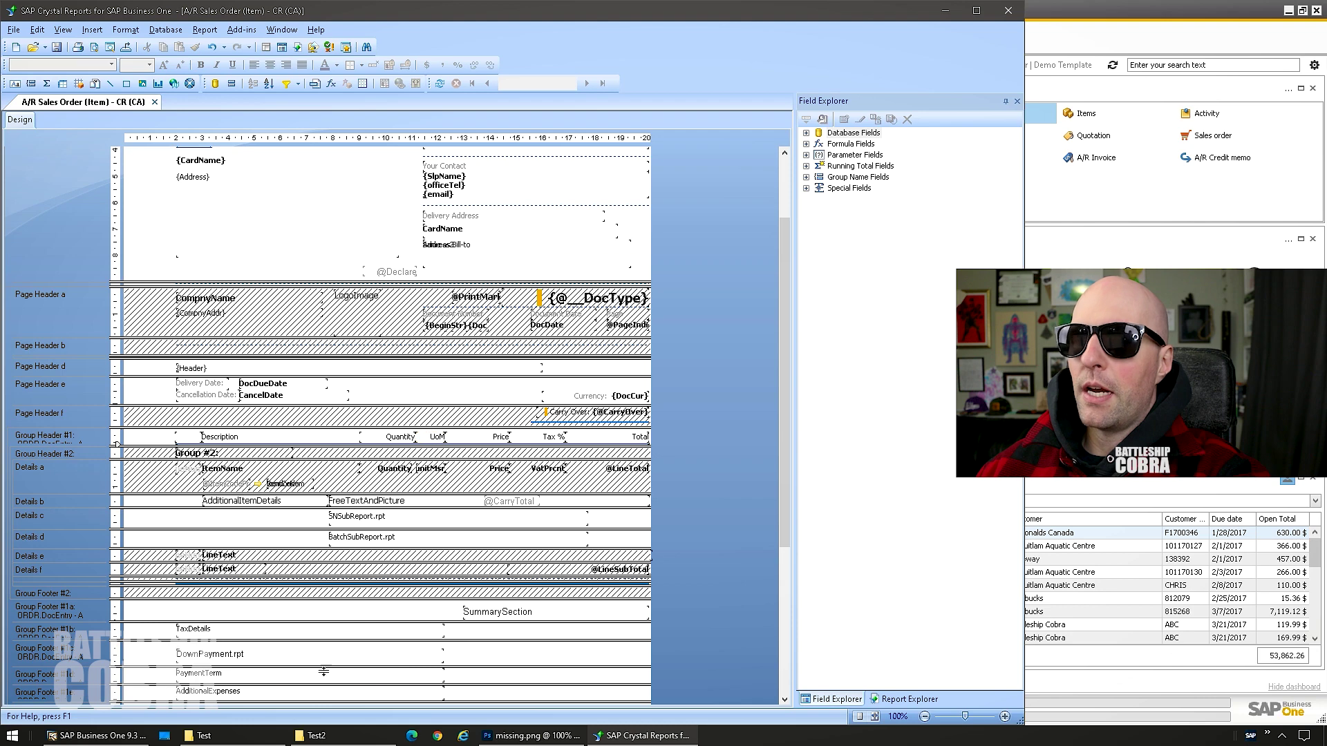
pyautogui.click(78, 736)
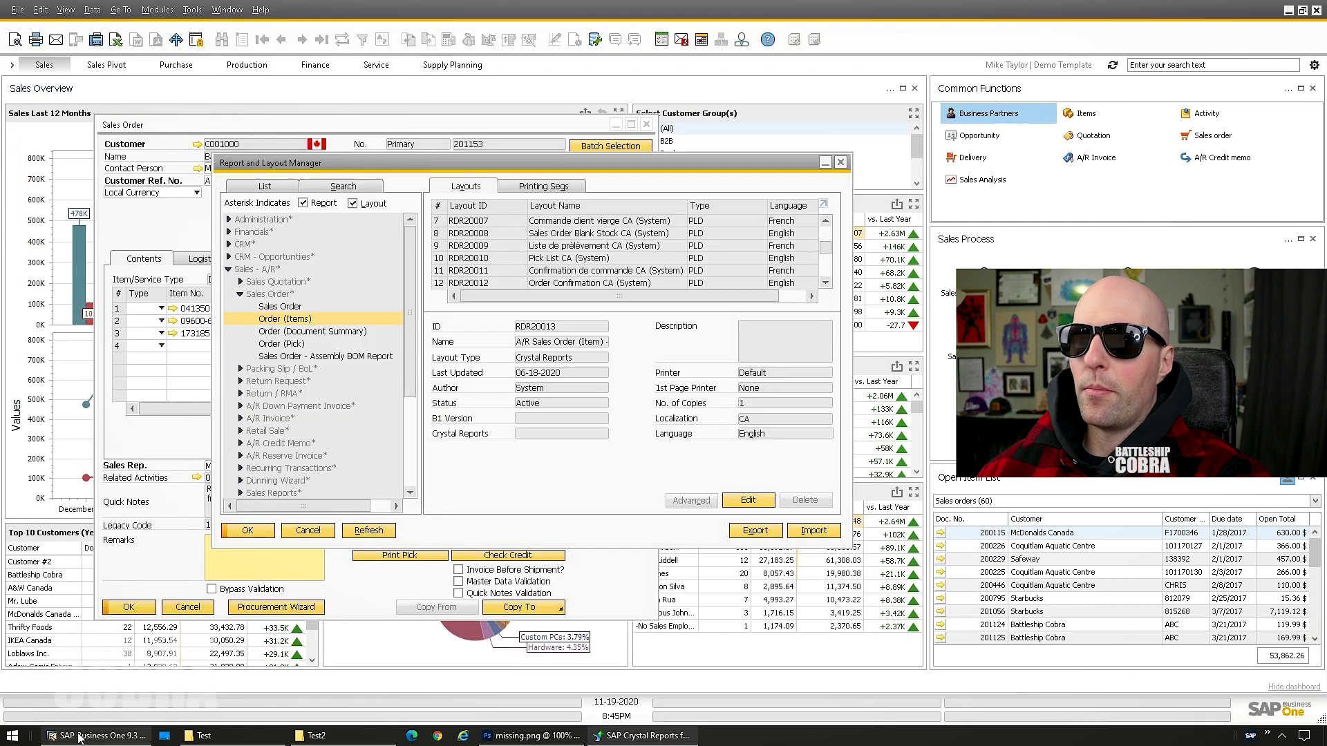
pyautogui.click(330, 141)
pyautogui.click(192, 10)
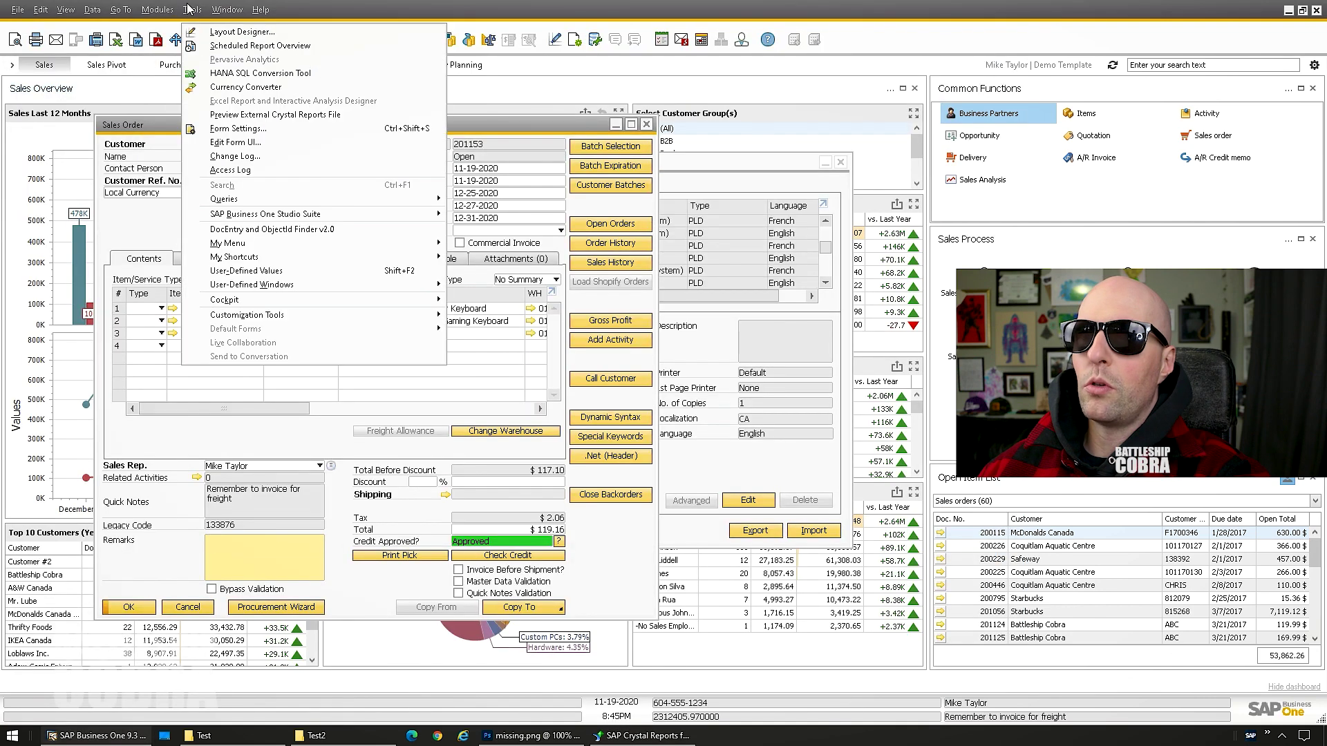
pyautogui.click(232, 157)
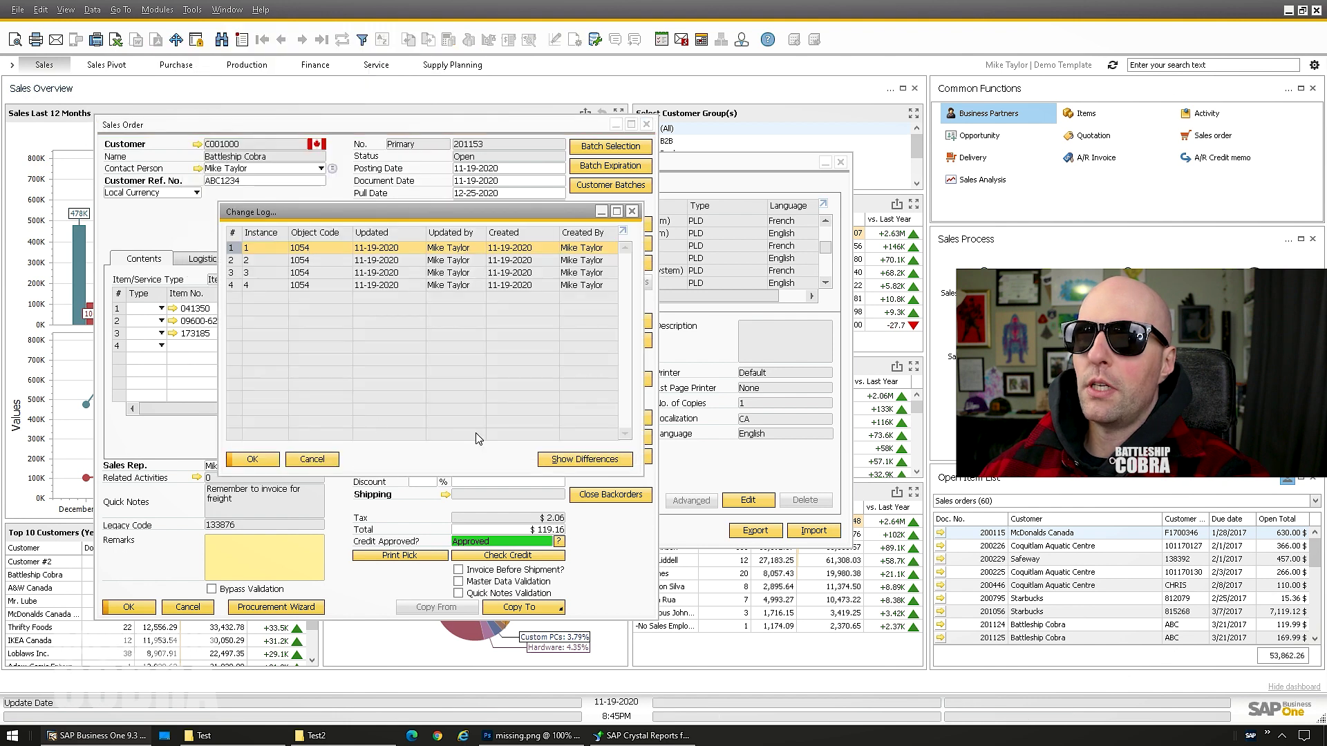
# Return to Crystal Reports and refresh the sales order report's data with DocKey 1054 and ObjectId 17
pyautogui.click(622, 737)
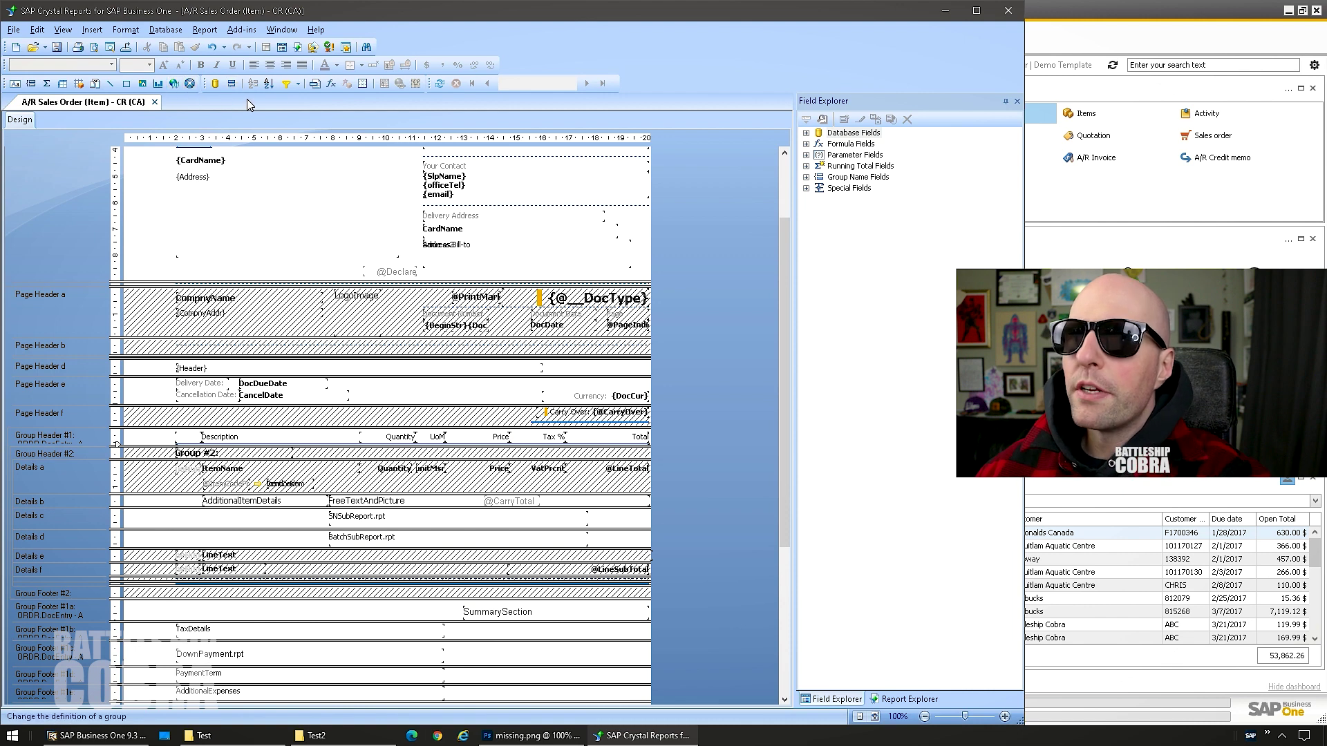
pyautogui.click(439, 84)
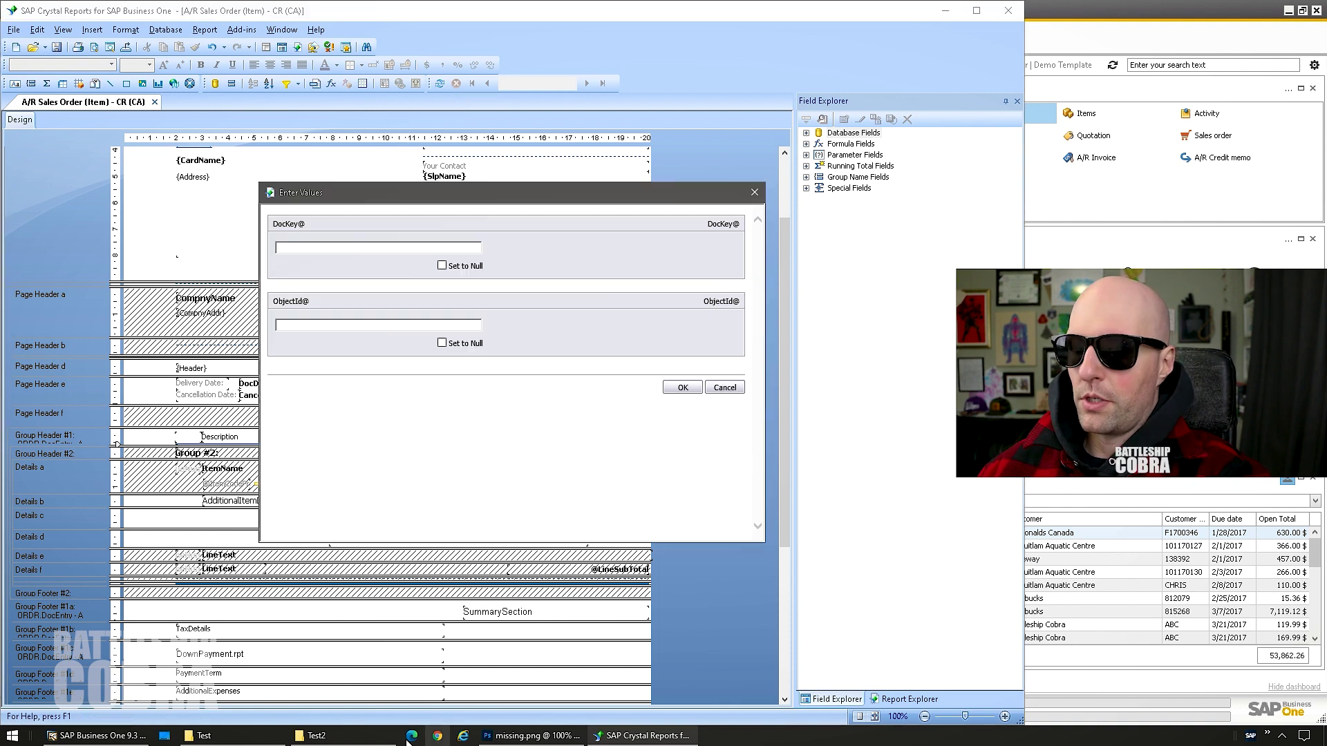
pyautogui.click(97, 736)
pyautogui.click(97, 736)
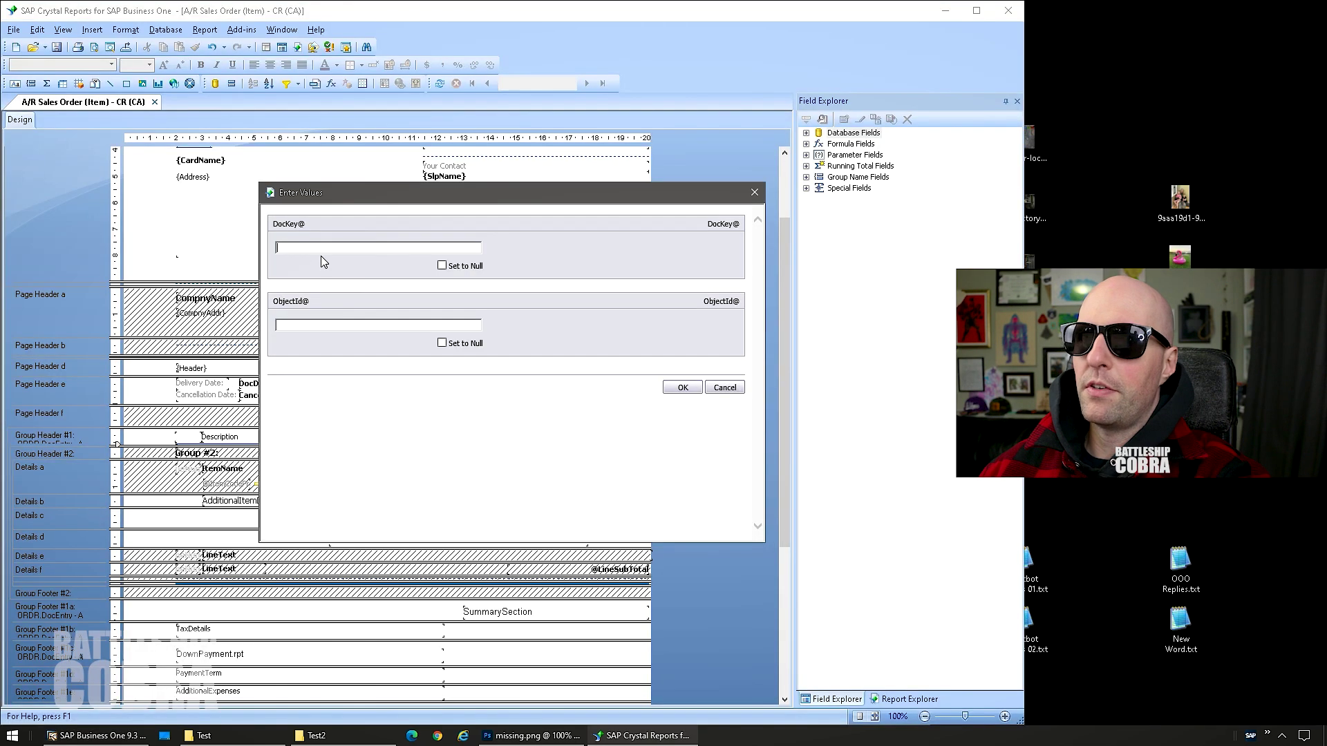
pyautogui.write('1054')
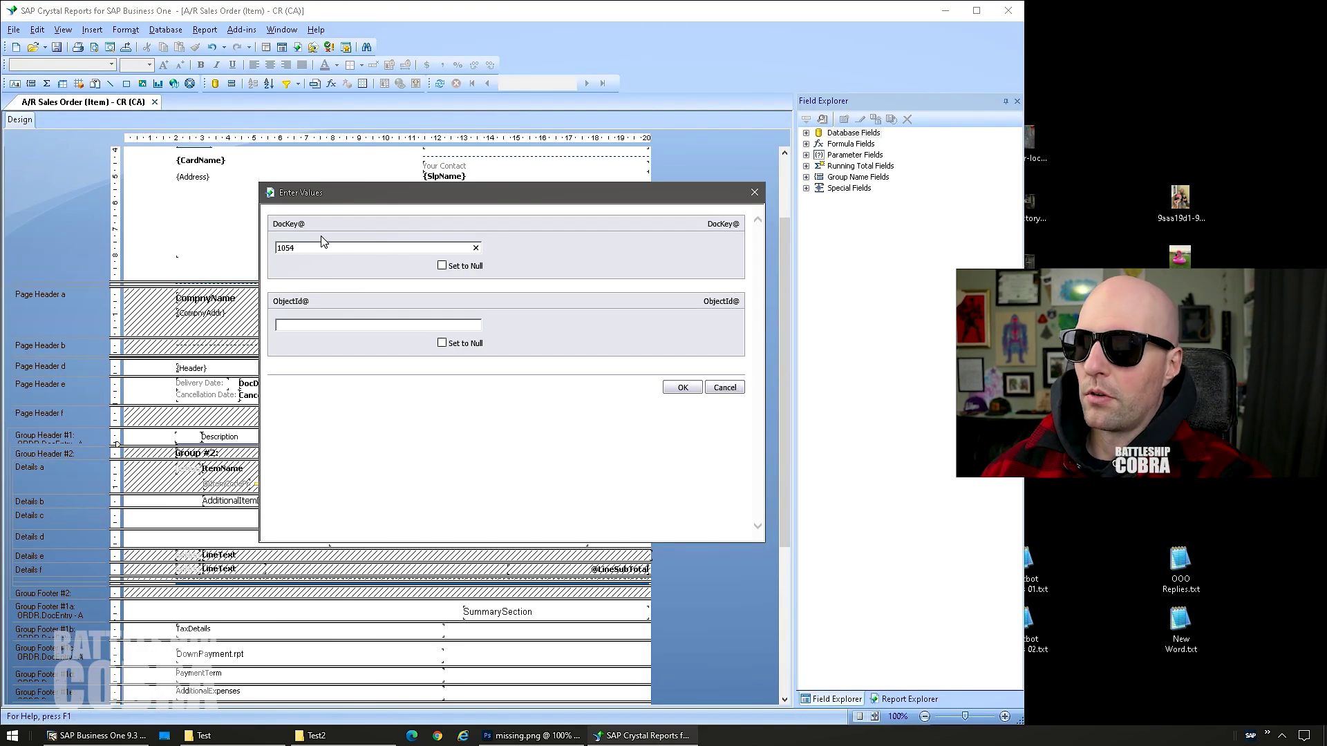
pyautogui.click(97, 735)
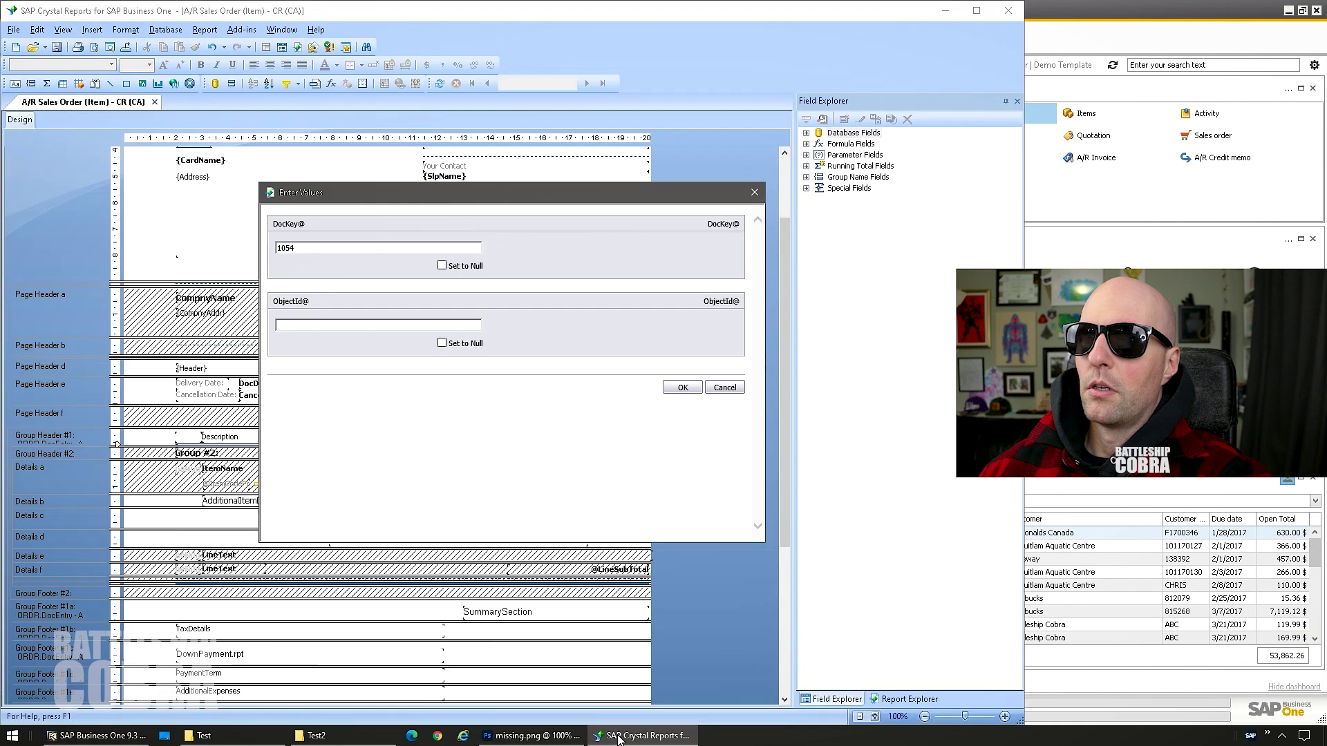
pyautogui.click(642, 735)
pyautogui.click(301, 247)
pyautogui.click(289, 324)
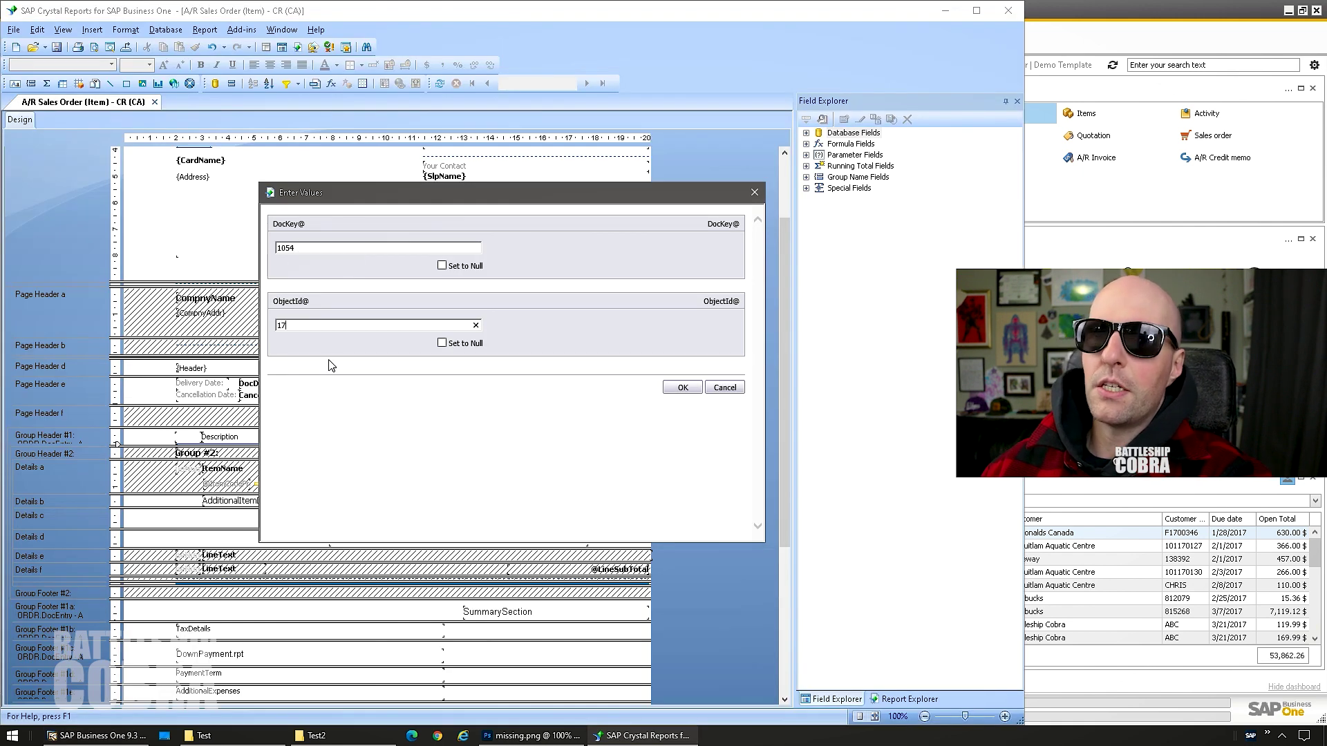
pyautogui.click(683, 389)
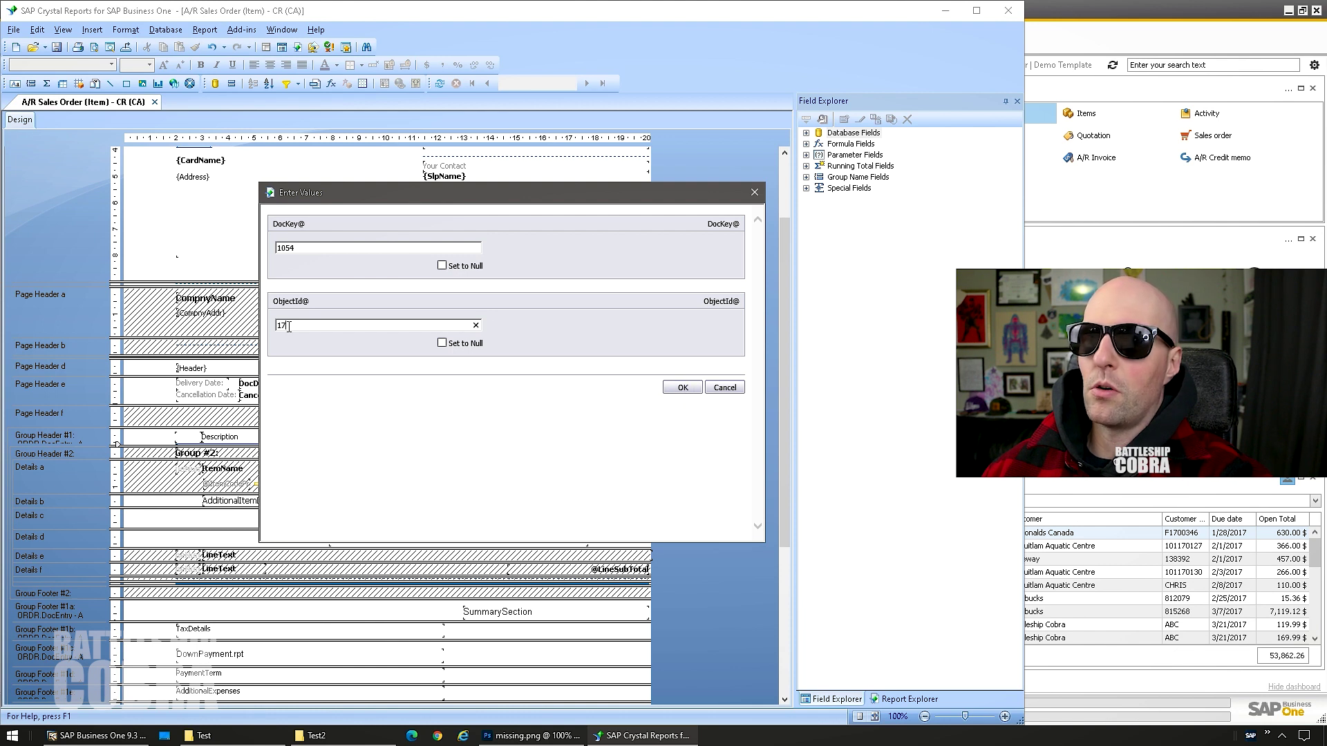
pyautogui.click(681, 388)
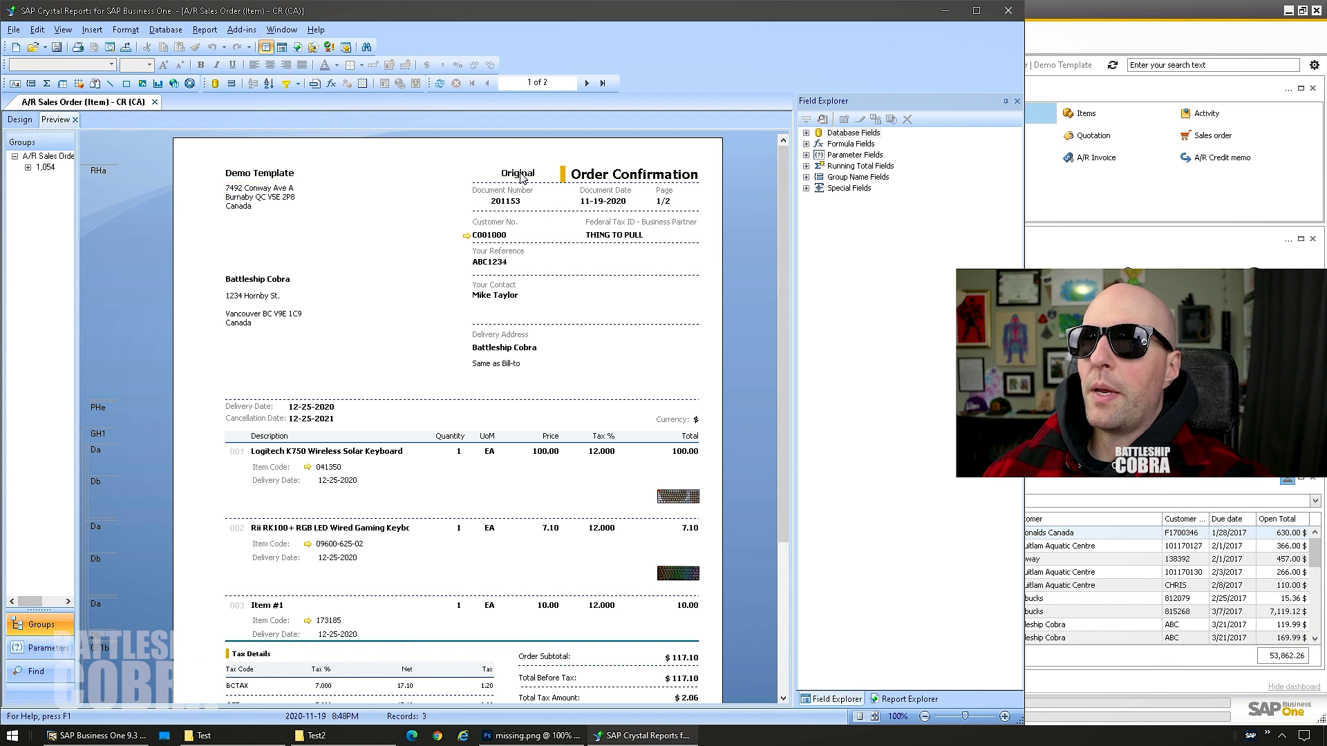
# Examine the line items in the report preview to identify the subreports holding the delivery dates and item pictures
pyautogui.scroll(-3, 536, 304)
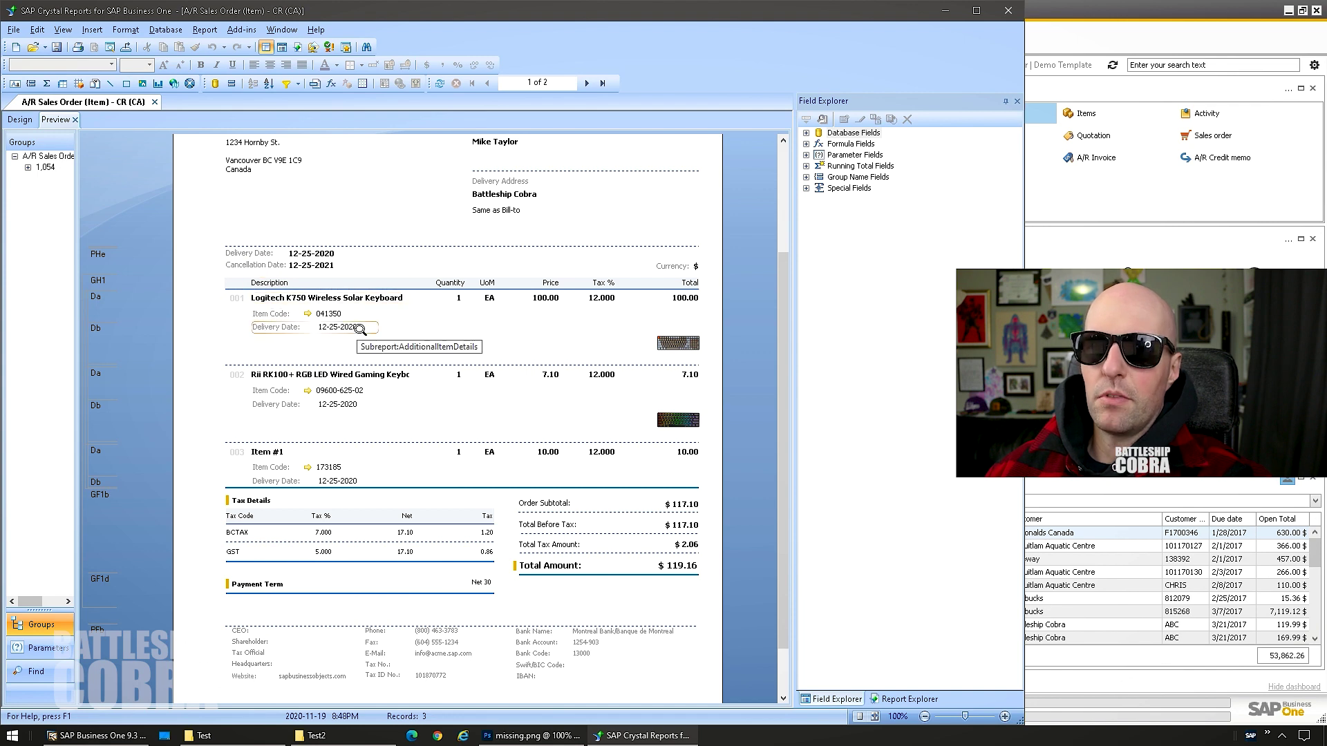
pyautogui.click(578, 341)
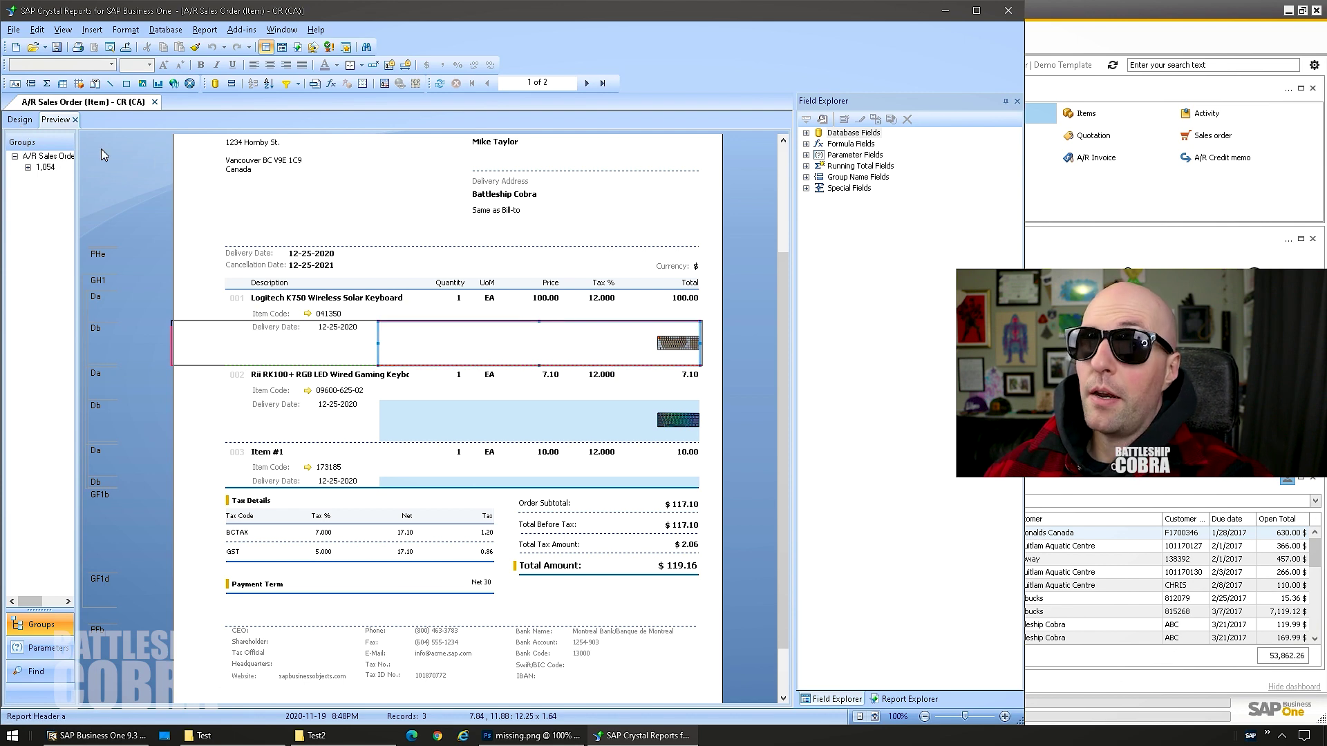
pyautogui.click(688, 344)
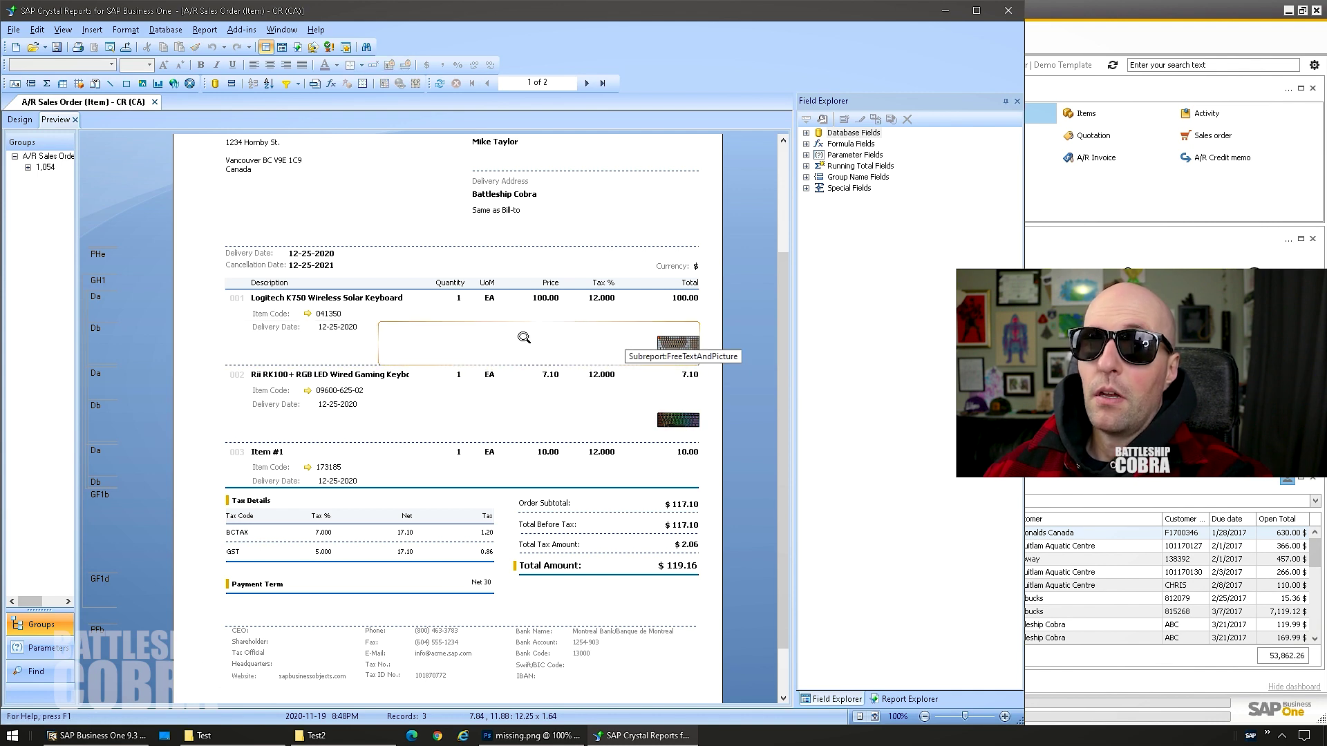
pyautogui.click(249, 297)
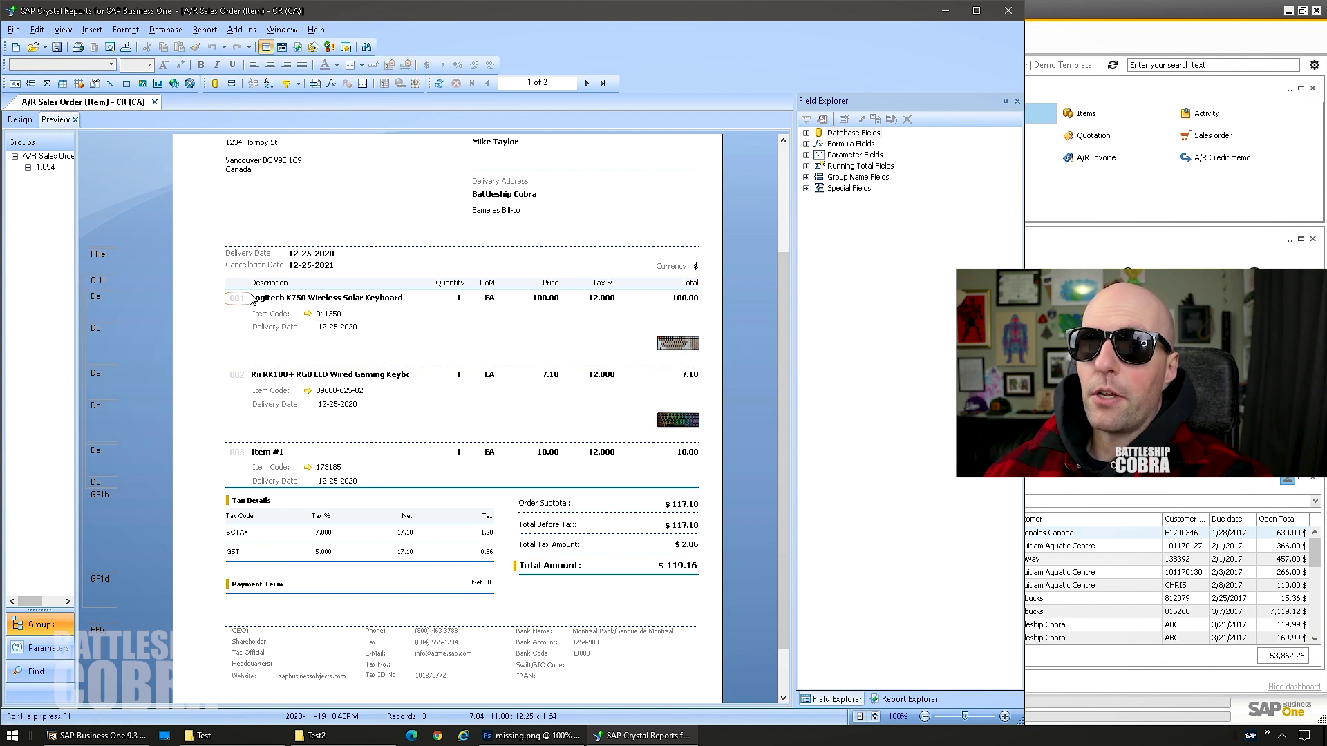
# Open the FreeTextAndPicture subreport from Details b in the report design and select the picture object in its Report Header a
pyautogui.click(20, 121)
pyautogui.scroll(-5, 563, 446)
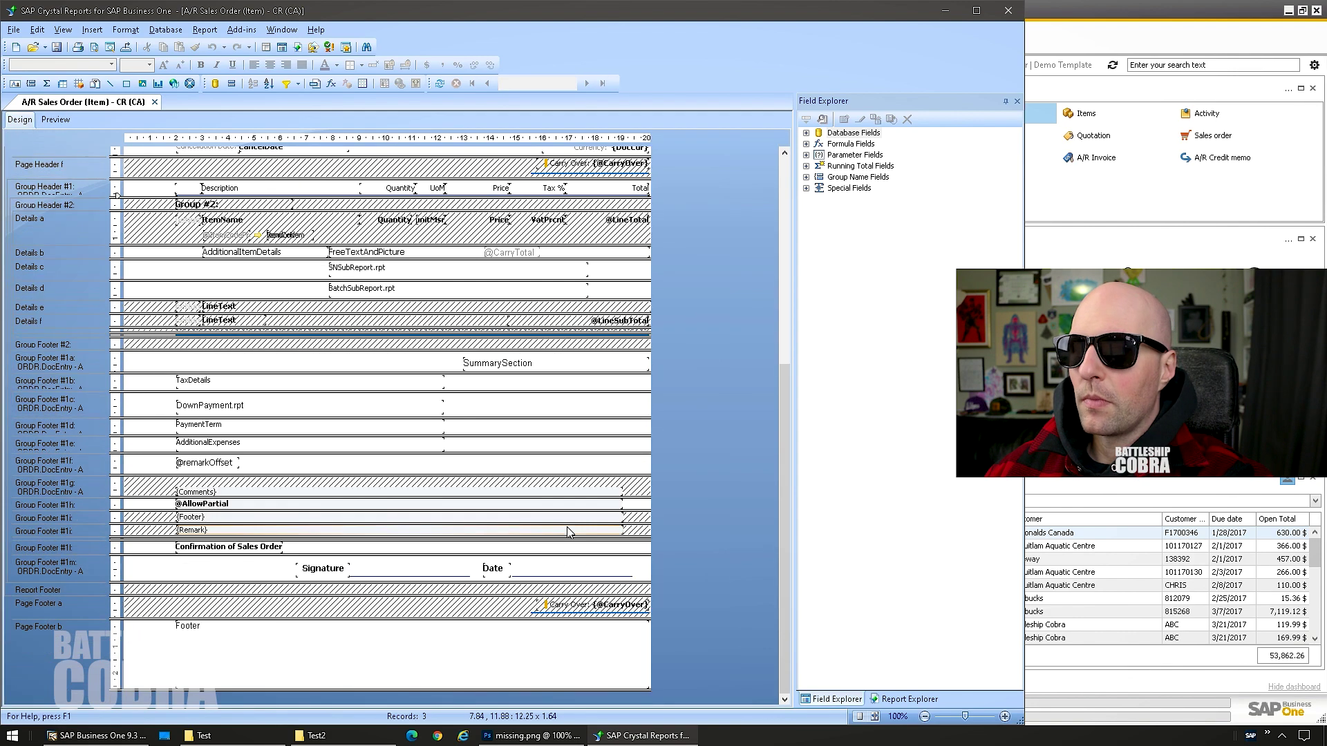
pyautogui.scroll(3, 484, 484)
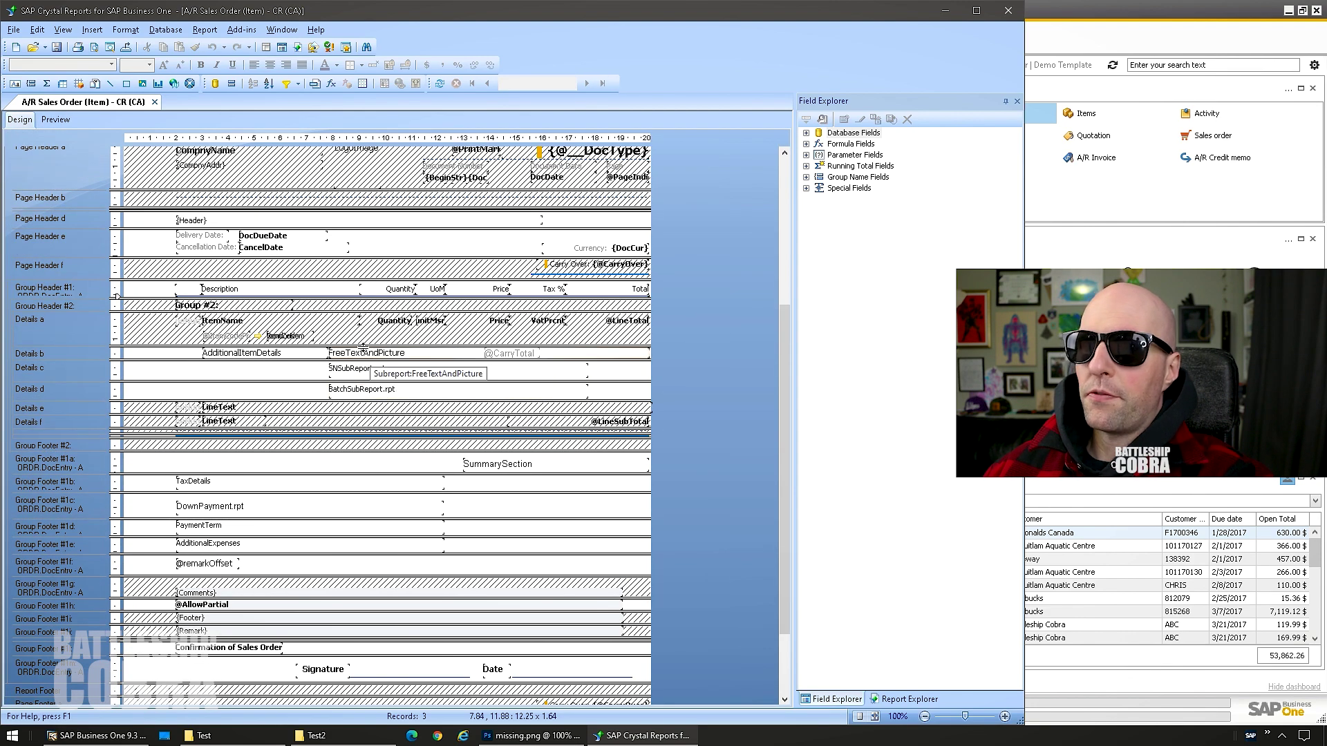
pyautogui.doubleClick(372, 354)
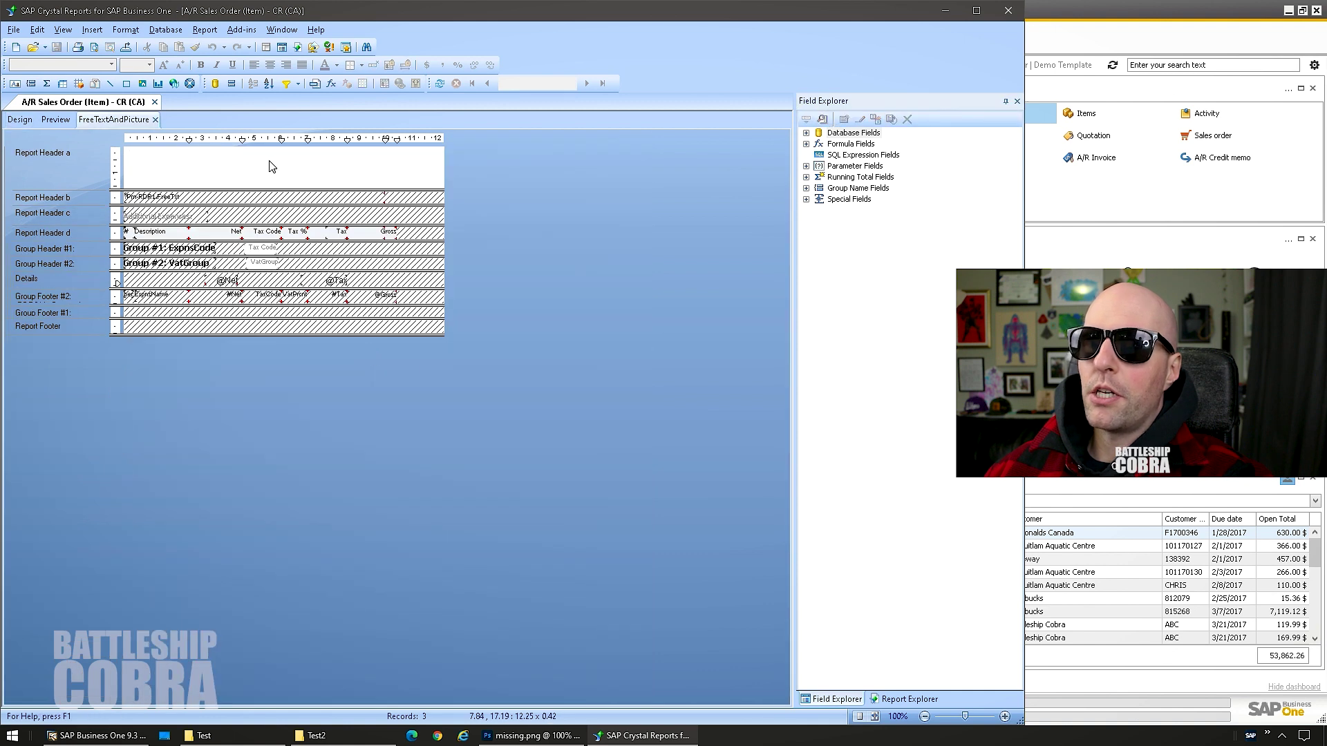
pyautogui.click(430, 165)
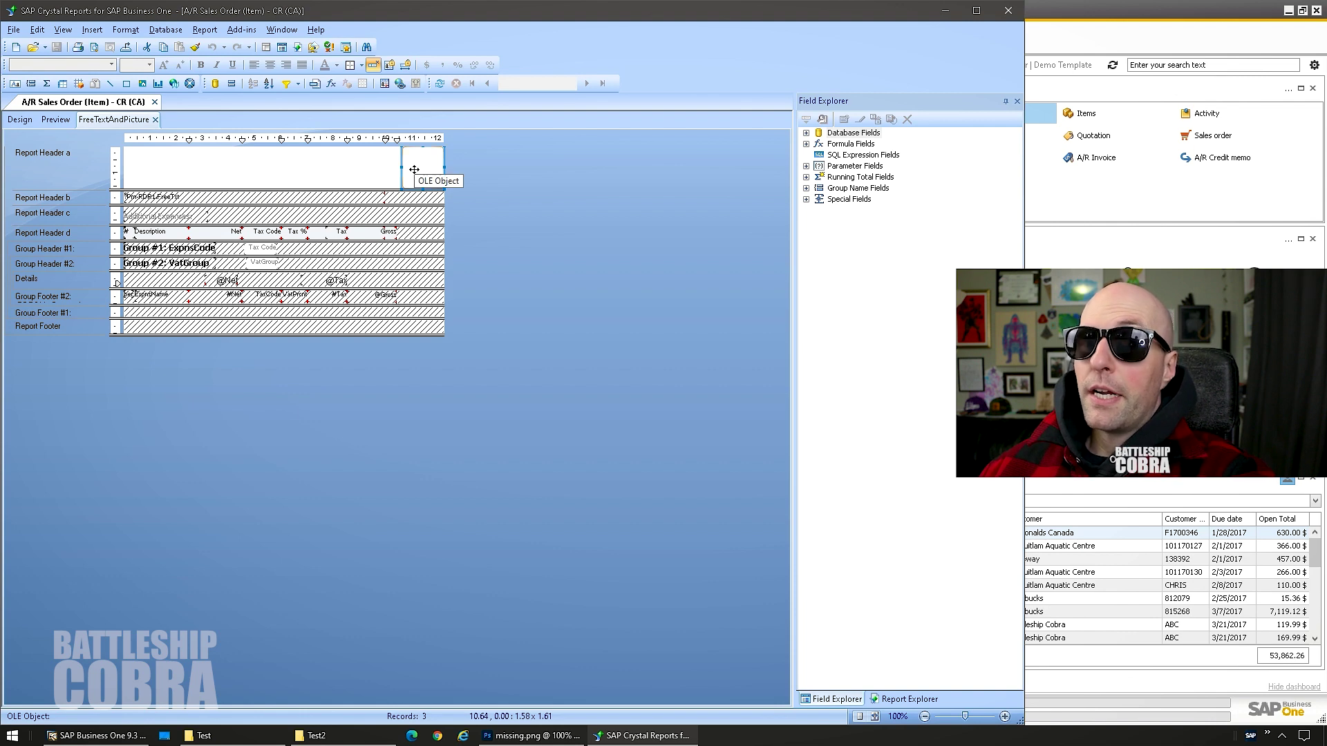
# Delete the VatPrcnt field in Details a and the Tax % heading in Group Header #1 of the main report
pyautogui.click(20, 119)
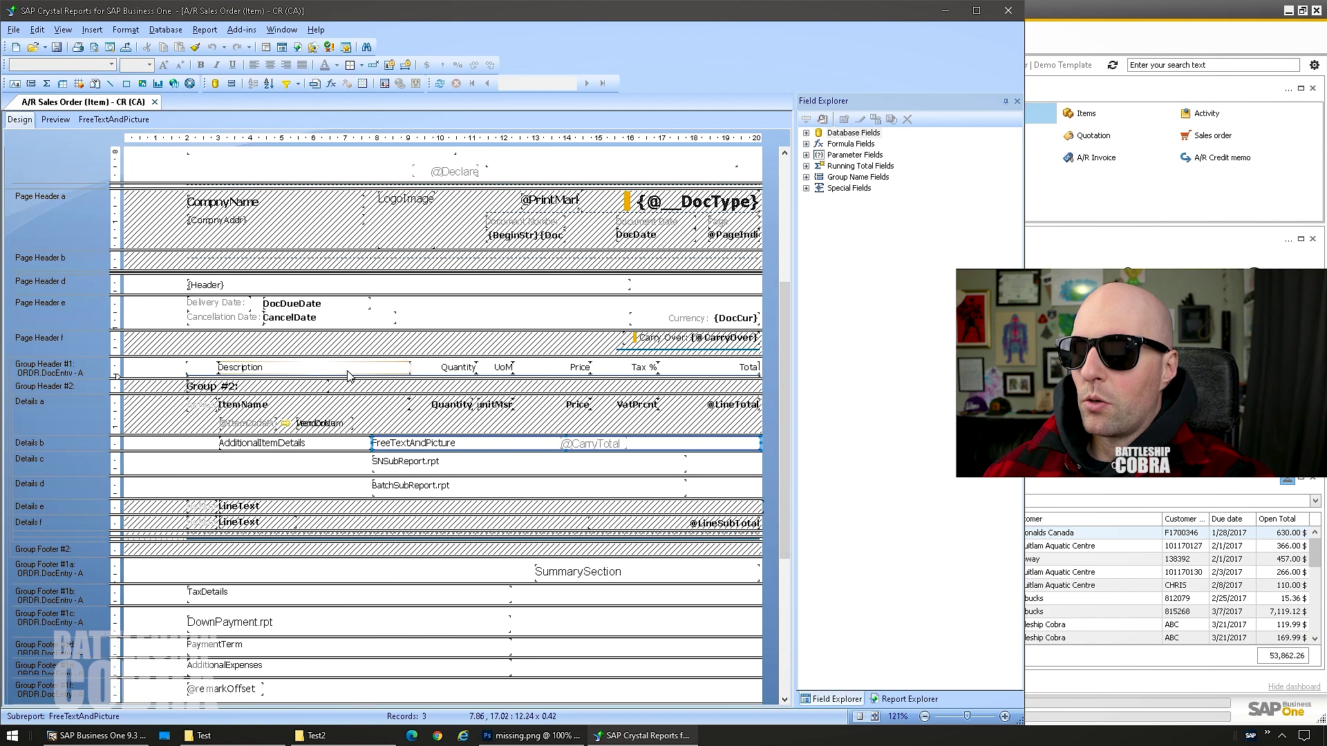
pyautogui.scroll(3, 348, 372)
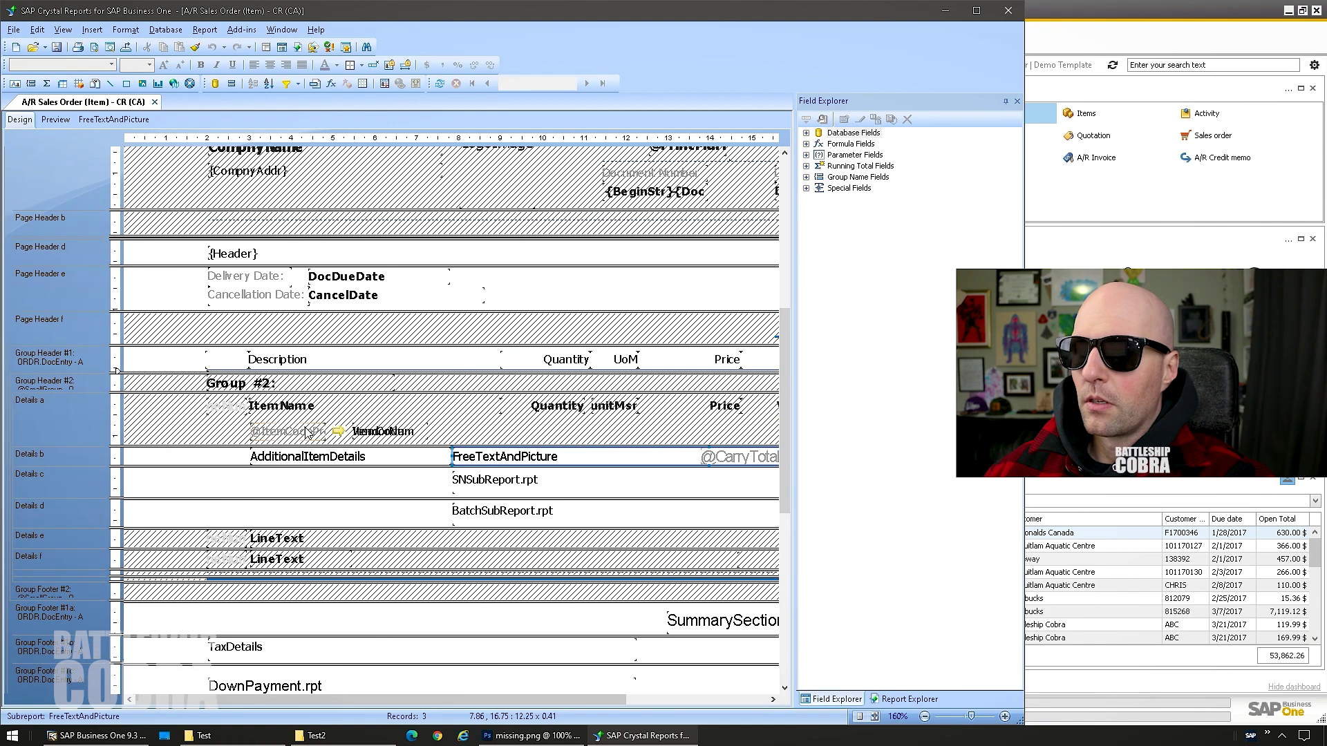
pyautogui.moveTo(433, 700); pyautogui.dragTo(580, 700)
pyautogui.click(622, 409)
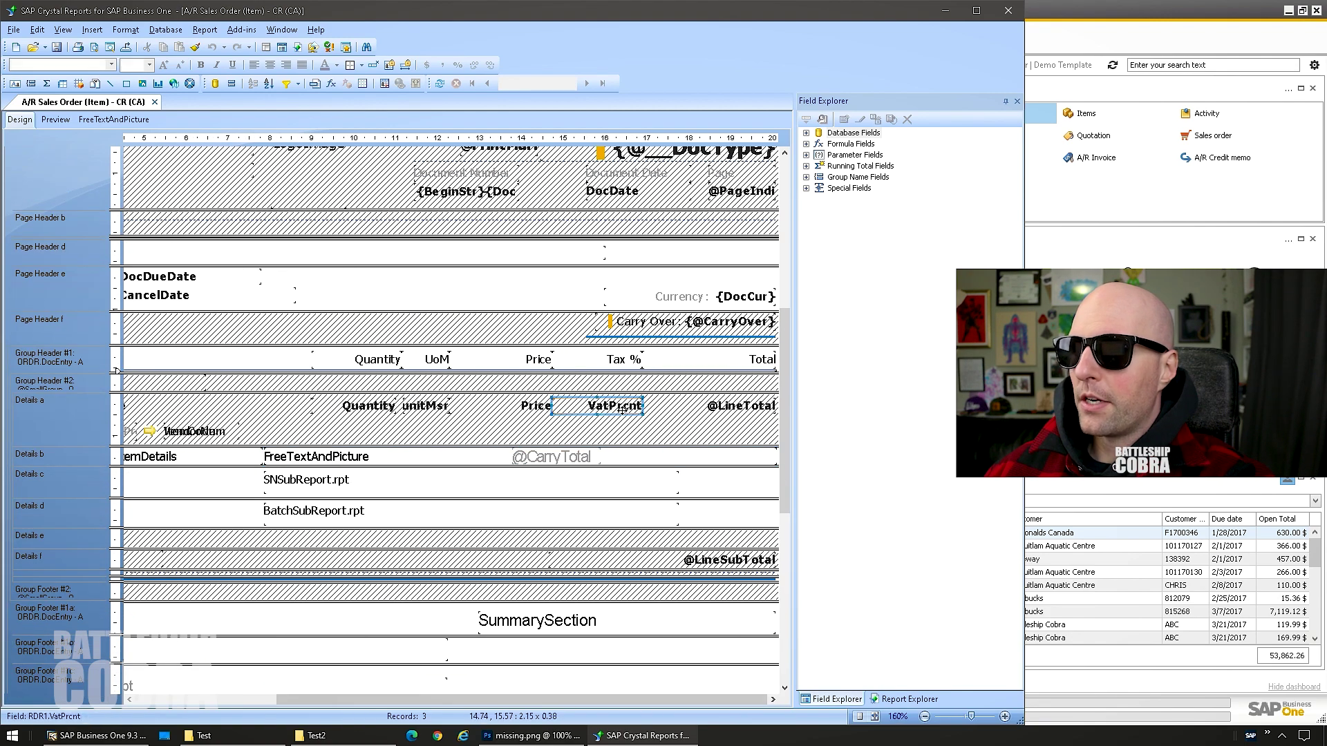
pyautogui.click(616, 373)
pyautogui.click(627, 359)
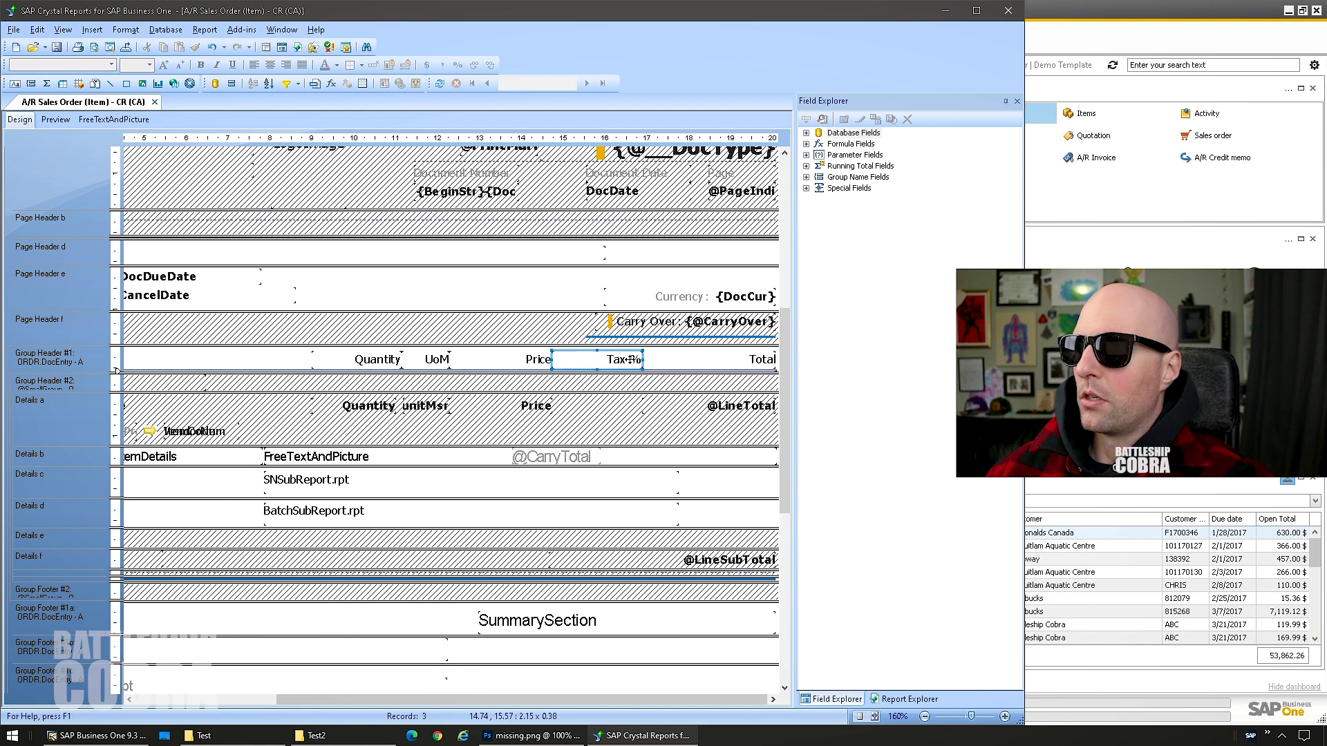
pyautogui.press('Delete')
pyautogui.click(703, 409)
pyautogui.keyDown('ctrl'); pyautogui.click(643, 359); pyautogui.keyUp('ctrl')
pyautogui.moveTo(642, 358); pyautogui.dragTo(670, 358)
# Delete the unitMsr field in Details a and the UoM heading in Group Header #1
pyautogui.click(502, 362)
pyautogui.keyDown('ctrl'); pyautogui.click(431, 360); pyautogui.keyUp('ctrl')
pyautogui.click(437, 408)
pyautogui.keyDown('ctrl'); pyautogui.click(435, 362); pyautogui.keyUp('ctrl')
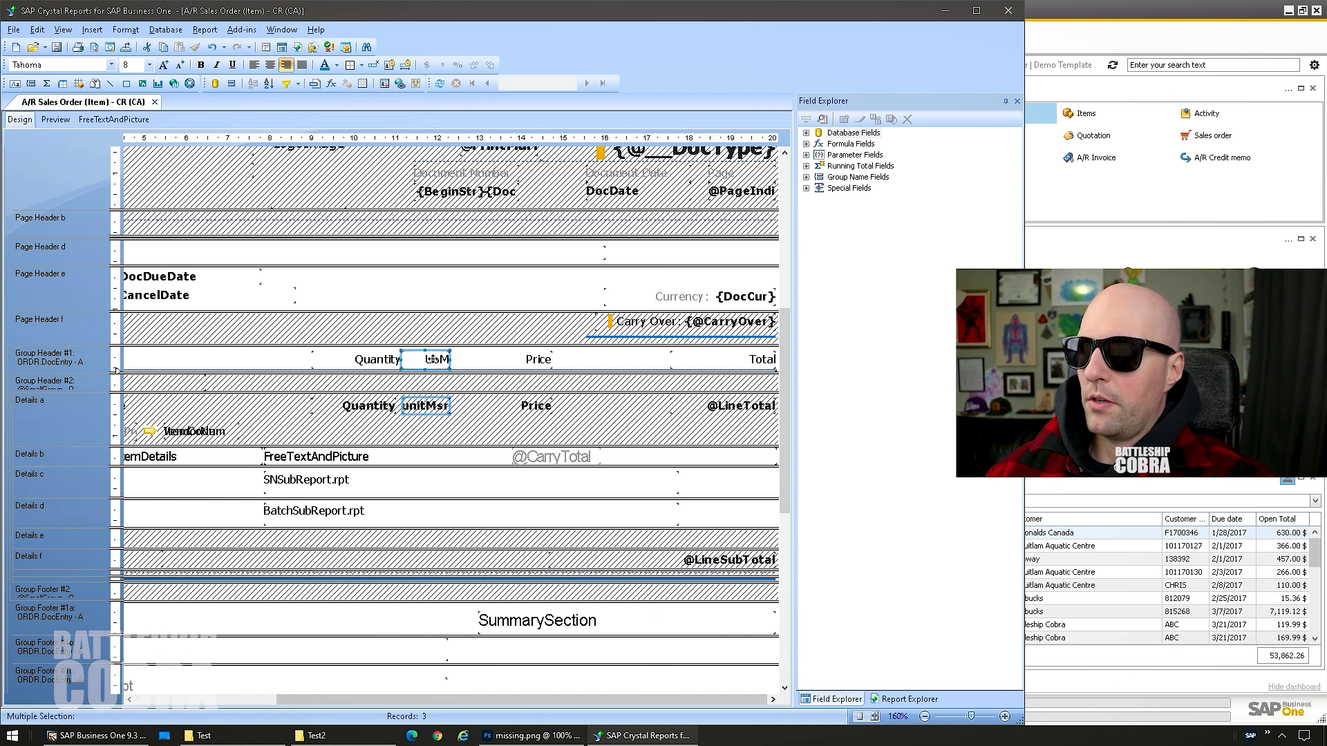
pyautogui.press('Delete')
# Move the Quantity and Price headings together with their detail fields horizontally to the right, up to the Total column
pyautogui.click(515, 408)
pyautogui.keyDown('ctrl'); pyautogui.click(484, 360); pyautogui.keyUp('ctrl')
pyautogui.keyDown('ctrl'); pyautogui.click(376, 356); pyautogui.keyUp('ctrl')
pyautogui.keyDown('ctrl'); pyautogui.click(384, 409); pyautogui.keyUp('ctrl')
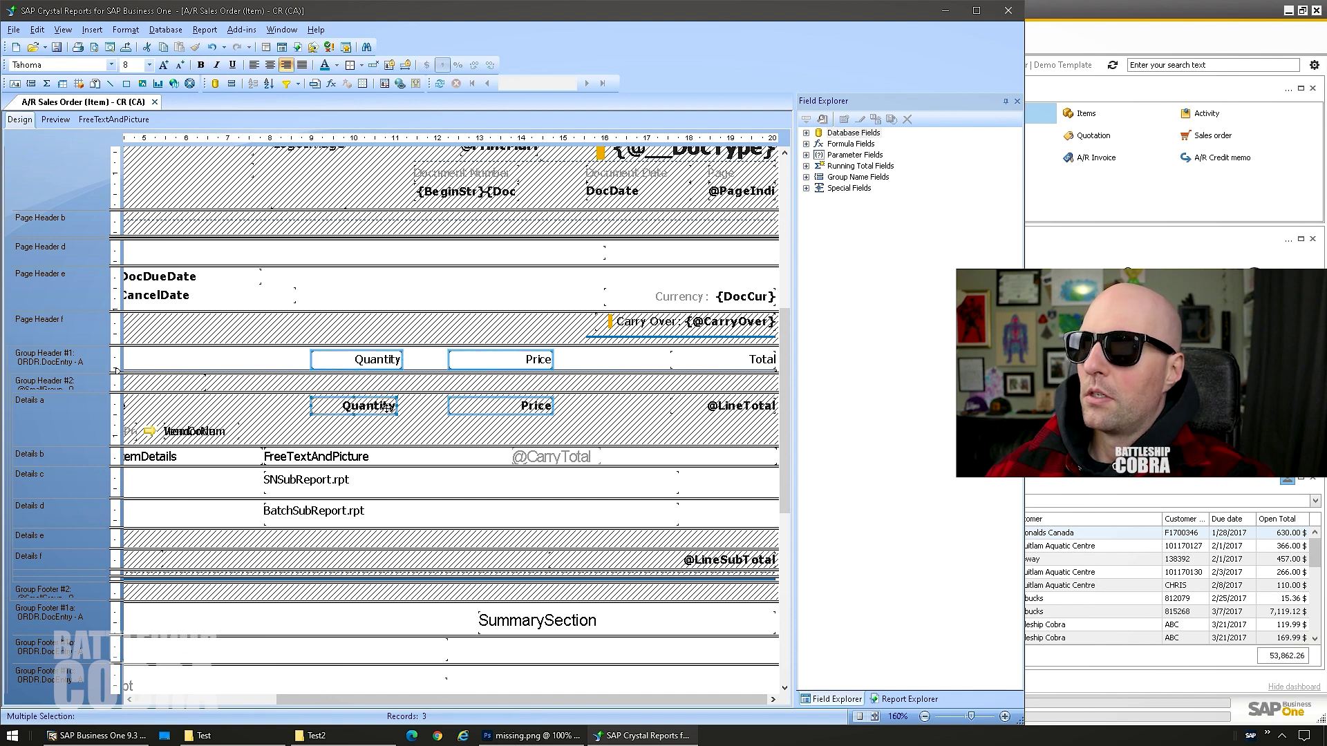
pyautogui.moveTo(387, 407); pyautogui.dragTo(392, 411)
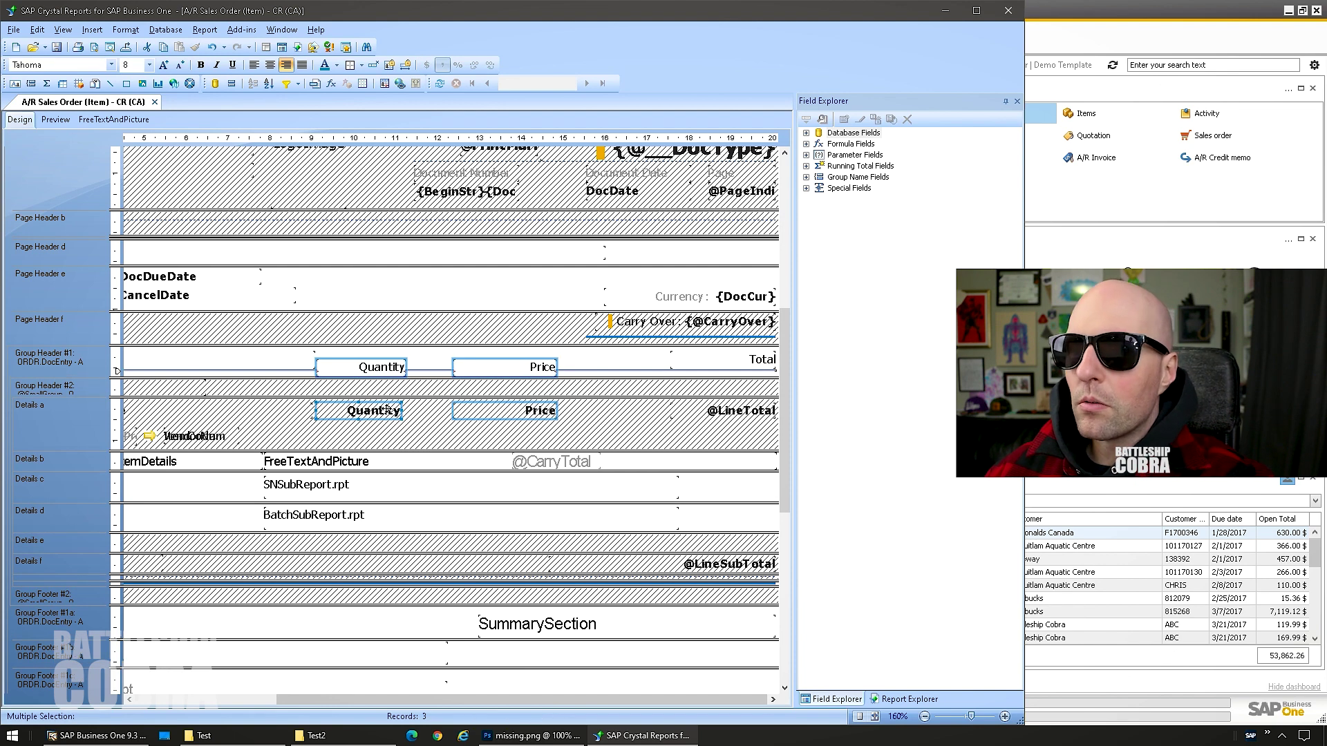
pyautogui.hotkey('ctrl', 'z')
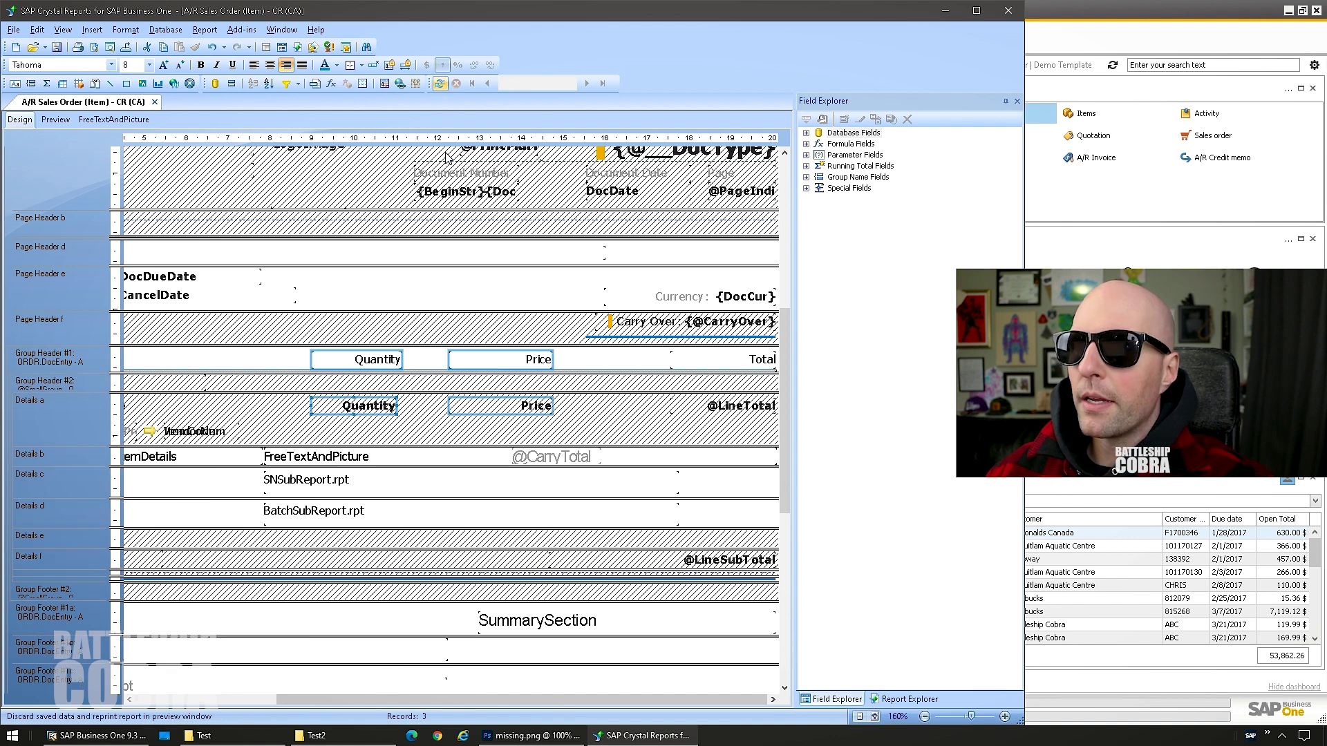
pyautogui.press('Right')
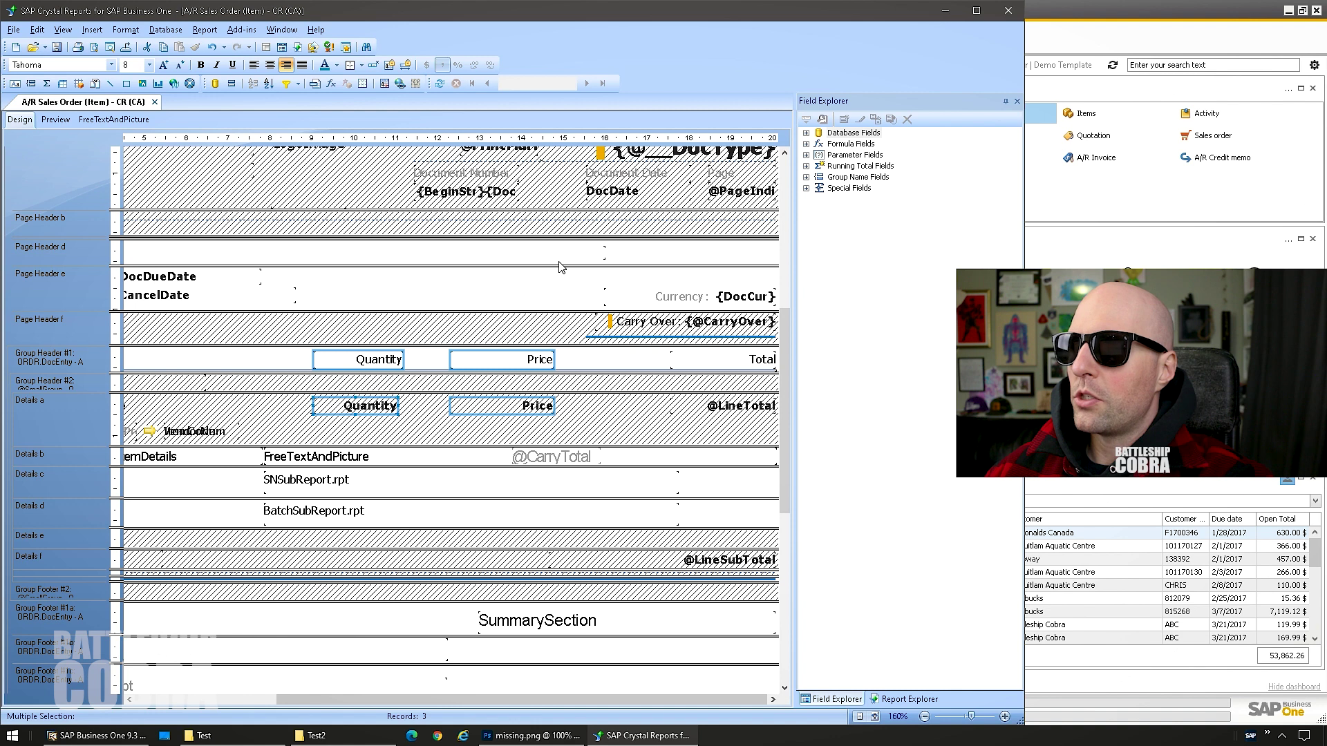
pyautogui.press('Right')
pyautogui.press('Right')
pyautogui.press('Right')
pyautogui.press('Right')
pyautogui.press('Right')
pyautogui.press('Right')
pyautogui.press('Right')
pyautogui.press('Right')
pyautogui.press('Right')
pyautogui.press('Right')
pyautogui.press('Right')
pyautogui.press('Right')
pyautogui.press('Right')
pyautogui.press('Right')
pyautogui.press('Right')
pyautogui.press('Right')
pyautogui.press('Right')
pyautogui.press('Right')
pyautogui.press('Right')
pyautogui.press('Right')
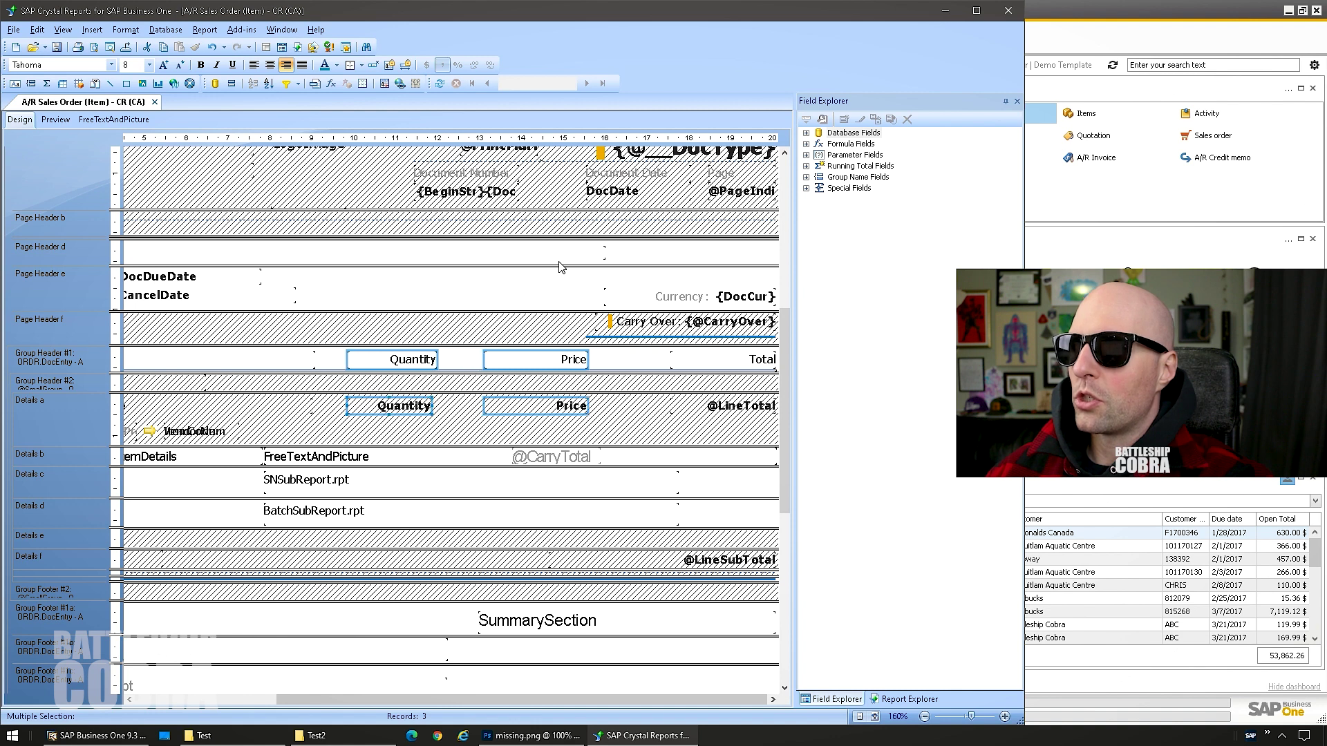
pyautogui.press('Right')
pyautogui.press('Right')
pyautogui.press('Right')
pyautogui.press('Right')
pyautogui.press('Right')
pyautogui.press('Right')
pyautogui.press('Right')
pyautogui.press('Right')
pyautogui.press('Right')
pyautogui.press('Right')
pyautogui.press('Right')
pyautogui.press('Right')
pyautogui.press('Right')
pyautogui.press('Right')
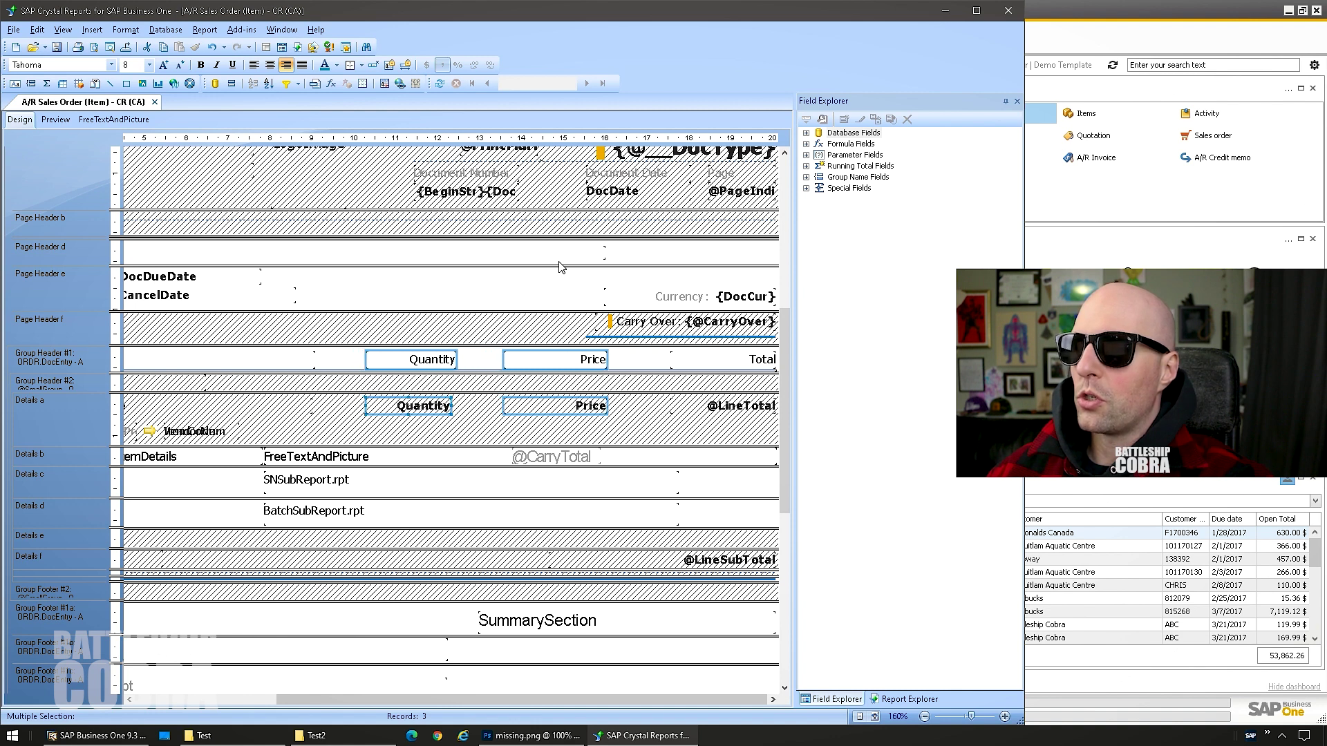
pyautogui.press('Right')
pyautogui.press('Right')
pyautogui.press('Right')
pyautogui.press('Right')
pyautogui.press('Right')
pyautogui.press('Right')
pyautogui.press('Right')
pyautogui.press('Right')
pyautogui.press('Right')
pyautogui.press('Right')
pyautogui.press('Right')
pyautogui.press('Right')
pyautogui.press('Right')
pyautogui.press('Right')
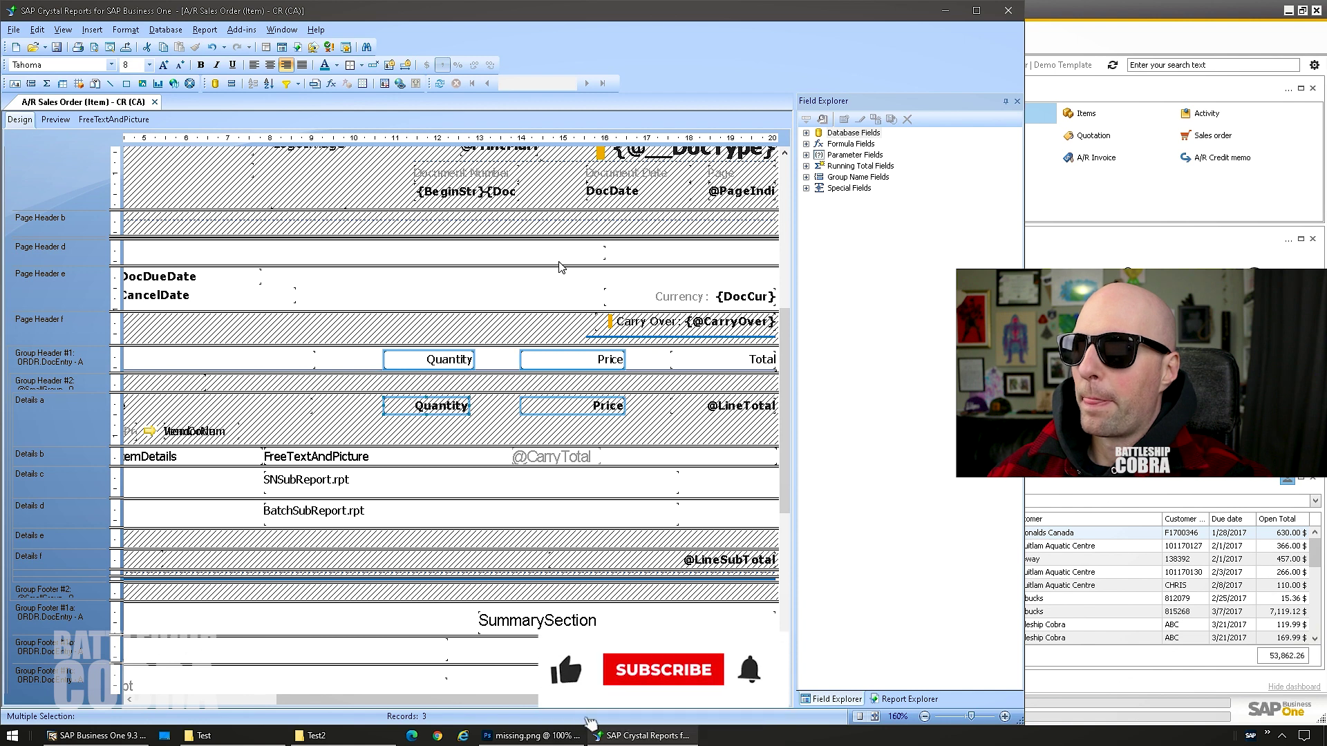
pyautogui.press('Right')
pyautogui.press('Right')
pyautogui.press('Right')
pyautogui.press('Right')
pyautogui.press('Right')
pyautogui.press('Right')
pyautogui.press('Right')
pyautogui.press('Right')
pyautogui.press('Right')
pyautogui.press('Right')
pyautogui.press('Right')
pyautogui.press('Right')
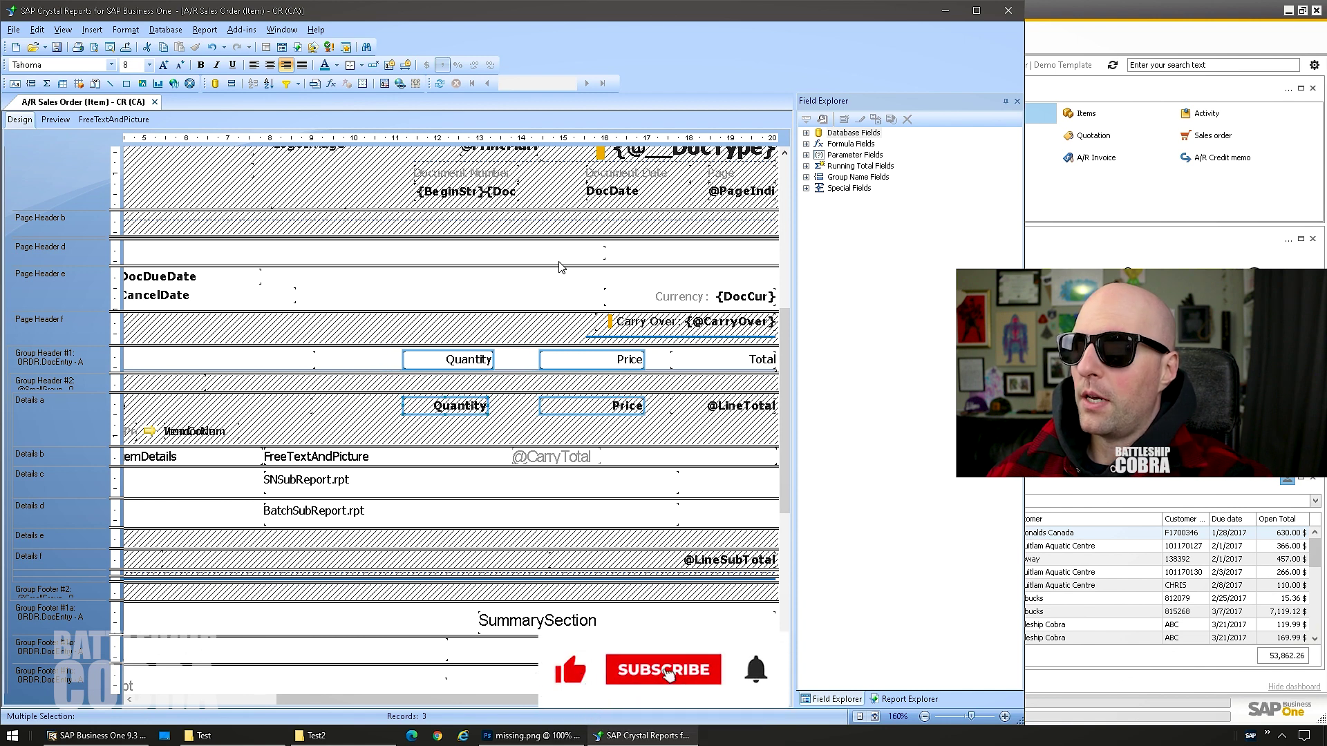
pyautogui.press('Right')
pyautogui.press('Right')
pyautogui.press('Right')
pyautogui.press('Right')
pyautogui.press('Right')
pyautogui.press('Right')
pyautogui.press('Right')
pyautogui.press('Right')
pyautogui.press('Right')
pyautogui.press('Right')
pyautogui.press('Right')
pyautogui.press('Right')
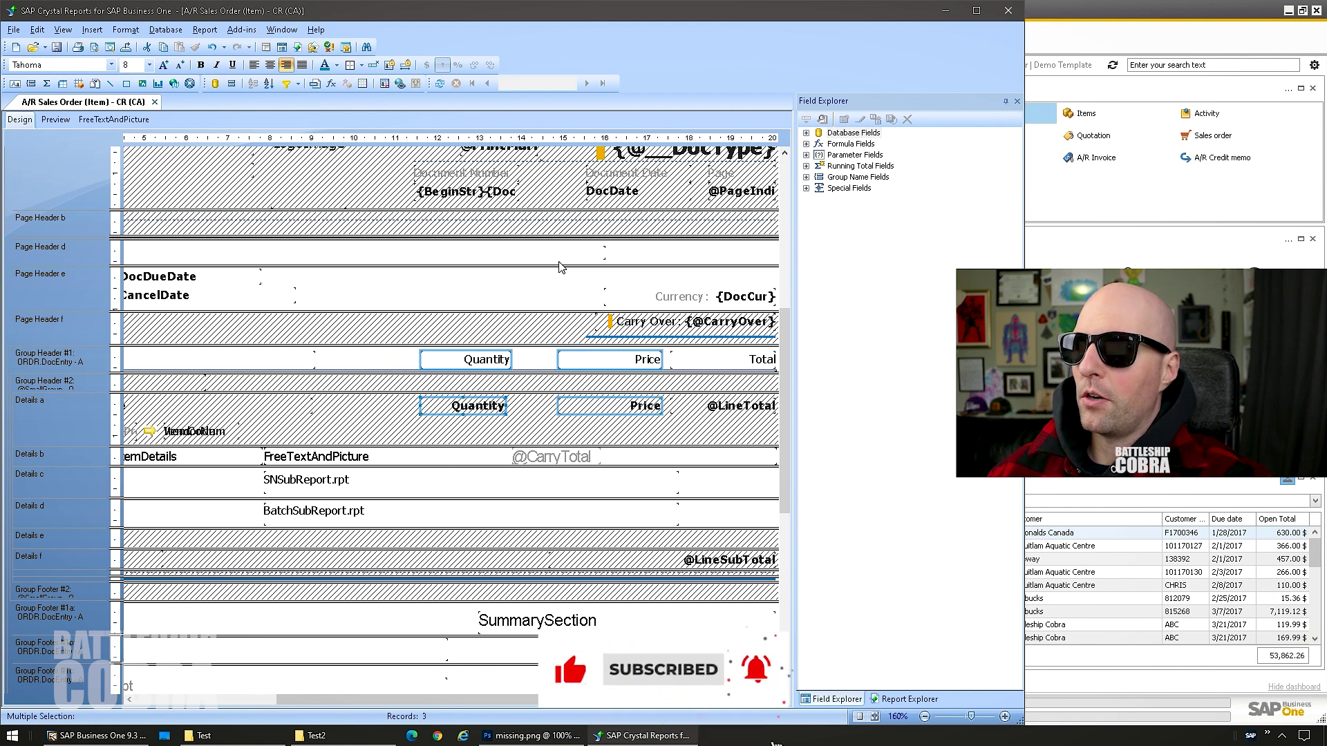
# Move the Quantity heading and detail field further right beside the Price column, with the field starting at about 12.8 on the ruler
pyautogui.click(560, 267)
pyautogui.click(484, 406)
pyautogui.keyDown('ctrl'); pyautogui.click(493, 360); pyautogui.keyUp('ctrl')
pyautogui.press('Right')
pyautogui.press('Right')
pyautogui.press('Right')
pyautogui.press('Right')
pyautogui.press('Right')
pyautogui.press('Right')
pyautogui.press('Right')
pyautogui.press('Right')
pyautogui.press('Right')
pyautogui.press('Right')
pyautogui.press('Right')
pyautogui.press('Right')
pyautogui.press('Right')
pyautogui.press('Right')
pyautogui.press('Right')
pyautogui.press('Right')
pyautogui.press('Right')
pyautogui.press('Right')
pyautogui.press('Right')
pyautogui.press('Right')
pyautogui.press('Right')
pyautogui.press('Right')
pyautogui.press('Right')
pyautogui.press('Right')
pyautogui.press('Right')
pyautogui.press('Right')
pyautogui.press('Right')
pyautogui.press('Right')
pyautogui.press('Right')
pyautogui.press('Right')
pyautogui.press('Right')
pyautogui.press('Right')
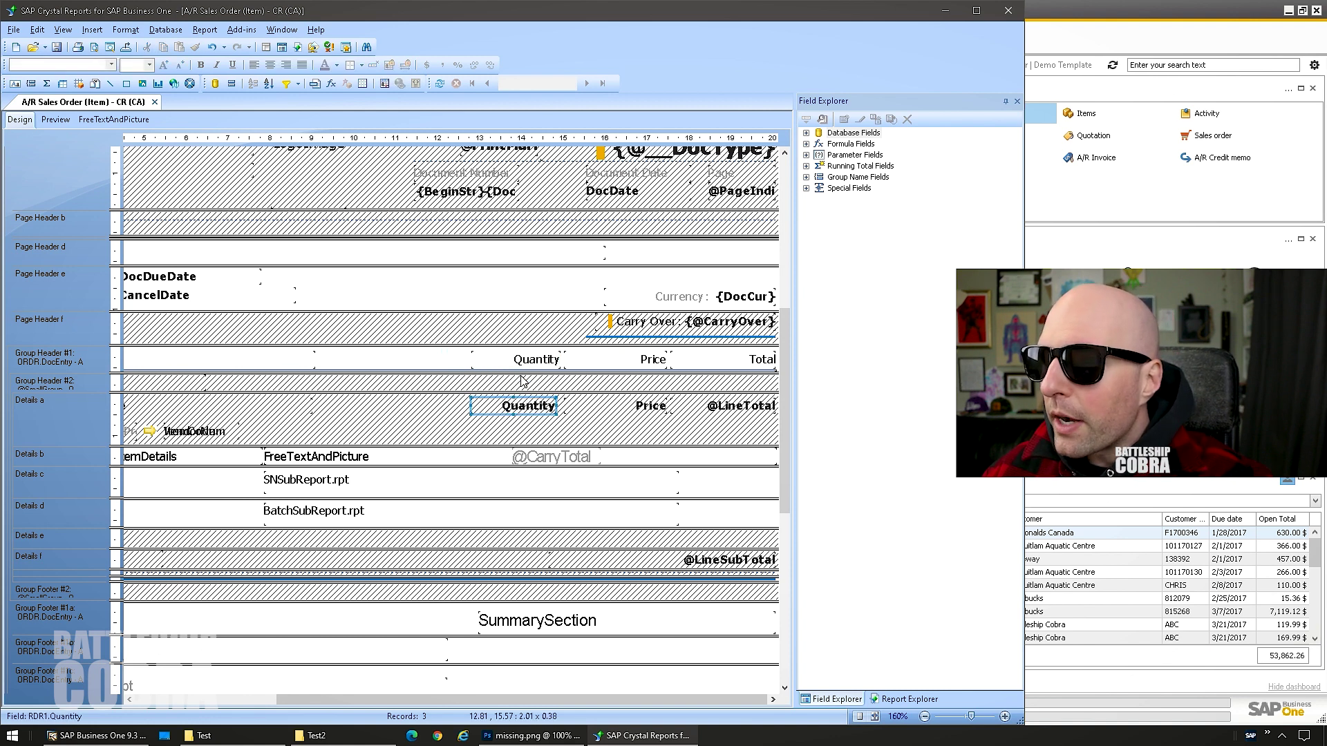
# Move the Description heading with the ItemName, item code prefix, arrow picture and code fields right, starting at about 6.2 on the ruler
pyautogui.click(320, 569)
pyautogui.moveTo(475, 699); pyautogui.dragTo(330, 684)
pyautogui.moveTo(538, 445); pyautogui.dragTo(247, 396)
pyautogui.keyDown('ctrl'); pyautogui.click(298, 358); pyautogui.keyUp('ctrl')
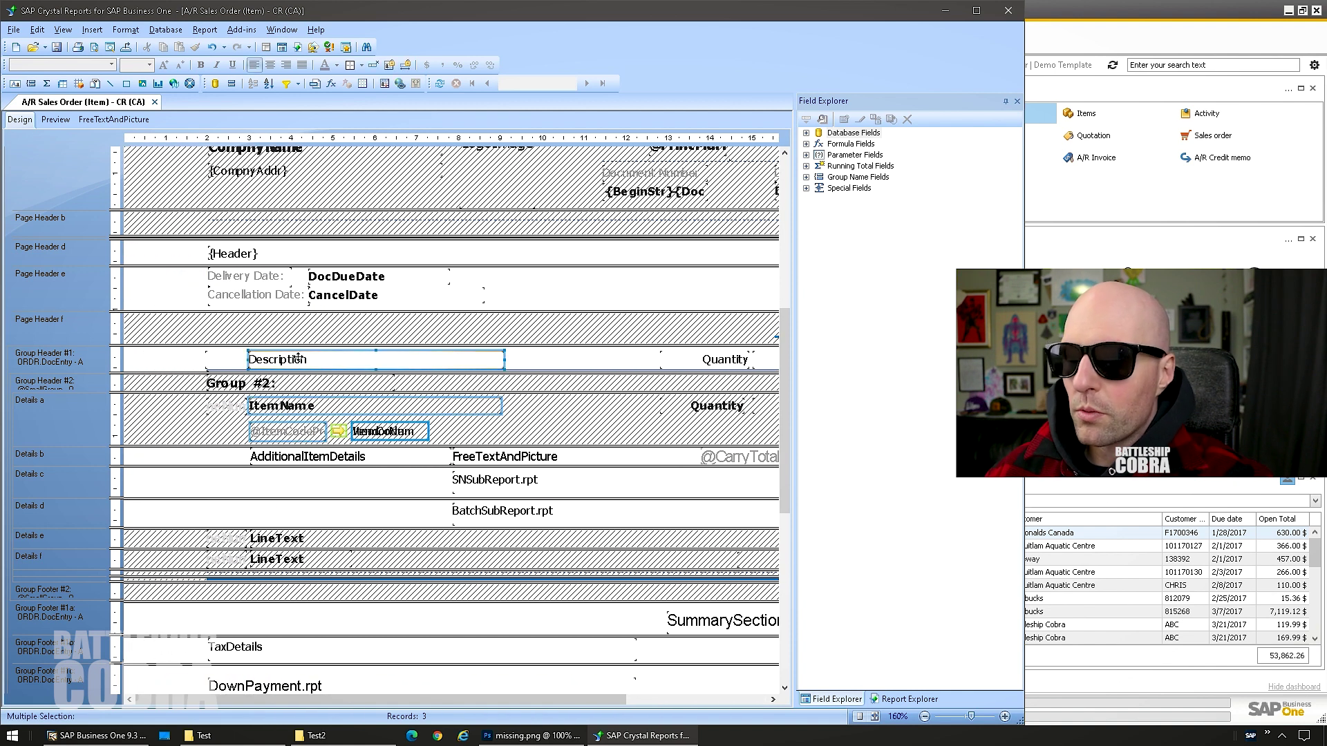
pyautogui.moveTo(298, 358); pyautogui.dragTo(299, 358)
pyautogui.press('Right')
pyautogui.press('Right')
pyautogui.press('Right')
pyautogui.press('Right')
pyautogui.press('Right')
pyautogui.press('Right')
pyautogui.press('Right')
pyautogui.press('Right')
pyautogui.press('Right')
pyautogui.press('Right')
pyautogui.press('Right')
pyautogui.press('Right')
pyautogui.press('Right')
pyautogui.press('Right')
pyautogui.press('Right')
pyautogui.press('Right')
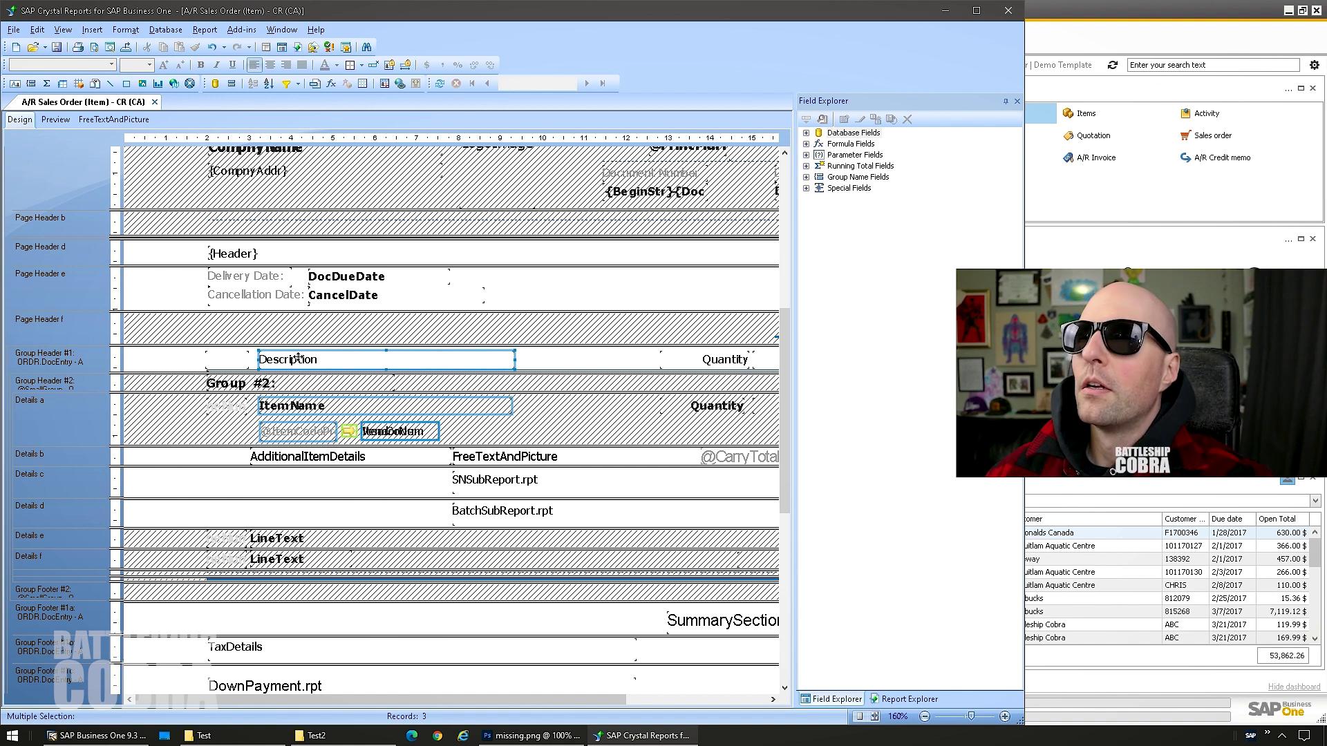
pyautogui.press('Right')
pyautogui.press('Right')
pyautogui.press('Right')
pyautogui.press('Right')
pyautogui.press('Right')
pyautogui.press('Right')
pyautogui.press('Right')
pyautogui.press('Right')
pyautogui.press('Right')
pyautogui.press('Right')
pyautogui.press('Right')
pyautogui.press('Right')
pyautogui.press('Right')
pyautogui.press('Right')
pyautogui.press('Right')
pyautogui.press('Right')
pyautogui.press('Right')
pyautogui.press('Right')
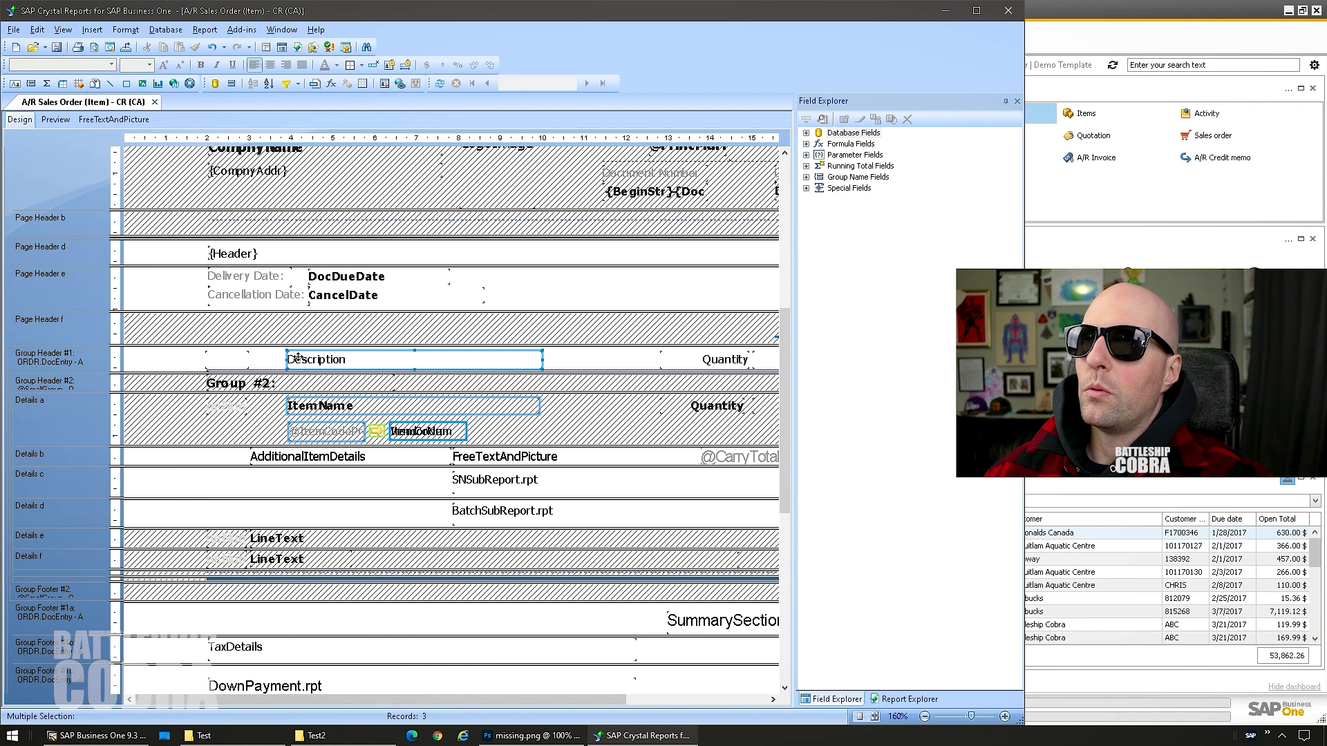
pyautogui.press('Right')
pyautogui.press('Right')
pyautogui.press('Right')
pyautogui.press('Right')
pyautogui.press('Right')
pyautogui.press('Right')
pyautogui.press('Right')
pyautogui.press('Right')
pyautogui.press('Right')
pyautogui.press('Right')
pyautogui.press('Right')
pyautogui.press('Right')
pyautogui.press('Right')
pyautogui.press('Right')
pyautogui.press('Right')
pyautogui.press('Right')
pyautogui.press('Right')
pyautogui.press('Right')
pyautogui.press('Right')
pyautogui.press('Right')
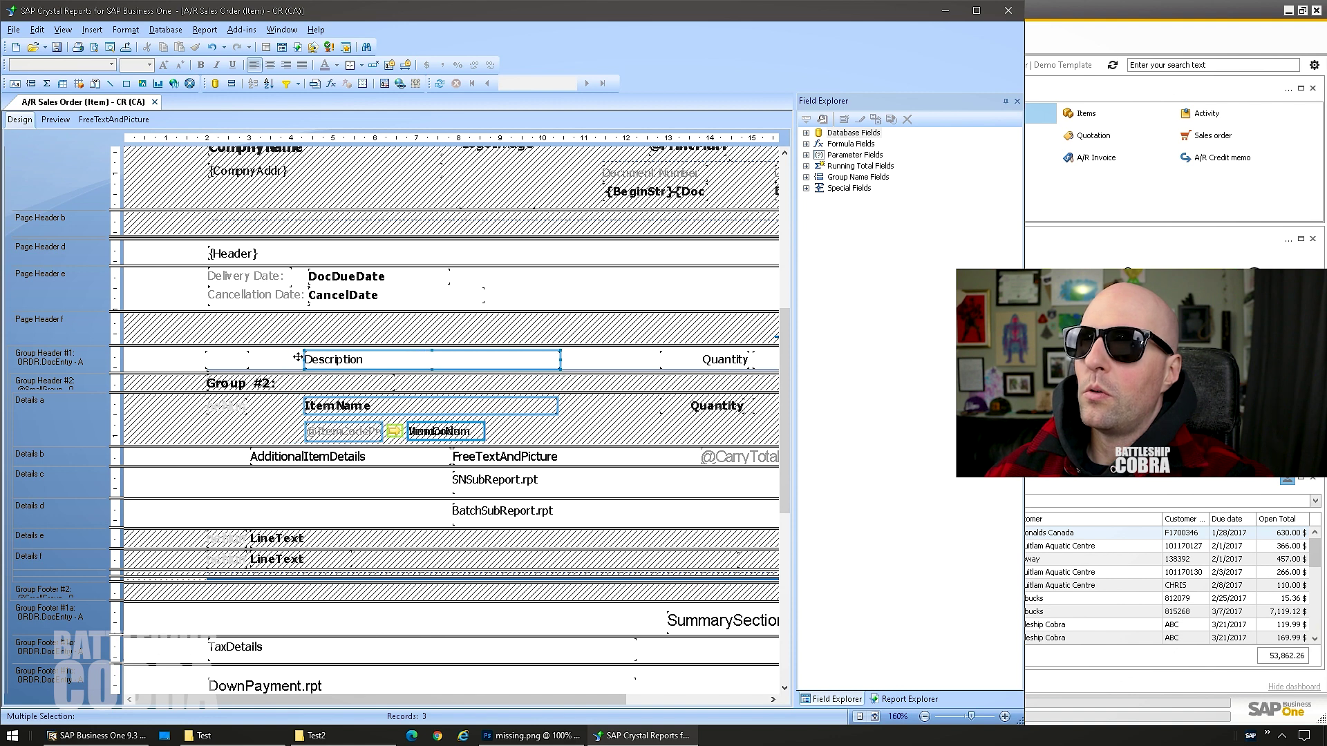
pyautogui.press('Right')
pyautogui.press('Right')
pyautogui.press('Right')
pyautogui.press('Right')
pyautogui.press('Right')
pyautogui.press('Right')
pyautogui.press('Right')
pyautogui.press('Right')
pyautogui.press('Right')
pyautogui.press('Right')
pyautogui.press('Right')
pyautogui.press('Right')
pyautogui.press('Right')
pyautogui.press('Right')
pyautogui.press('Right')
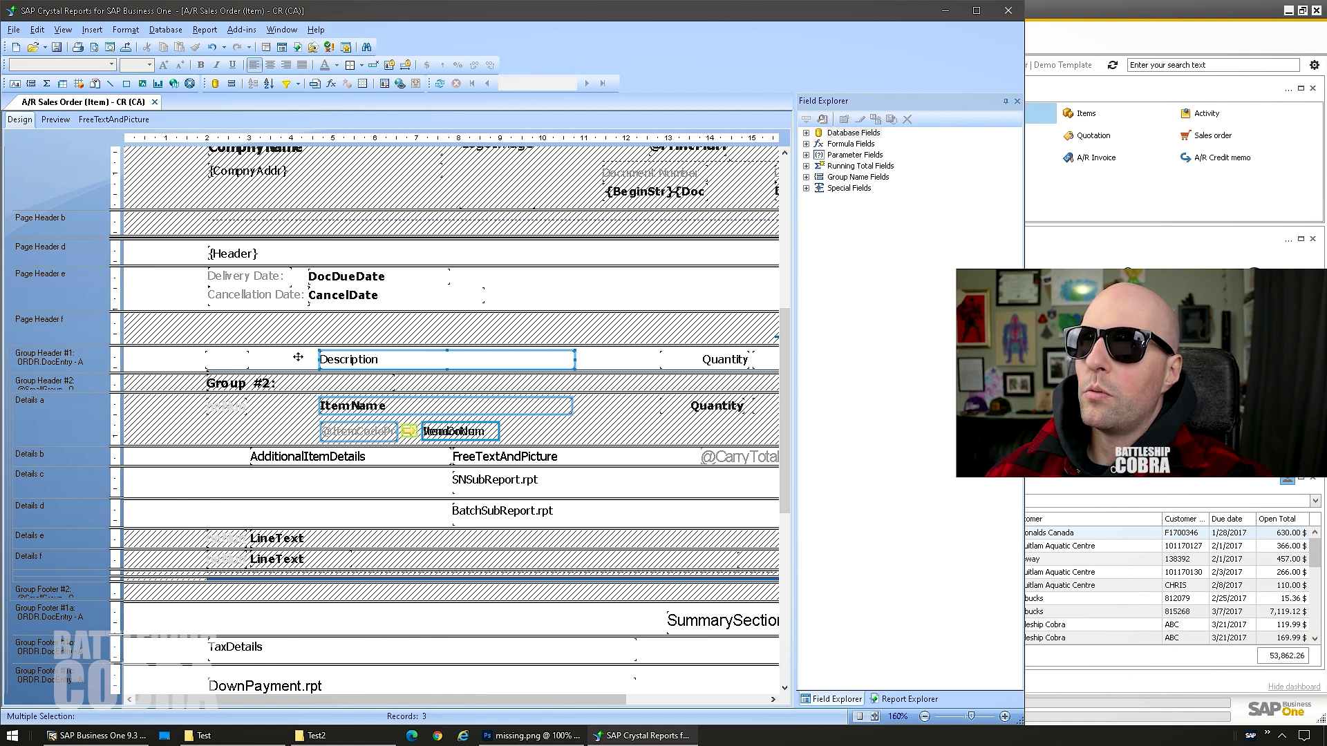
pyautogui.press('Right')
pyautogui.press('Right')
pyautogui.press('Right')
pyautogui.press('Right')
pyautogui.press('Right')
pyautogui.press('Right')
pyautogui.press('Right')
pyautogui.press('Right')
pyautogui.press('Right')
pyautogui.press('Right')
pyautogui.press('Right')
pyautogui.press('Right')
pyautogui.press('Right')
pyautogui.press('Right')
pyautogui.press('Right')
pyautogui.press('Right')
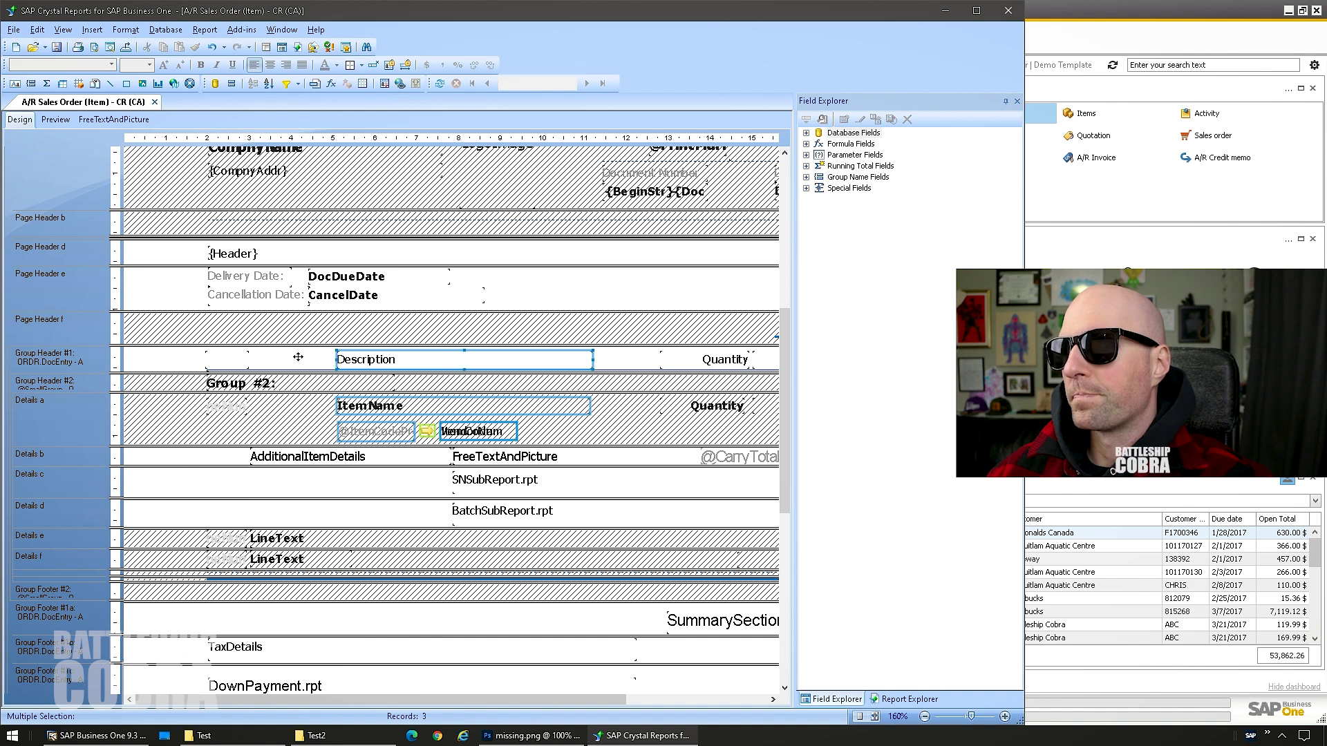
pyautogui.press('Right')
pyautogui.press('Right')
pyautogui.press('Right')
pyautogui.press('Right')
pyautogui.press('Right')
pyautogui.press('Right')
pyautogui.press('Right')
pyautogui.press('Right')
pyautogui.press('Right')
pyautogui.press('Right')
pyautogui.press('Right')
pyautogui.press('Right')
pyautogui.press('Right')
pyautogui.press('Right')
pyautogui.press('Right')
pyautogui.press('Right')
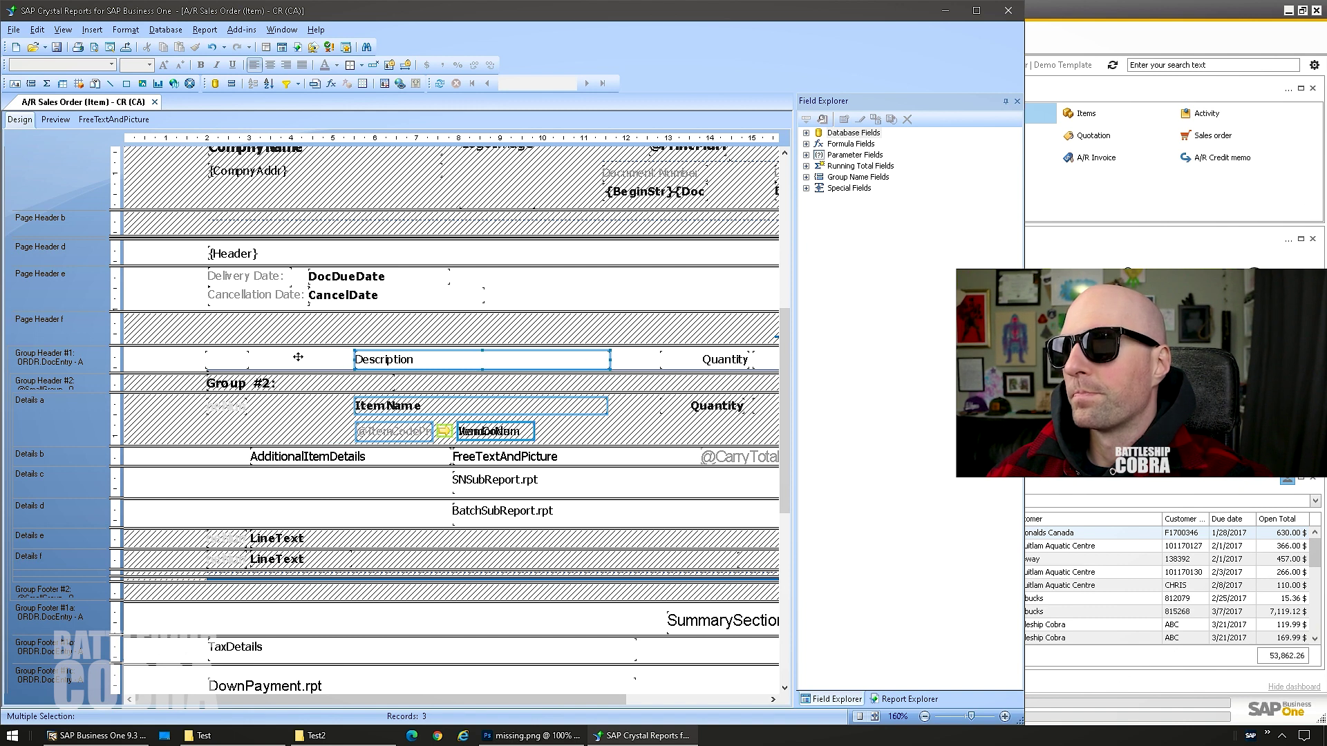
pyautogui.press('Right')
pyautogui.press('Right')
pyautogui.press('Right')
pyautogui.press('Right')
pyautogui.press('Right')
pyautogui.press('Right')
pyautogui.press('Right')
pyautogui.press('Right')
pyautogui.press('Right')
pyautogui.press('Right')
pyautogui.press('Right')
pyautogui.press('Right')
pyautogui.press('Right')
pyautogui.press('Right')
pyautogui.press('Right')
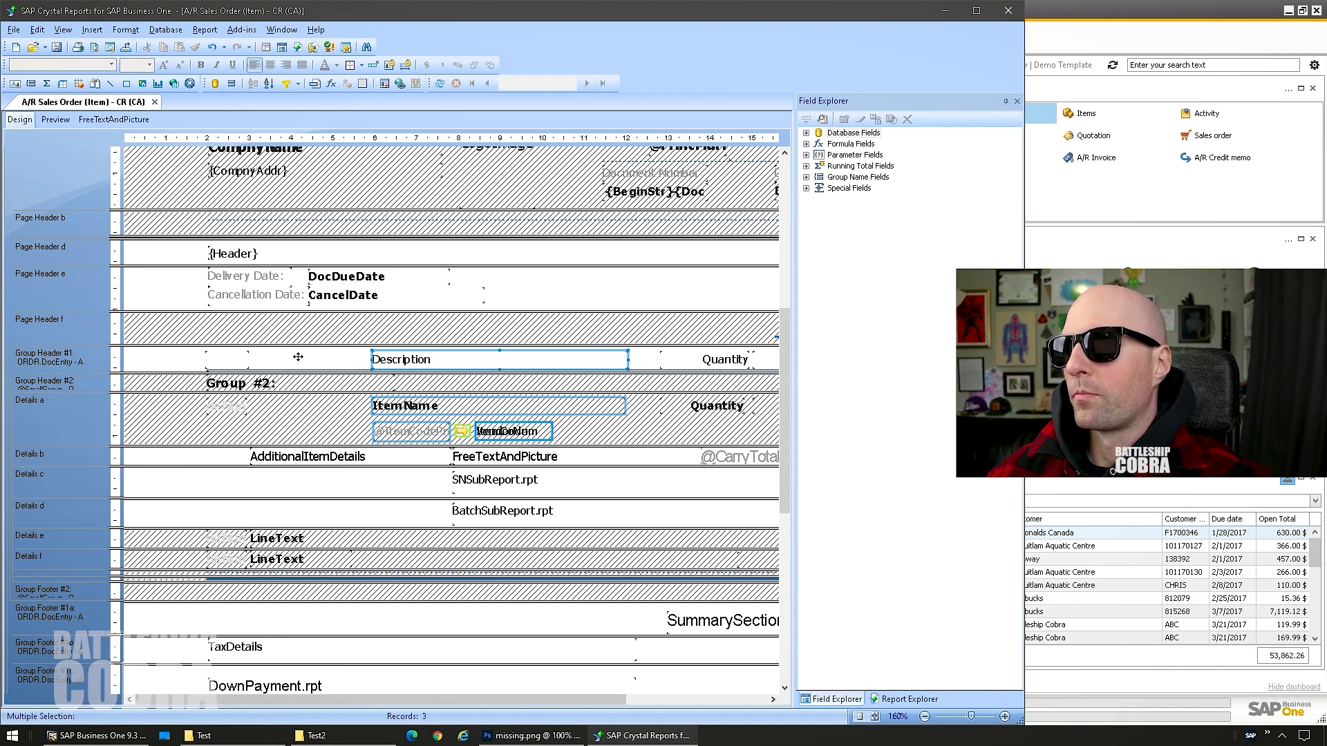
pyautogui.press('Right')
pyautogui.press('Right')
pyautogui.press('Right')
pyautogui.press('Right')
pyautogui.press('Right')
pyautogui.press('Right')
pyautogui.press('Right')
pyautogui.press('Right')
pyautogui.press('Right')
pyautogui.press('Right')
pyautogui.press('Right')
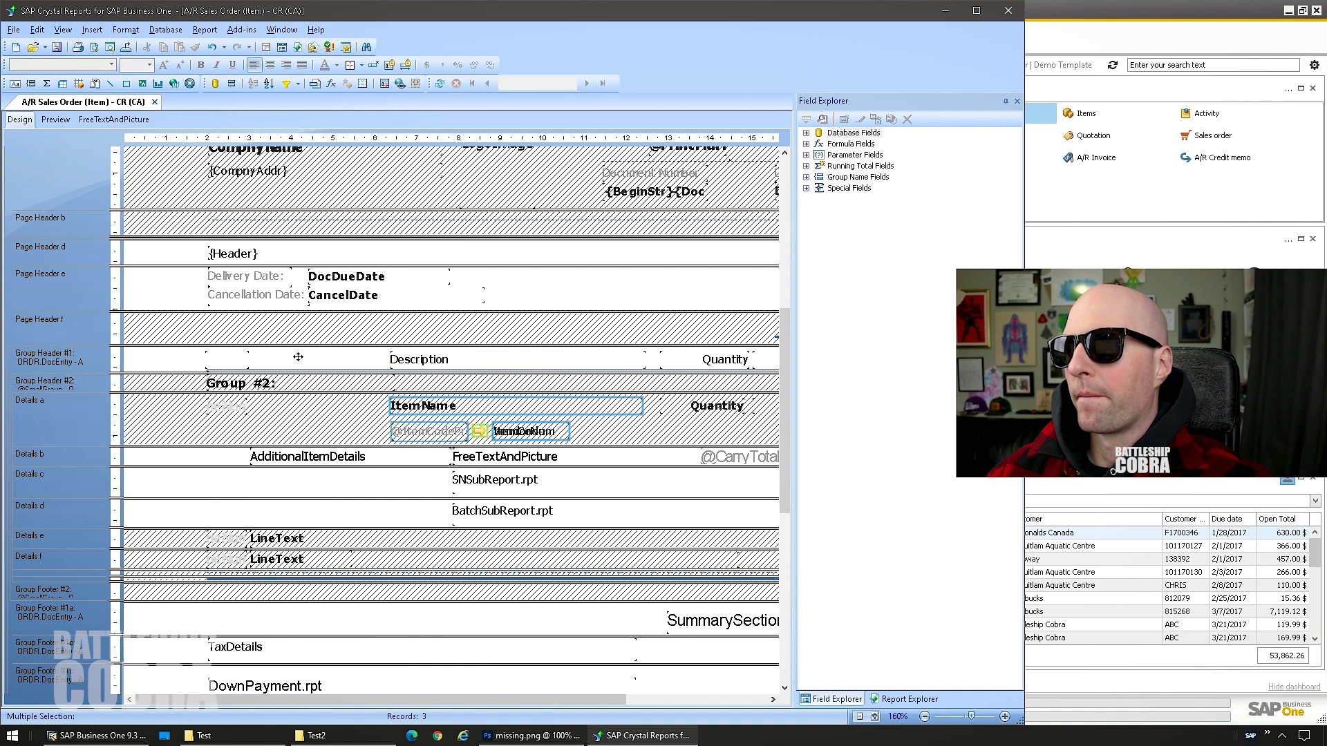
pyautogui.press('Left')
pyautogui.press('Left')
pyautogui.press('Left')
pyautogui.press('Left')
pyautogui.press('Left')
pyautogui.press('Left')
pyautogui.press('Left')
pyautogui.press('Left')
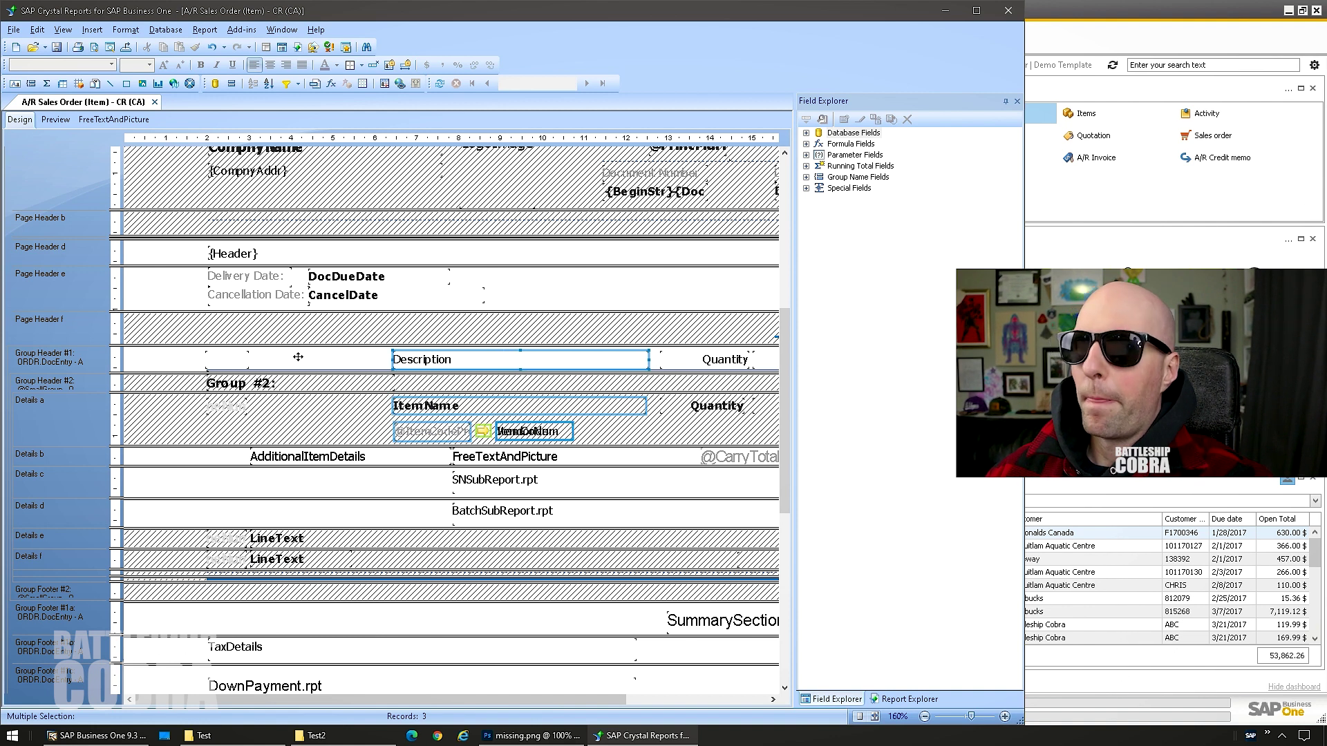
pyautogui.press('Left')
pyautogui.press('Left')
pyautogui.press('Left')
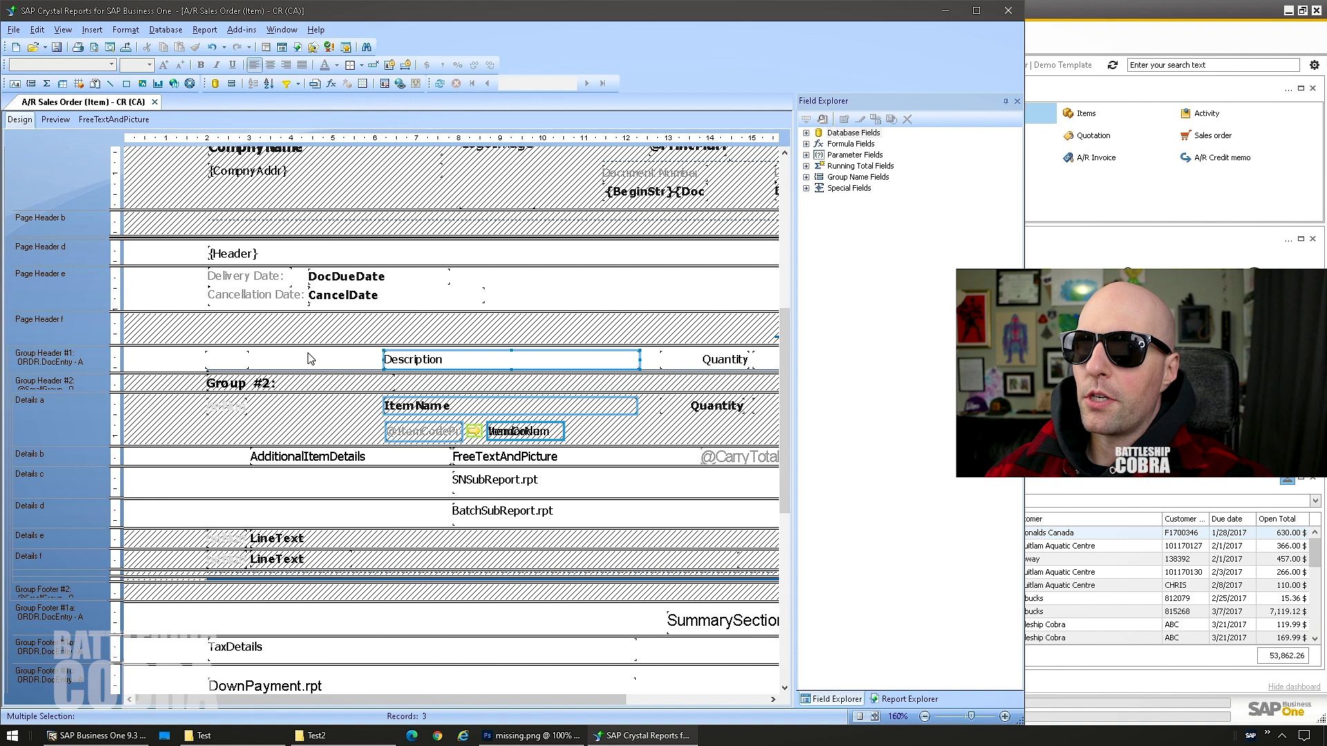
# Make the Details a section slightly taller by lowering its bottom boundary
pyautogui.click(291, 422)
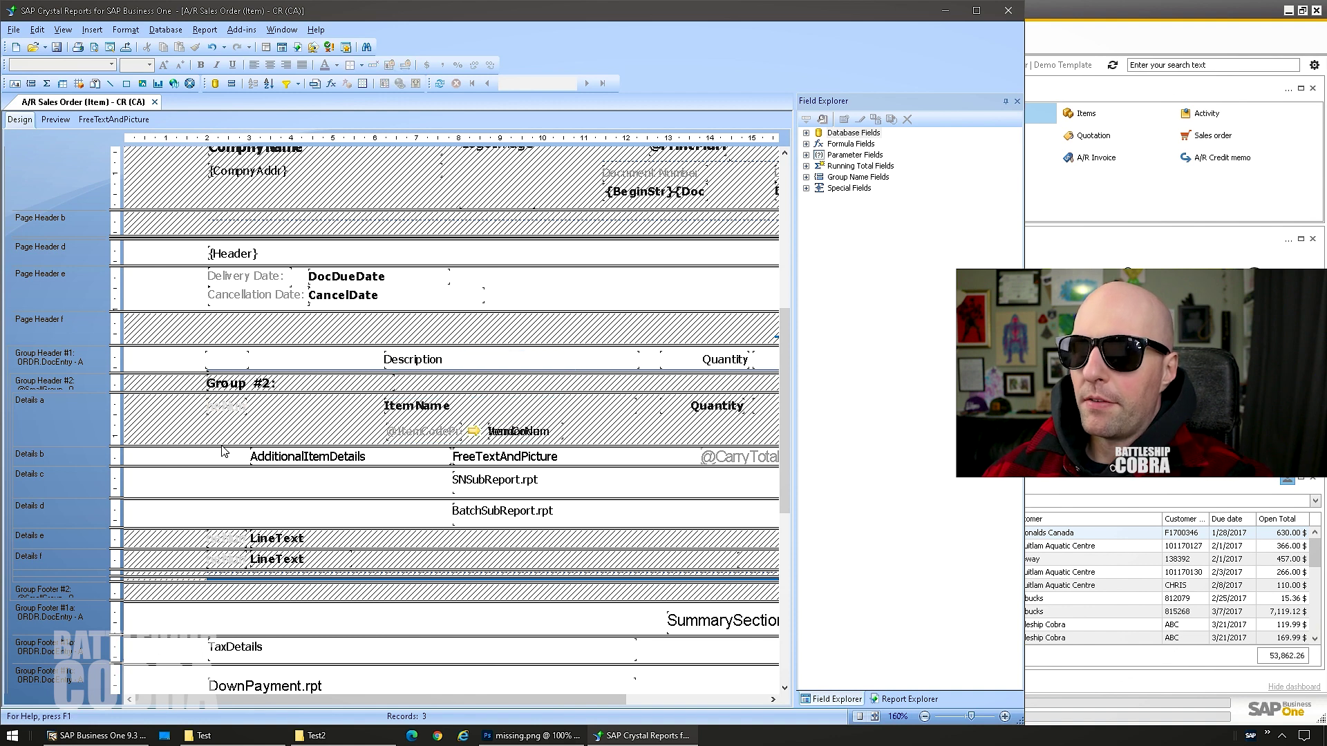
pyautogui.moveTo(224, 446); pyautogui.dragTo(224, 456)
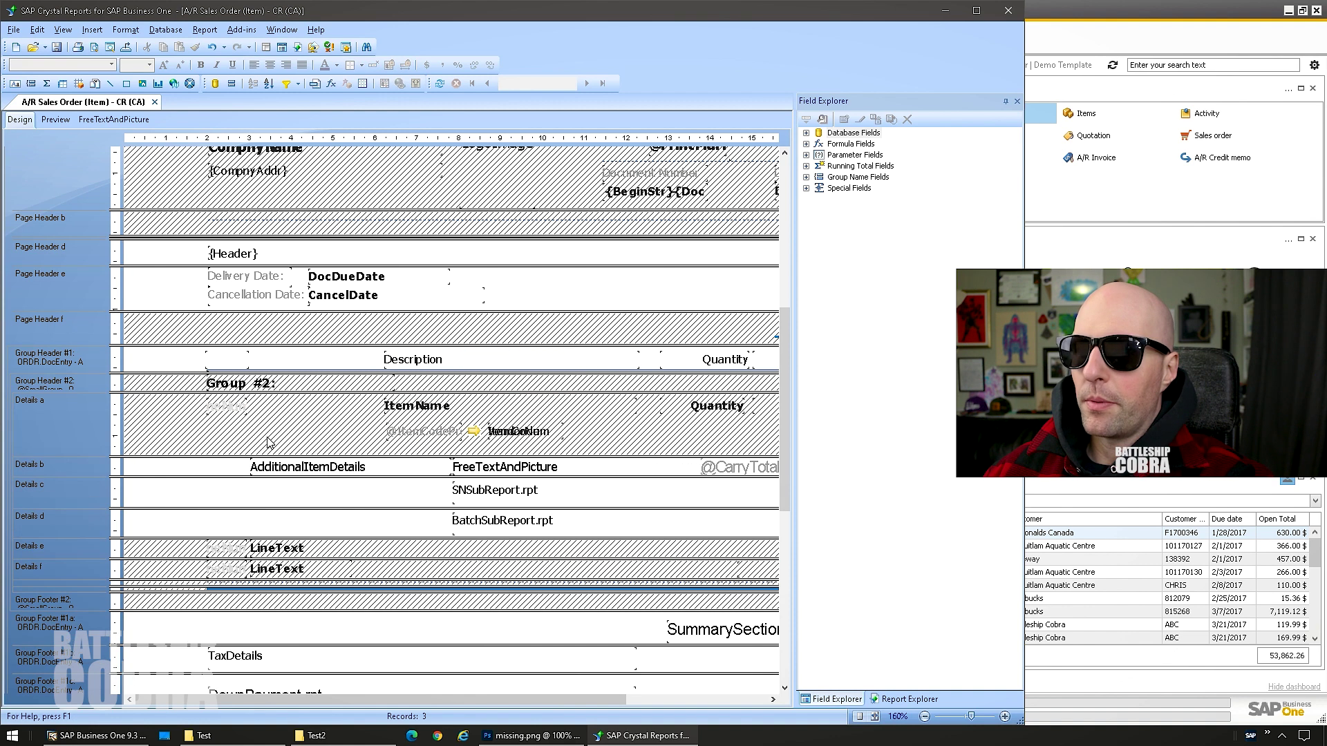
# Open the FreeTextAndPicture subreport from Details b and copy the picture object in Report Header a
pyautogui.moveTo(497, 700); pyautogui.dragTo(625, 700)
pyautogui.doubleClick(375, 468)
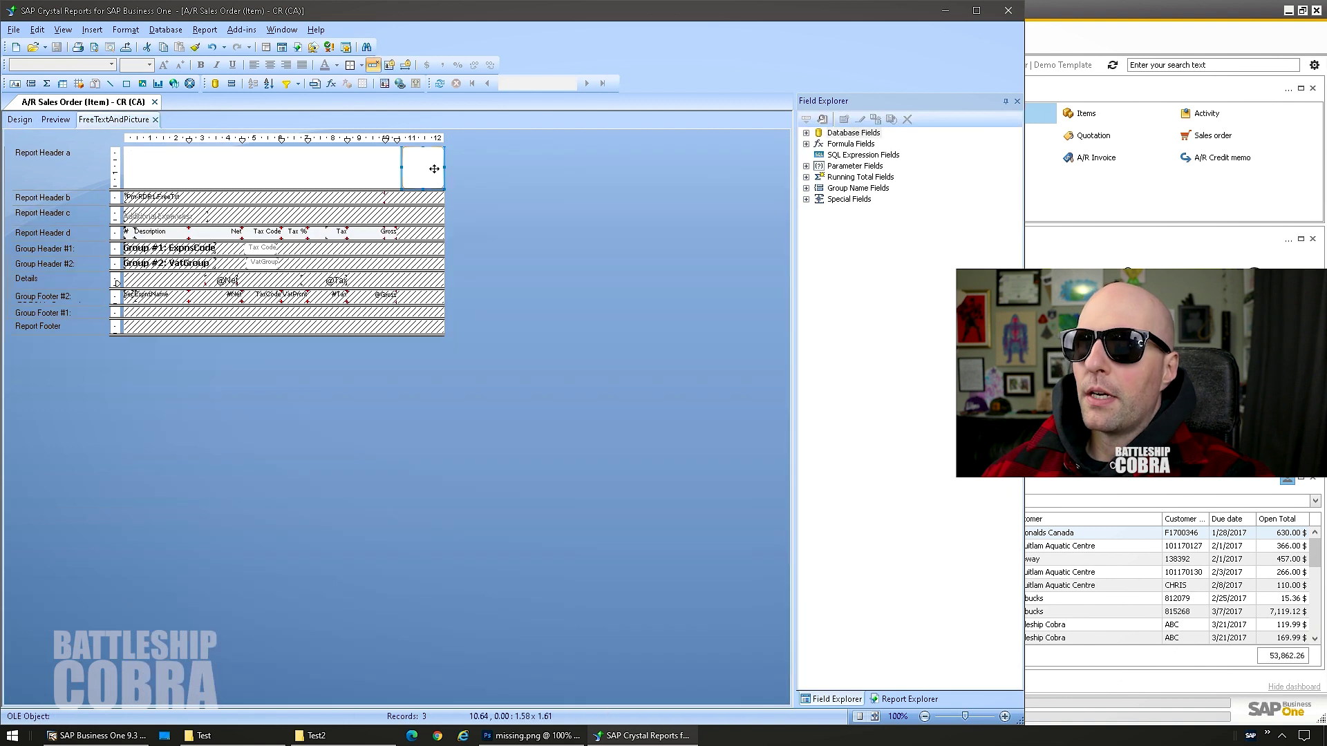
pyautogui.click(340, 169)
pyautogui.click(442, 161)
# Return to the main report design and paste the copied picture into Details a before ItemName, at about 3.4 on the ruler
pyautogui.click(20, 120)
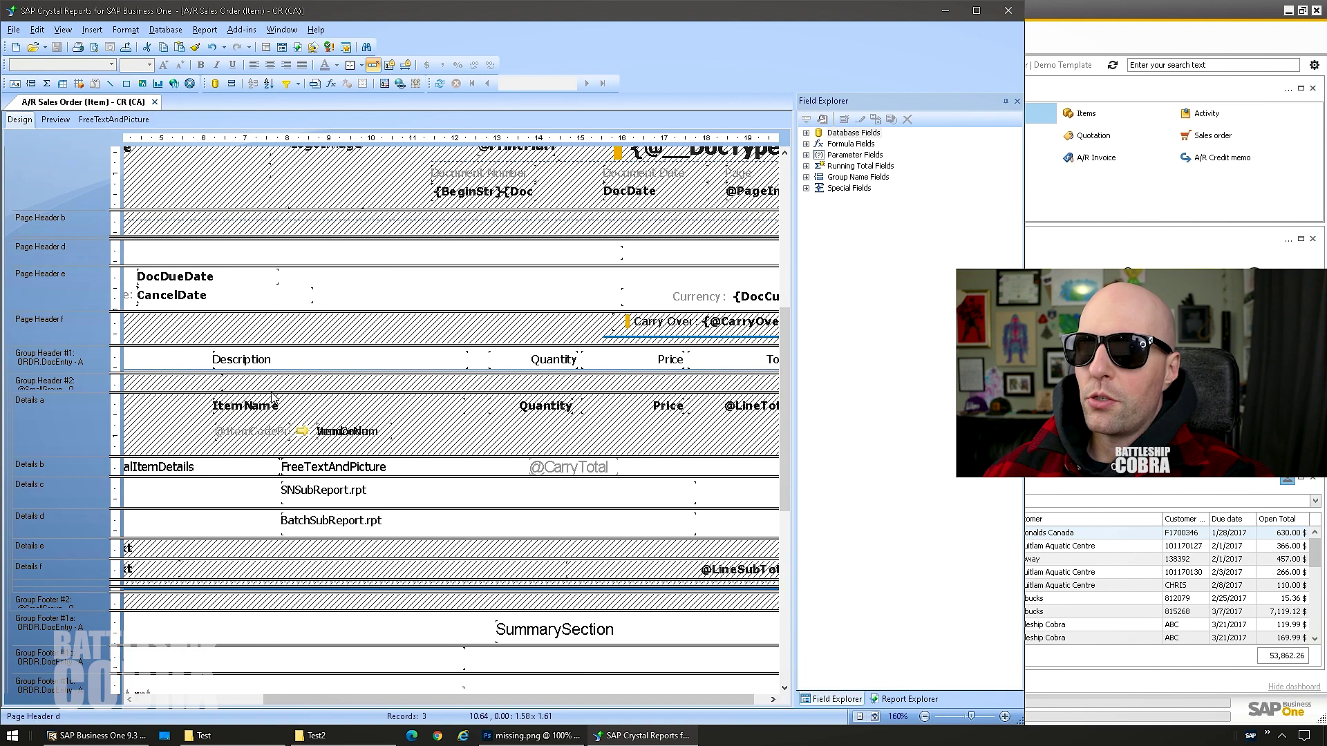
pyautogui.moveTo(366, 698); pyautogui.dragTo(331, 699)
pyautogui.hotkey('ctrl', 'v')
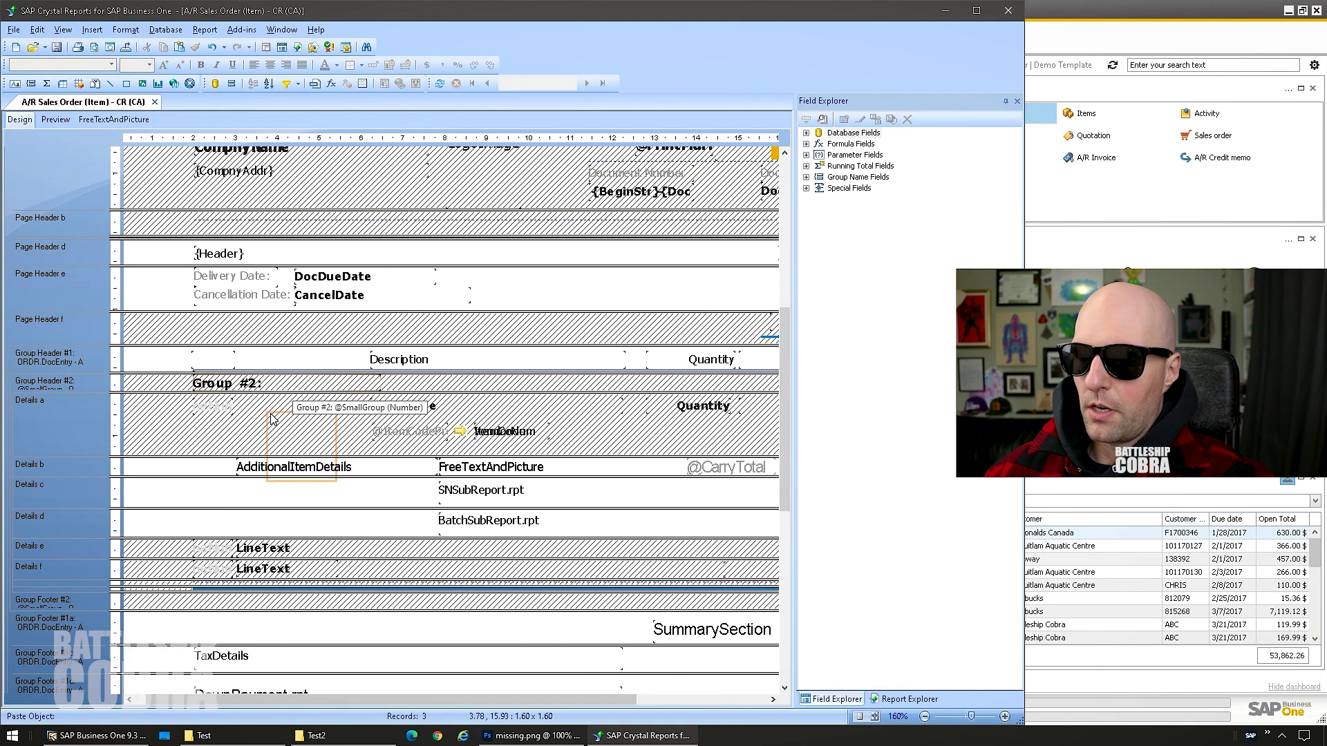
pyautogui.click(253, 394)
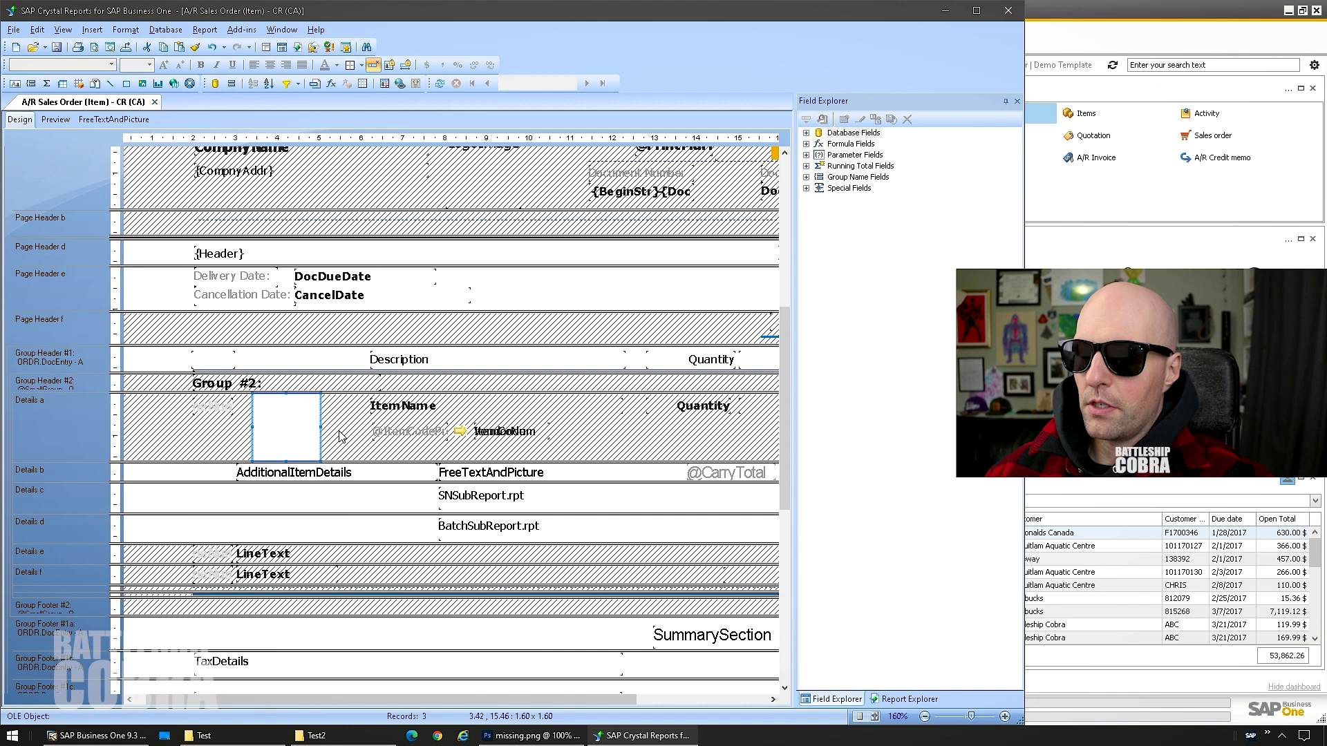
# Open the Suppress formula of the pasted picture in Details a, check it for errors and locate the OITM table in the data source
pyautogui.rightClick(295, 416)
pyautogui.click(344, 450)
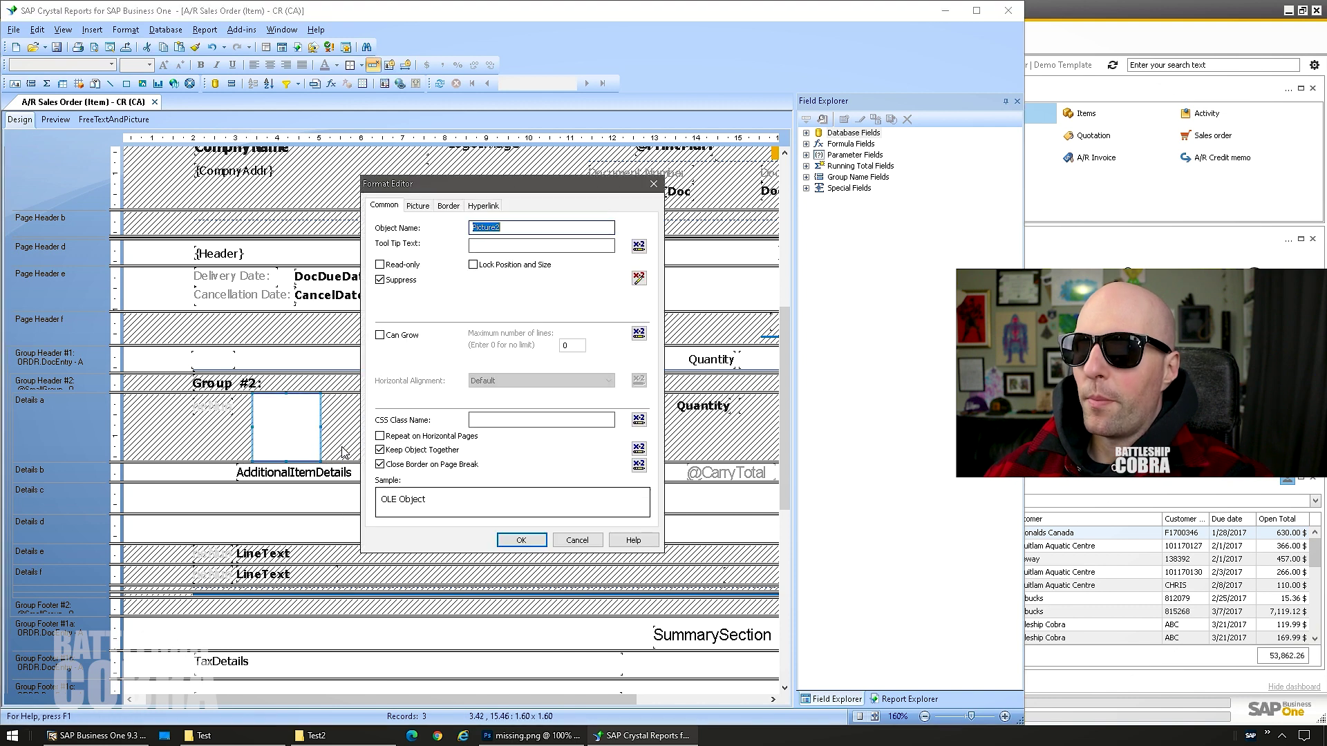
pyautogui.click(634, 275)
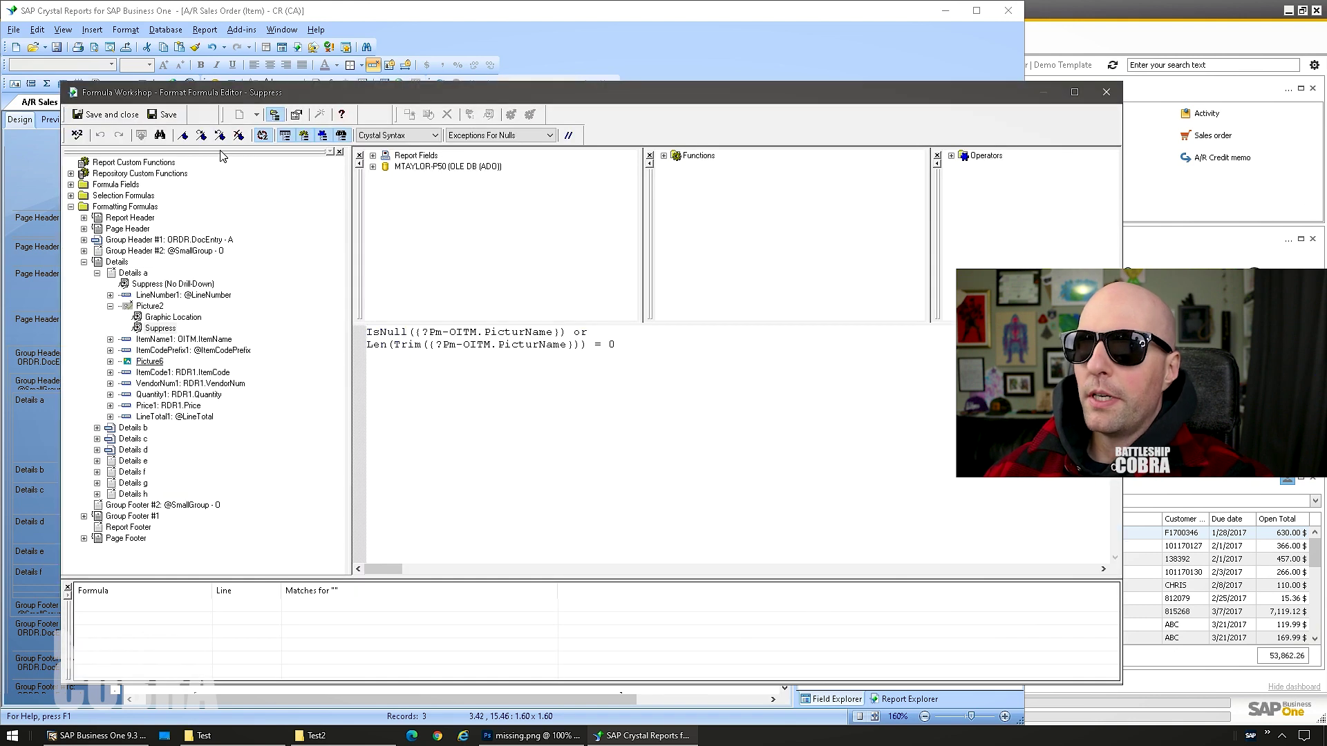
pyautogui.click(79, 135)
pyautogui.click(639, 423)
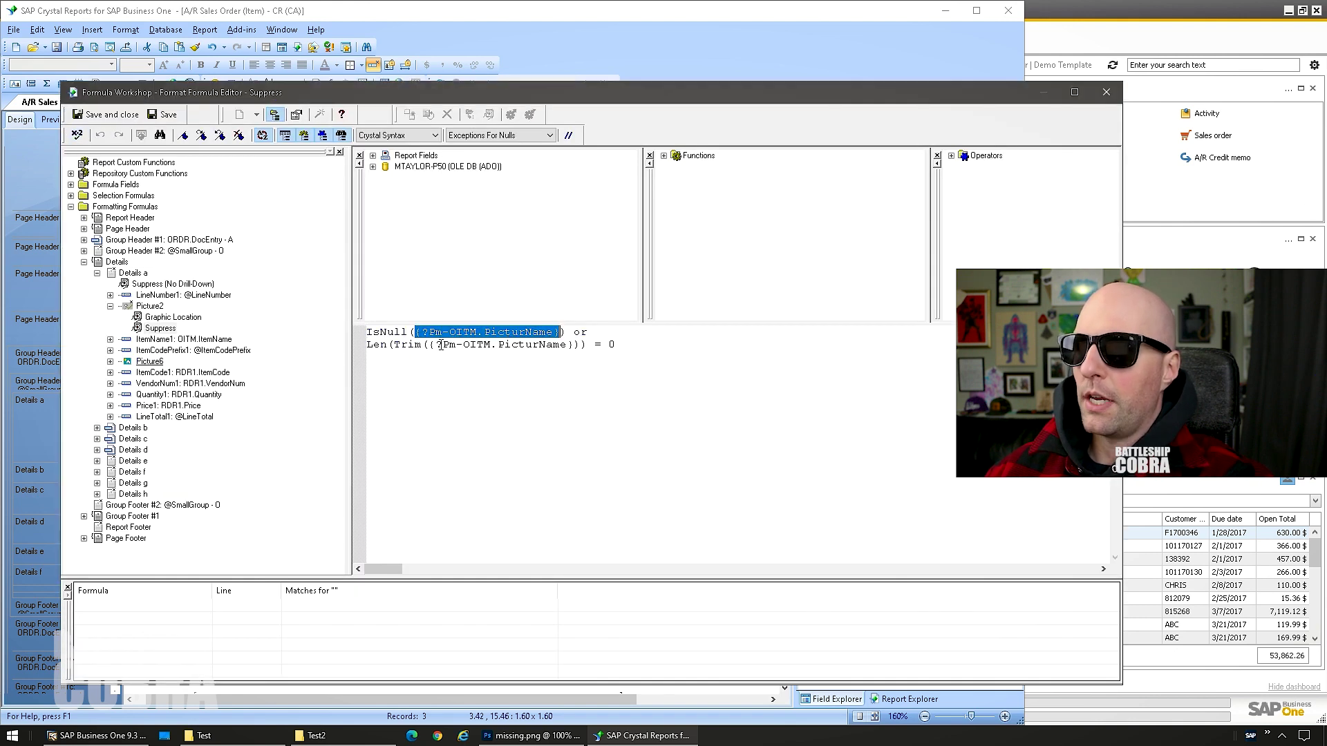
pyautogui.click(373, 156)
pyautogui.click(373, 156)
pyautogui.click(373, 167)
pyautogui.click(418, 289)
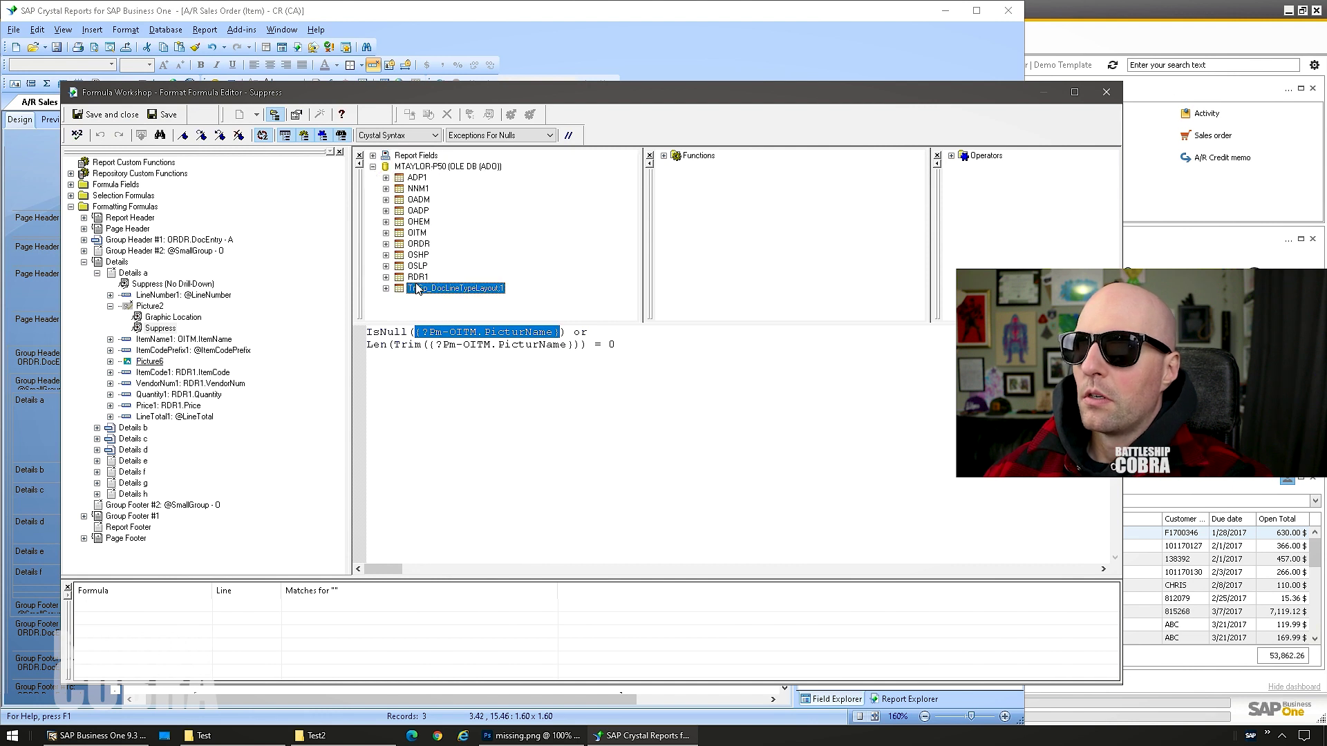
pyautogui.click(415, 233)
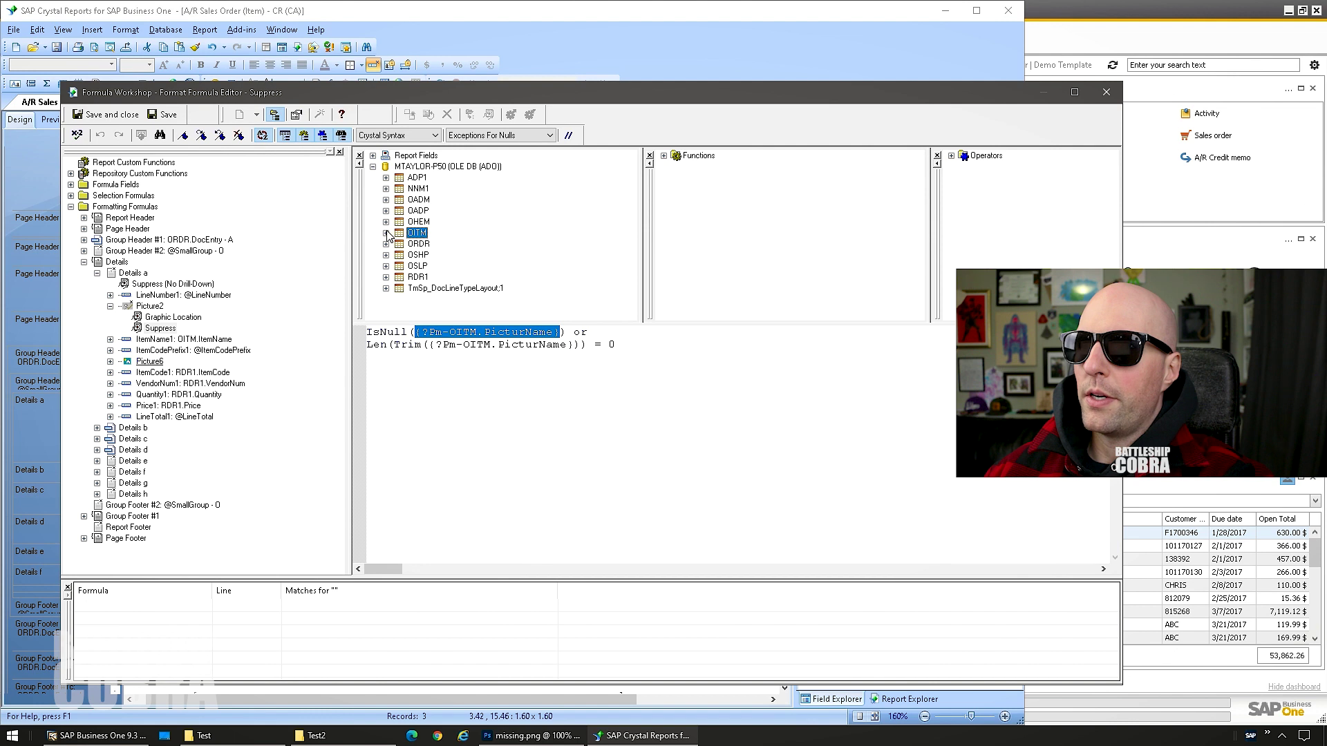
# Change both field references in the Suppress formula to {OITM.PicturName}, check the formula and save the picture's formatting
pyautogui.click(436, 335)
pyautogui.moveTo(439, 334); pyautogui.dragTo(450, 333)
pyautogui.press('Delete')
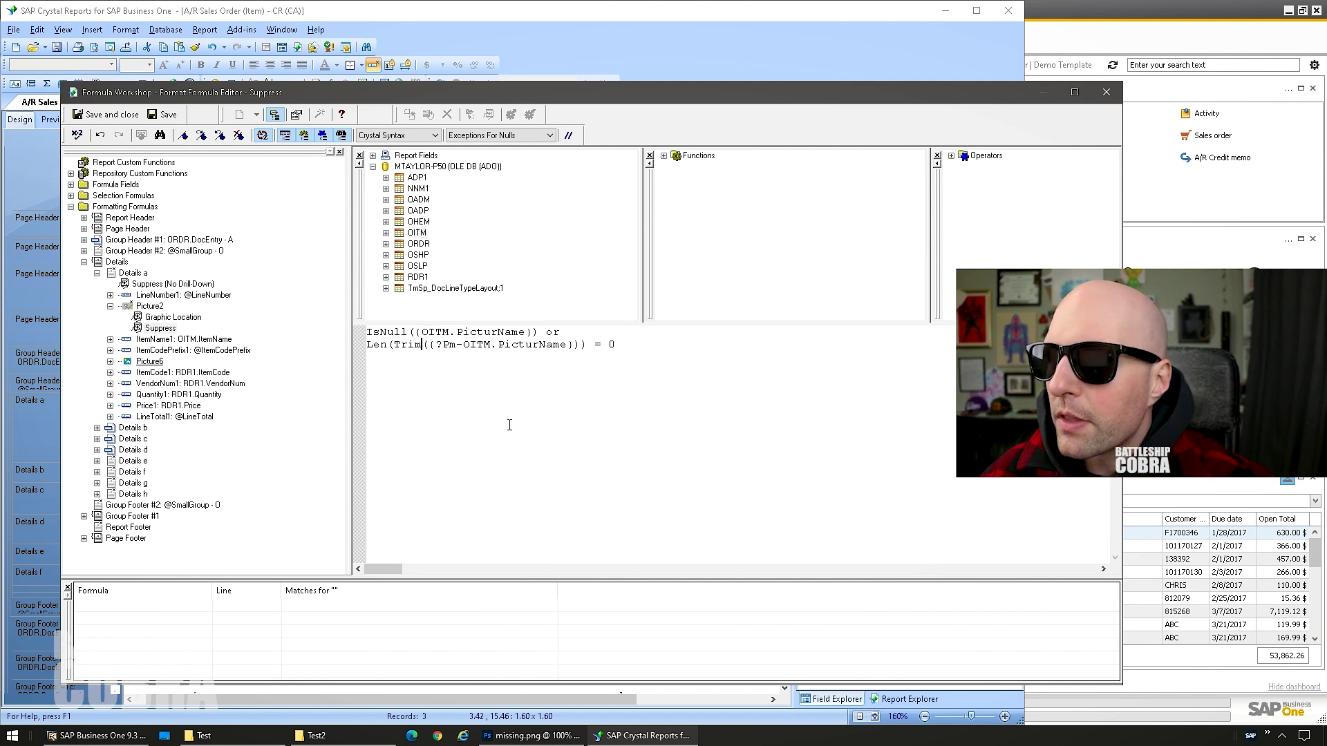
pyautogui.press('BackSpace')
pyautogui.press('Delete')
pyautogui.press('Delete')
pyautogui.press('Delete')
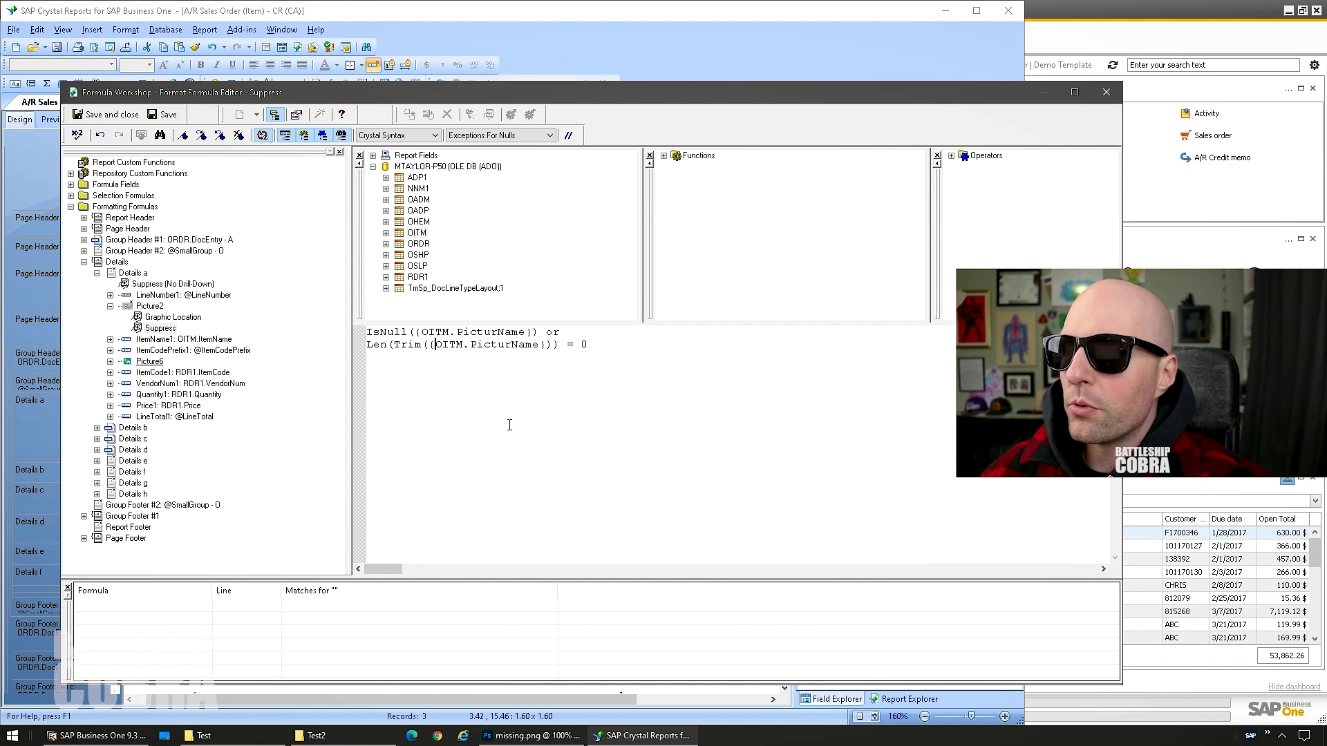
pyautogui.click(81, 137)
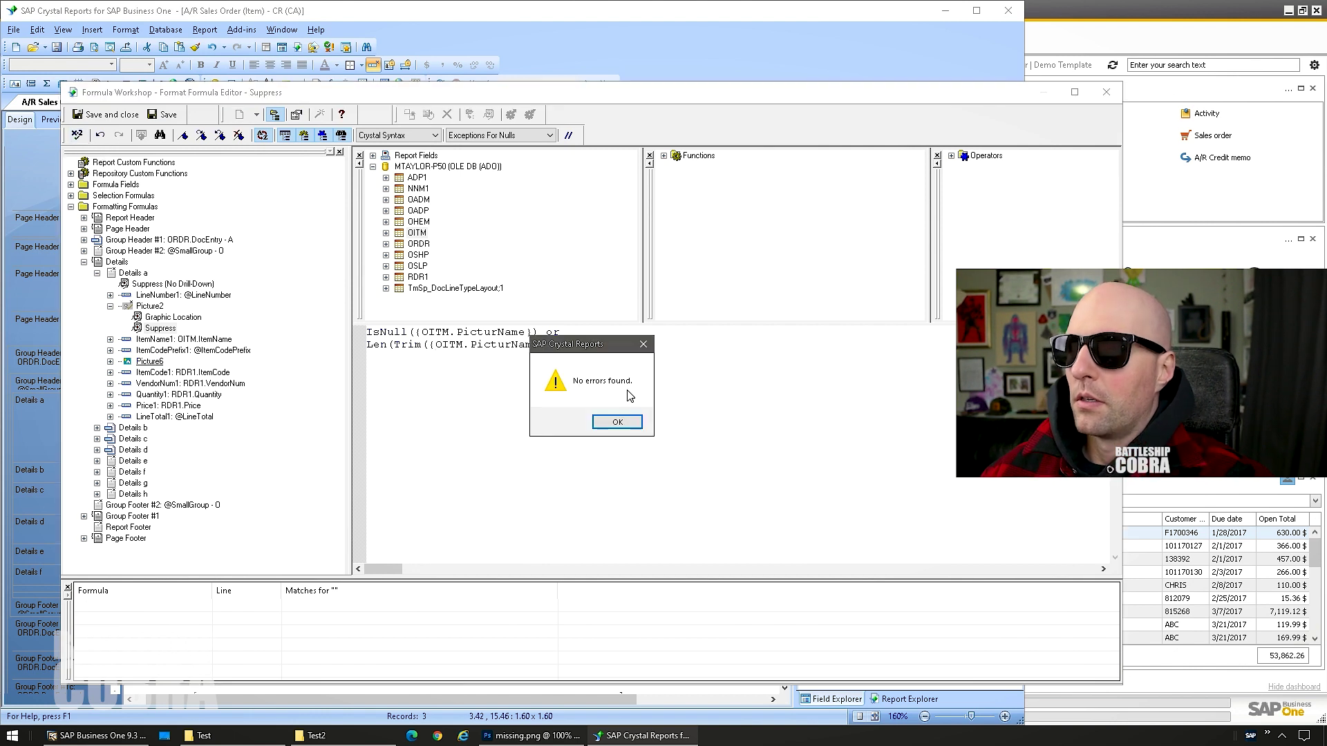
pyautogui.click(617, 423)
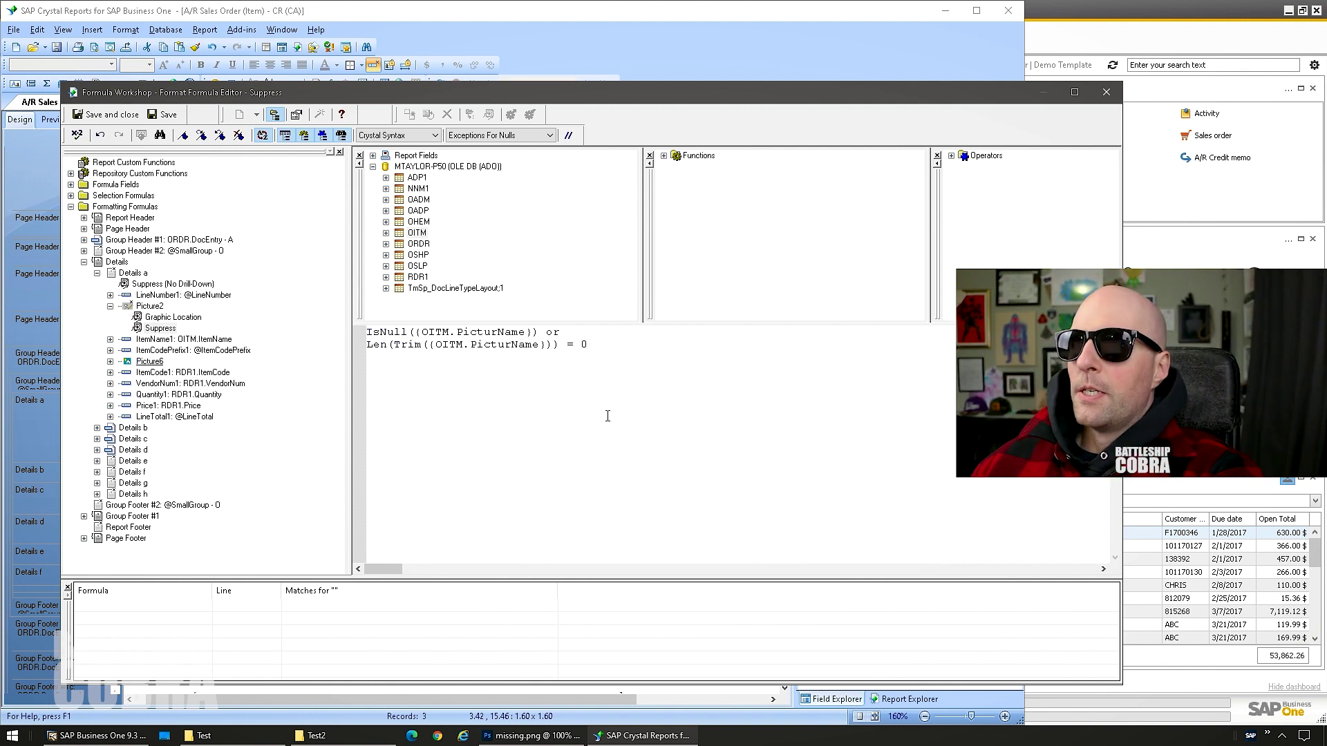
pyautogui.hotkey('ctrl', 'a')
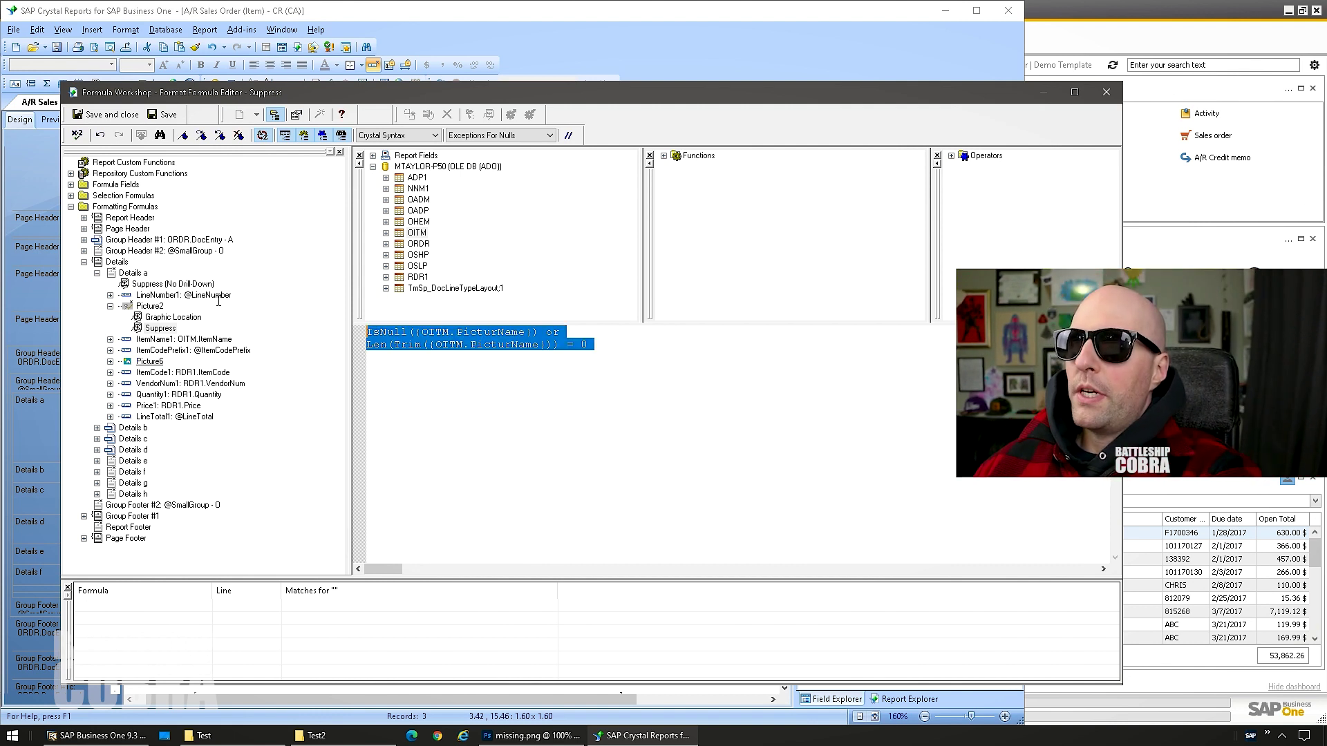
pyautogui.click(107, 114)
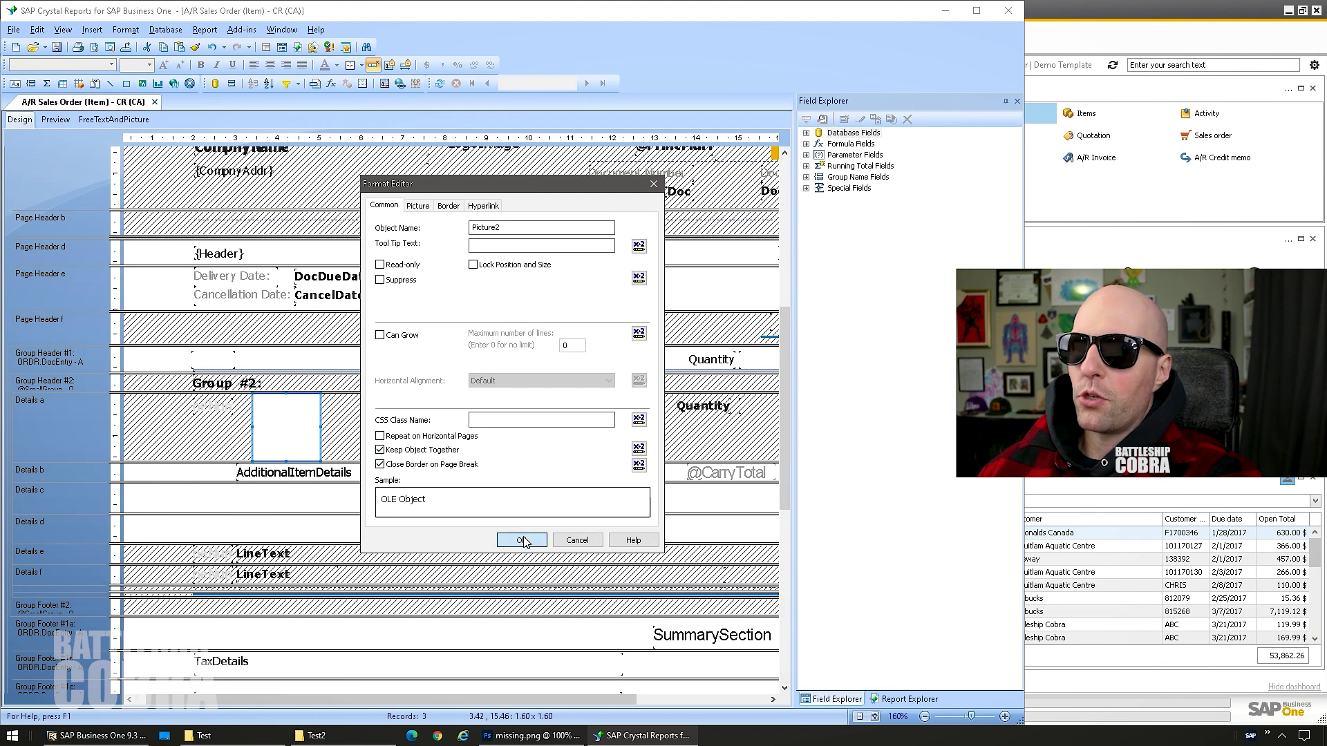
pyautogui.click(515, 540)
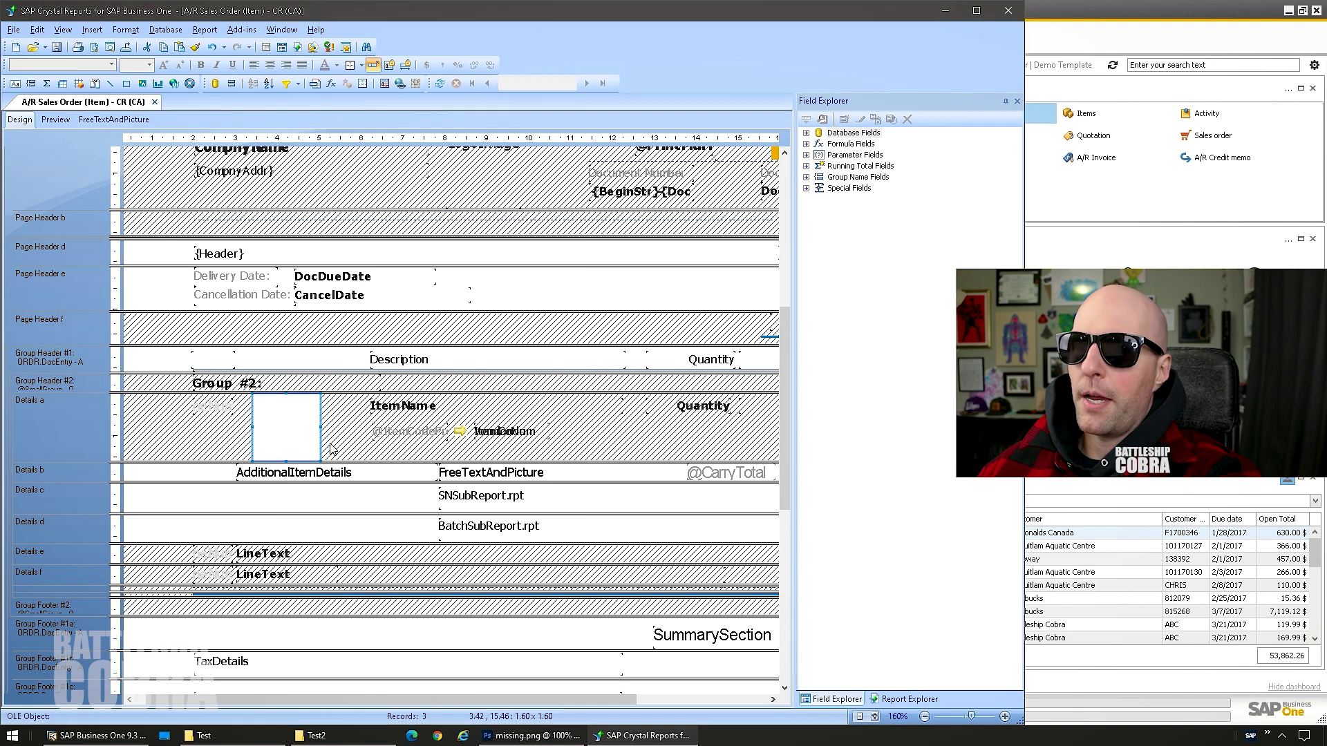
pyautogui.click(45, 120)
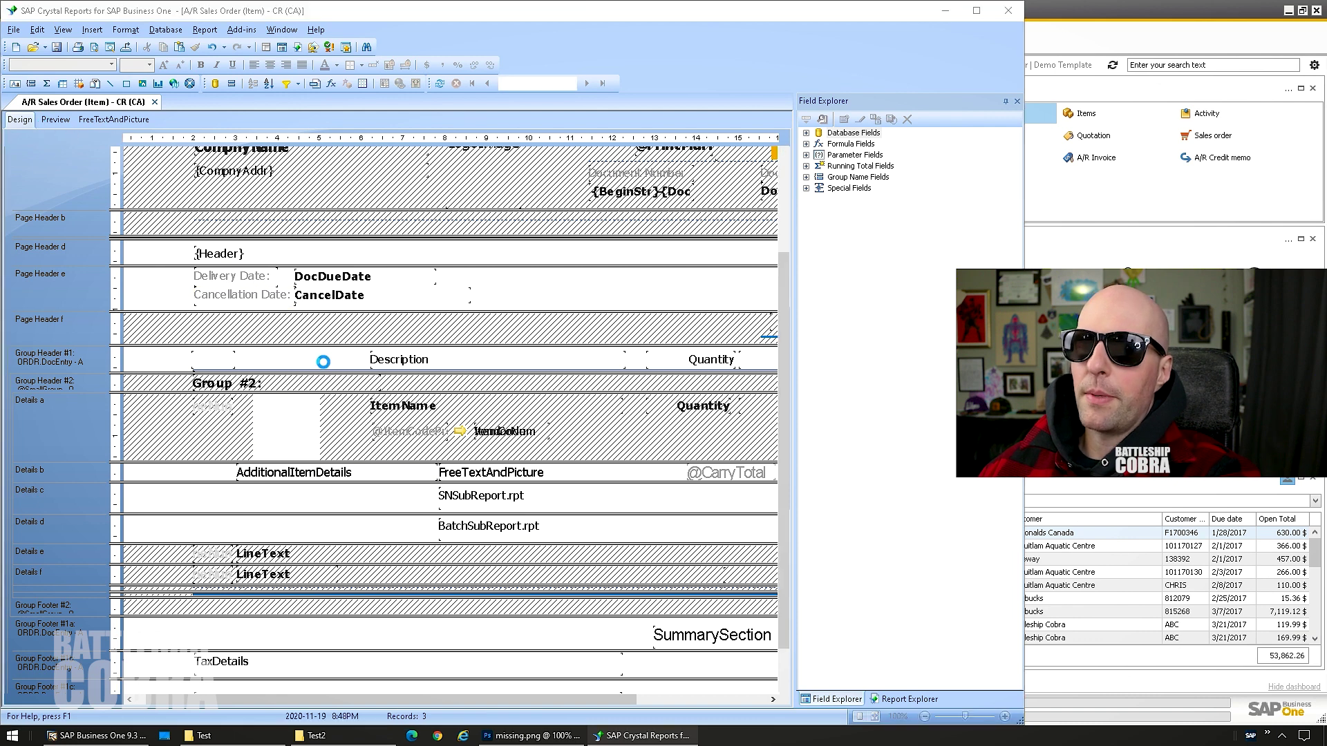
pyautogui.click(712, 398)
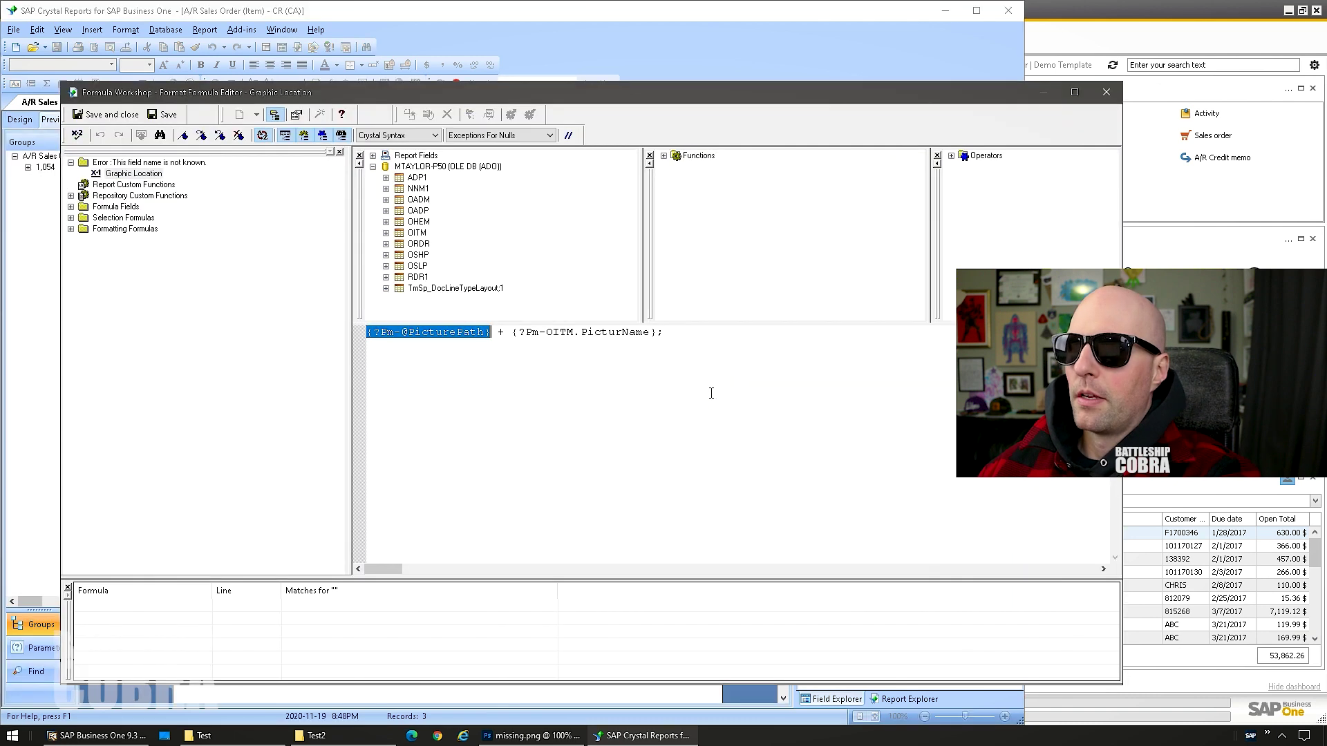
pyautogui.click(369, 332)
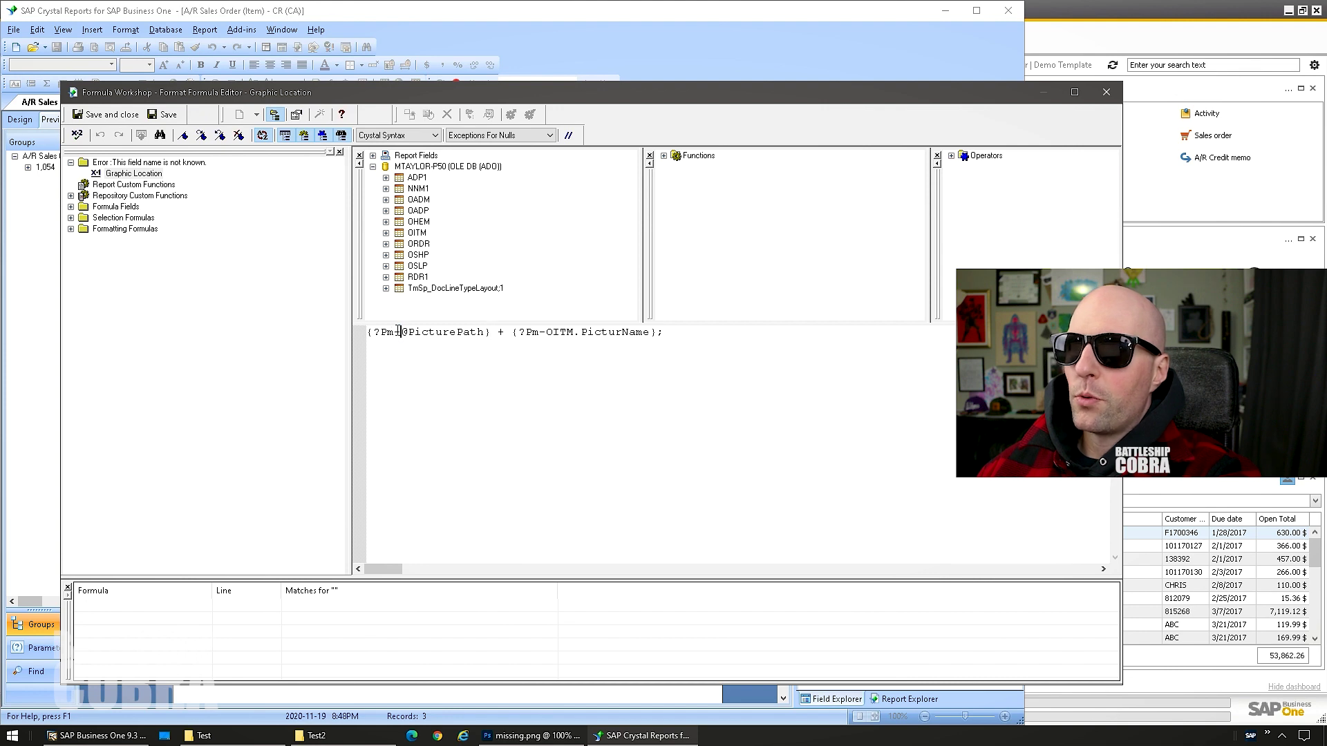
pyautogui.press('Delete')
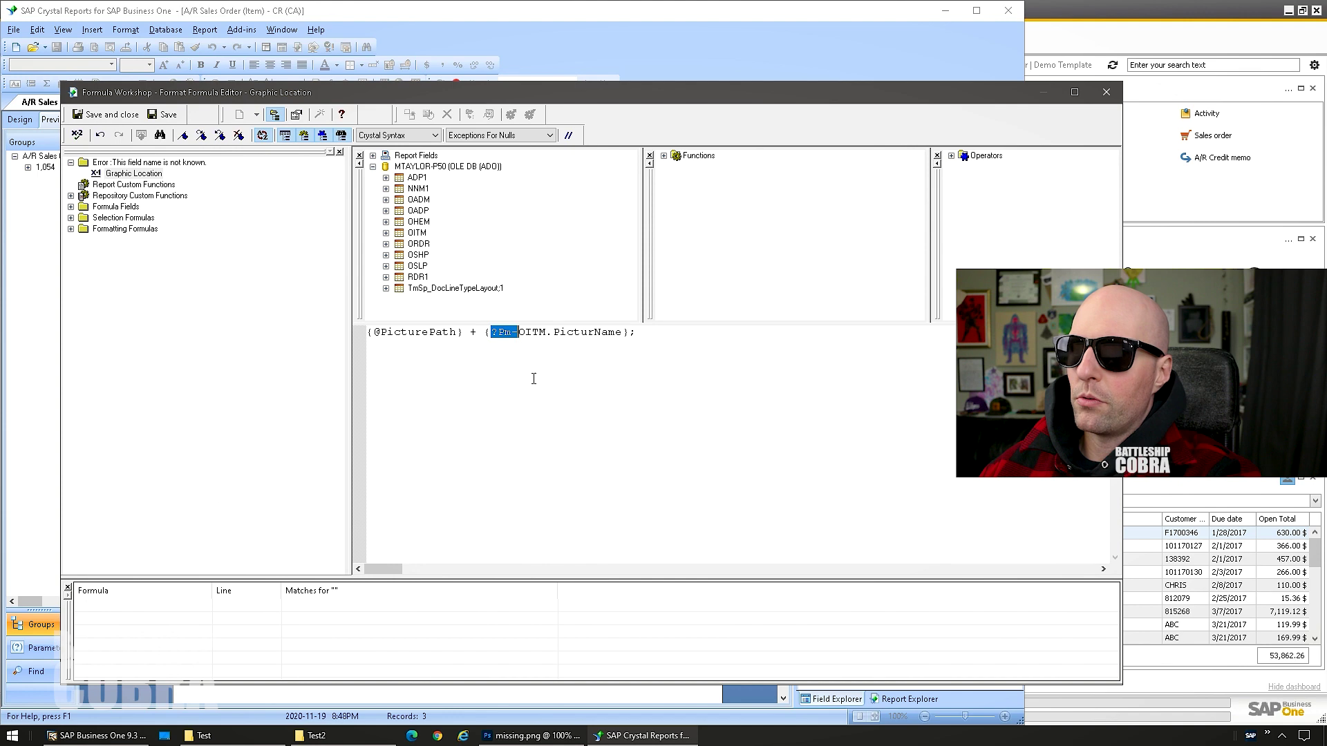
pyautogui.press('Delete')
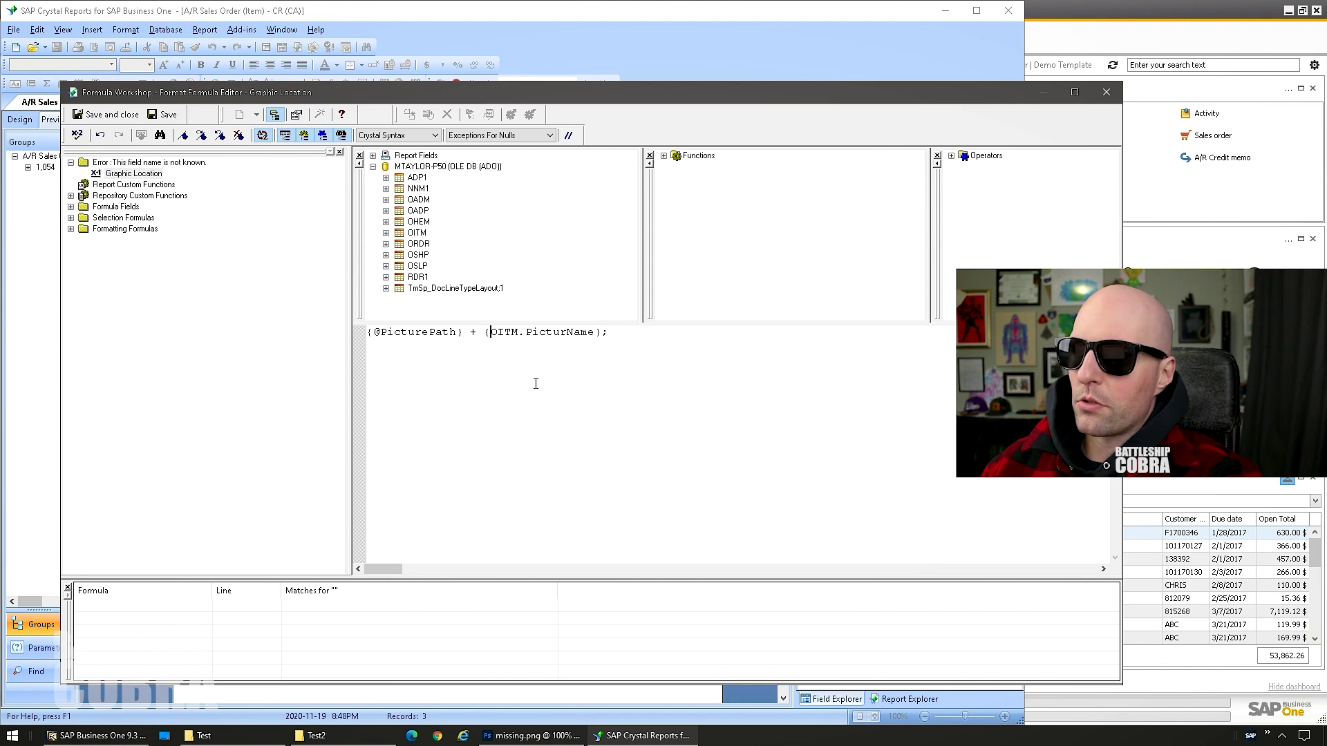
pyautogui.click(105, 116)
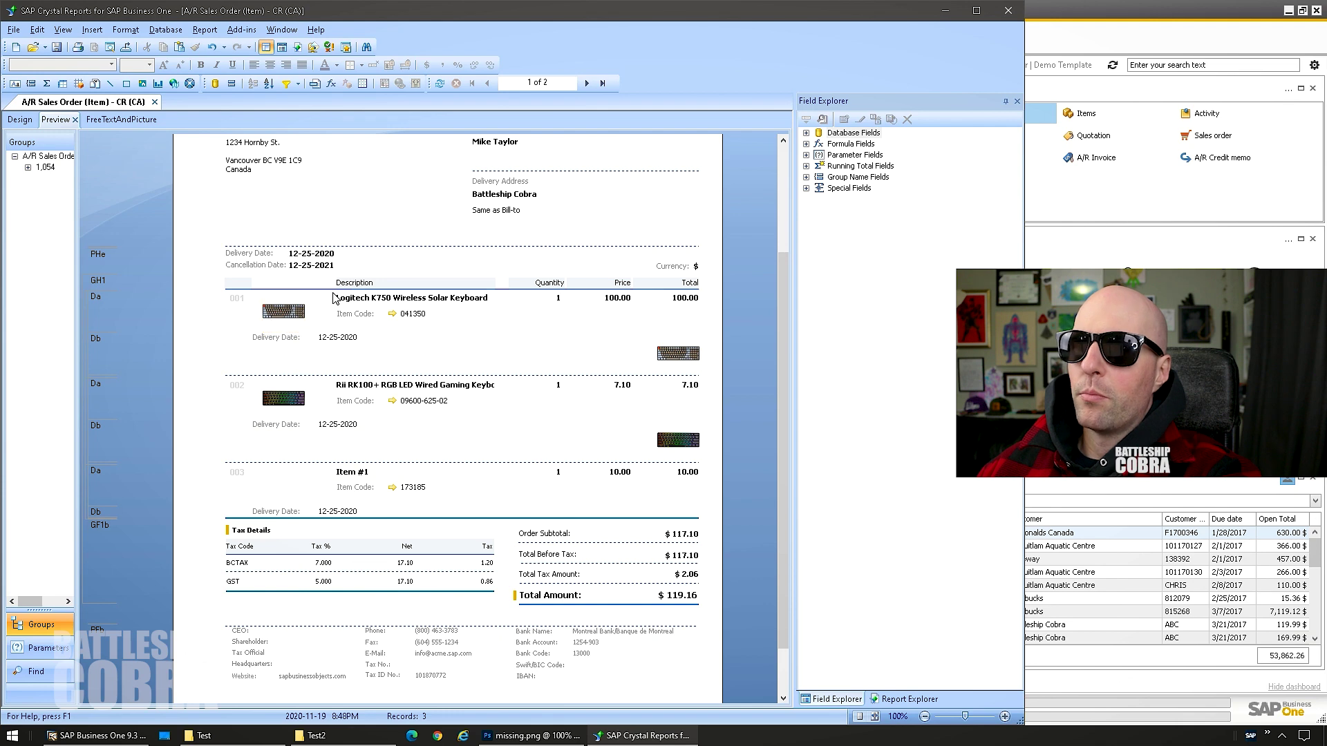
# Left-align the AdditionalItemDetails delivery date subreport with the Item Code label above it
pyautogui.click(280, 337)
pyautogui.keyDown('ctrl'); pyautogui.click(349, 315); pyautogui.keyUp('ctrl')
pyautogui.rightClick(344, 312)
pyautogui.click(512, 408)
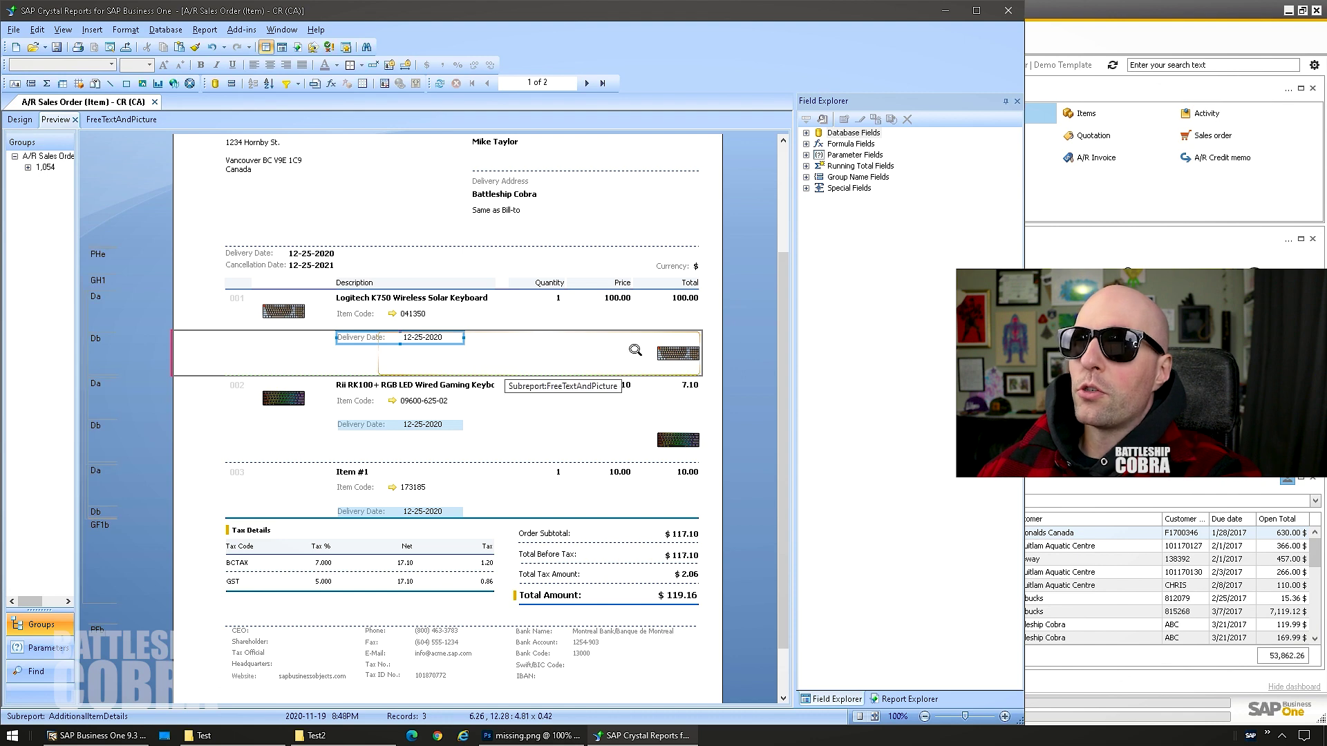
# Delete the FreeTextAndPicture subreport from Details b
pyautogui.click(614, 352)
pyautogui.rightClick(614, 352)
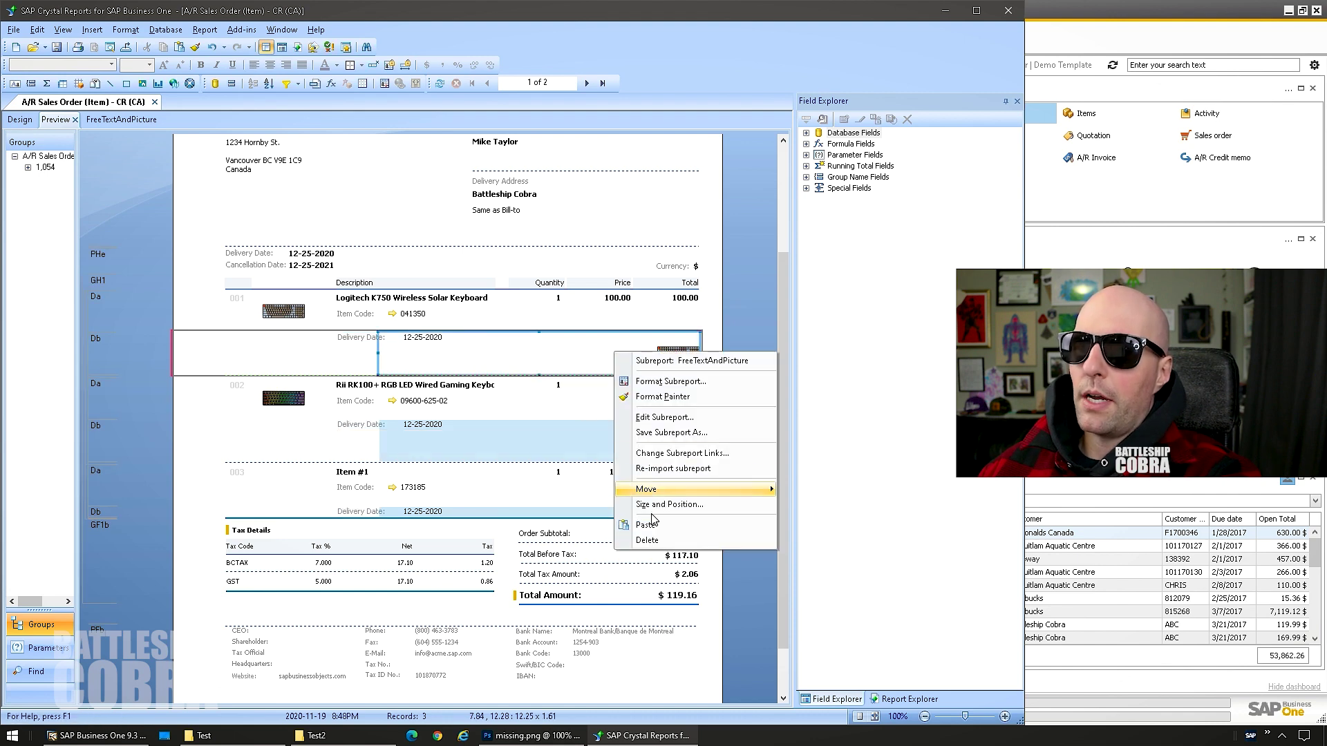
pyautogui.click(644, 540)
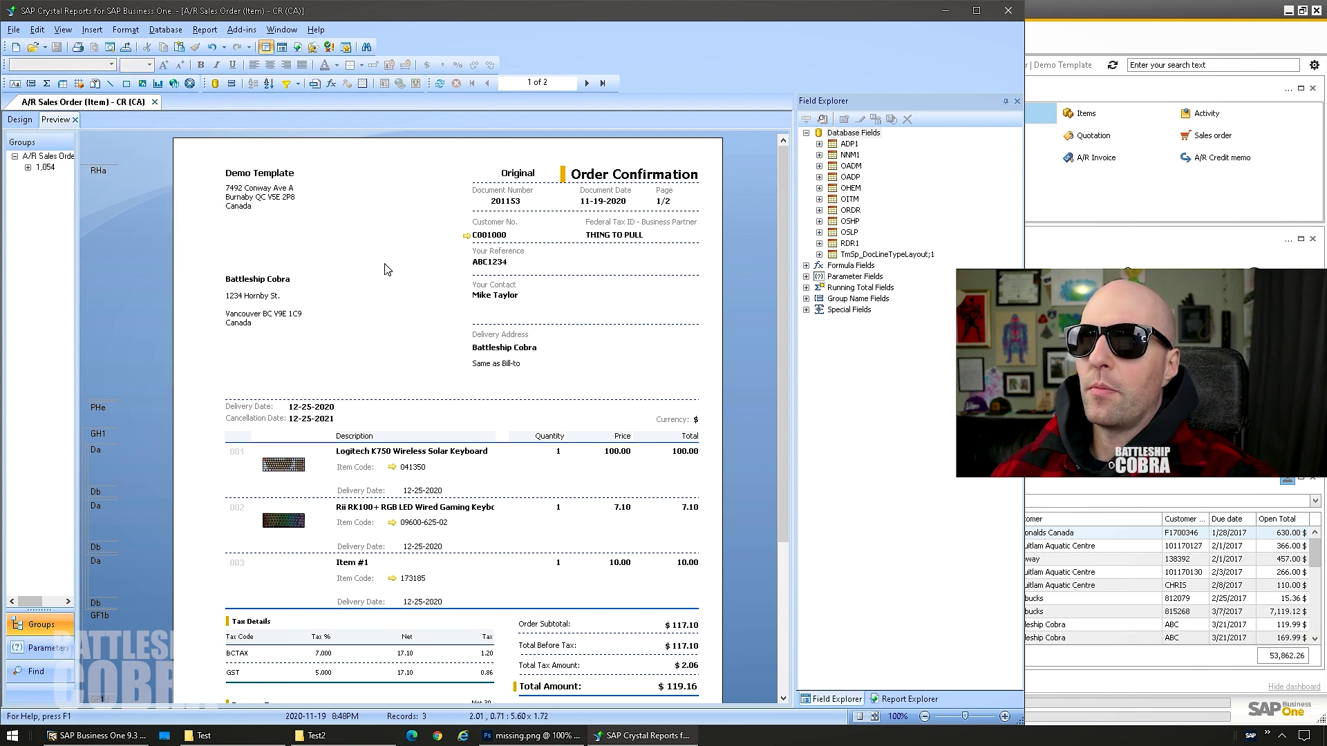
# Insert the missing.png picture into the empty area of Report Header a, between the company address and the document details
pyautogui.click(92, 30)
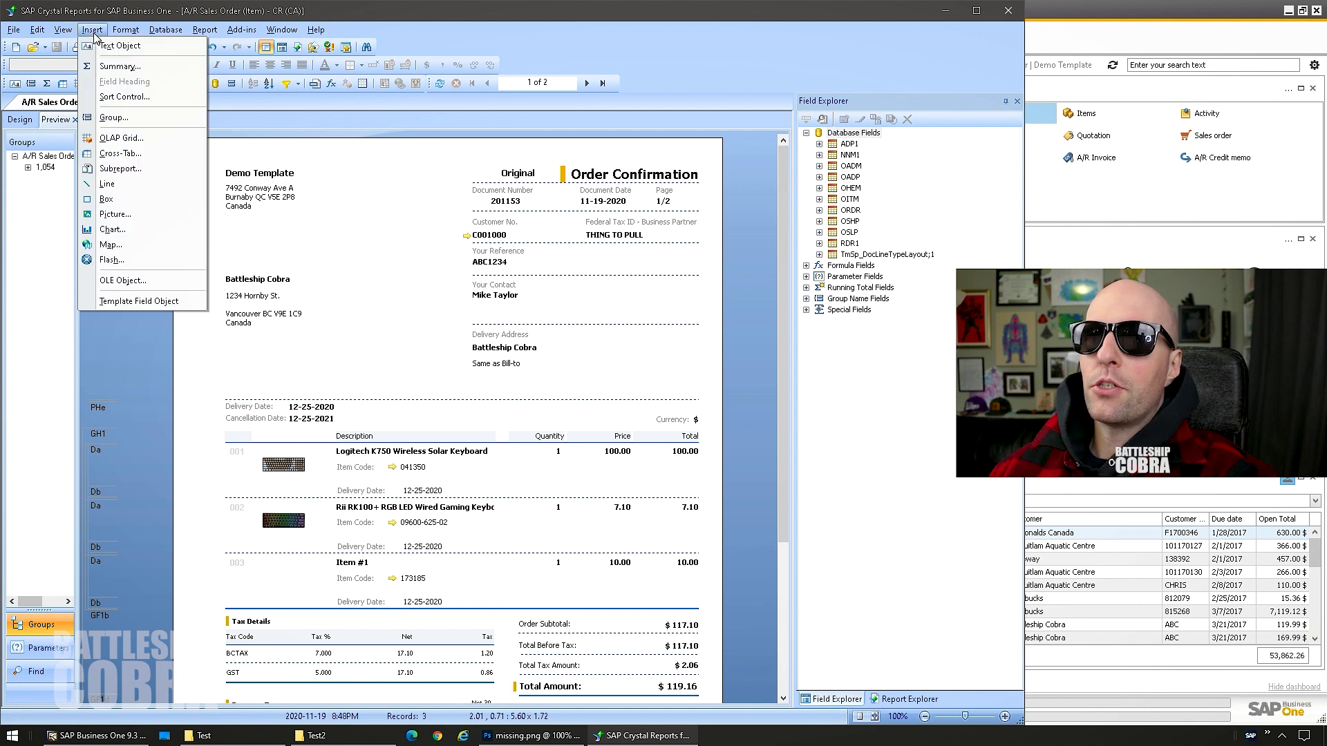
pyautogui.click(125, 213)
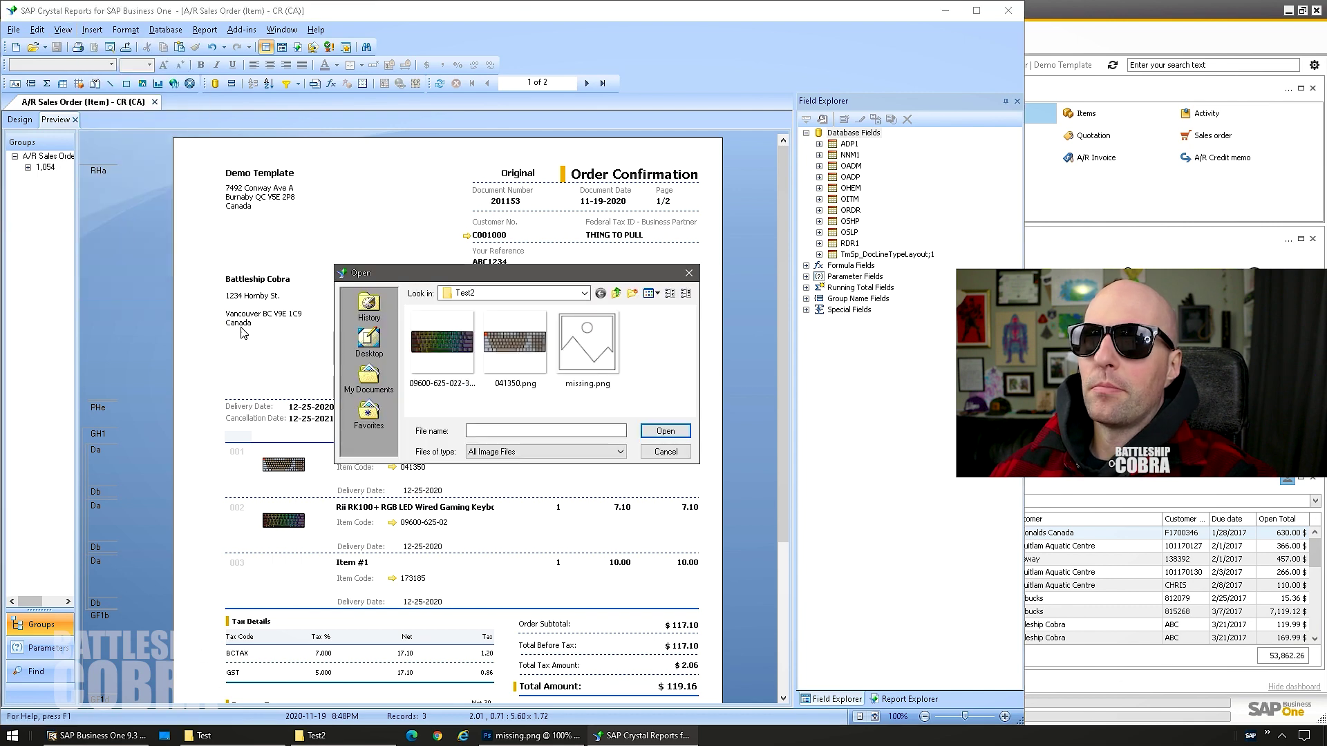
pyautogui.doubleClick(586, 338)
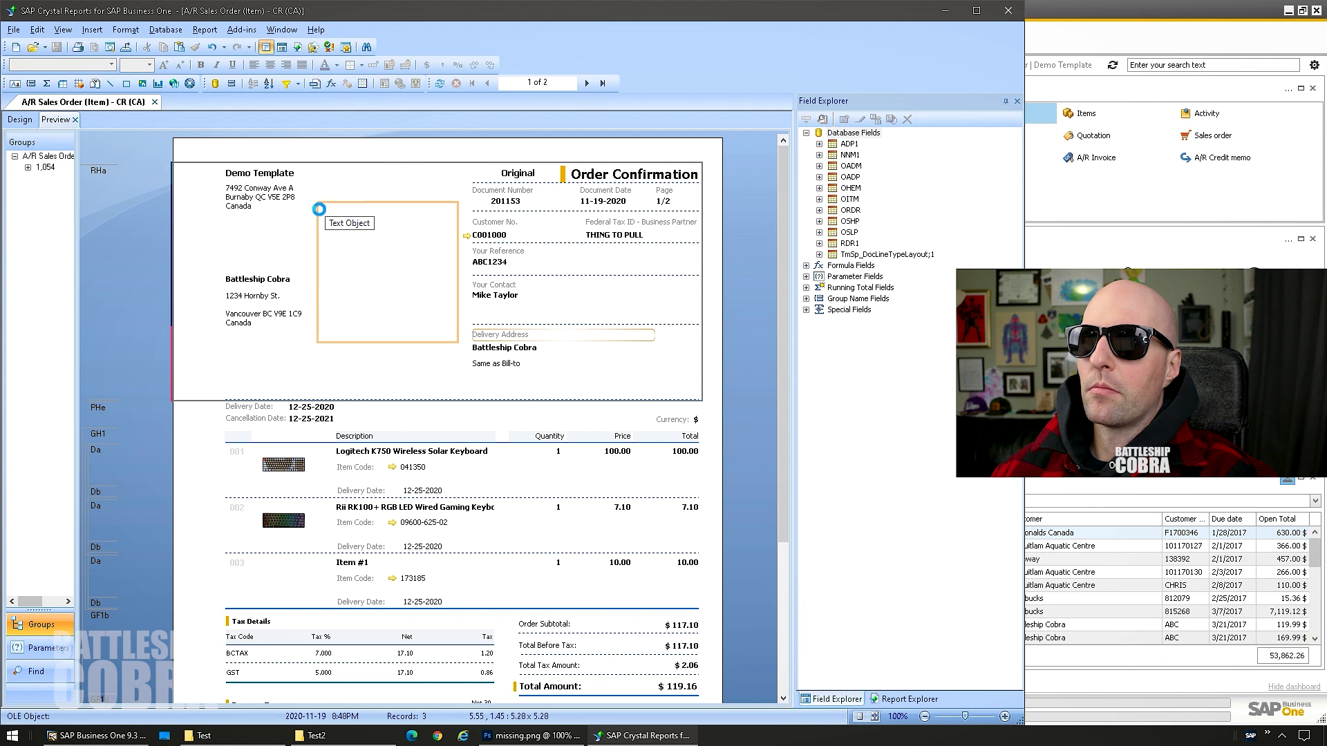
pyautogui.click(316, 216)
pyautogui.rightClick(382, 263)
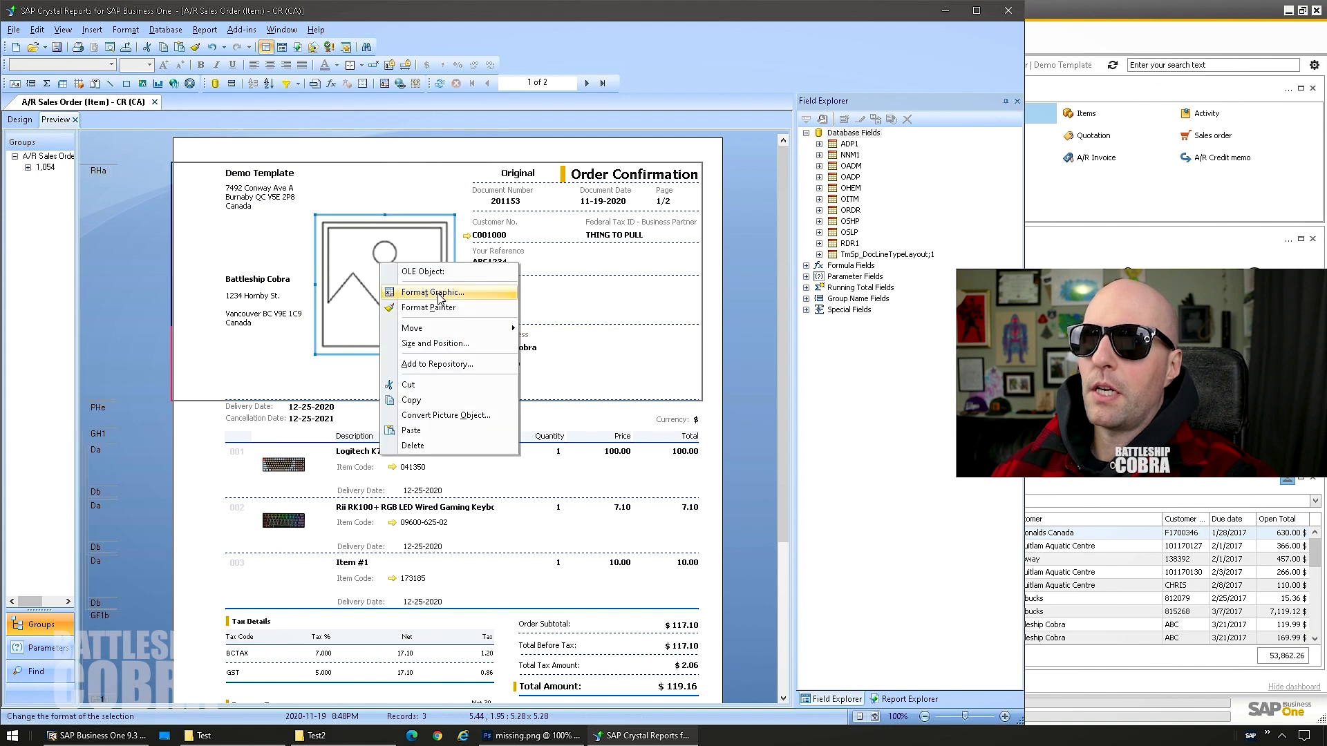
pyautogui.click(440, 293)
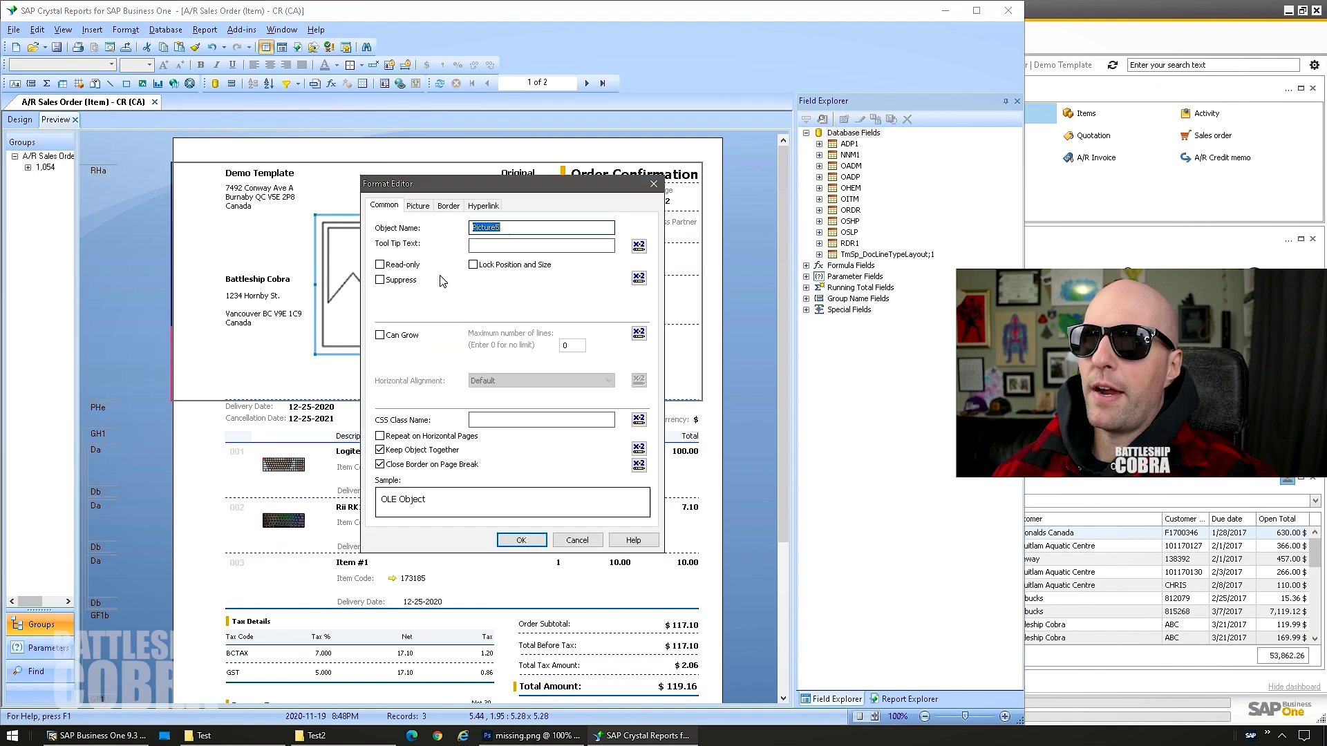
pyautogui.click(418, 205)
pyautogui.doubleClick(593, 299)
pyautogui.click(587, 540)
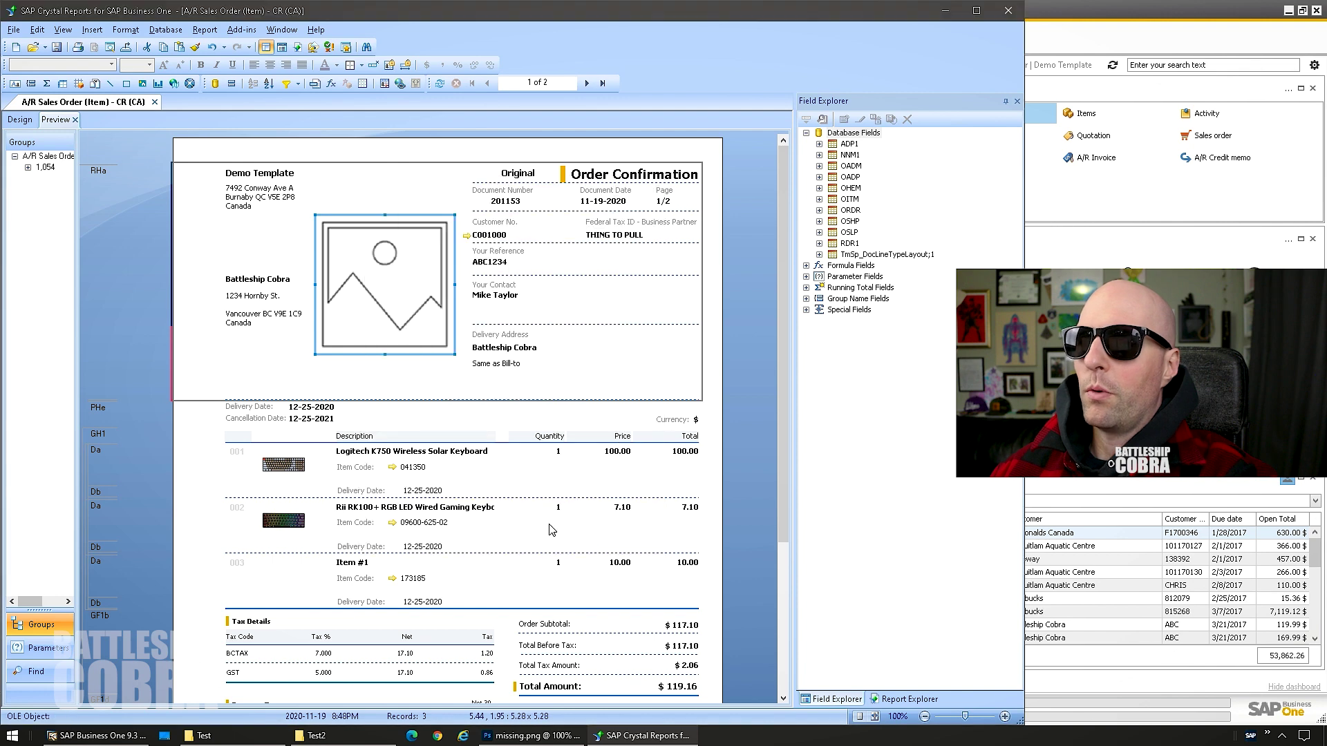
# Check the width and height settings of the item picture in Details a
pyautogui.click(280, 461)
pyautogui.rightClick(276, 457)
pyautogui.click(323, 497)
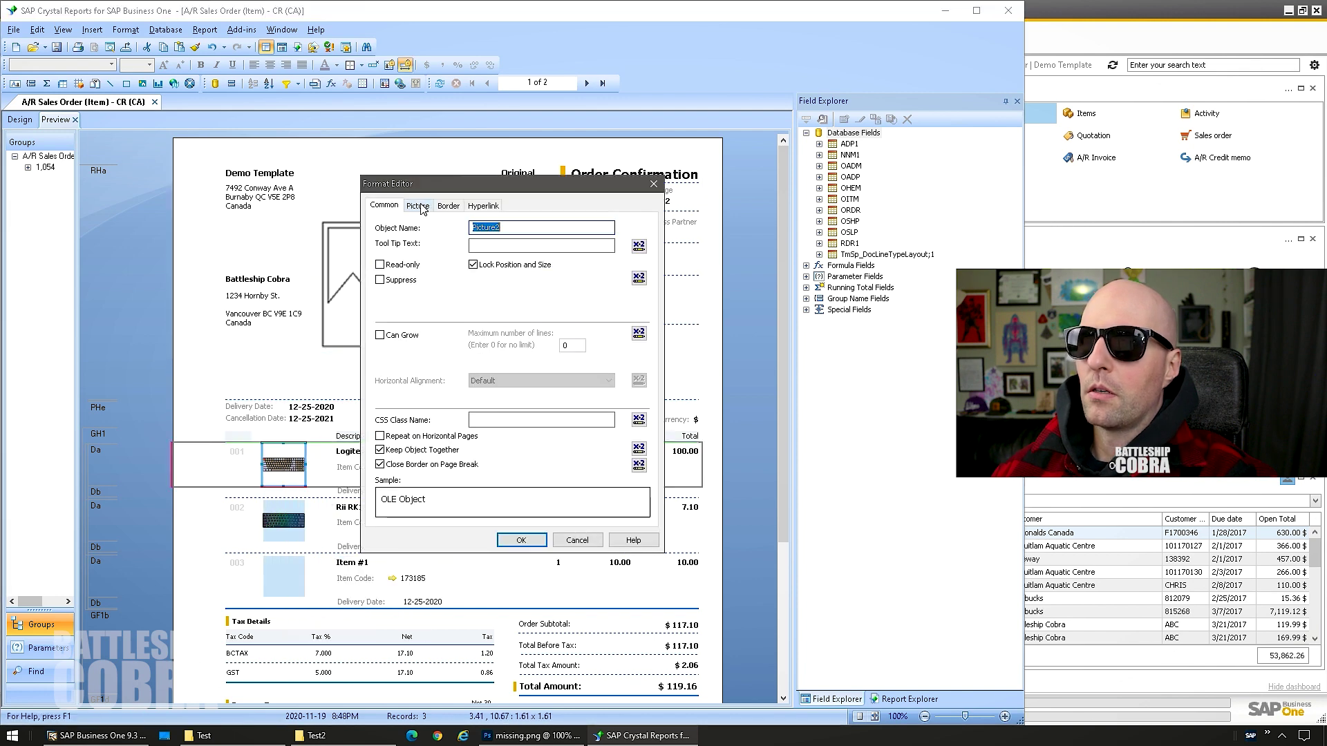
pyautogui.click(418, 206)
pyautogui.click(595, 300)
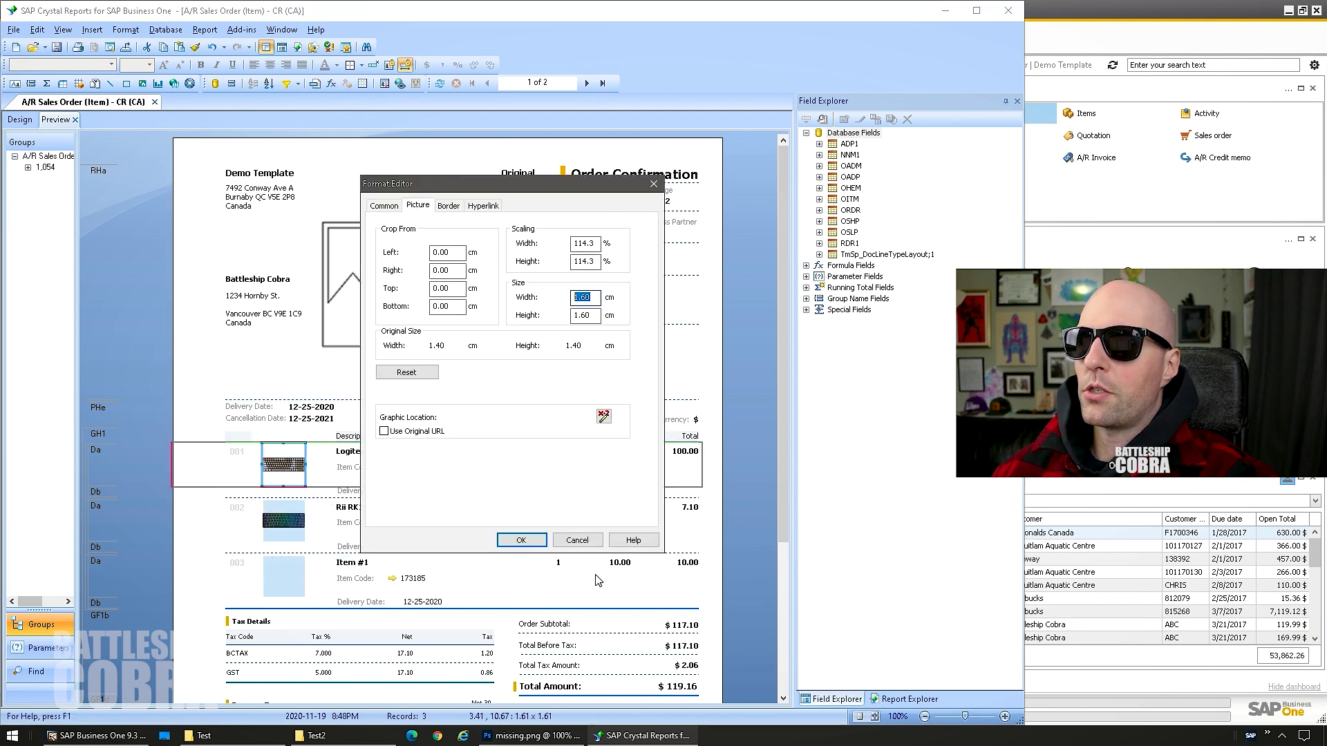
pyautogui.click(577, 540)
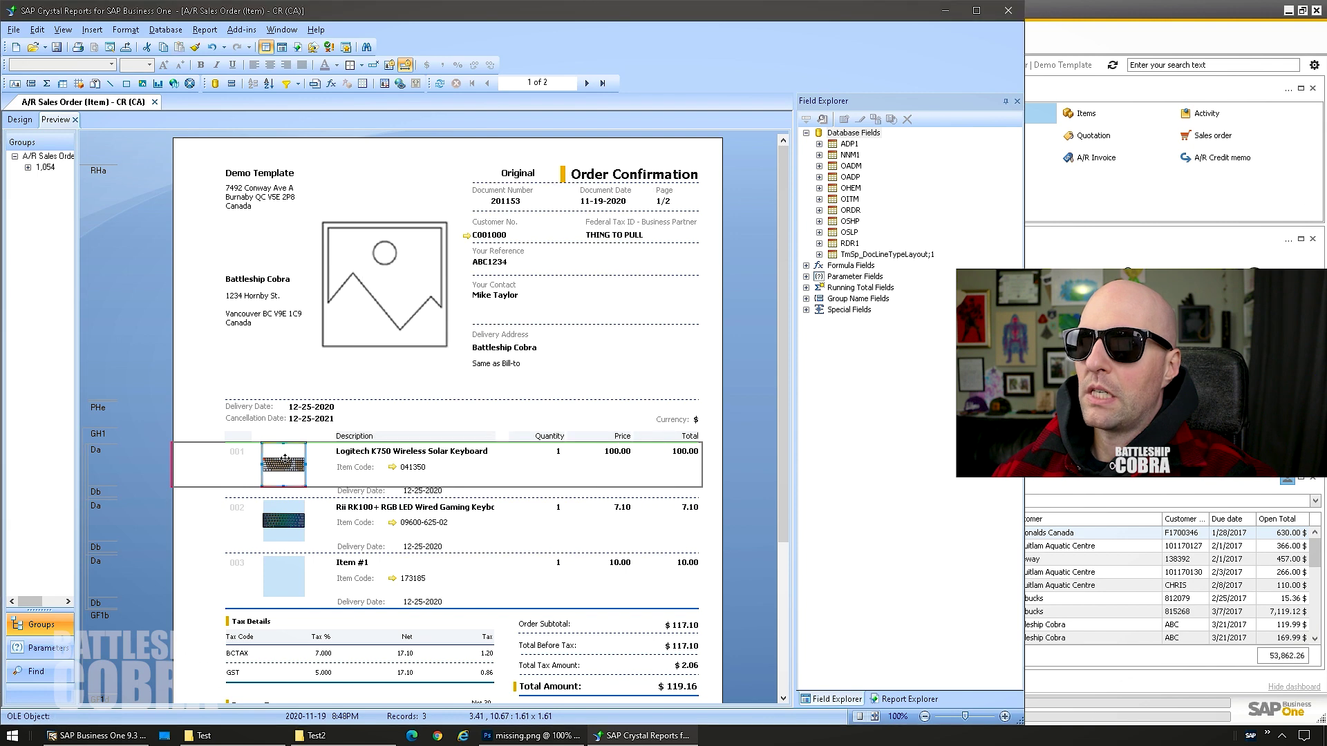
# Set the width and height of the missing.png placeholder picture in Report Header a to 1.60 cm
pyautogui.rightClick(374, 292)
pyautogui.click(425, 317)
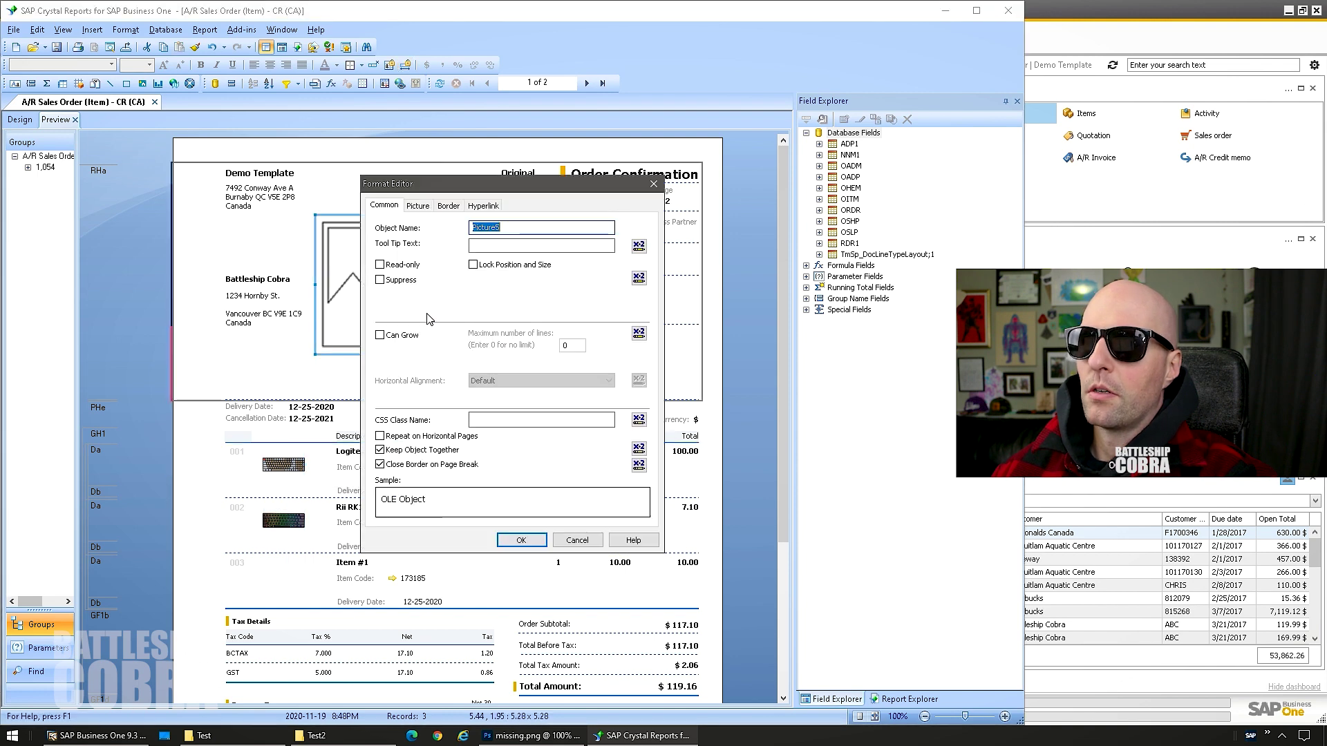
pyautogui.click(417, 206)
pyautogui.click(583, 297)
pyautogui.press('Tab')
pyautogui.write('1.60')
pyautogui.click(521, 540)
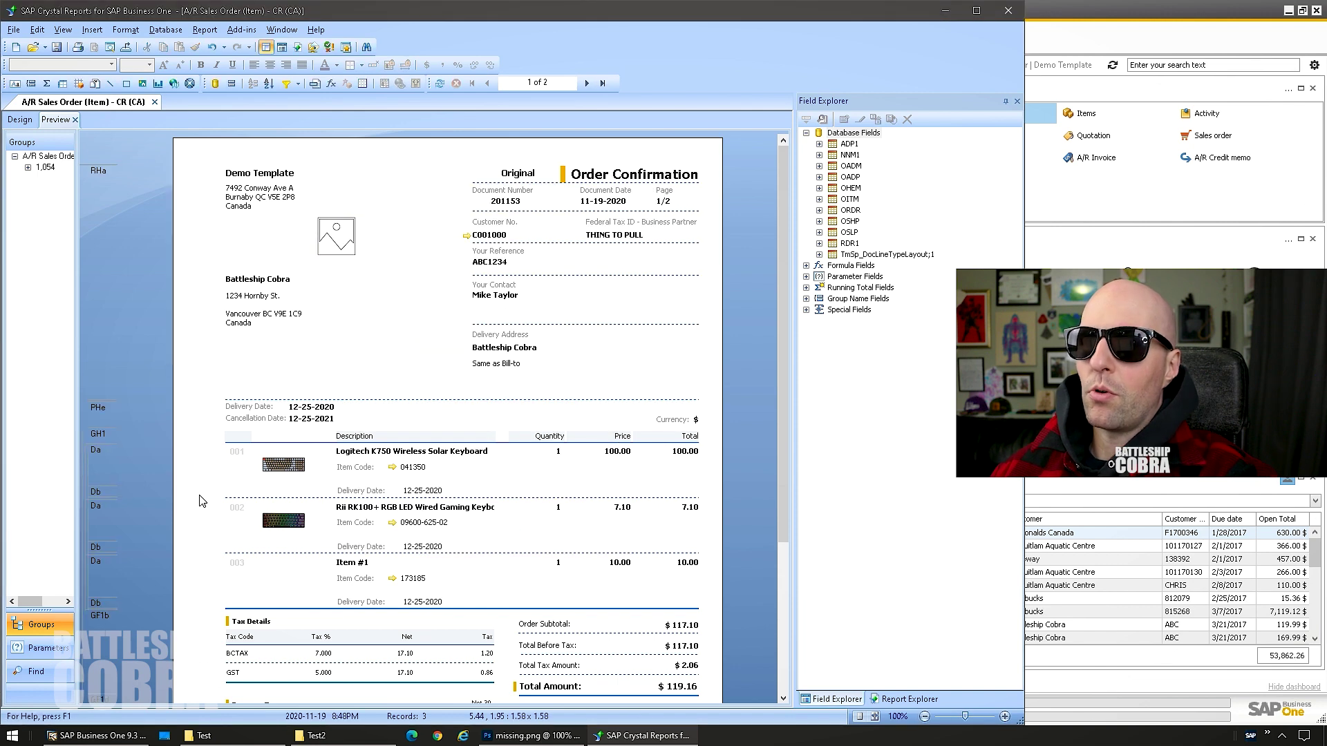
# Move the missing.png placeholder picture from Report Header a into Details a, overlapping the item picture
pyautogui.click(30, 120)
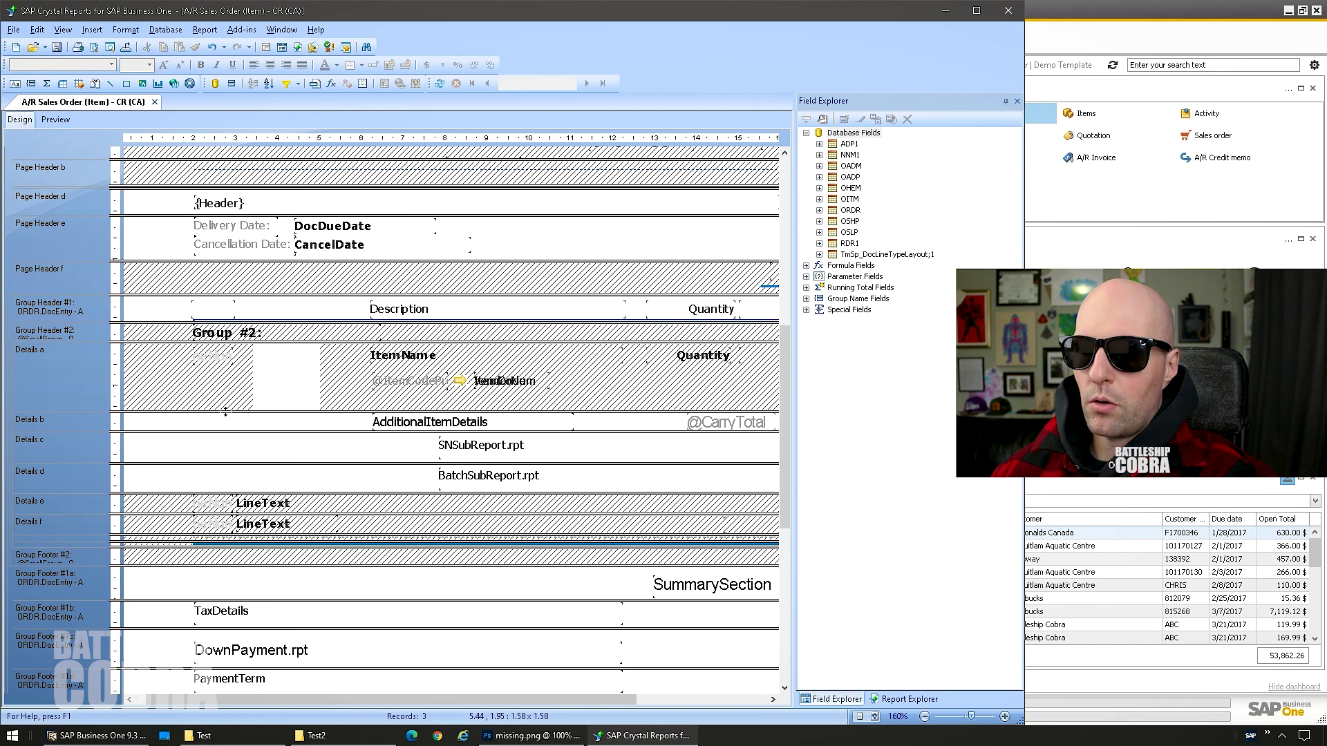
pyautogui.scroll(10, 238, 457)
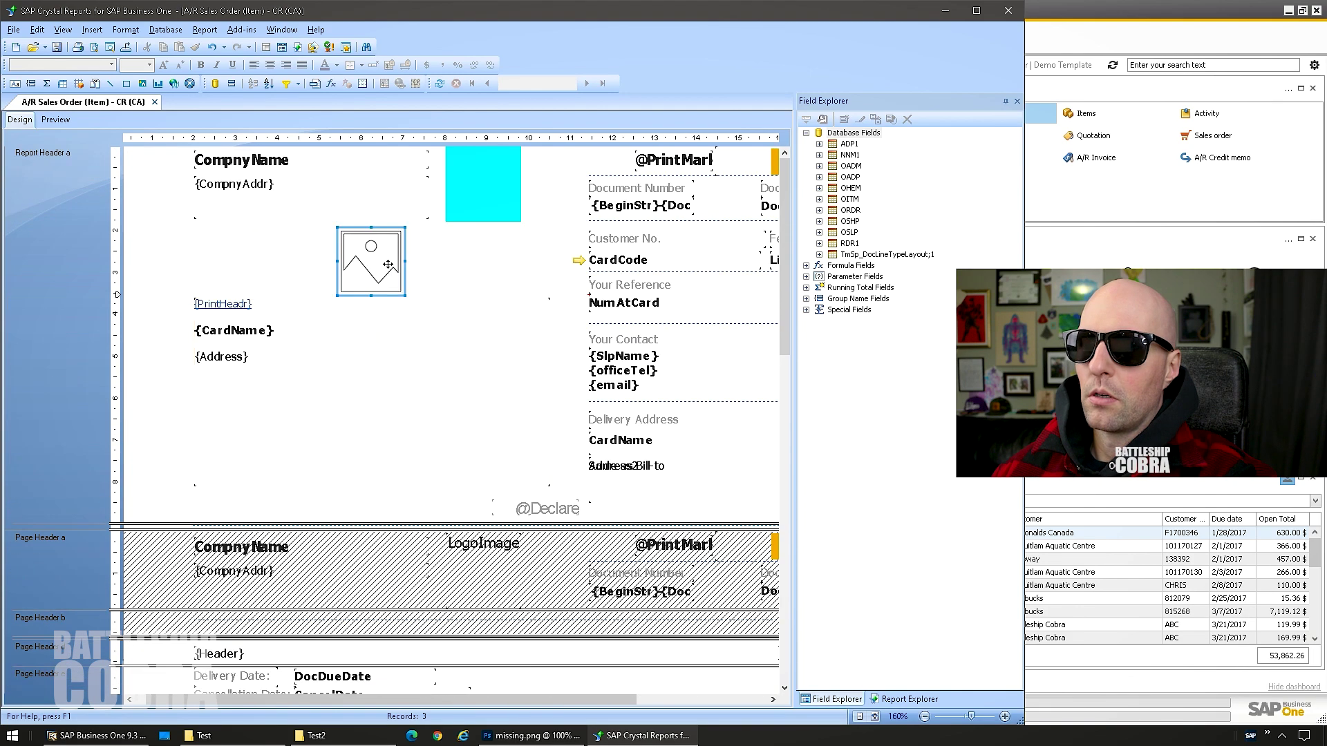
pyautogui.scroll(-8, 399, 333)
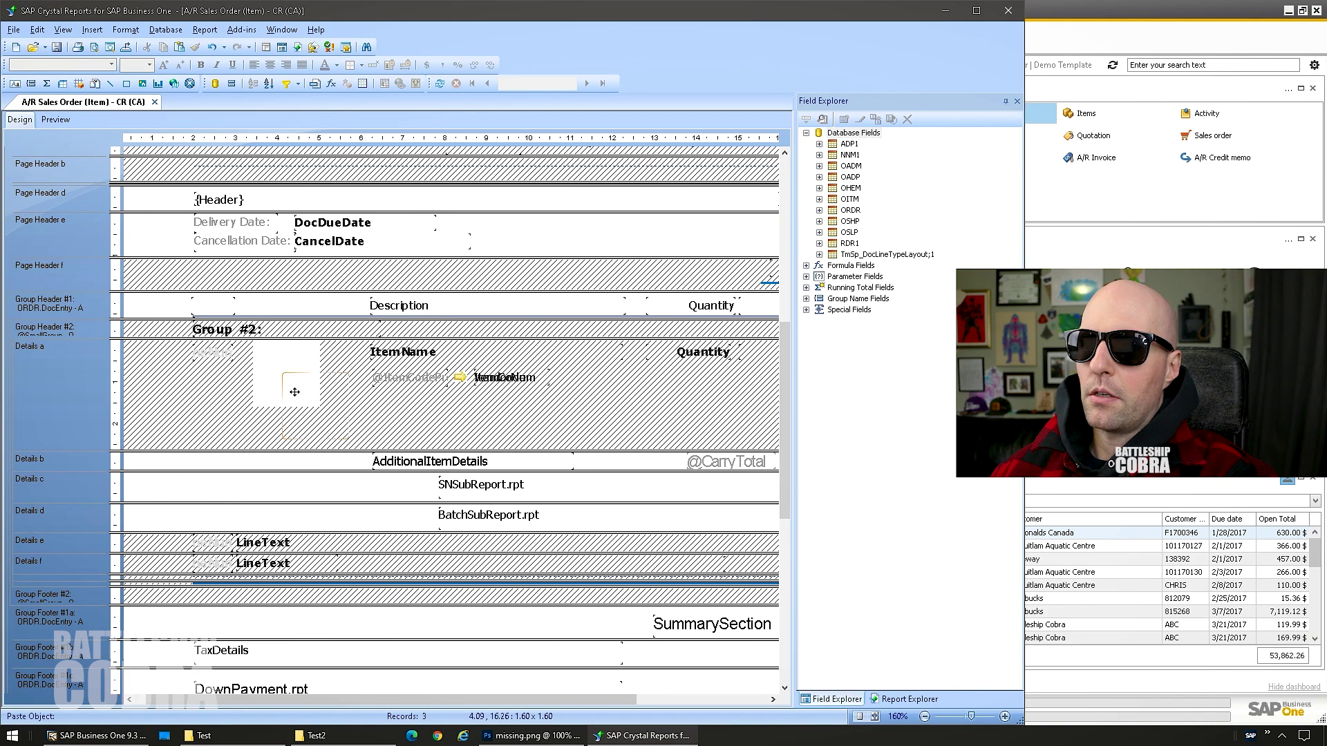
pyautogui.moveTo(319, 384); pyautogui.dragTo(291, 352)
# Align the top and left edges of the placeholder with the item picture in Details a
pyautogui.rightClick(291, 352)
pyautogui.moveTo(345, 405)
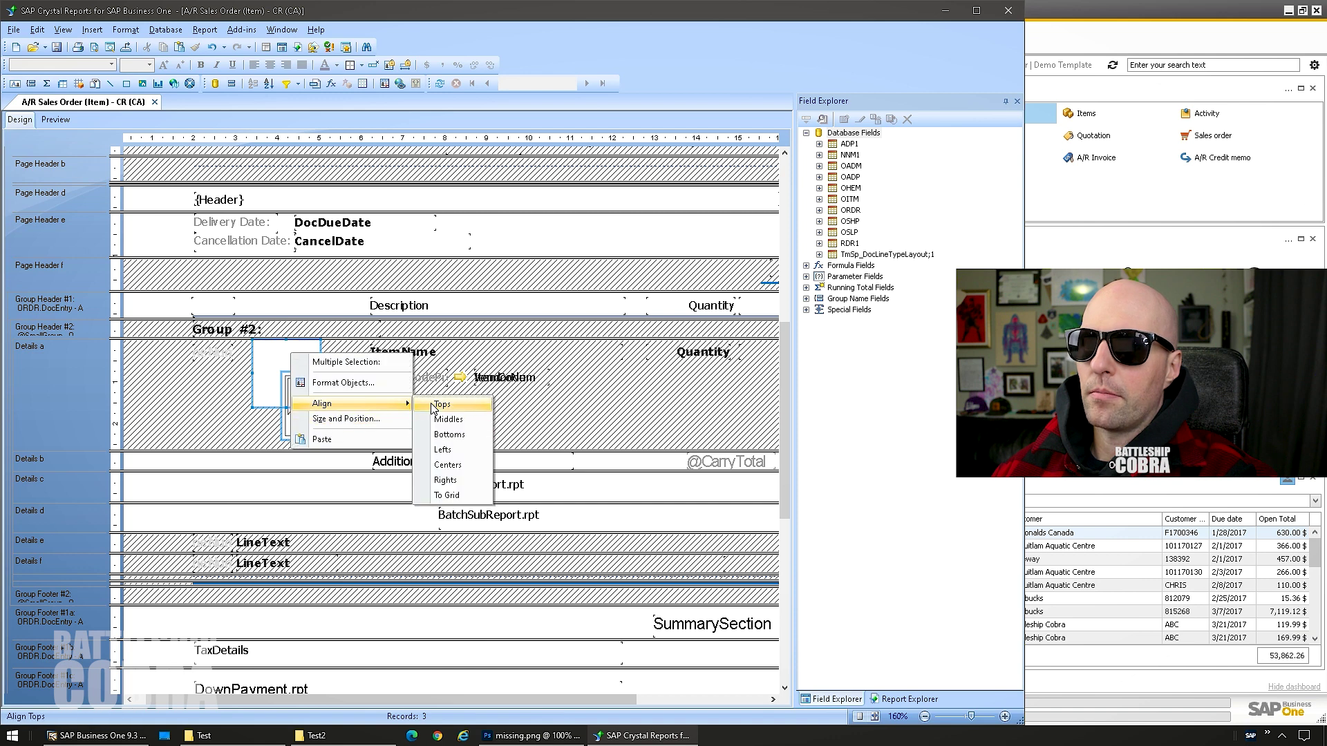
pyautogui.click(442, 403)
pyautogui.rightClick(272, 379)
pyautogui.moveTo(307, 431)
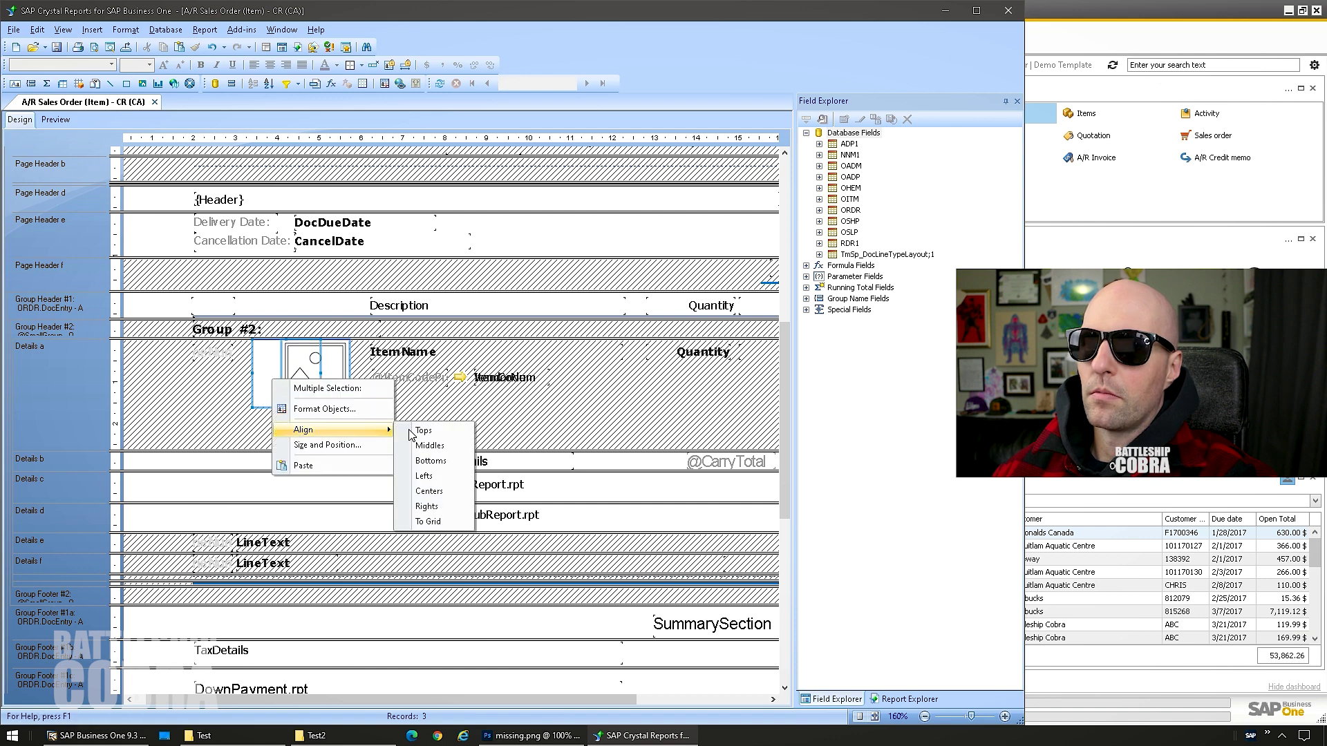
pyautogui.click(432, 478)
pyautogui.click(354, 440)
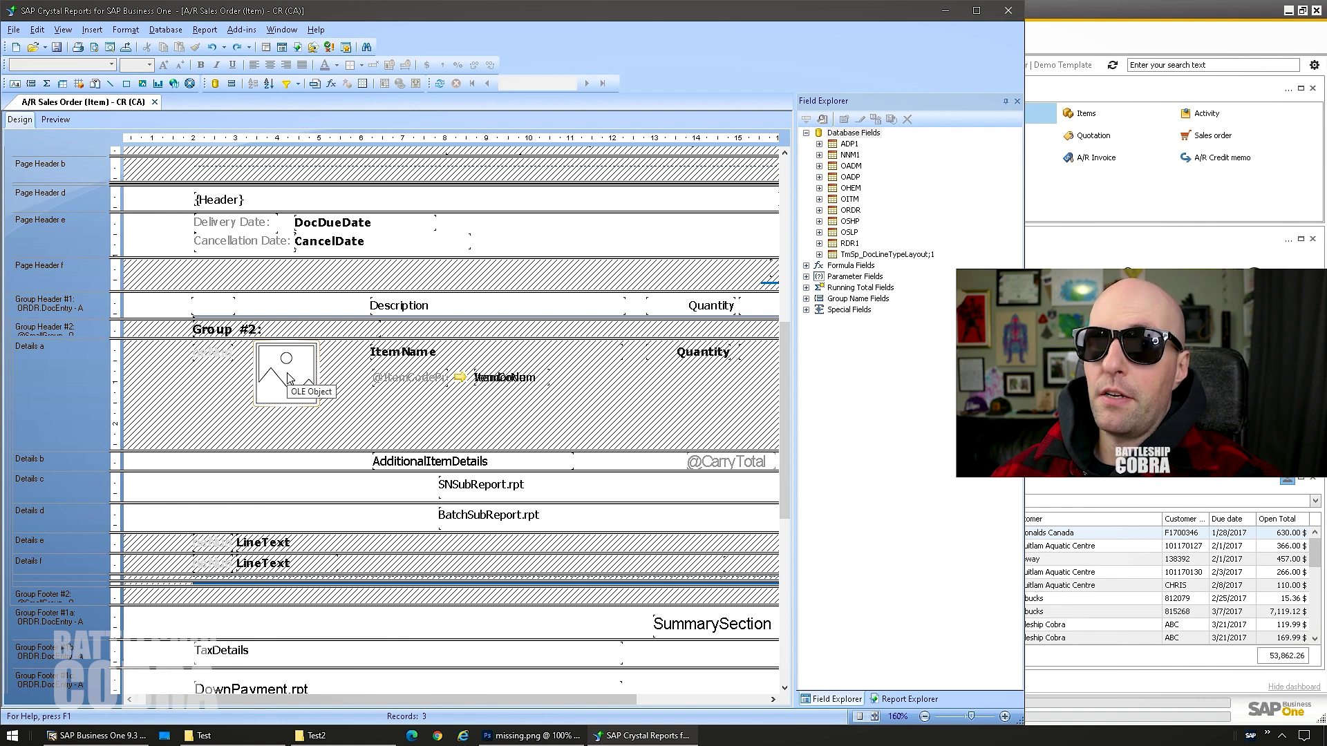
# Suppress the placeholder picture in Details a with the formula Len({OITM.PicturName}) > 0 and save its formatting
pyautogui.rightClick(286, 371)
pyautogui.click(340, 400)
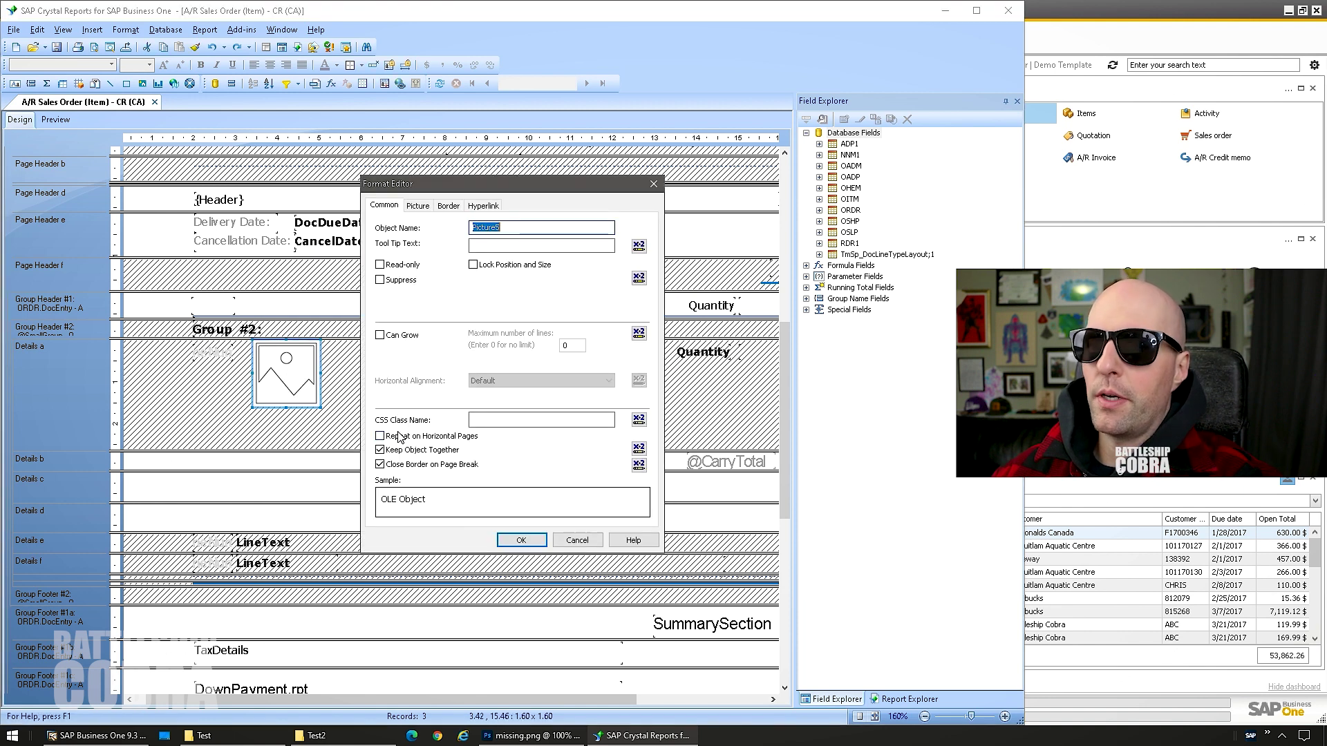
pyautogui.click(639, 277)
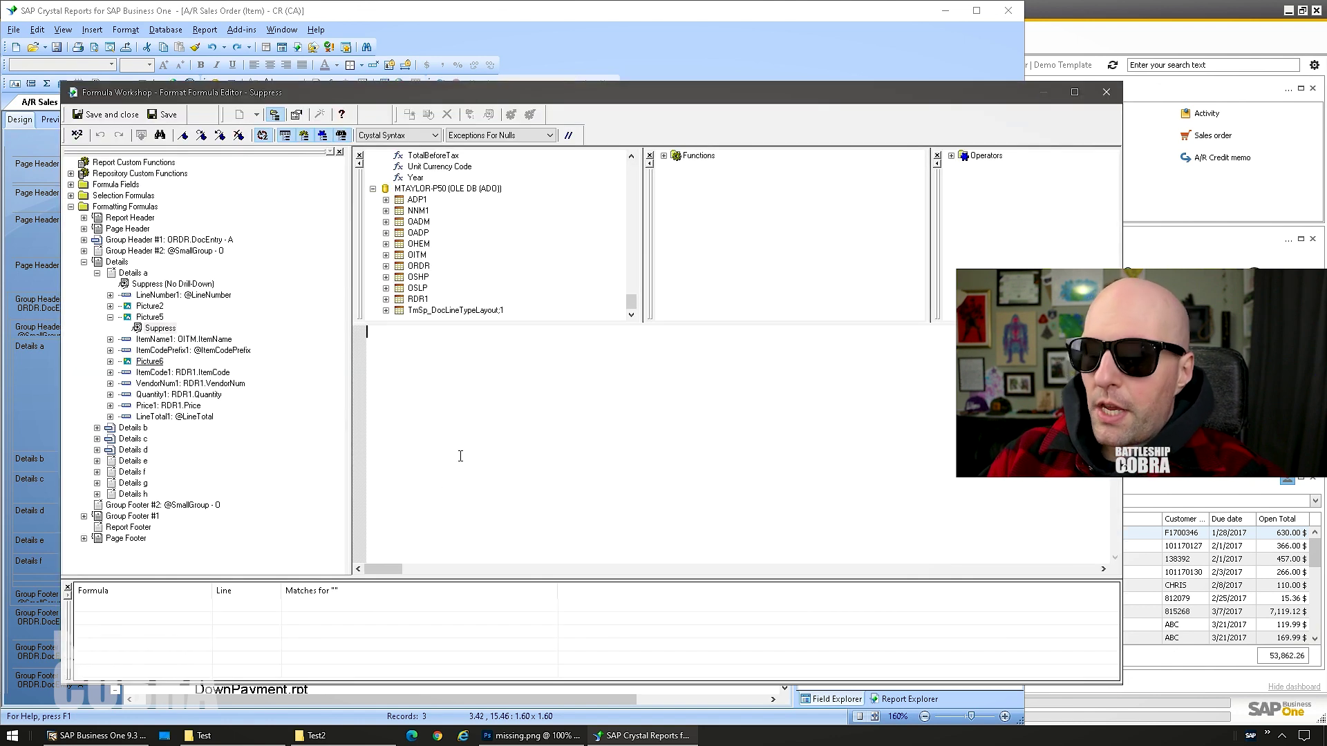
pyautogui.write('{OI')
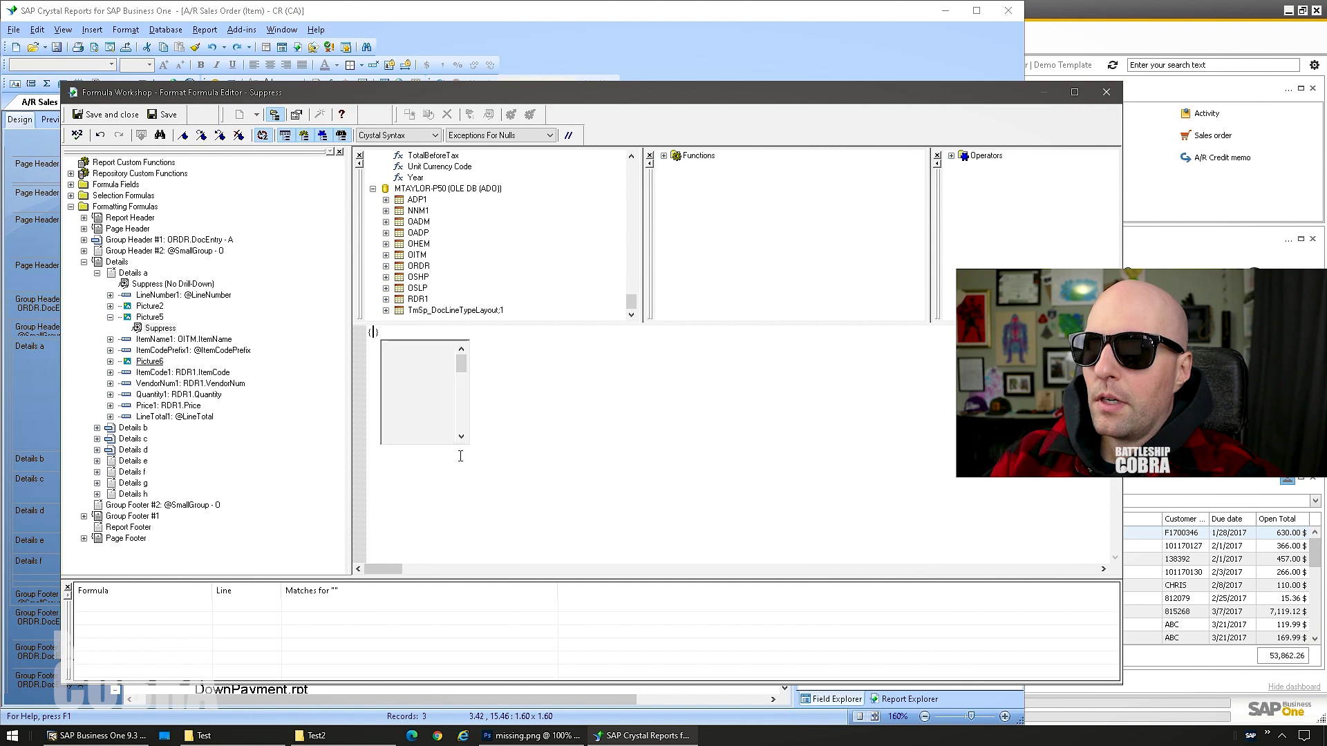
pyautogui.write('TM.Pictur')
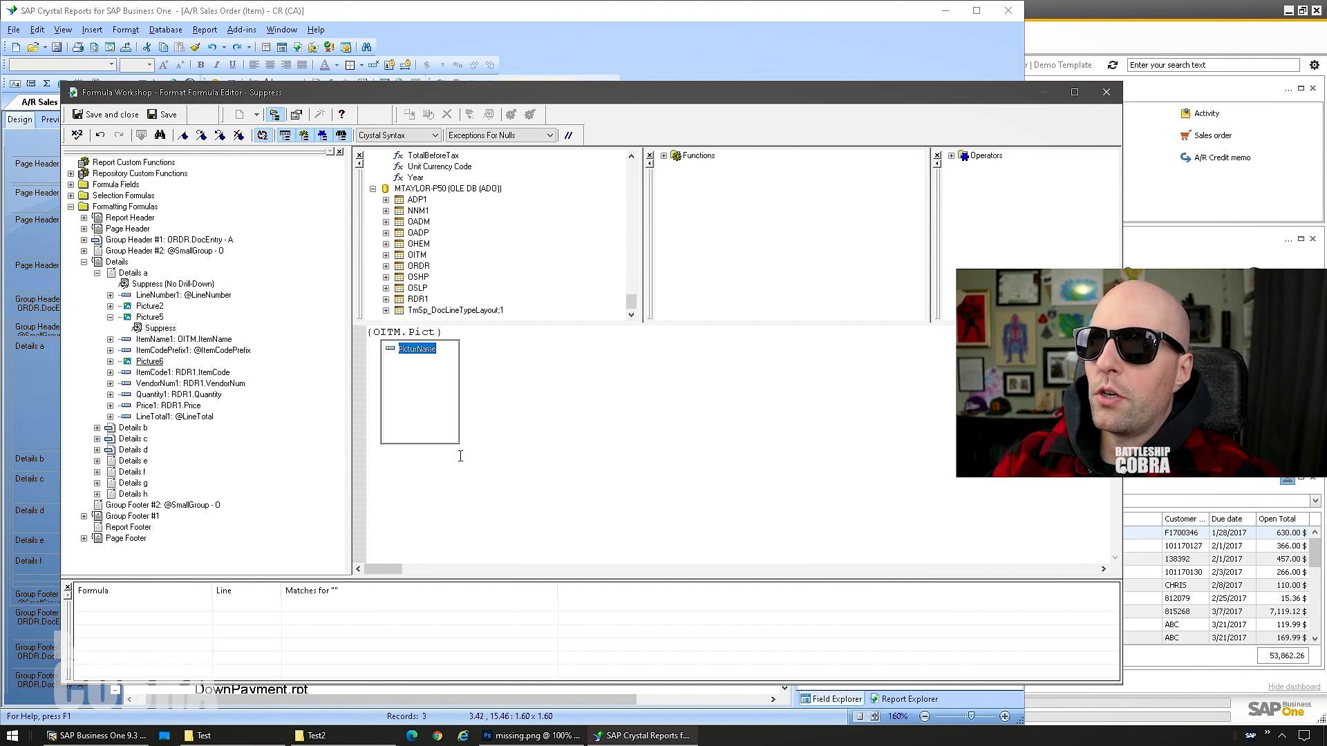
pyautogui.write('Name')
pyautogui.press('Home')
pyautogui.write('Len(')
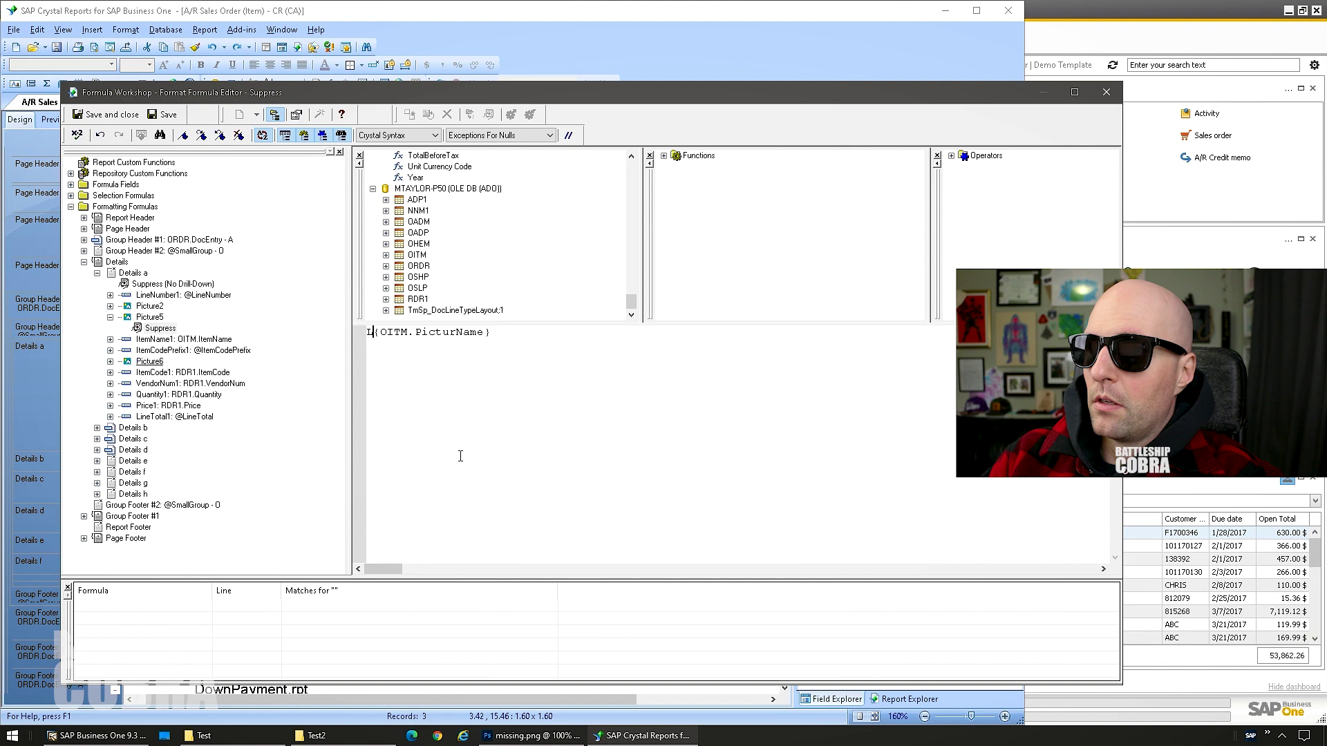
pyautogui.press('End')
pyautogui.write(')')
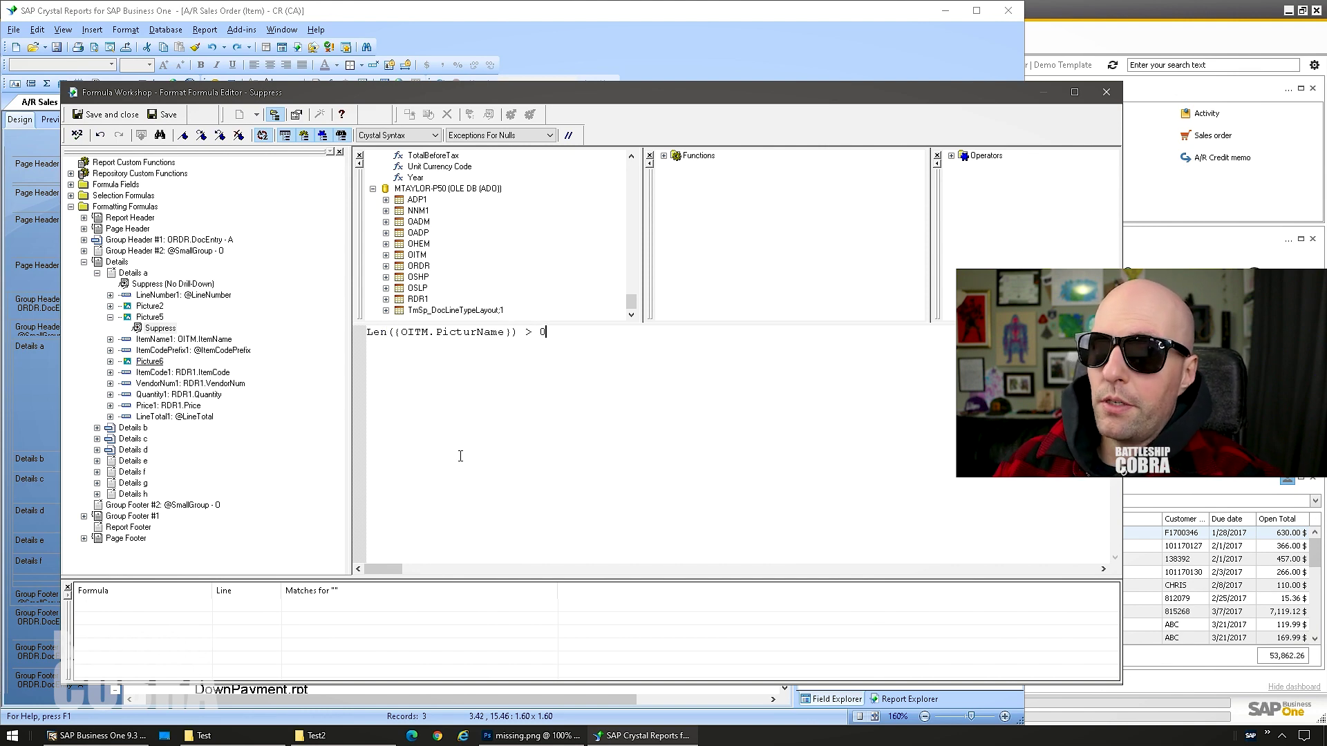
pyautogui.hotkey('ctrl', 'a')
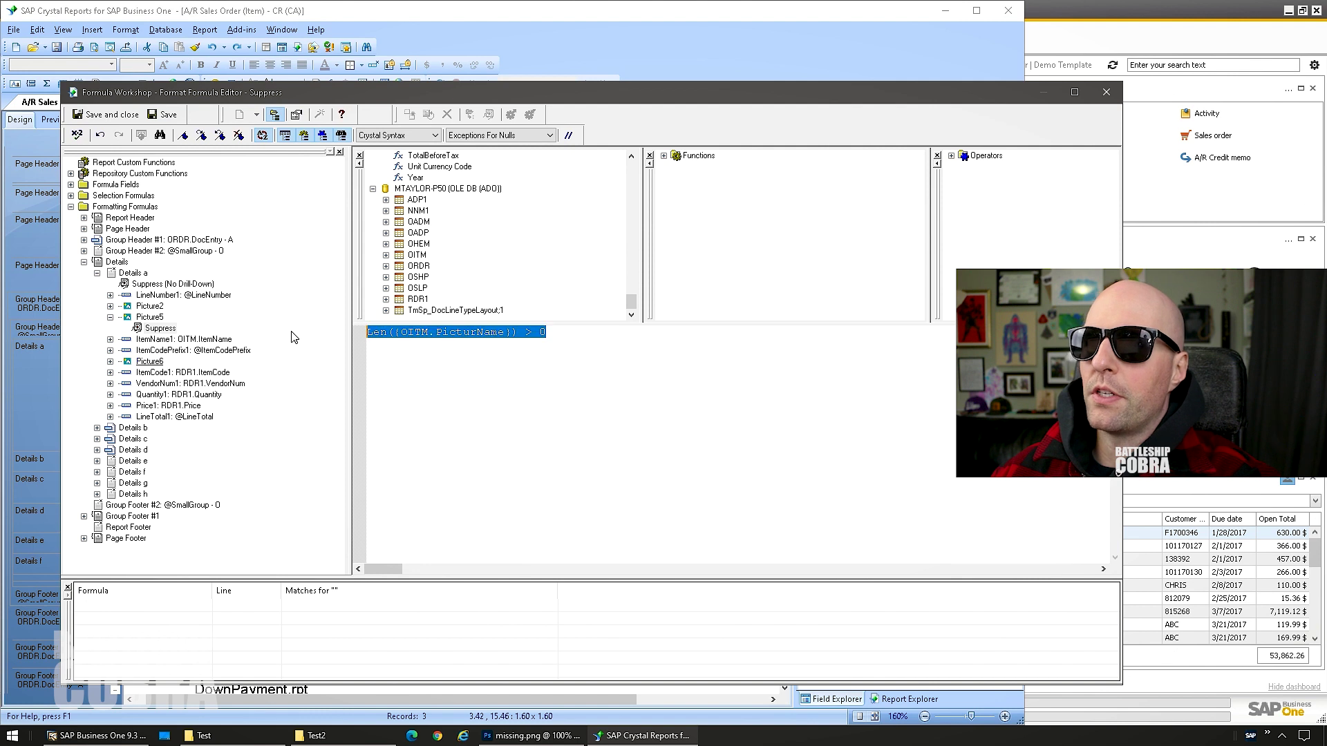
pyautogui.click(638, 345)
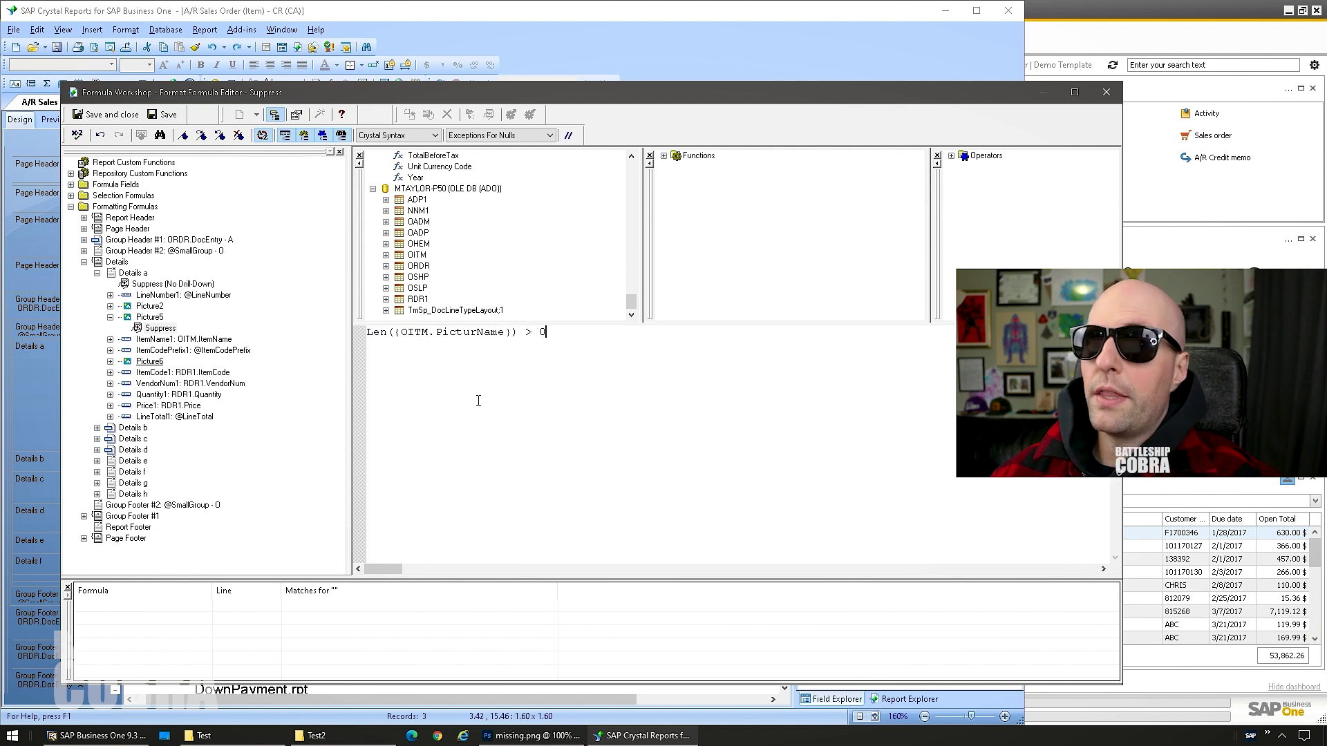
pyautogui.hotkey('ctrl', 's')
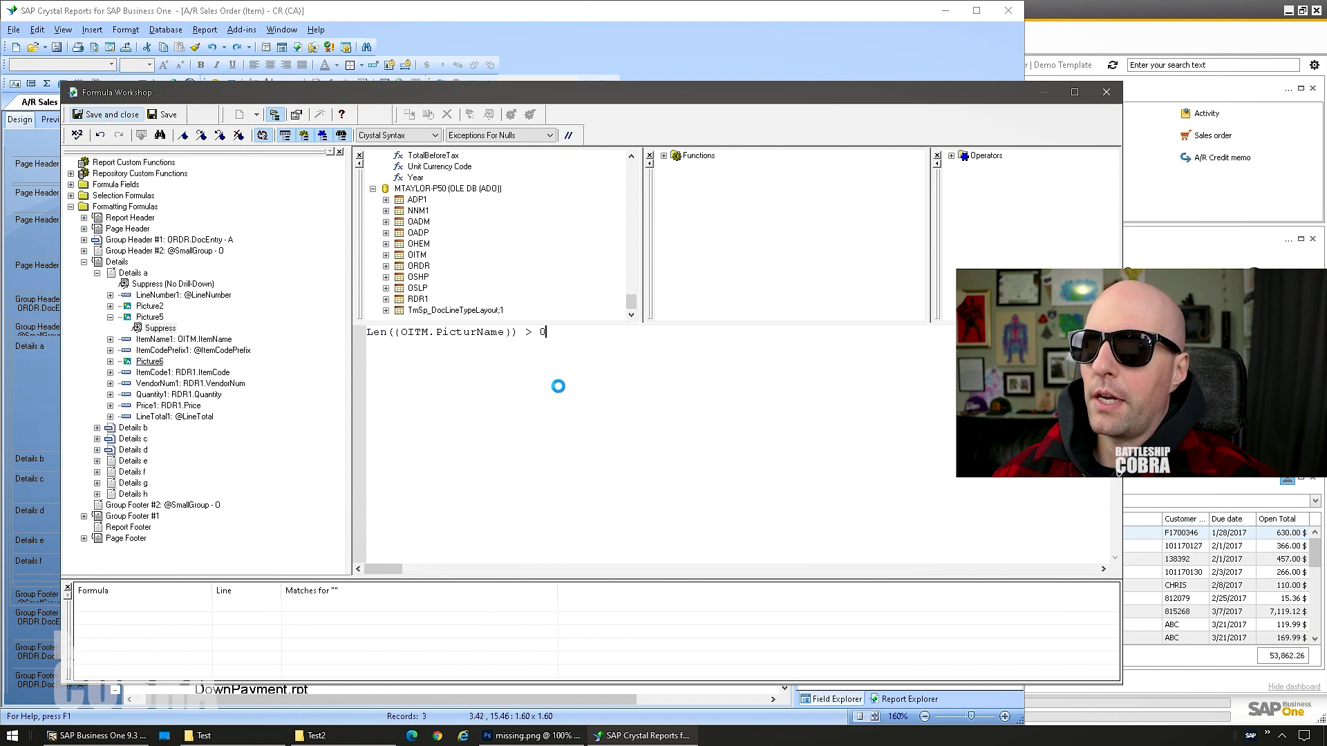
pyautogui.click(521, 543)
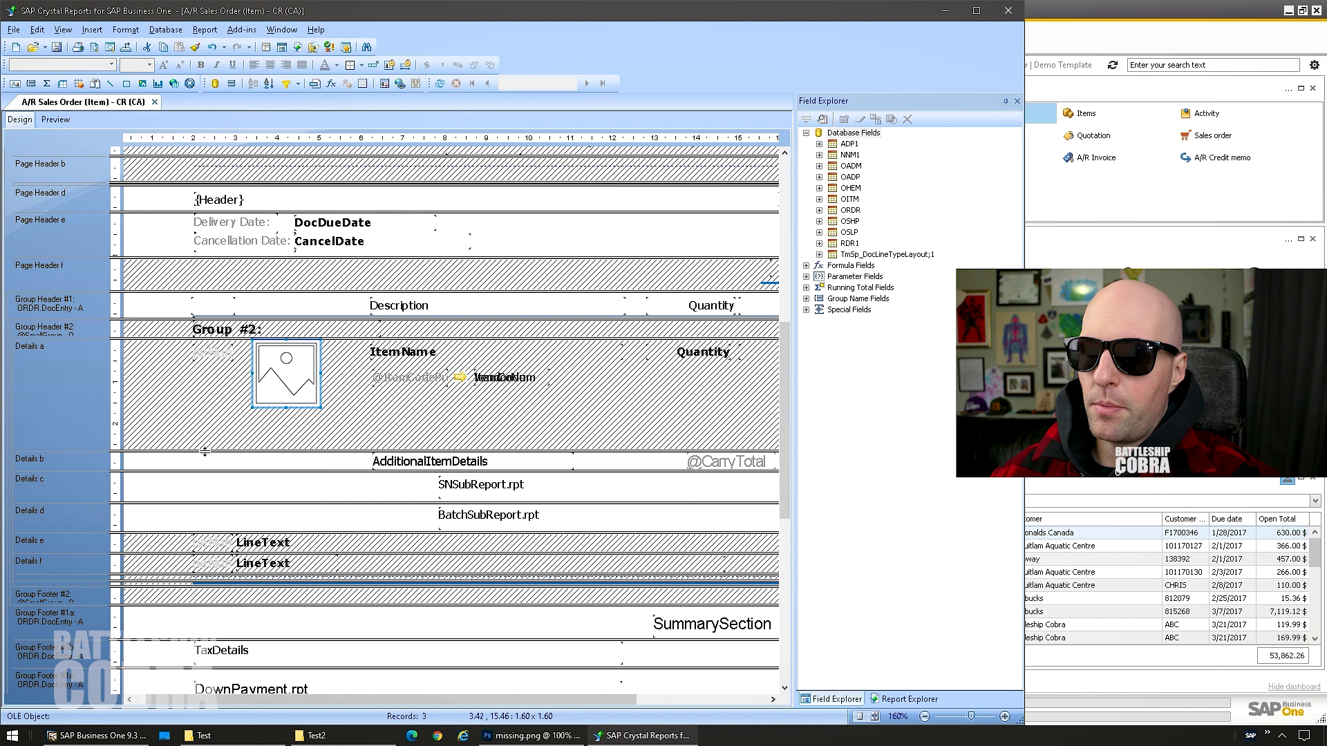
# Reduce the height of Details a to fit just below the pictures and preview the order
pyautogui.moveTo(213, 387); pyautogui.dragTo(213, 342)
pyautogui.click(55, 120)
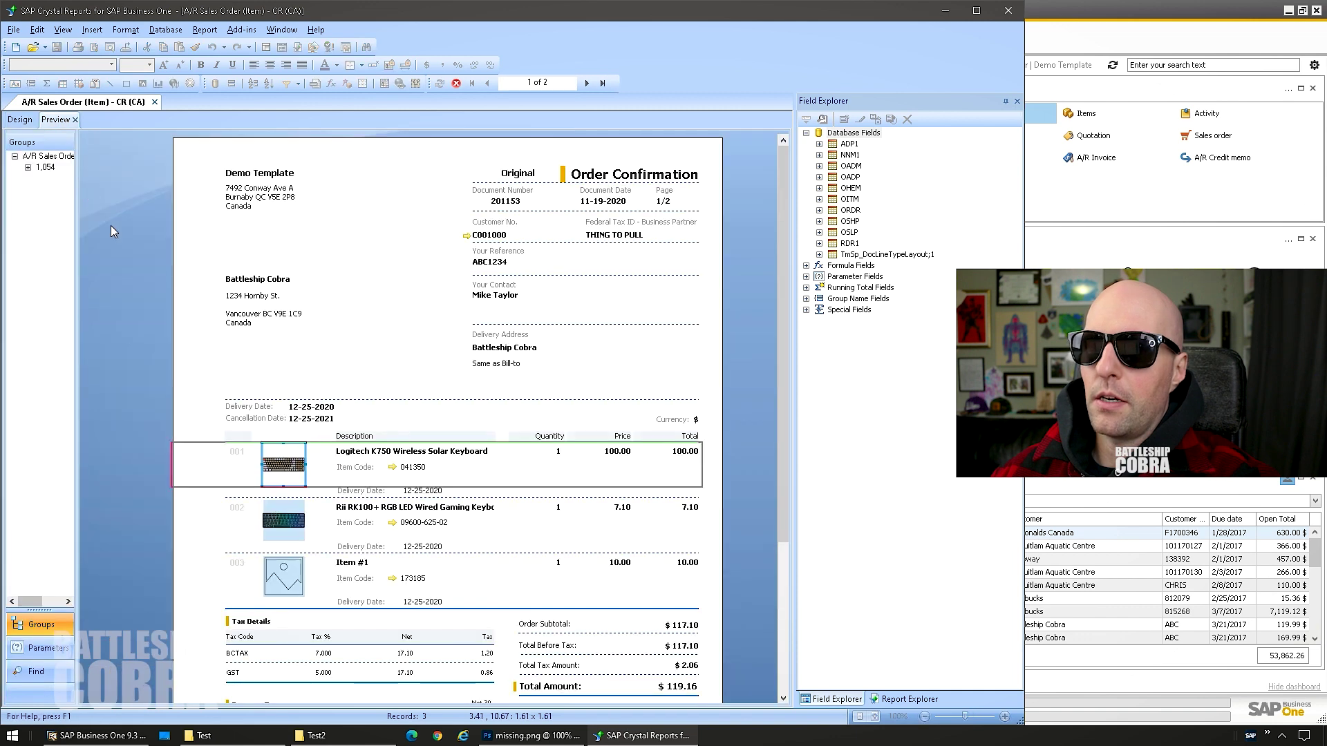
pyautogui.click(205, 537)
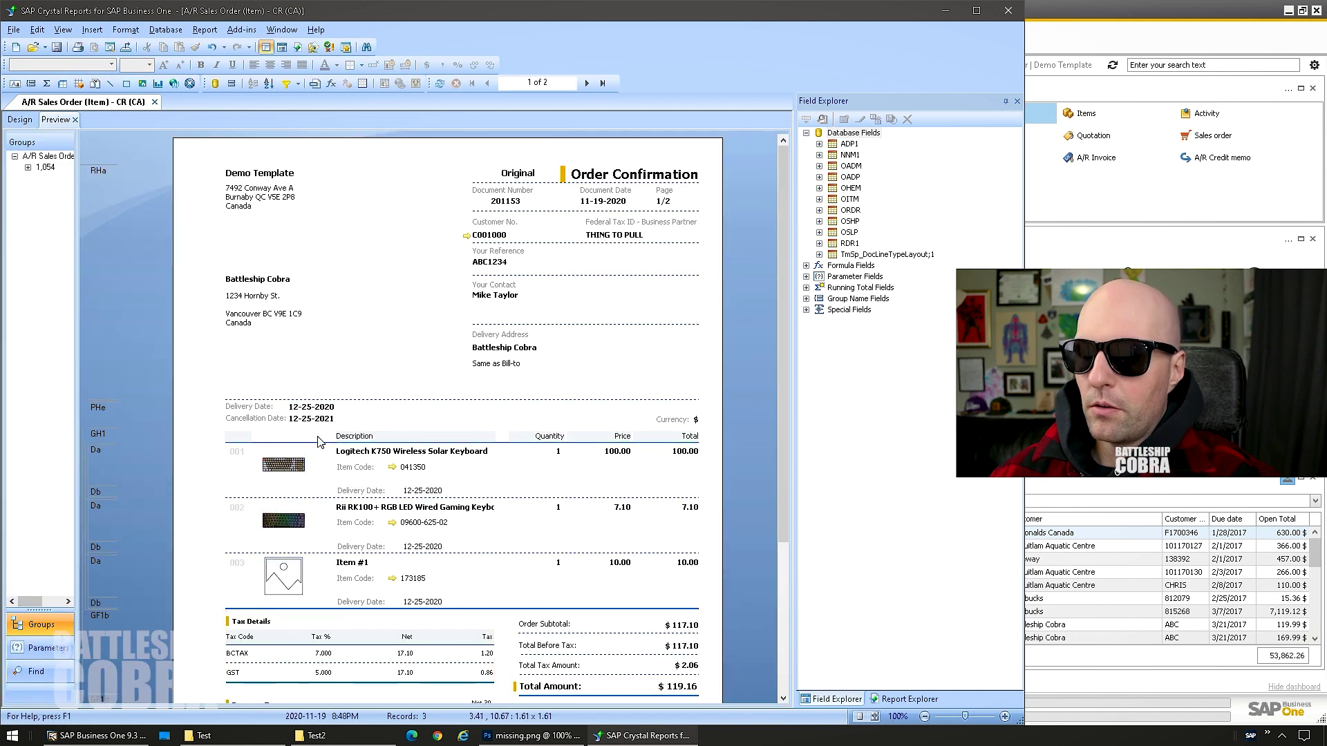
# Shift the Description heading, item name, item code fields and AdditionalItemDetails subreport left to about 5.5 cm
pyautogui.click(19, 119)
pyautogui.click(376, 304)
pyautogui.keyDown('ctrl'); pyautogui.click(385, 353); pyautogui.keyUp('ctrl')
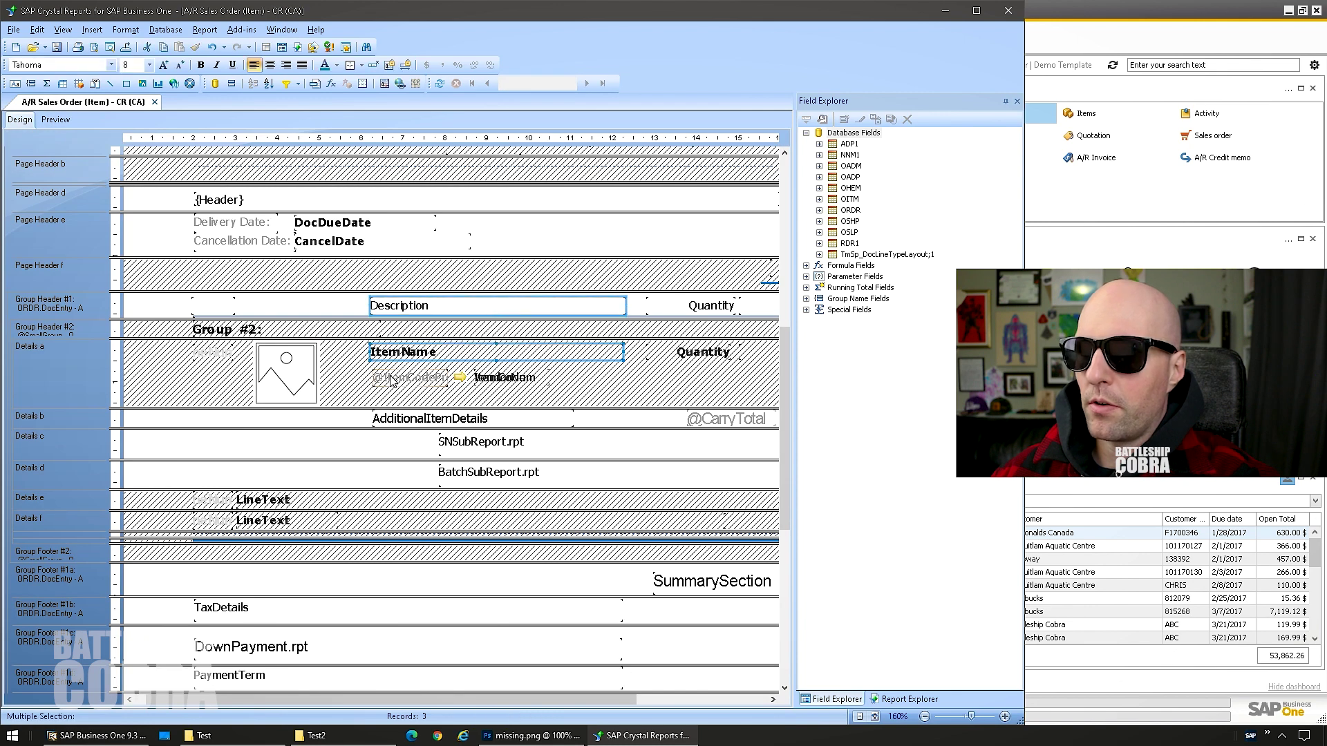
pyautogui.click(617, 409)
pyautogui.moveTo(599, 425); pyautogui.dragTo(415, 356)
pyautogui.keyDown('ctrl'); pyautogui.click(405, 306); pyautogui.keyUp('ctrl')
pyautogui.moveTo(404, 305); pyautogui.dragTo(401, 305)
pyautogui.press('Left')
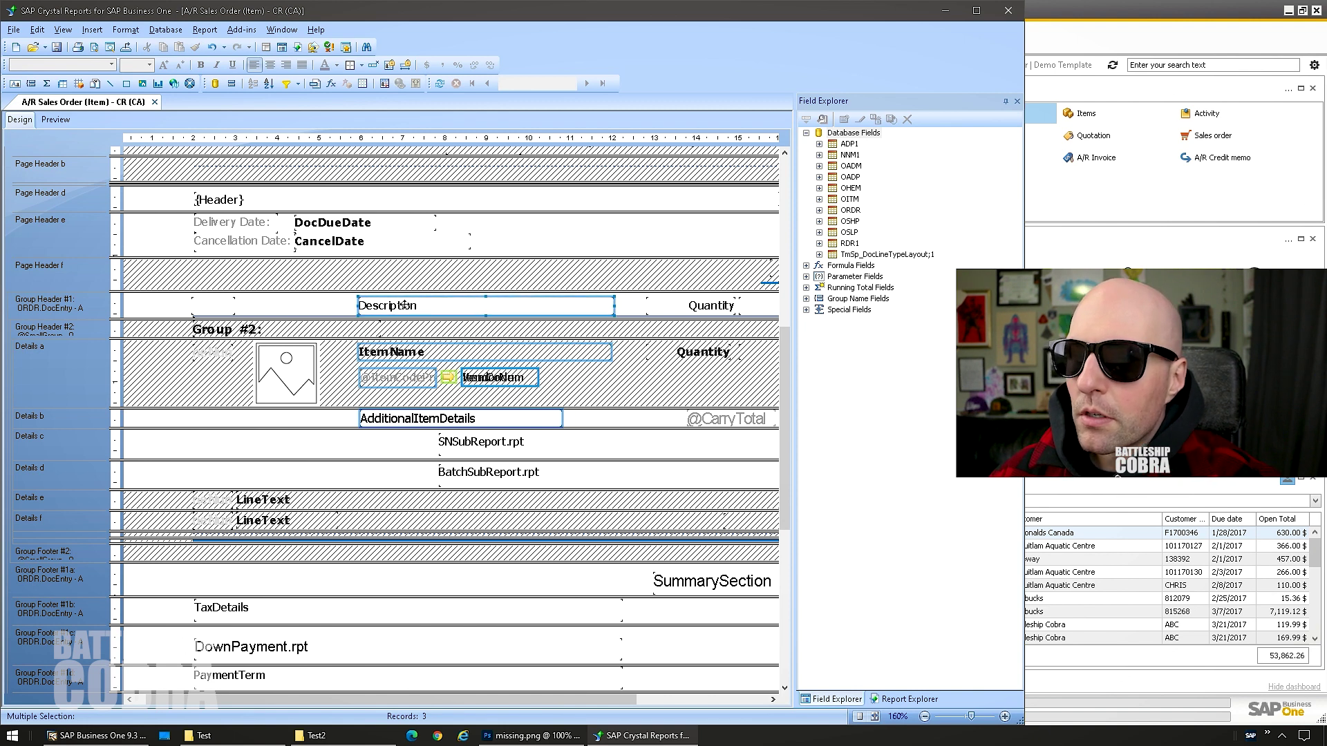
pyautogui.press('Left')
pyautogui.press('Left')
pyautogui.press('Left')
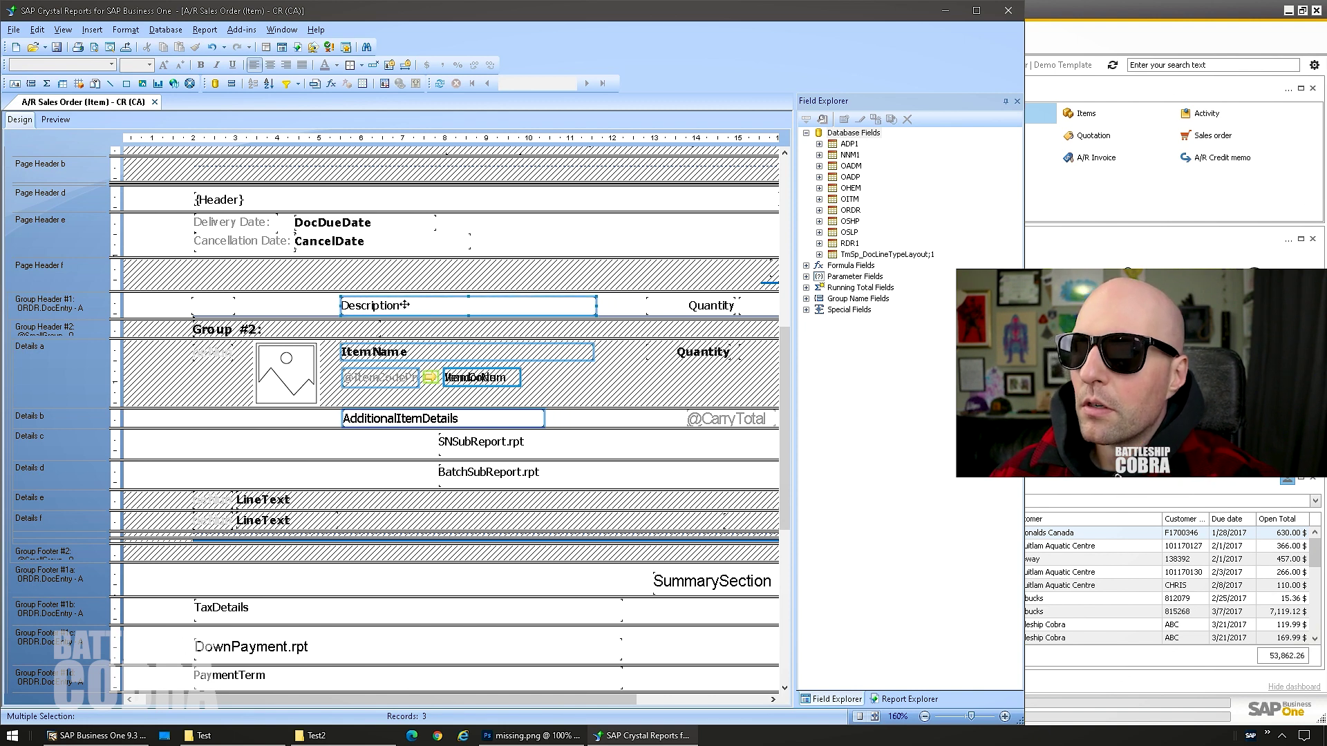
pyautogui.click(610, 389)
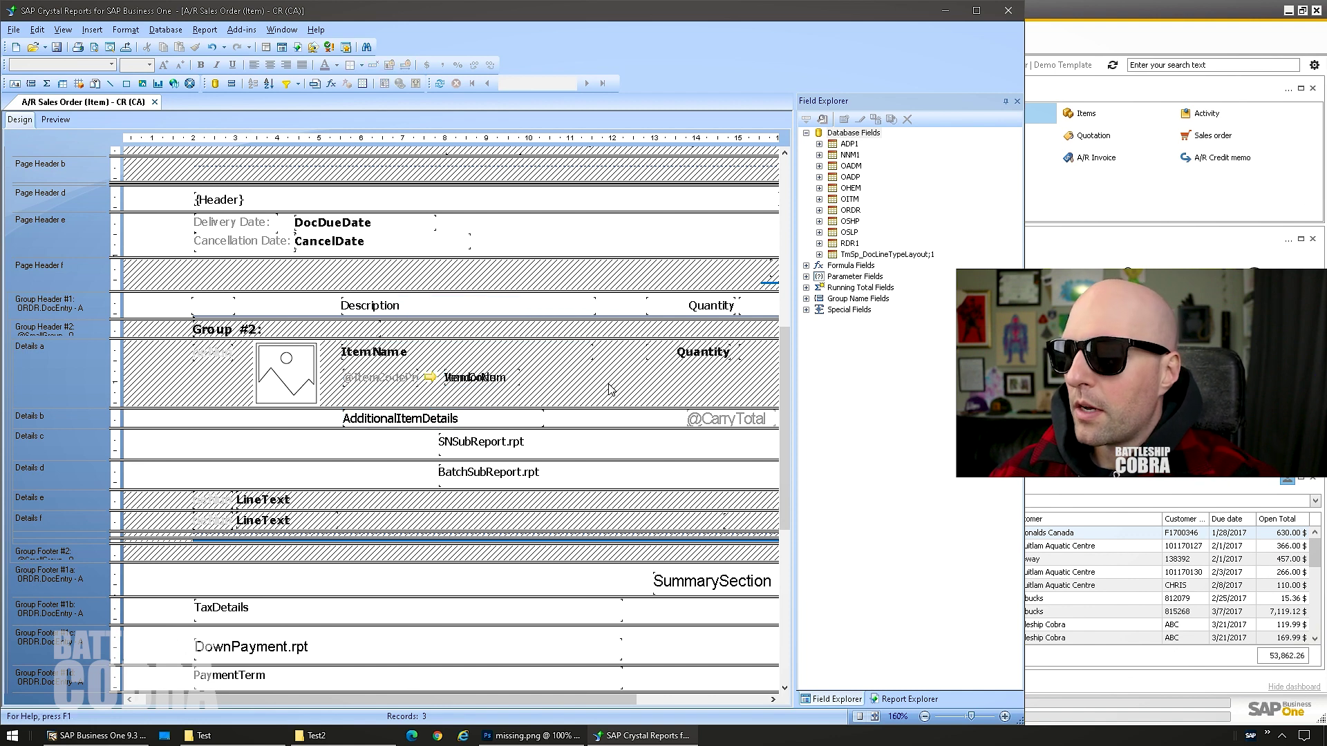
# In the preview, align the left edges of the item code label and AdditionalItemDetails subreport with the item name
pyautogui.click(61, 119)
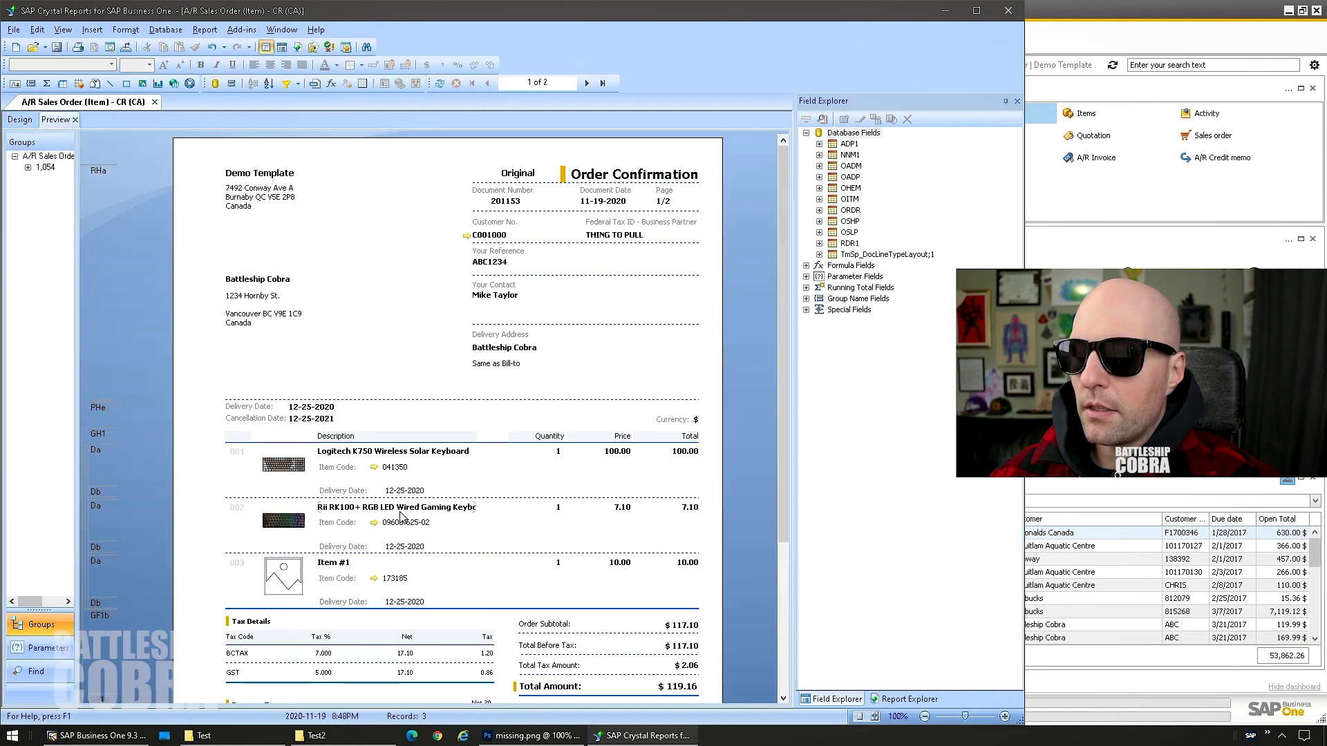
pyautogui.click(330, 543)
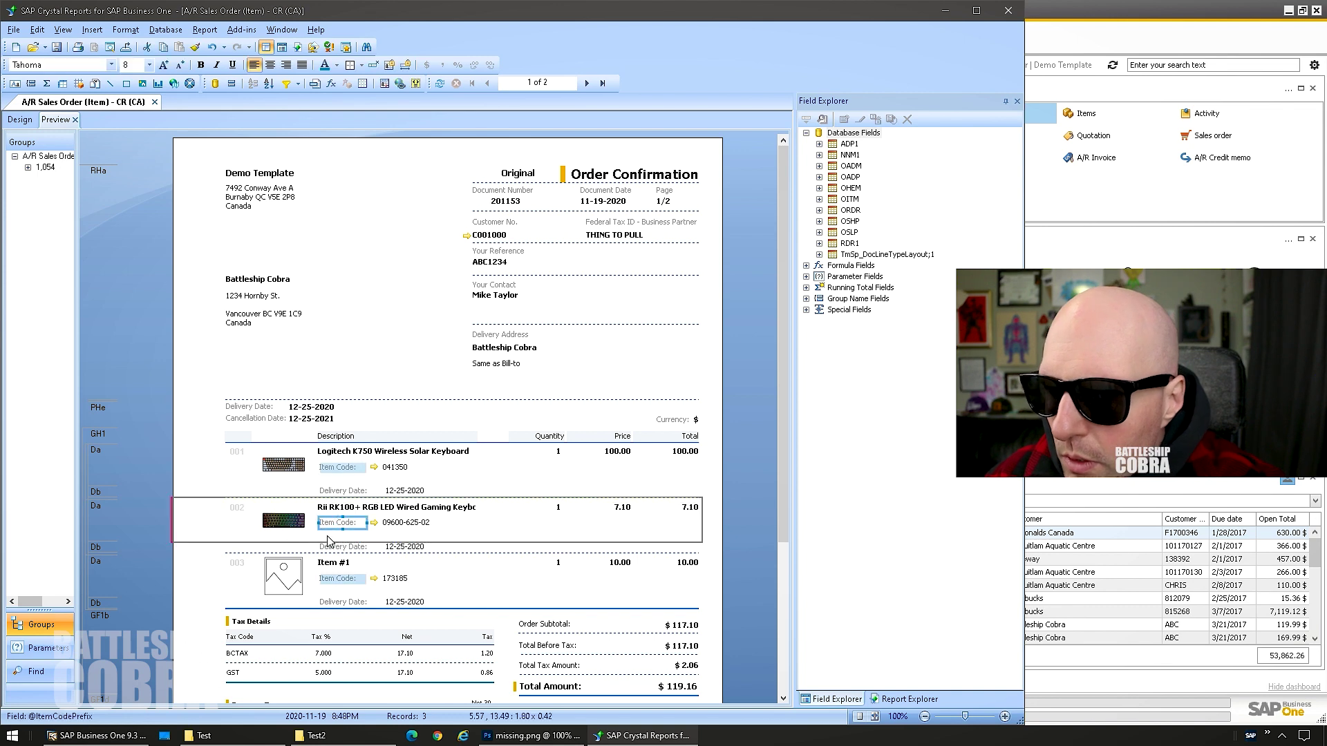
pyautogui.click(337, 508)
pyautogui.rightClick(337, 508)
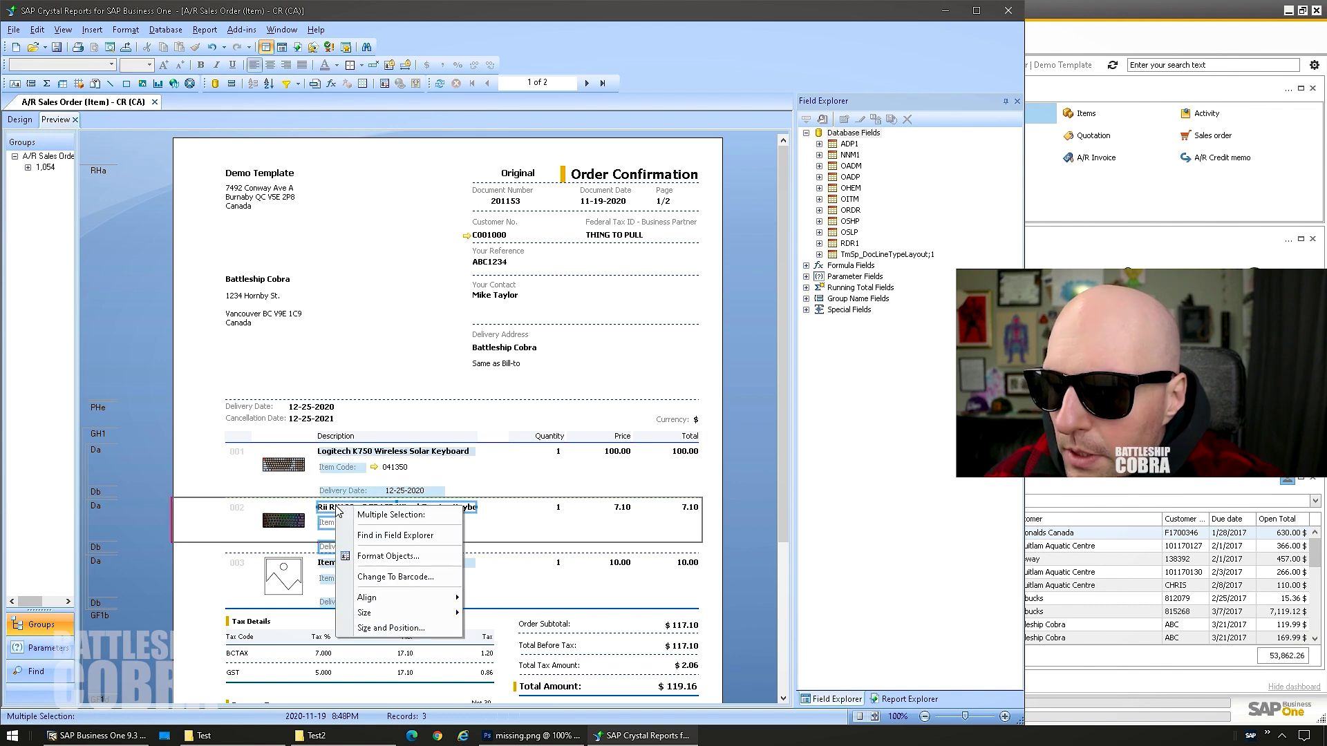
pyautogui.moveTo(372, 595)
pyautogui.click(492, 599)
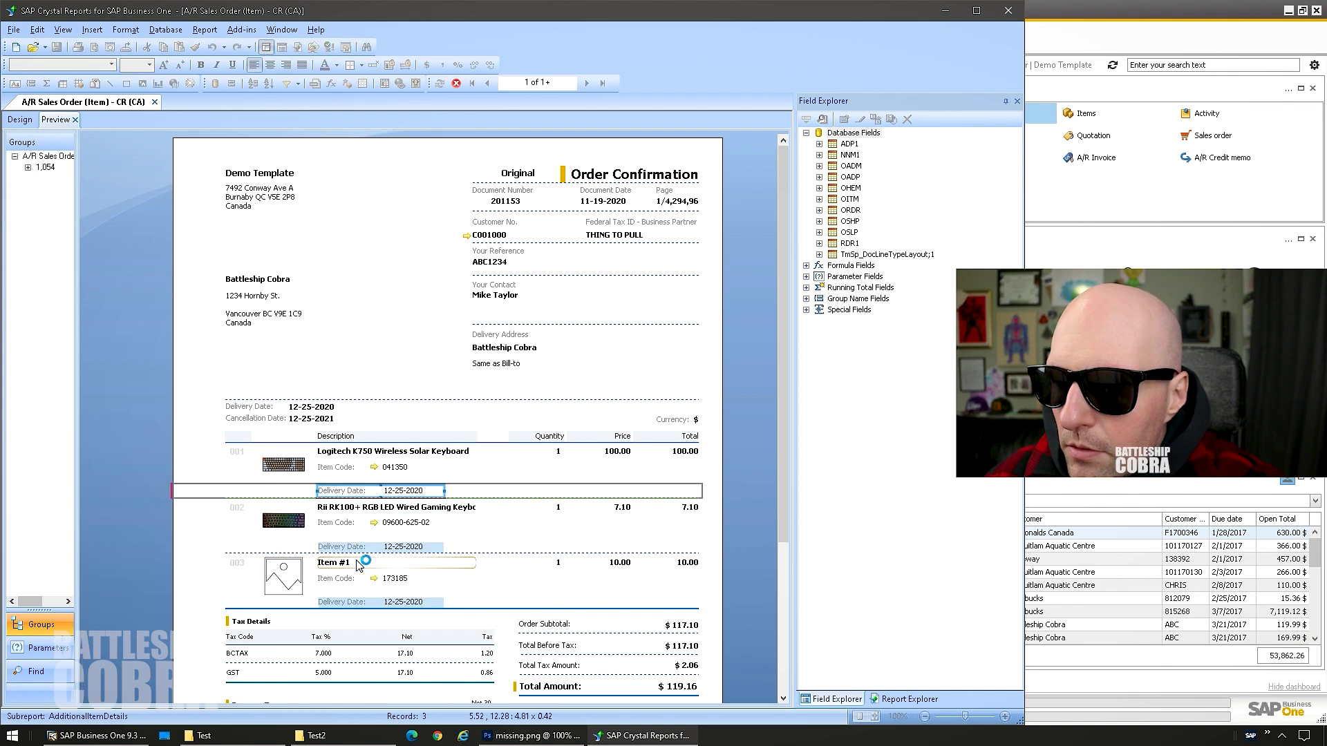
pyautogui.click(557, 562)
pyautogui.click(547, 644)
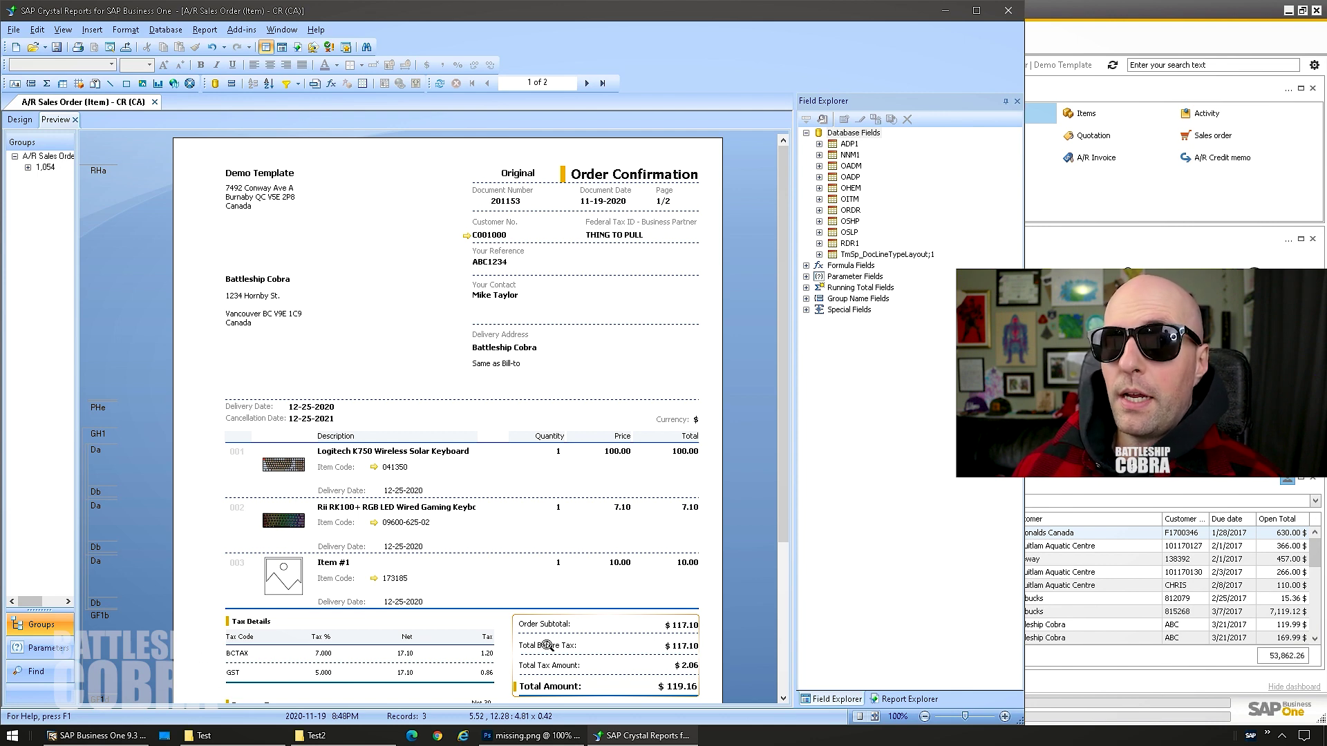
# Switch to SAP Business One, close the Query Generator and Change Log windows, and return to Crystal Reports
pyautogui.click(115, 738)
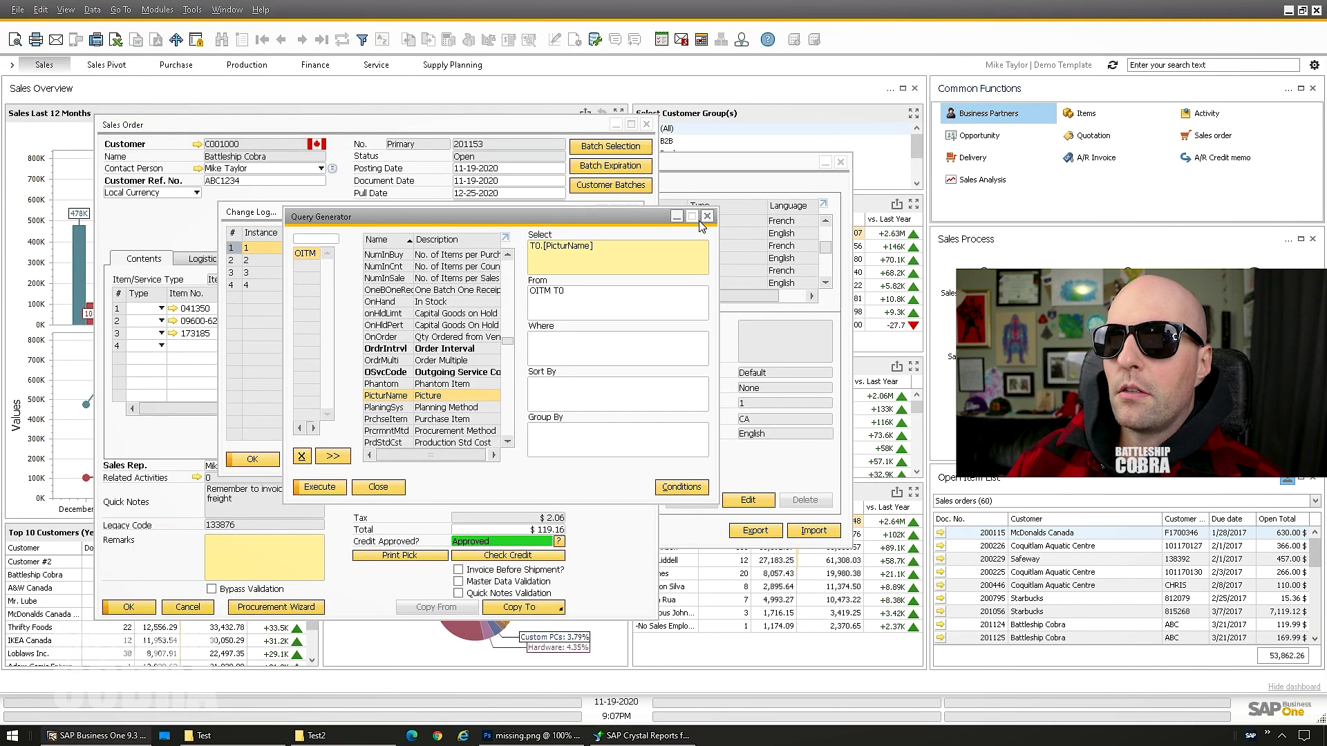
pyautogui.click(632, 211)
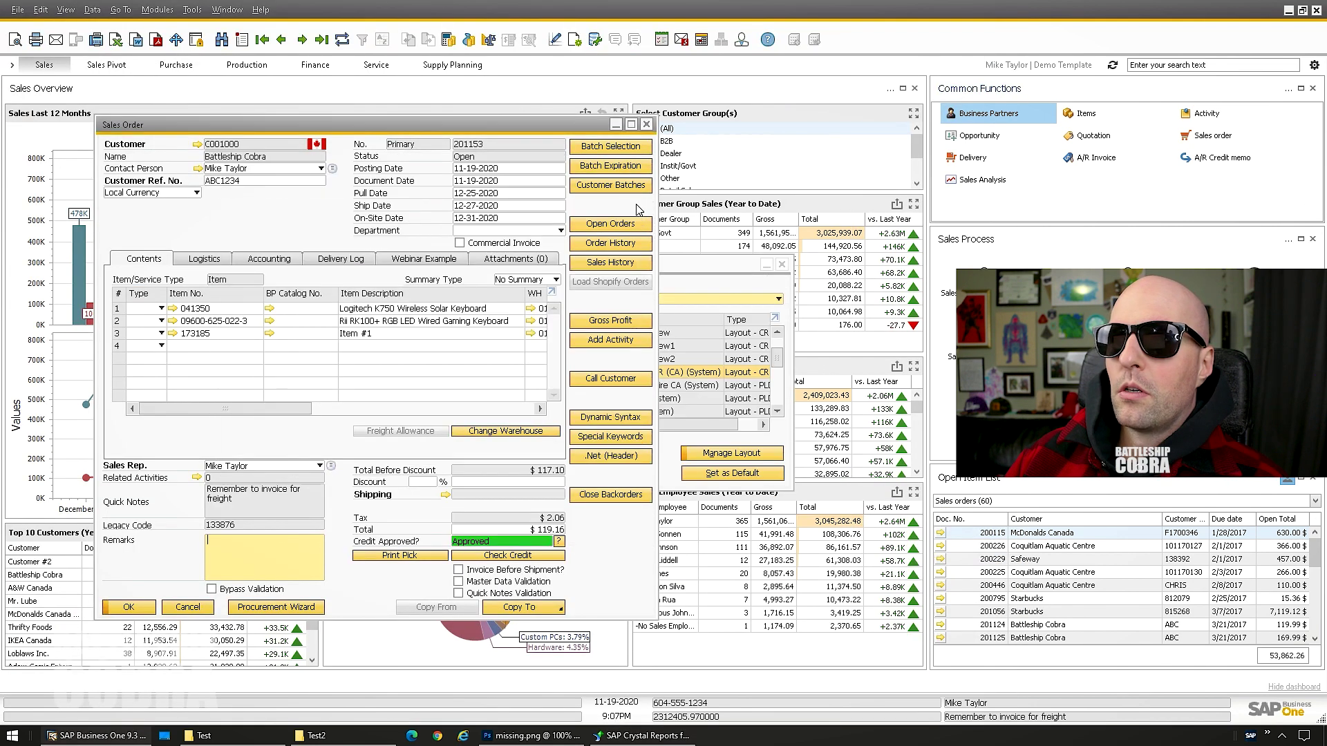
pyautogui.click(647, 736)
pyautogui.click(241, 30)
pyautogui.moveTo(290, 46)
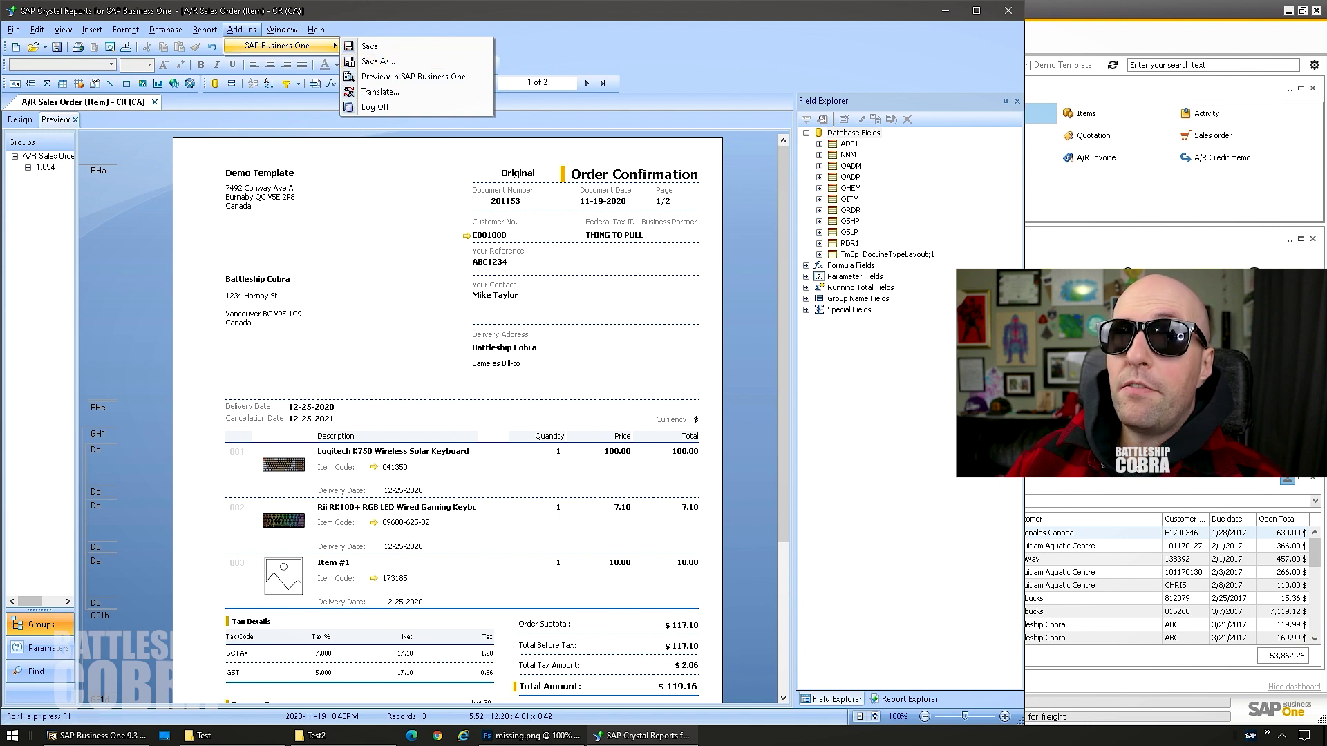
pyautogui.click(13, 30)
pyautogui.click(13, 30)
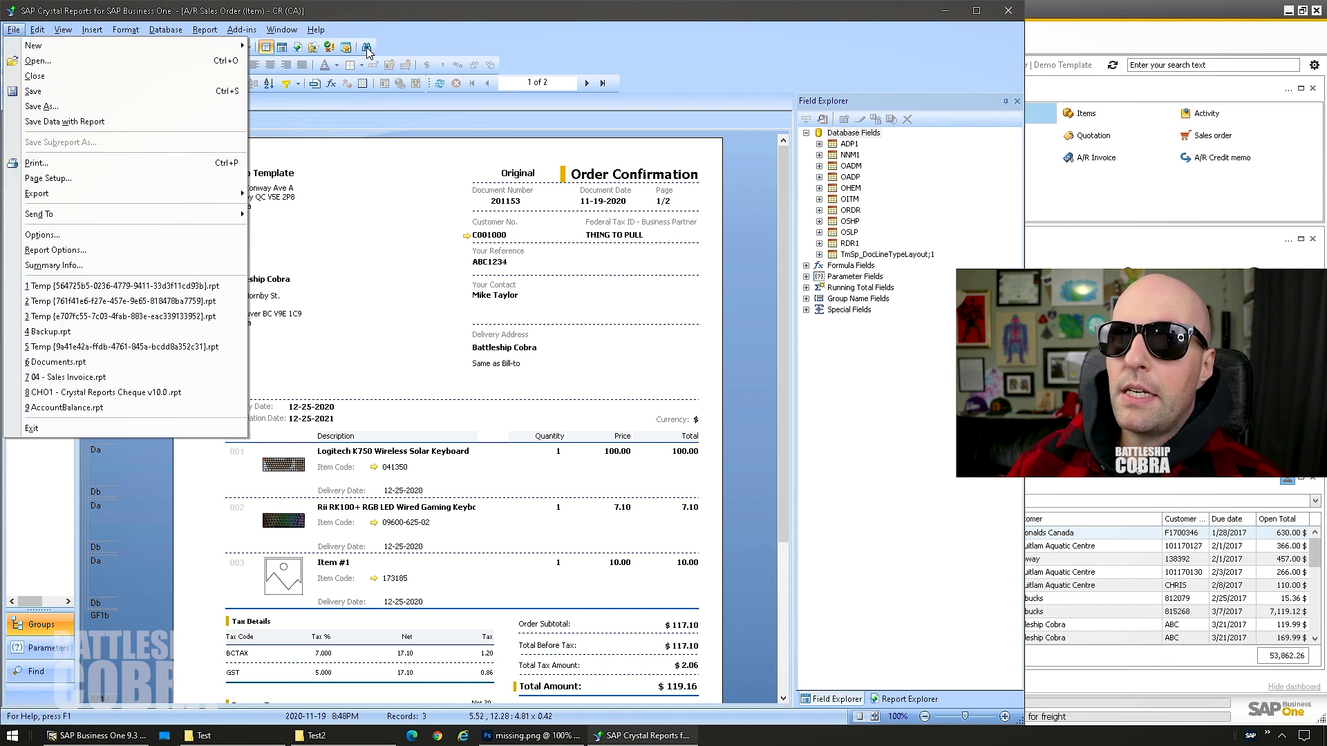
pyautogui.moveTo(237, 31)
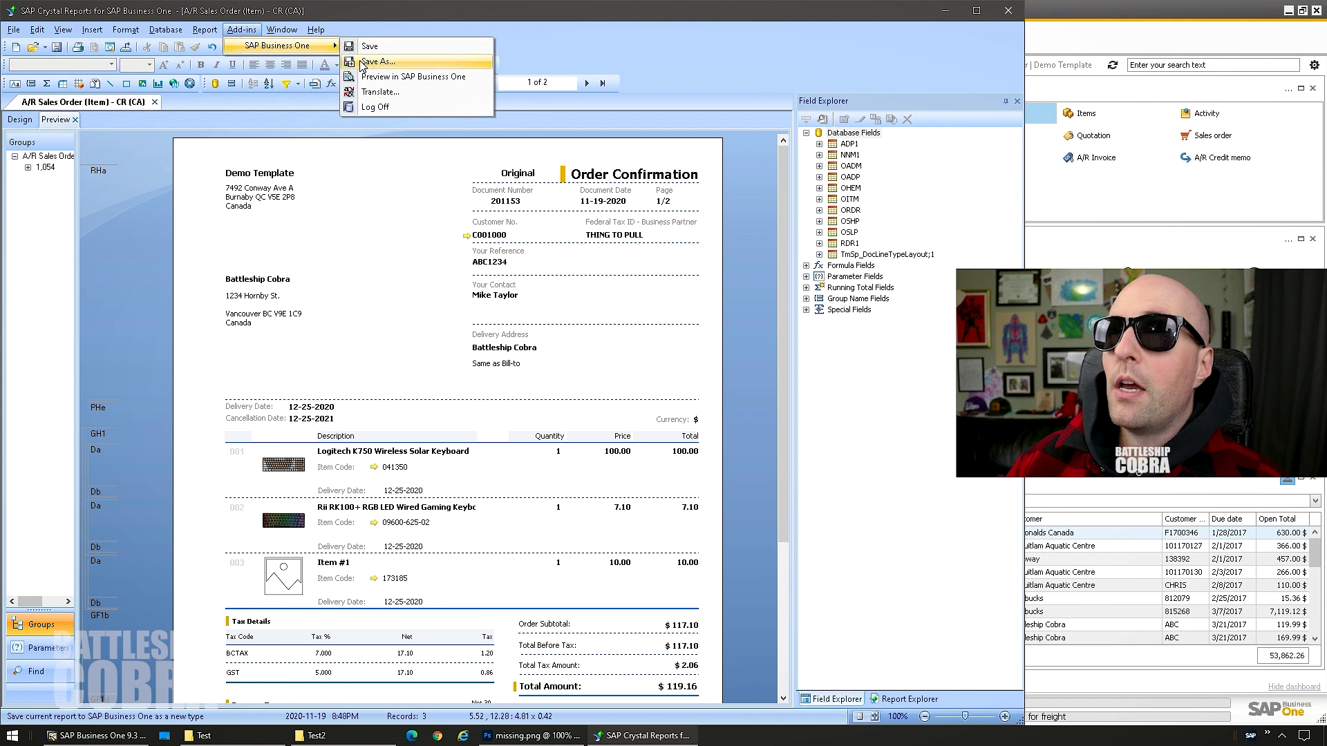
# Save a copy of the report as DefaultLayoutPictures.rpt in the Test2 folder
pyautogui.click(14, 29)
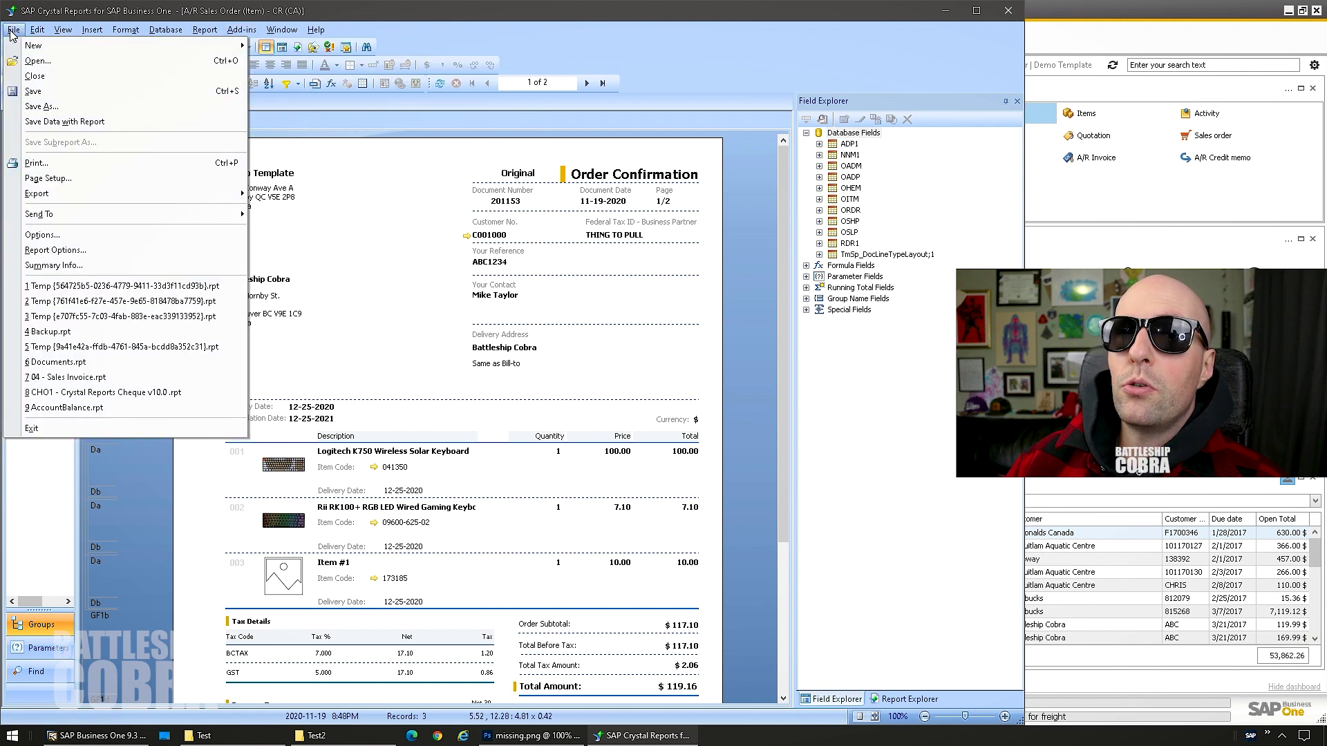
pyautogui.click(67, 107)
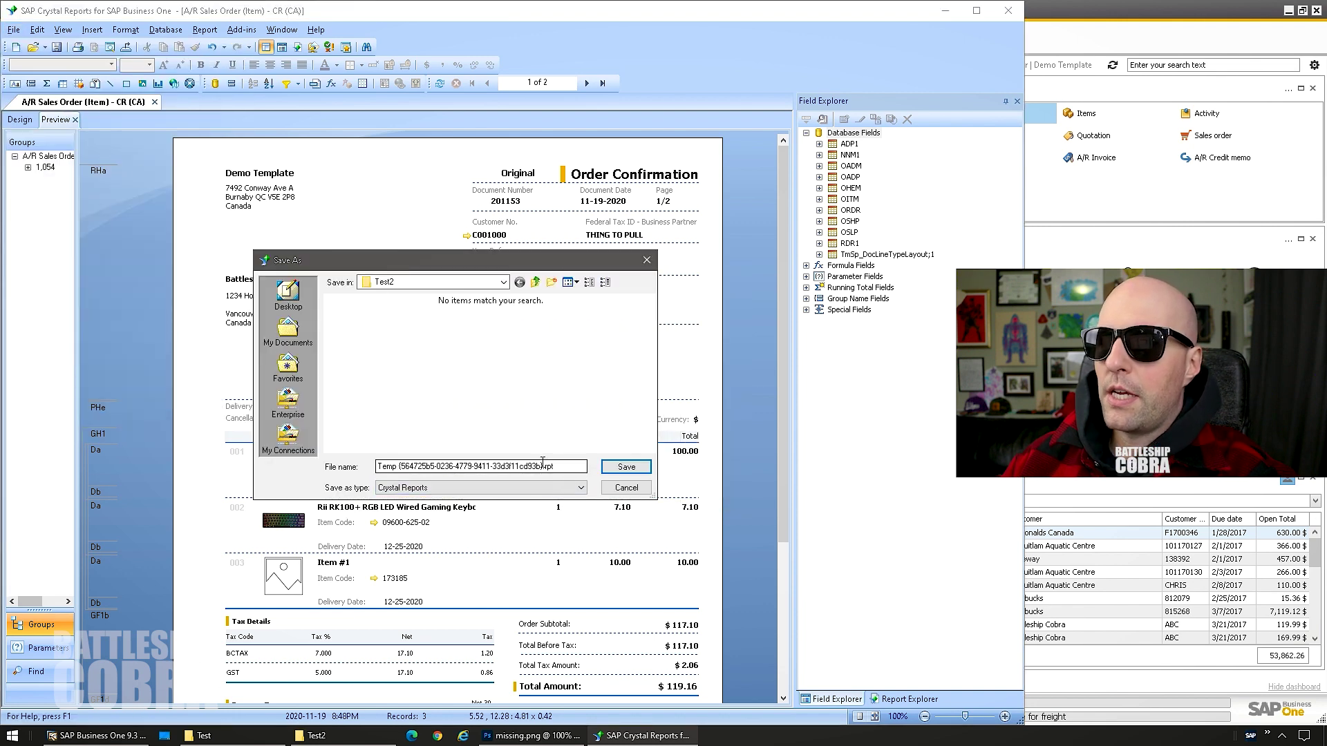
pyautogui.moveTo(544, 466); pyautogui.dragTo(376, 466)
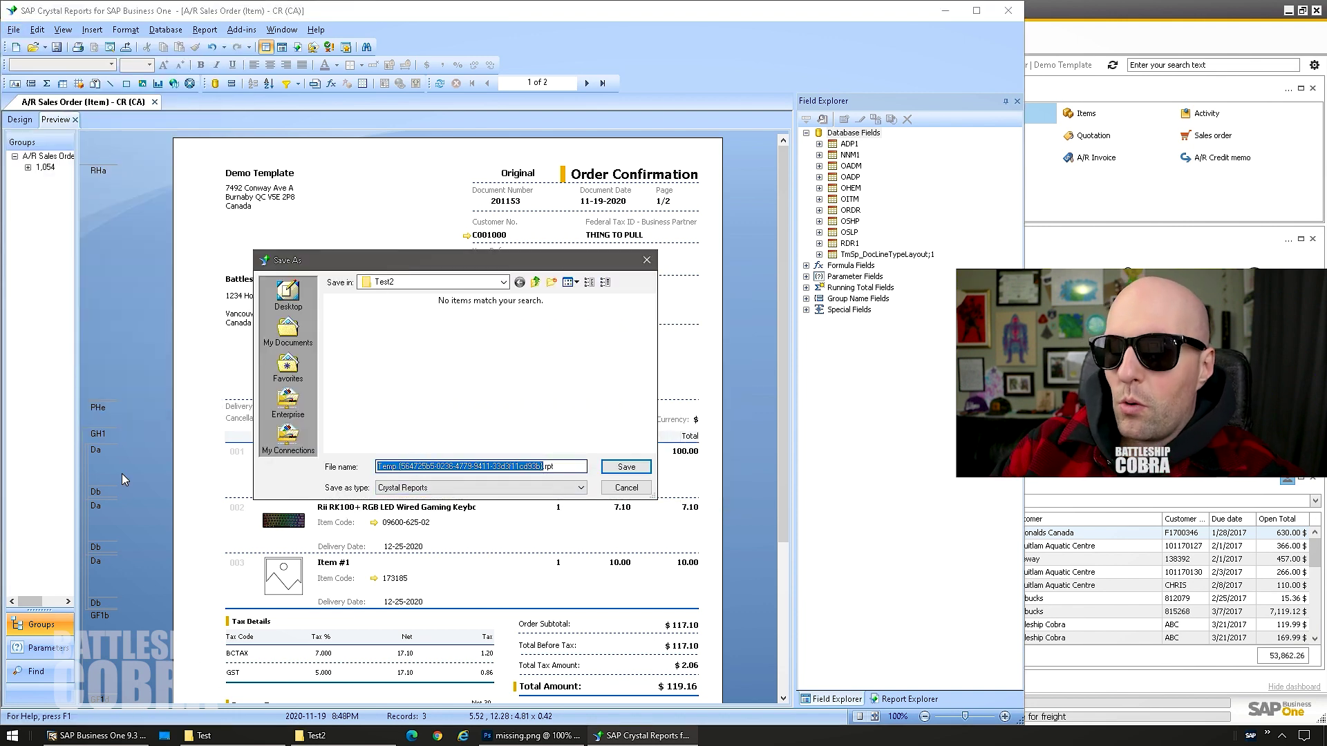
pyautogui.press('BackSpace')
pyautogui.write('Default1LayoutPictures')
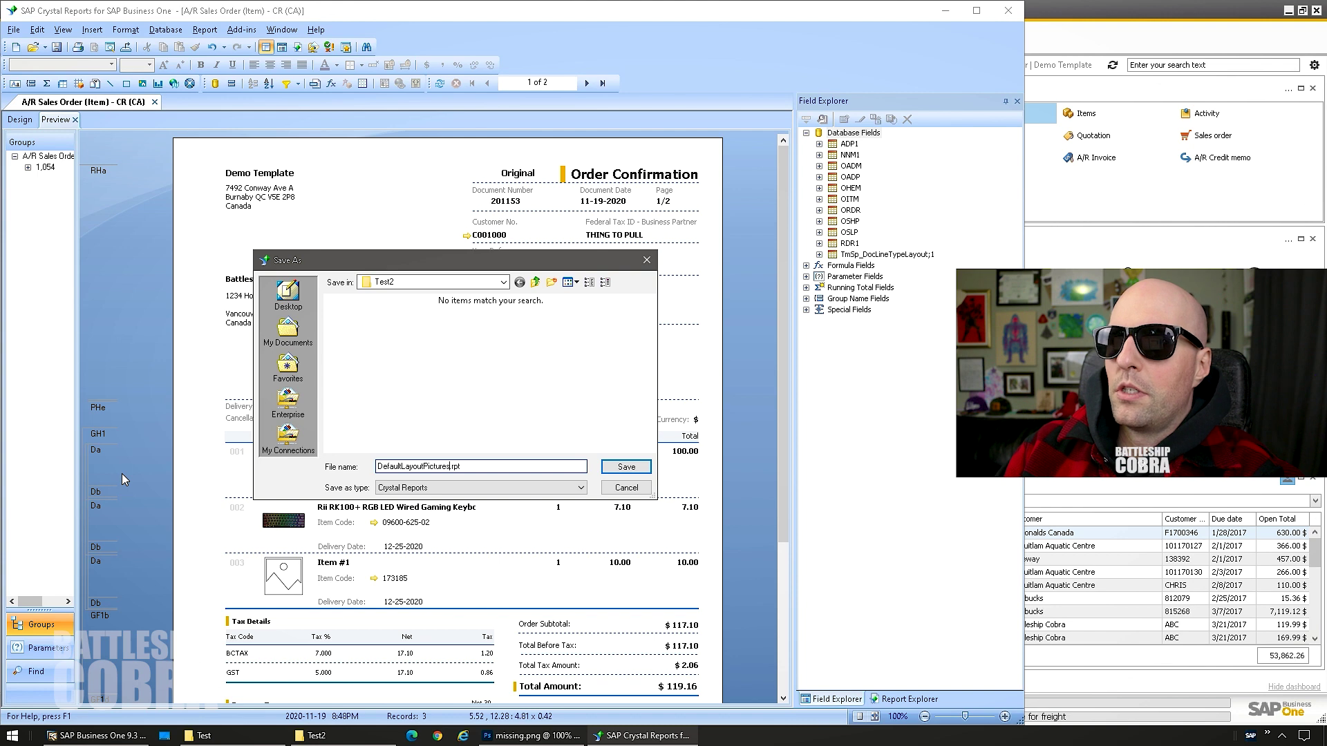
pyautogui.press('Return')
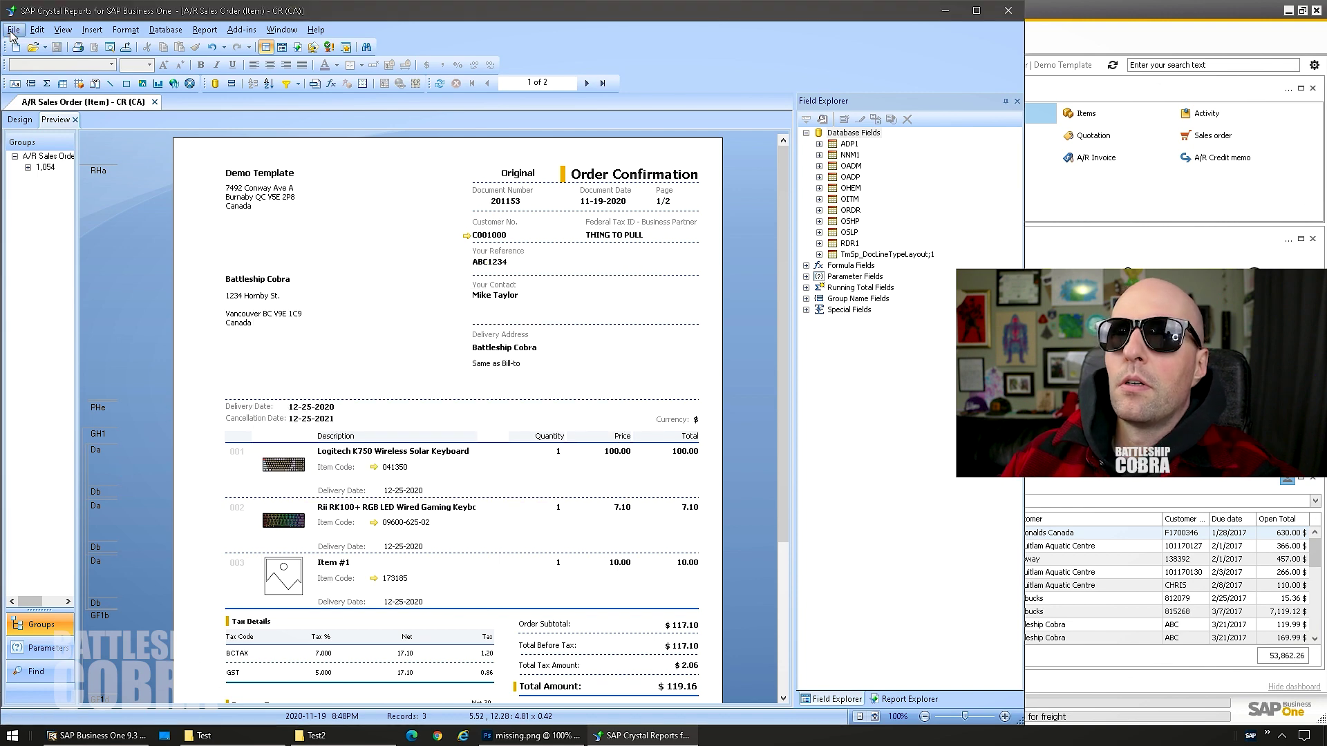
# Append (Pictures) to the report title in the document properties, making it A/R Sales Order (Item) - CR (CA) (Pictures)
pyautogui.click(13, 30)
pyautogui.click(155, 270)
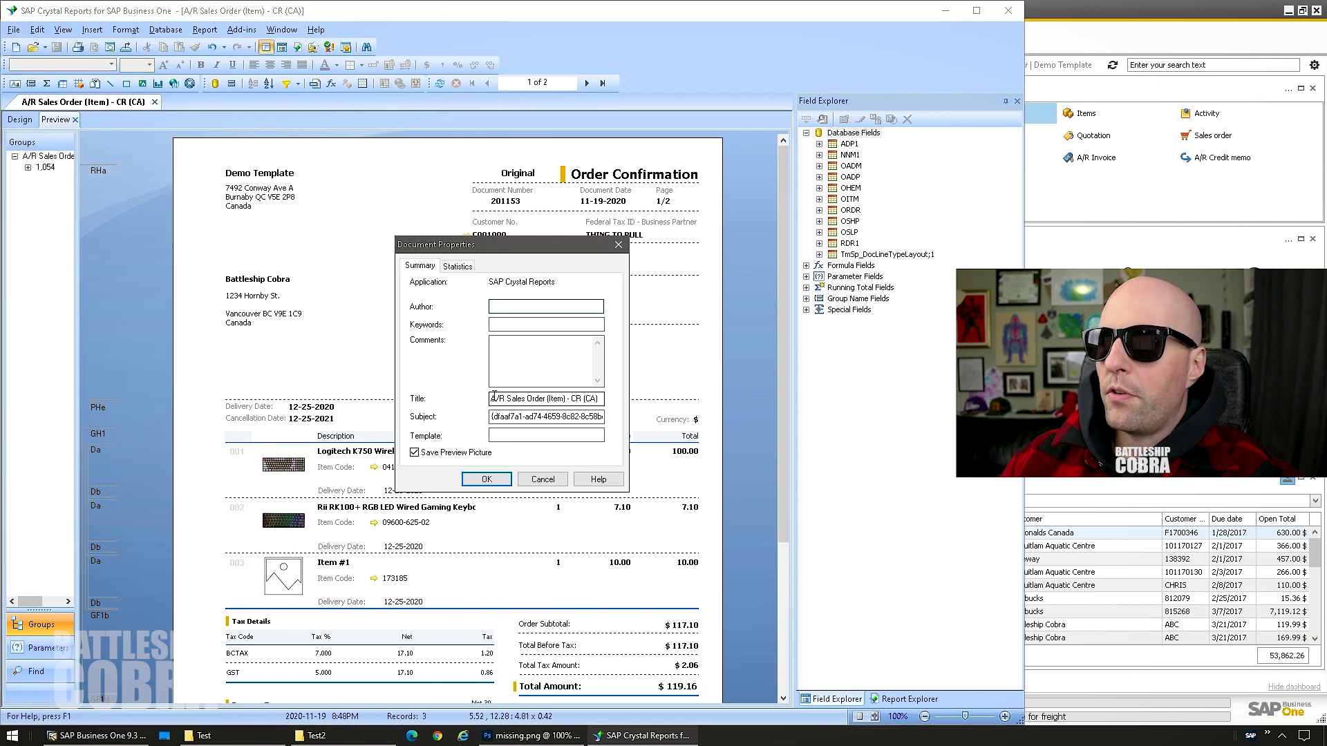
pyautogui.doubleClick(590, 399)
pyautogui.click(590, 400)
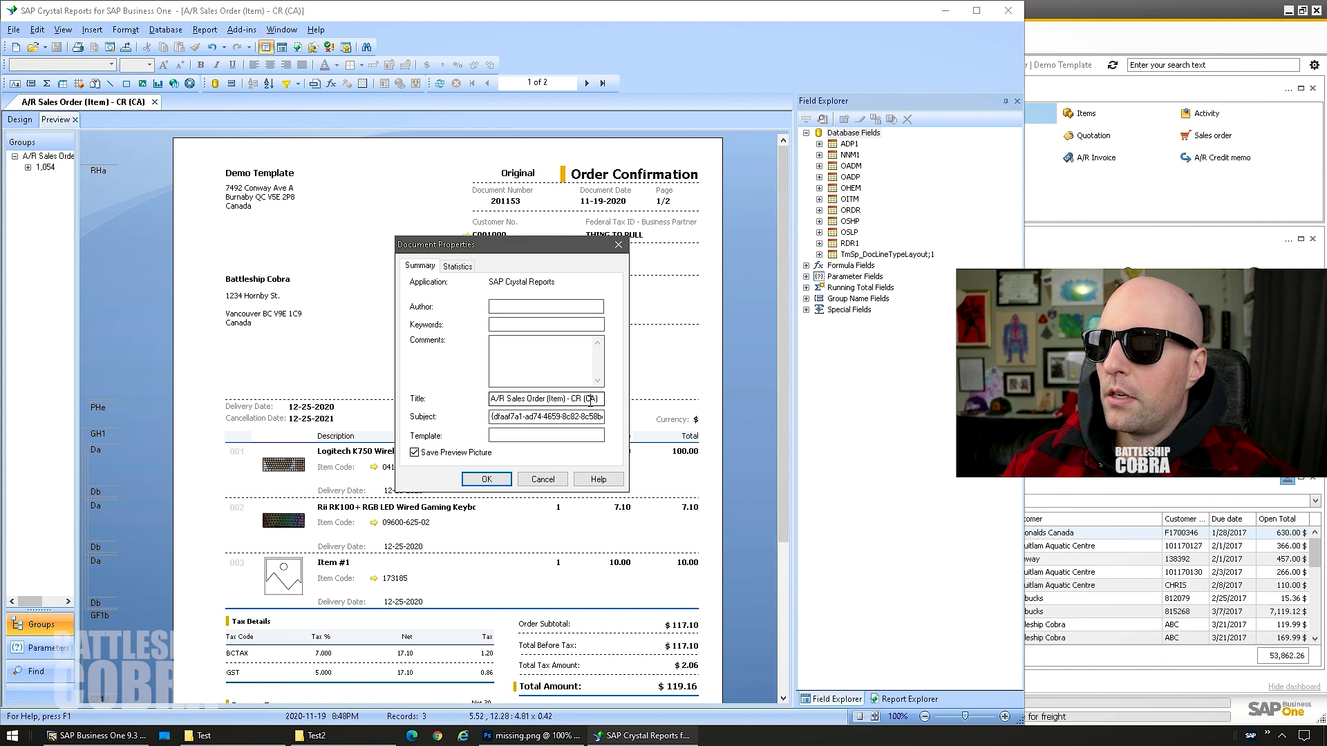
pyautogui.write('(P')
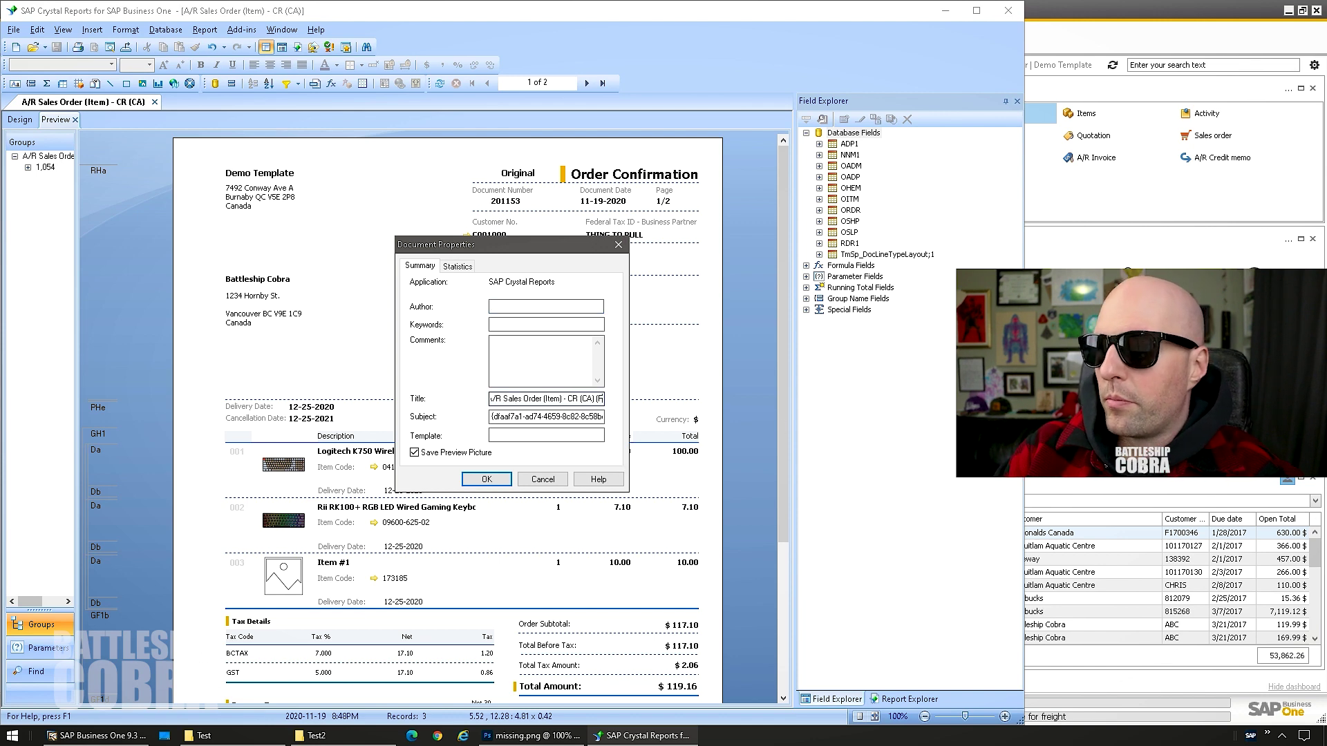
pyautogui.write('ictures)')
pyautogui.press('Return')
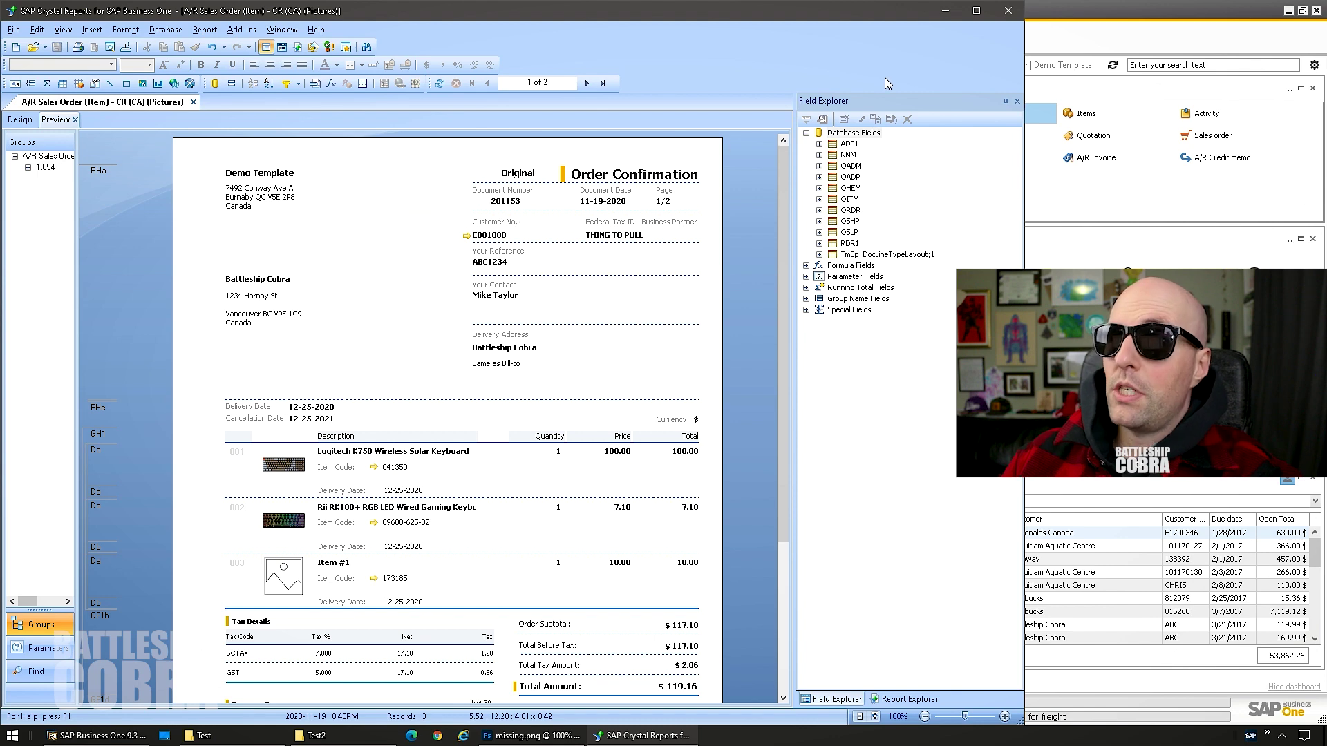
# Save the retitled report and close Crystal Reports to return to SAP Business One
pyautogui.click(241, 29)
pyautogui.moveTo(311, 45)
pyautogui.click(352, 48)
pyautogui.click(1018, 20)
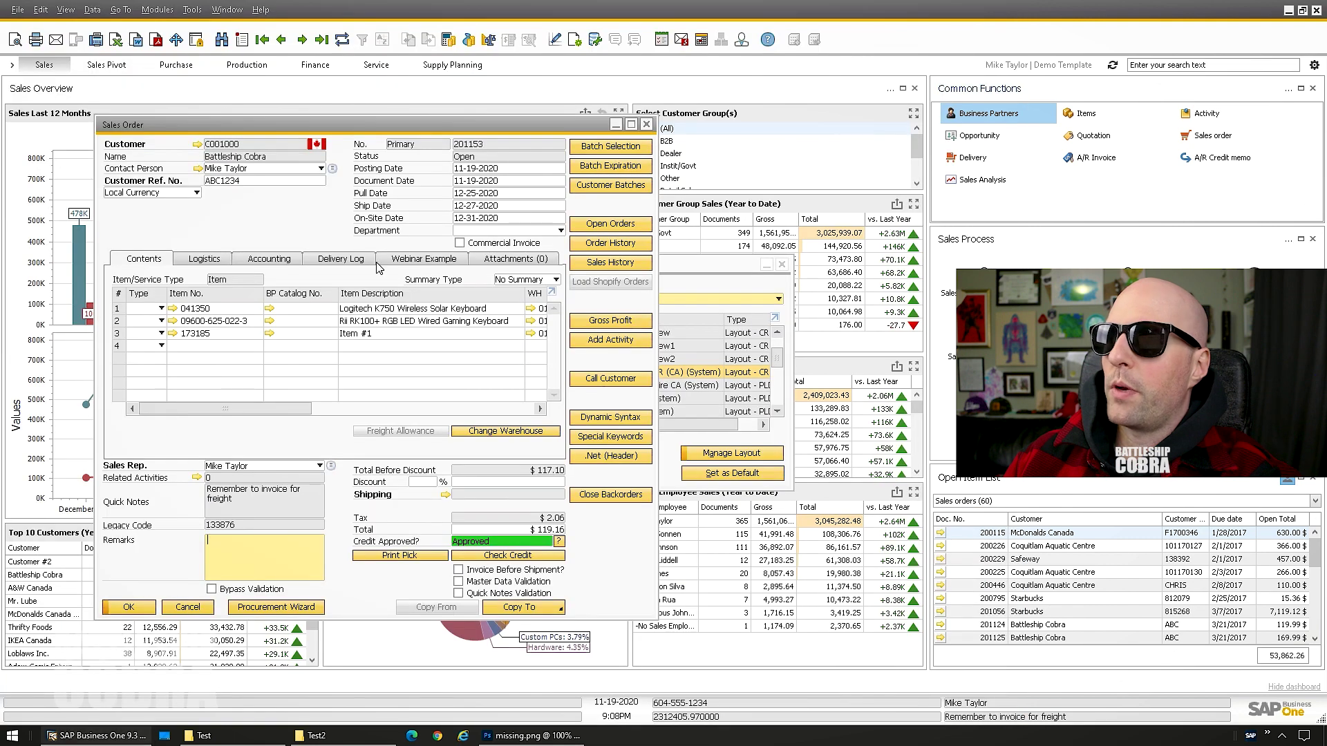
# Open the layout manager from the sales order's layout list and start the Report and Layout Import Wizard
pyautogui.click(555, 43)
pyautogui.click(701, 456)
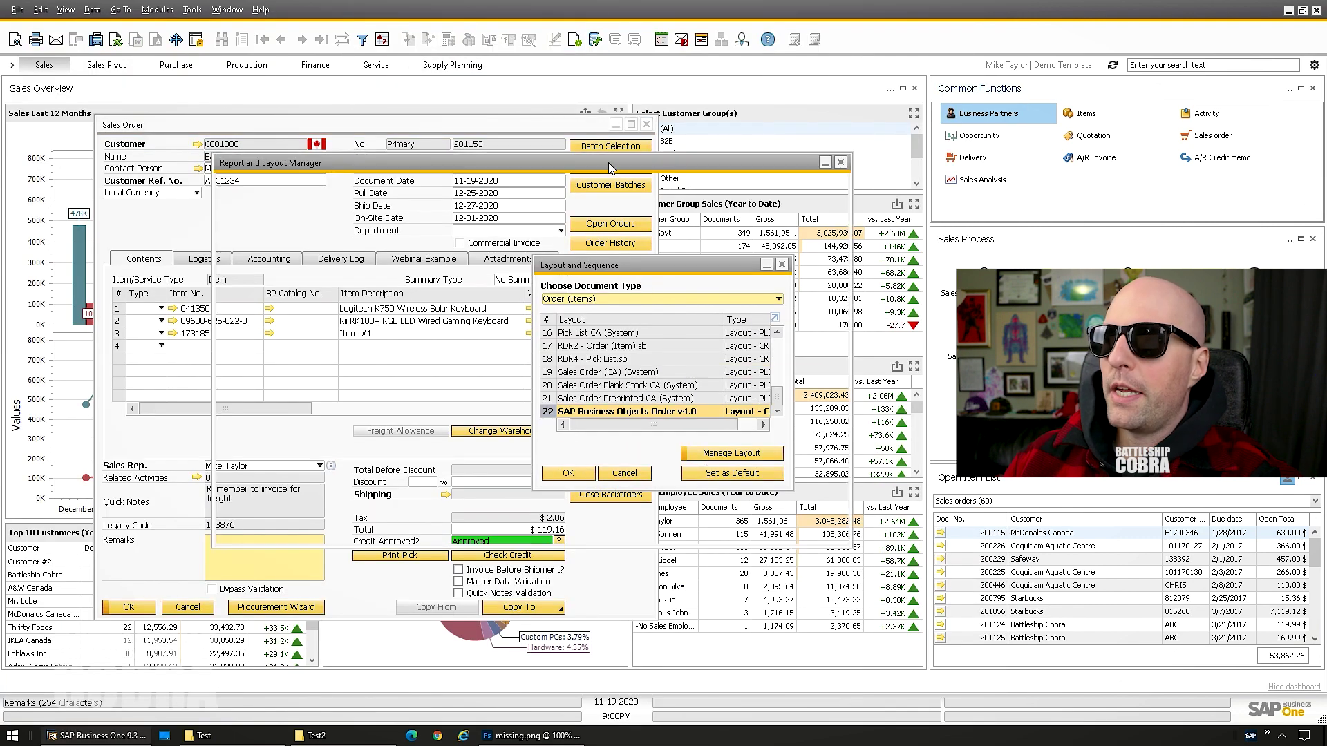
pyautogui.click(802, 535)
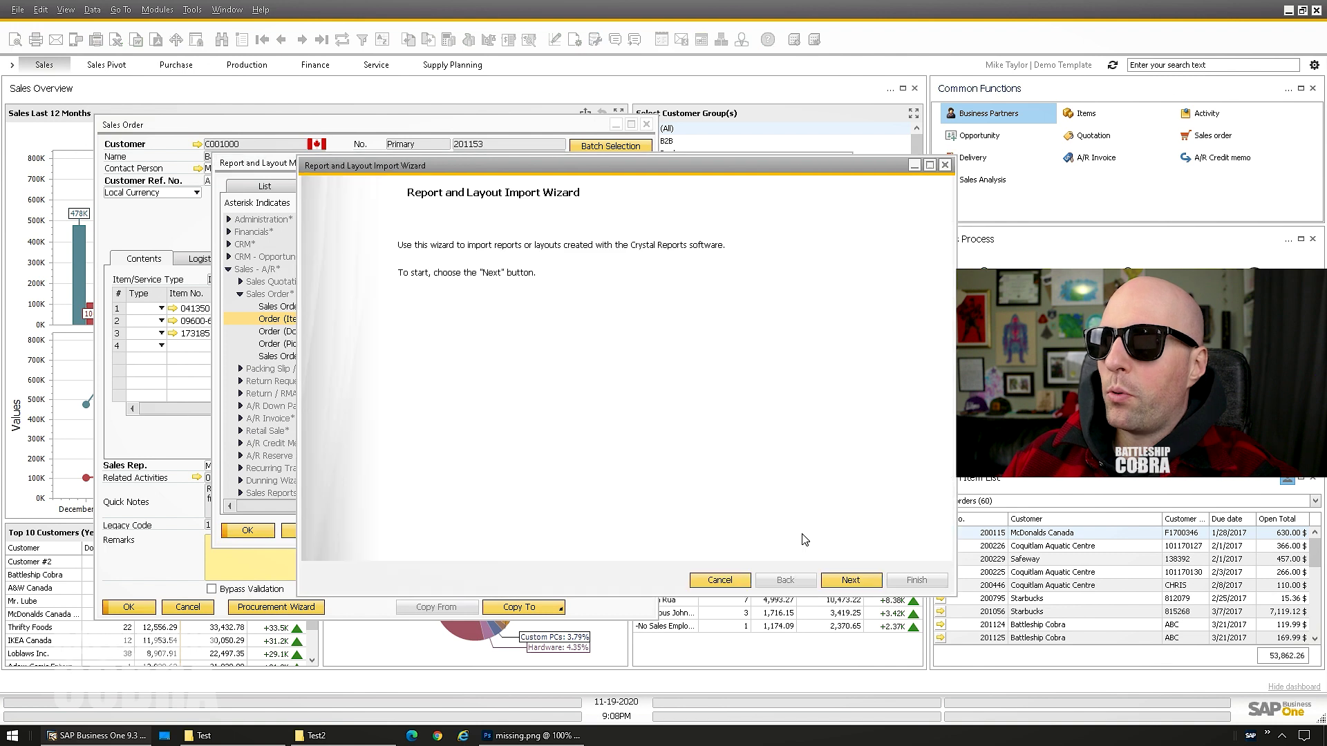
# Choose DefaultLayoutPictures.rpt from the desktop's Test2 folder as the file to import
pyautogui.click(840, 586)
pyautogui.click(680, 289)
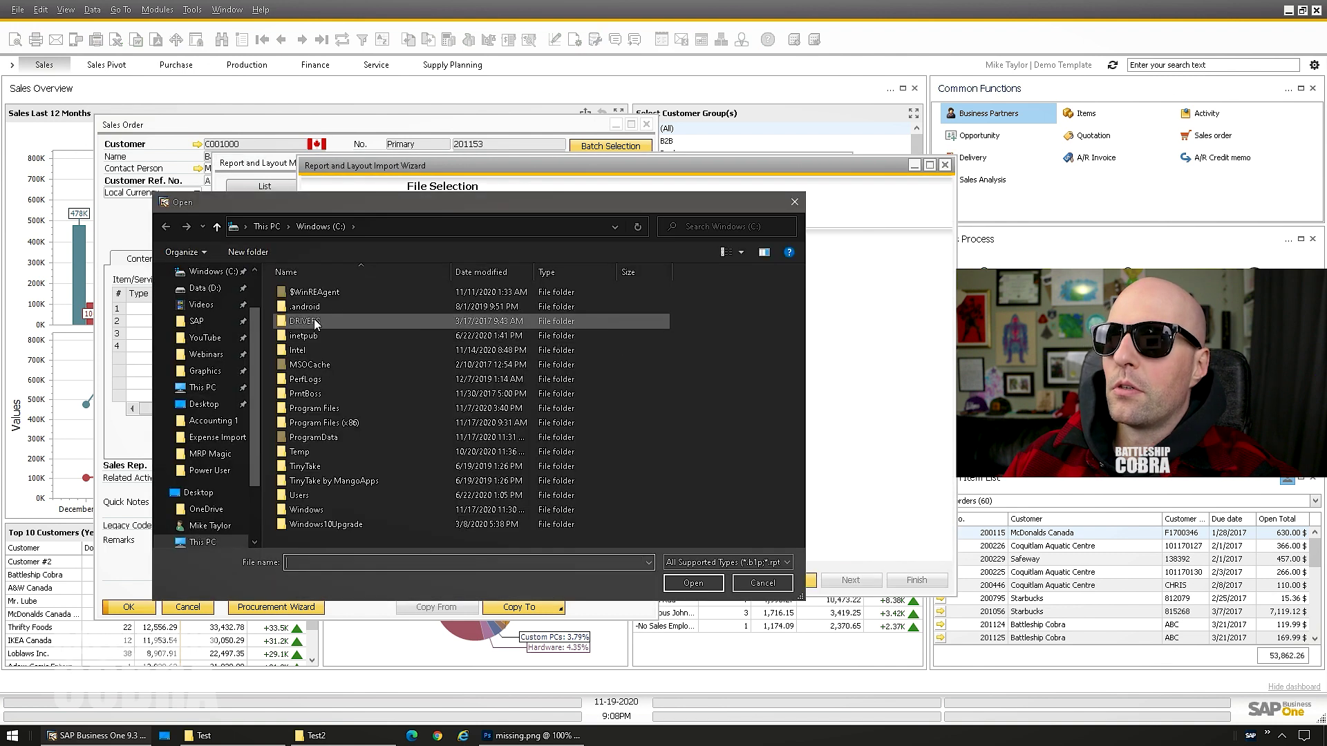
pyautogui.click(204, 406)
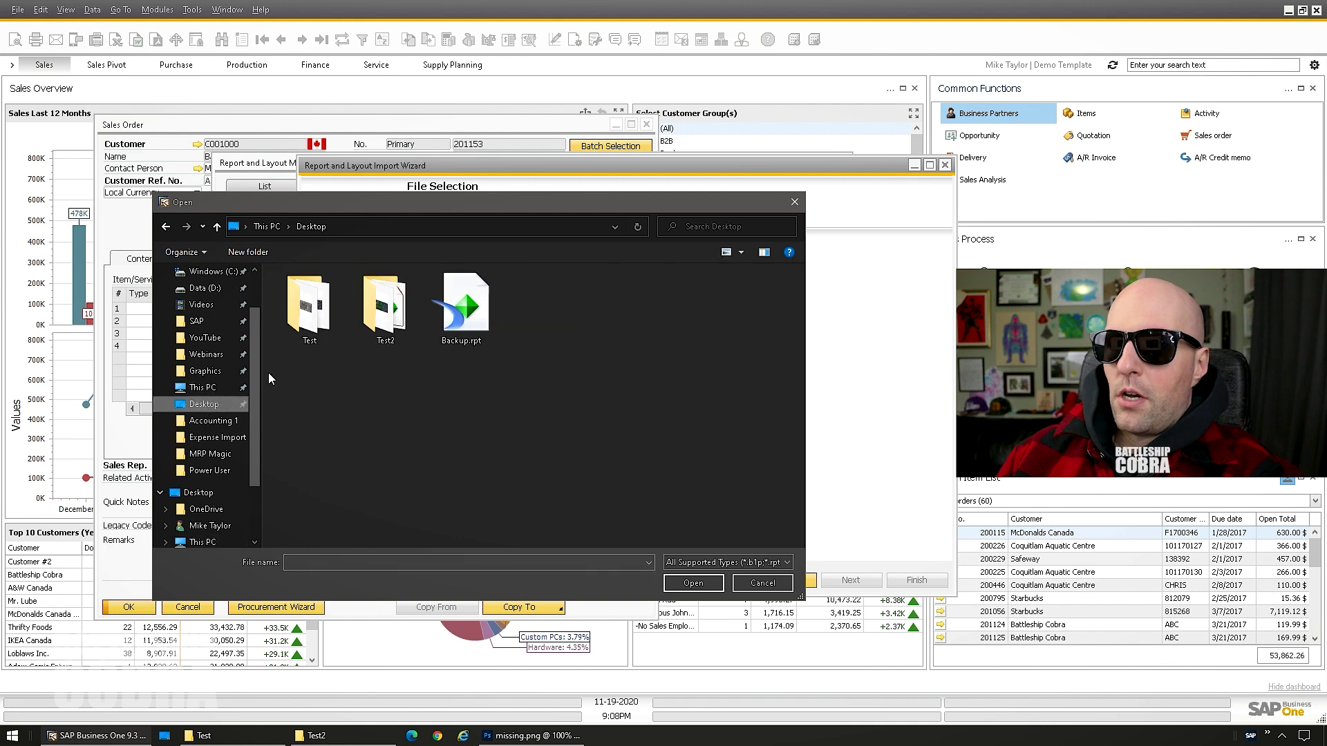
pyautogui.doubleClick(383, 312)
pyautogui.doubleClick(318, 325)
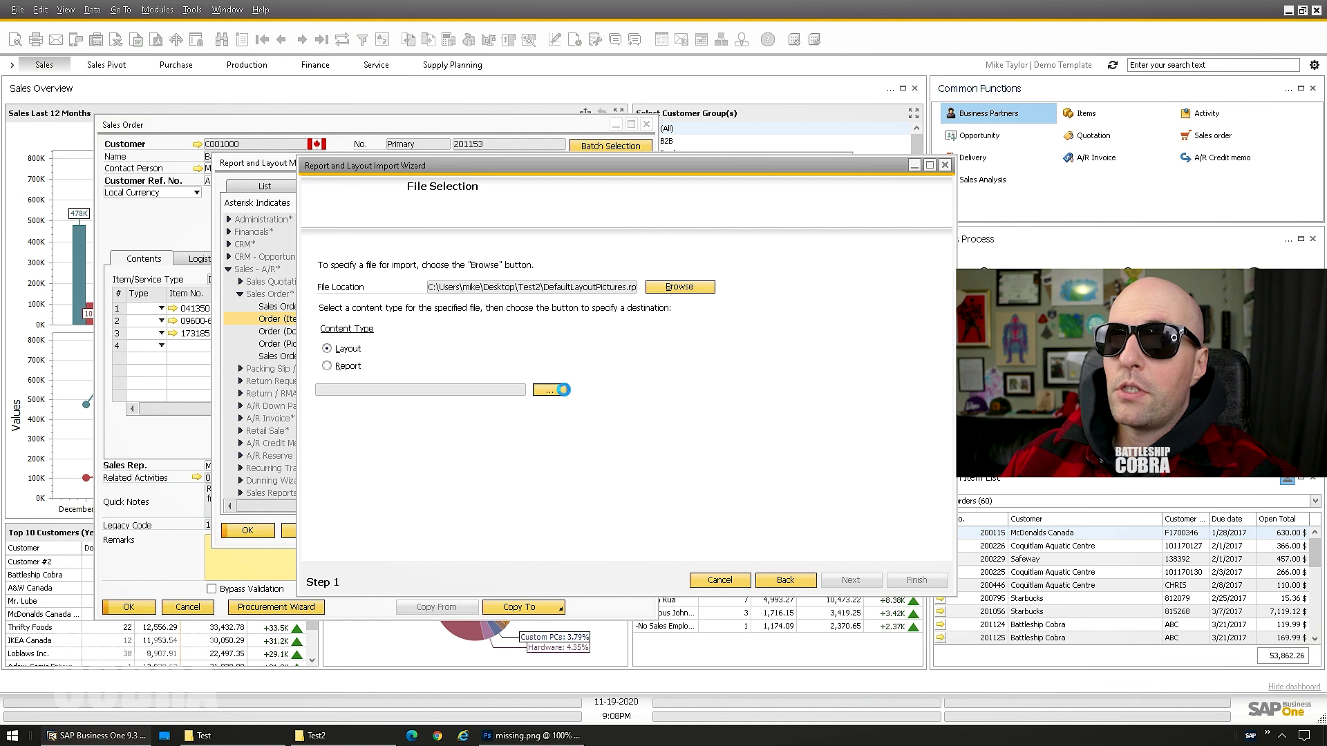
# Import the file as a layout for document type RDR2, Order (Items), and close the layout management windows
pyautogui.click(564, 392)
pyautogui.write('rdr2')
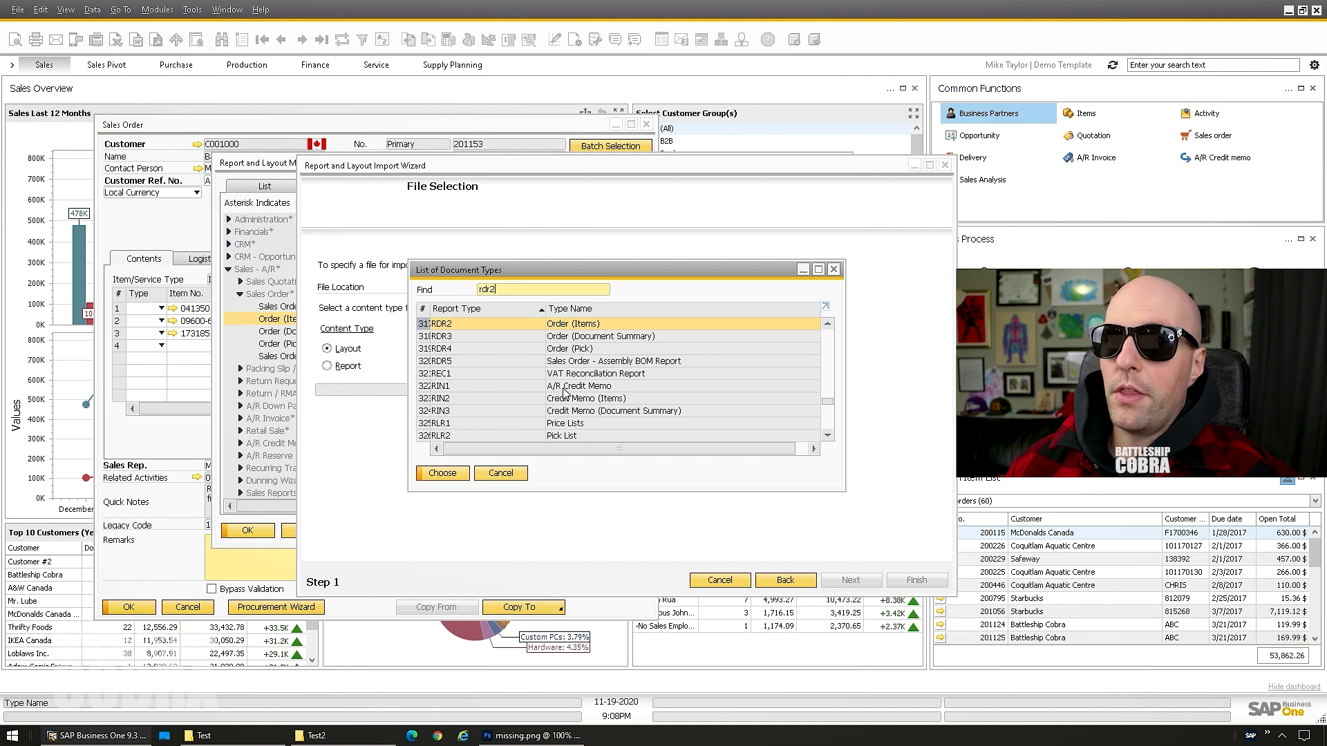
pyautogui.press('Return')
pyautogui.click(915, 579)
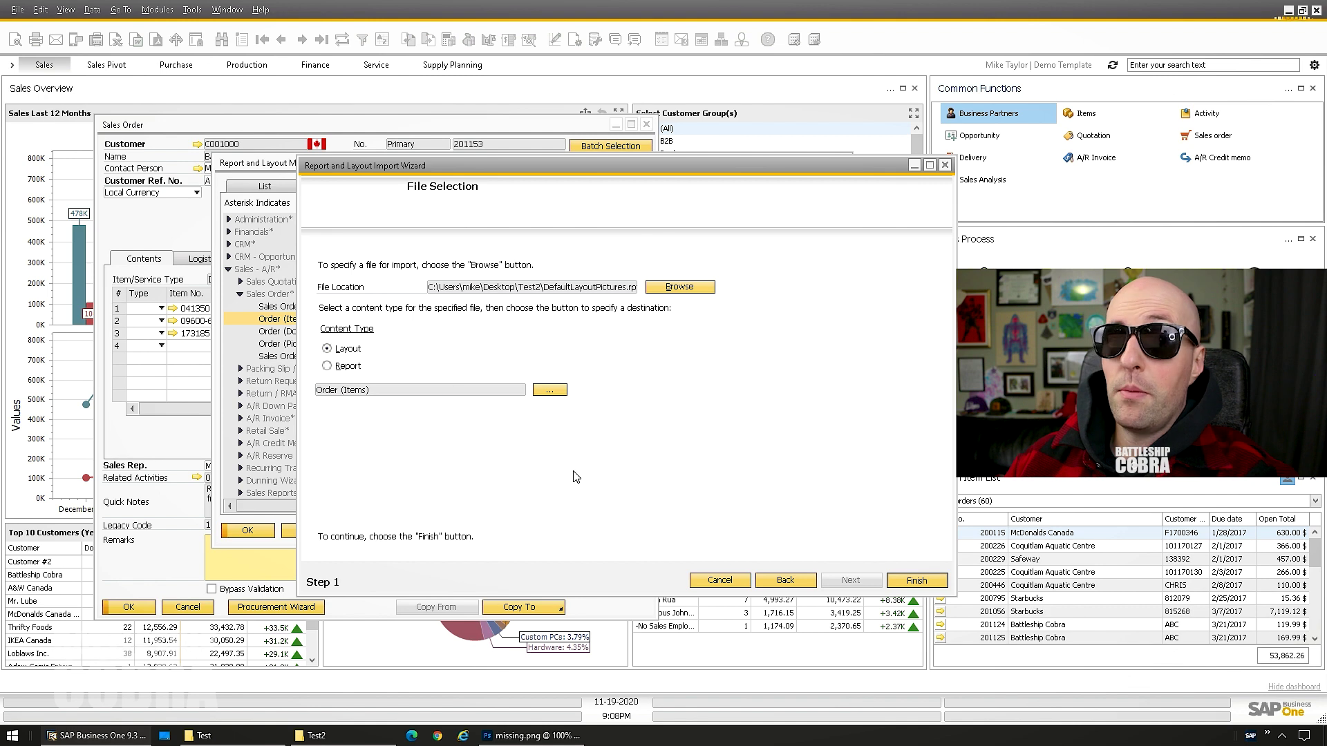
pyautogui.click(905, 581)
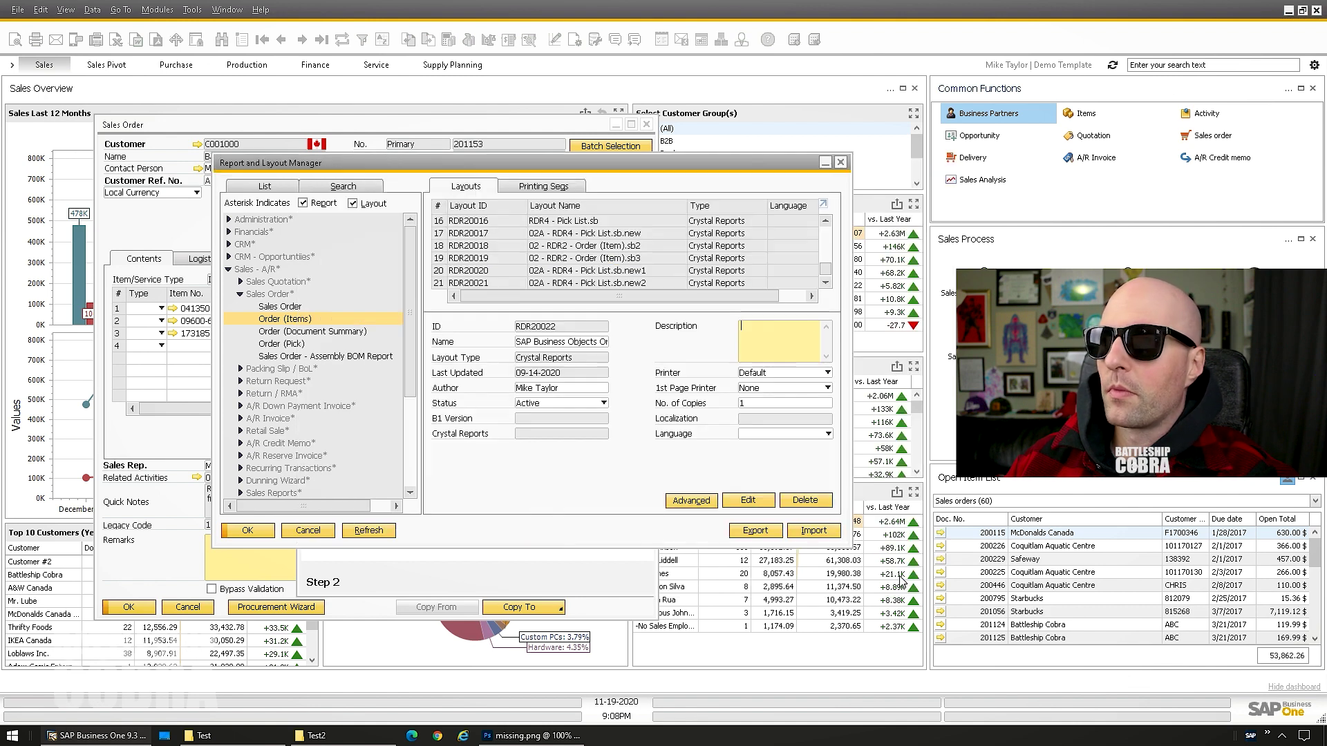
pyautogui.click(247, 530)
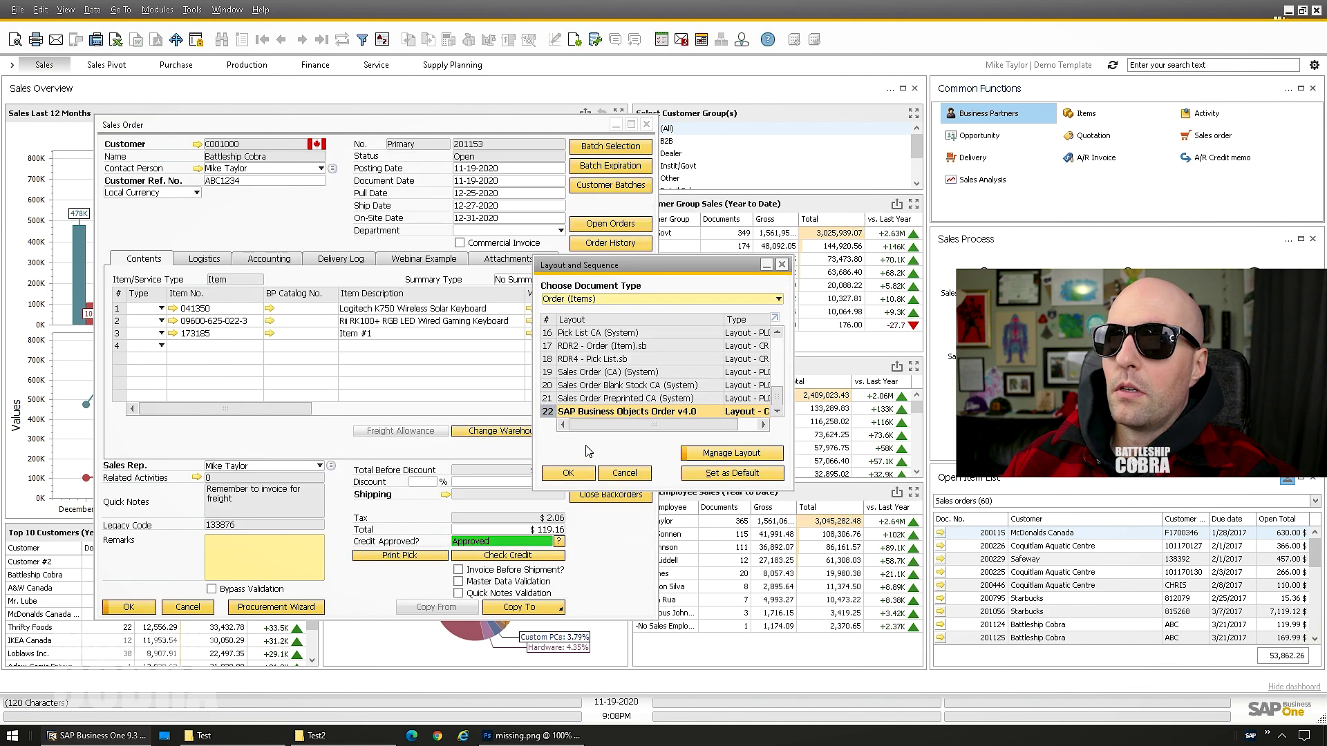
pyautogui.click(632, 473)
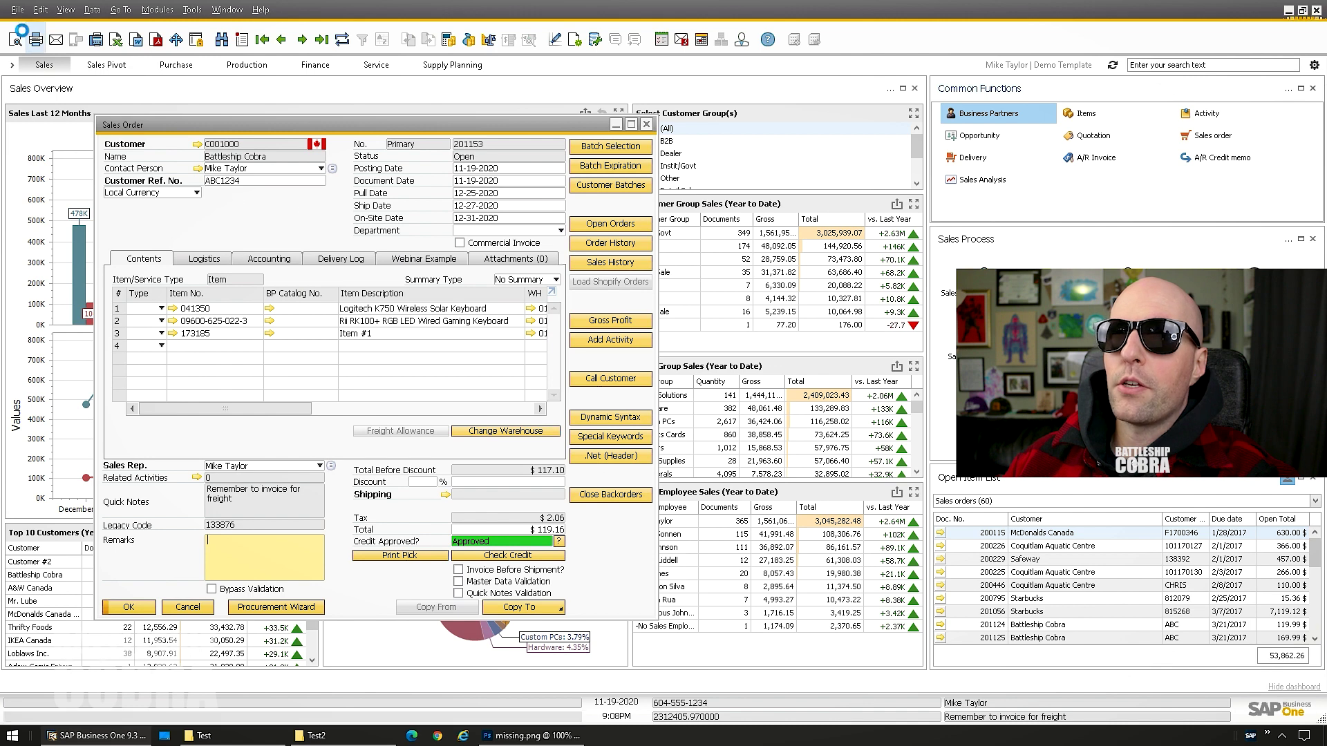
# Reopen the sales order's layout list and set A/R Sales Order (Item) - CR (CA) (Pictures) as the default layout
pyautogui.click(17, 10)
pyautogui.click(90, 104)
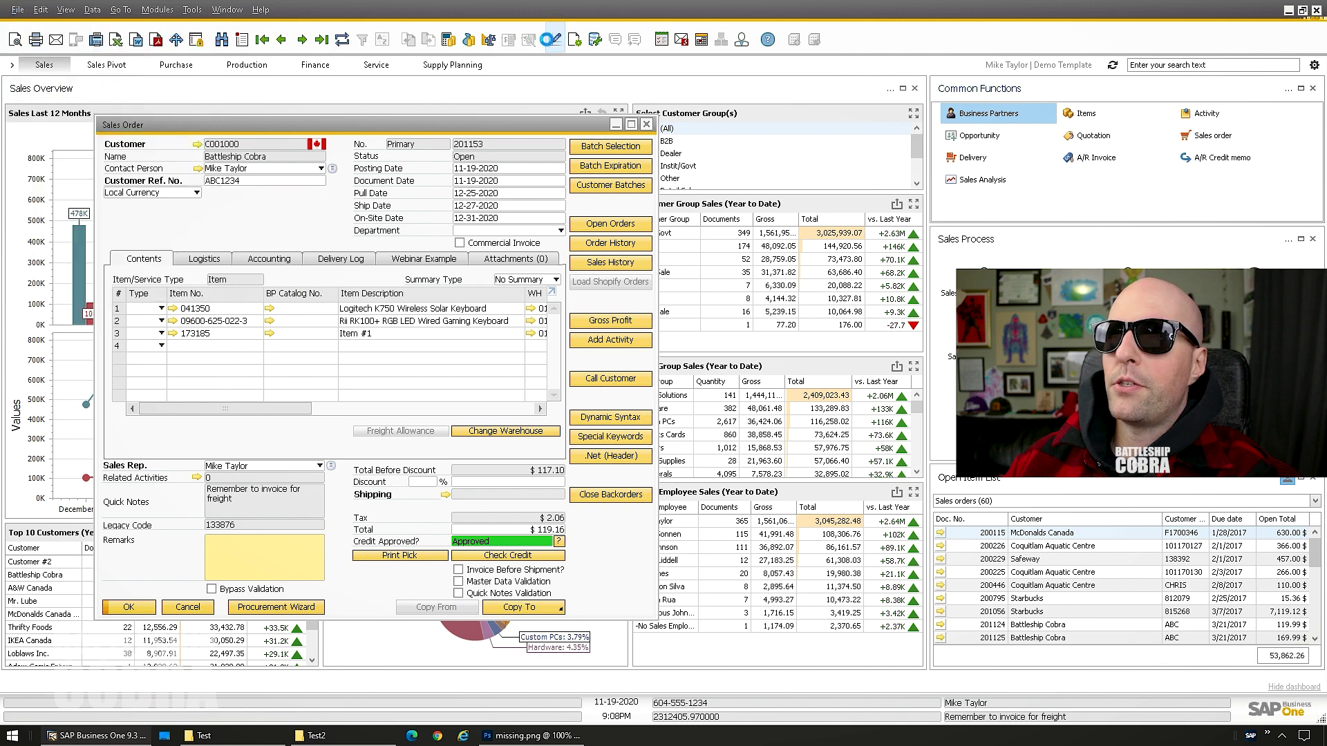
pyautogui.click(665, 412)
pyautogui.scroll(5, 627, 405)
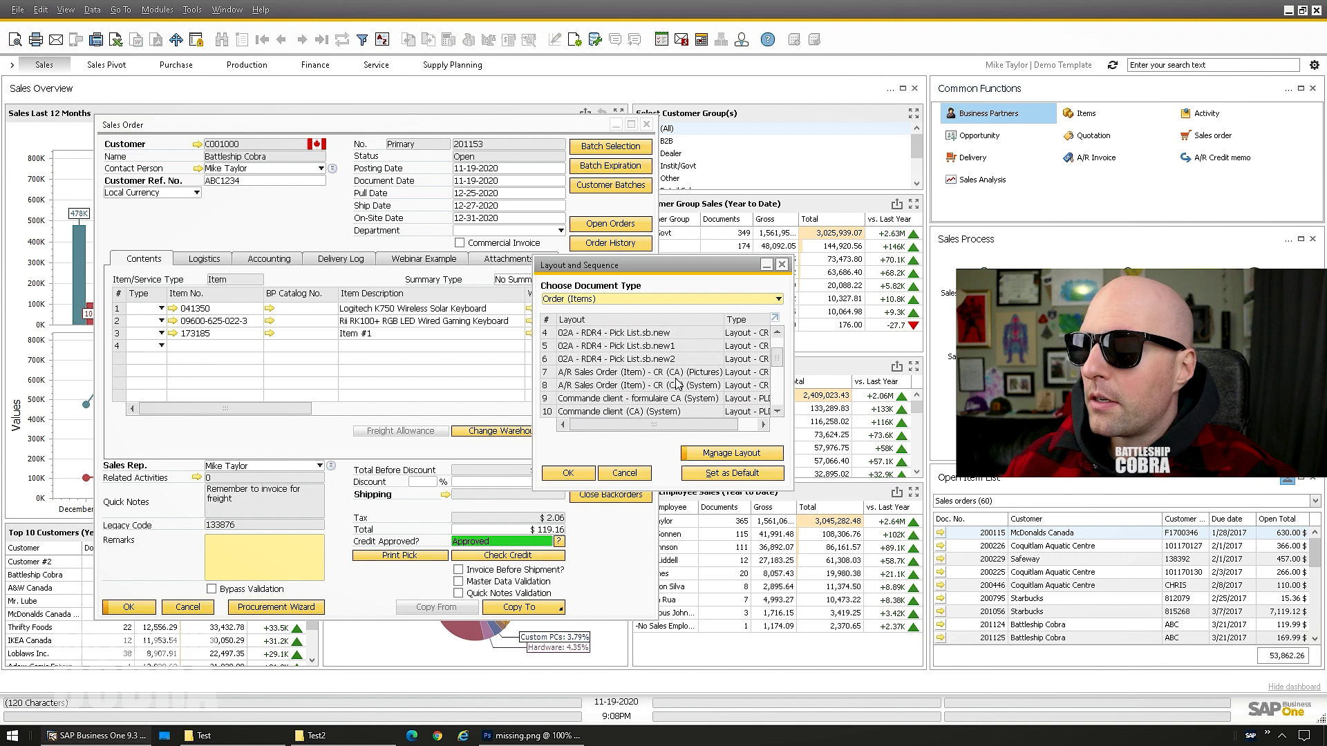
pyautogui.click(684, 373)
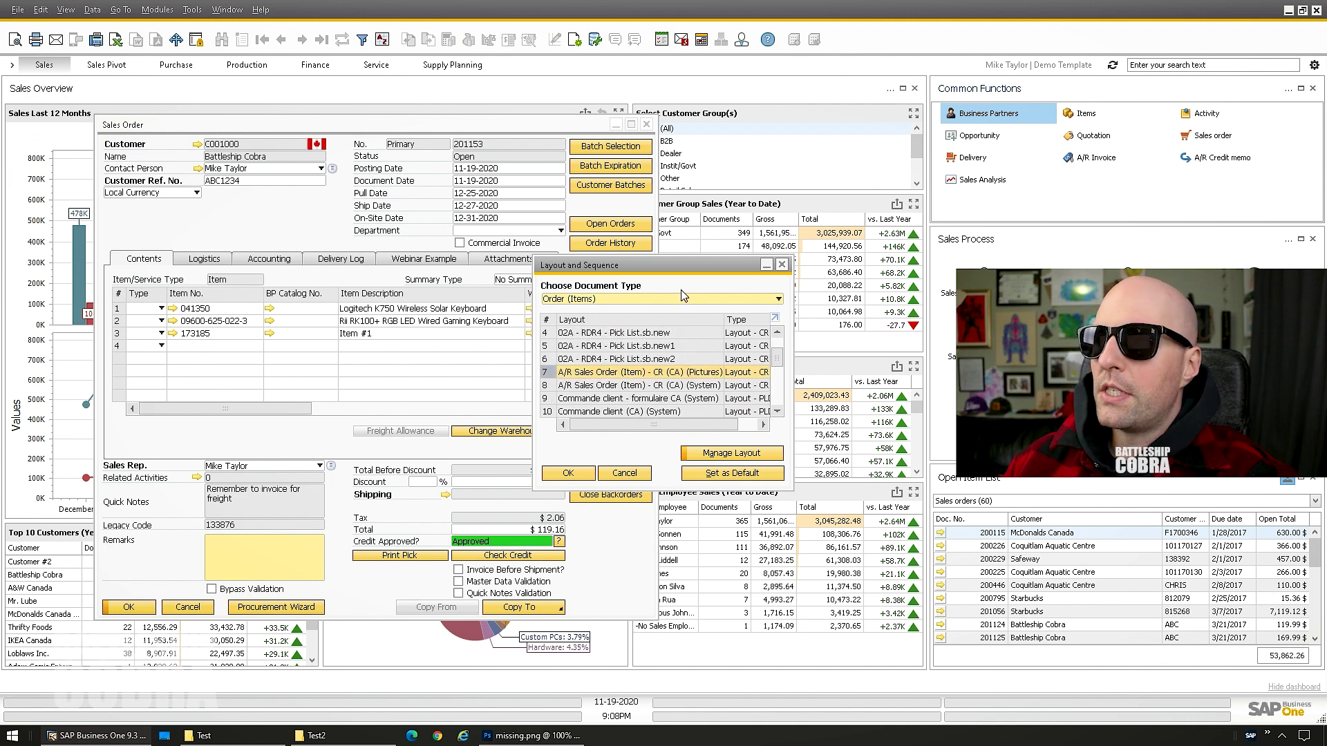
pyautogui.click(712, 475)
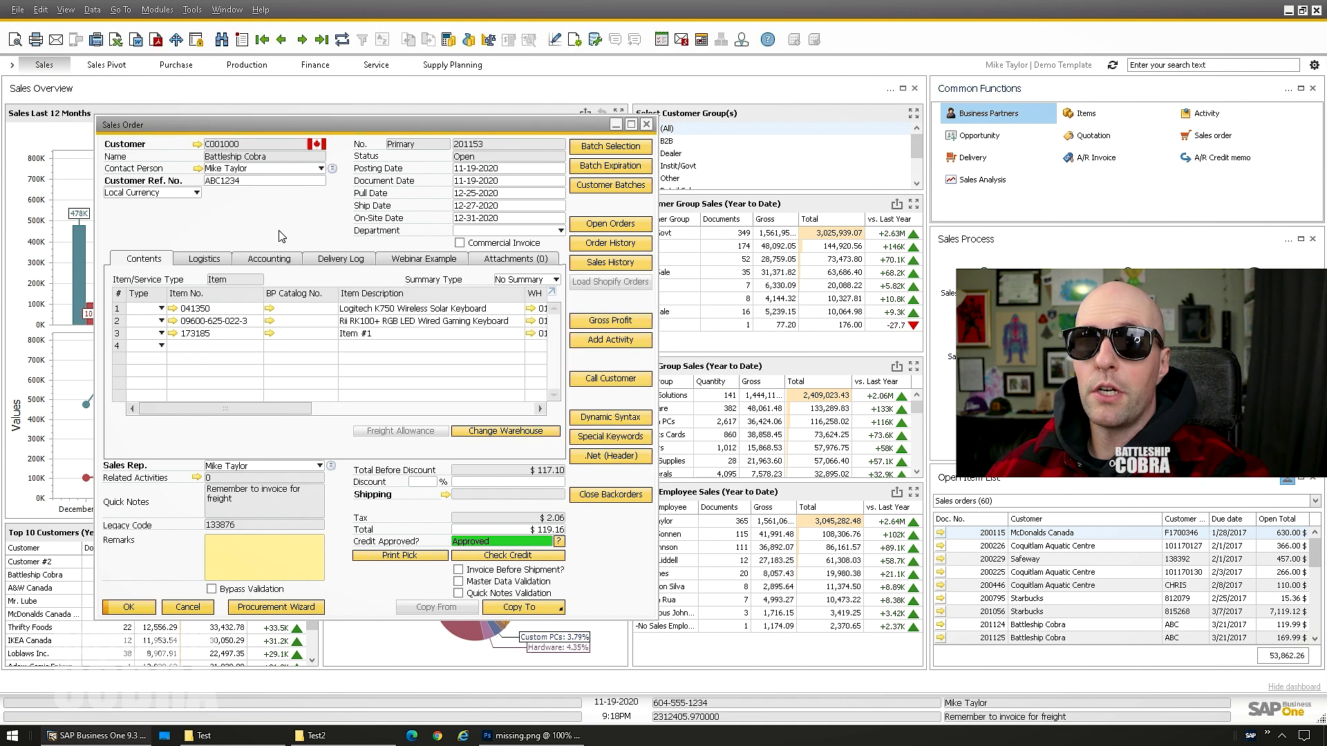
# Preview the sales order with the new default layout and examine the item pictures and missing-picture placeholder
pyautogui.click(14, 41)
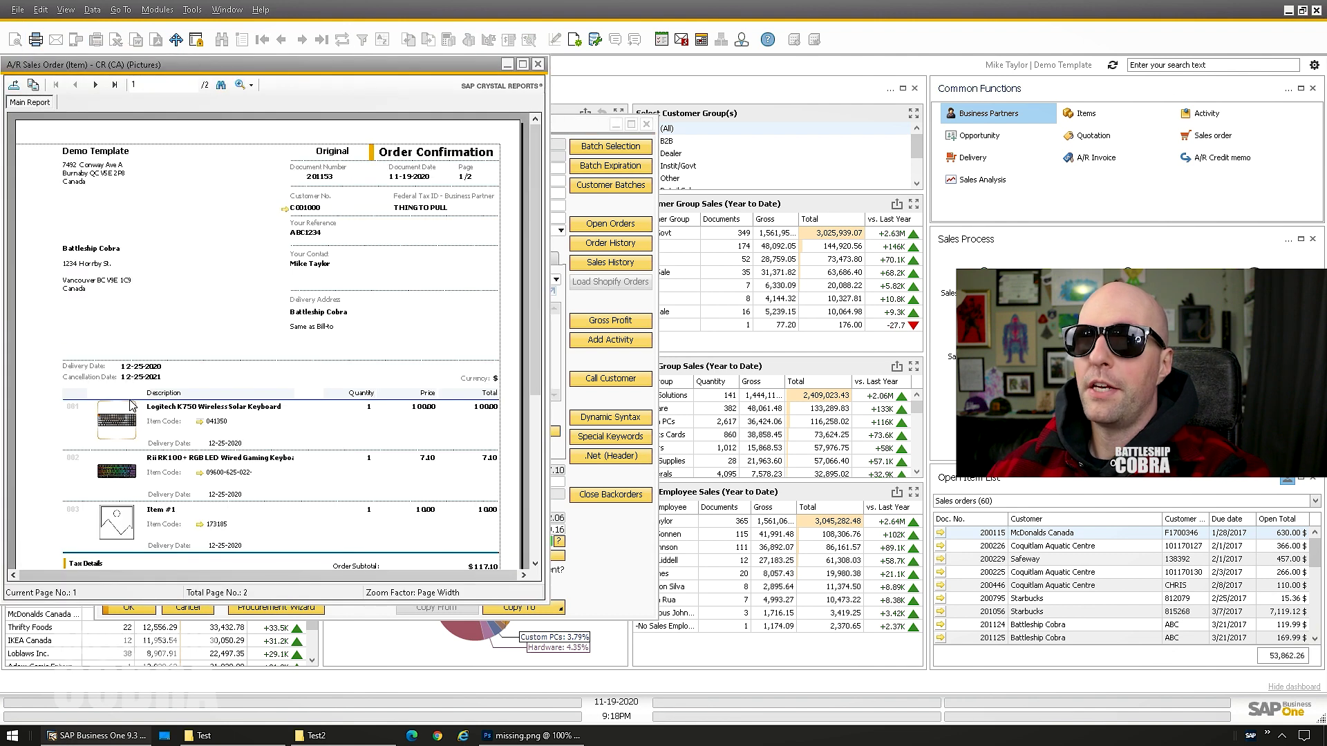
pyautogui.scroll(-3, 183, 211)
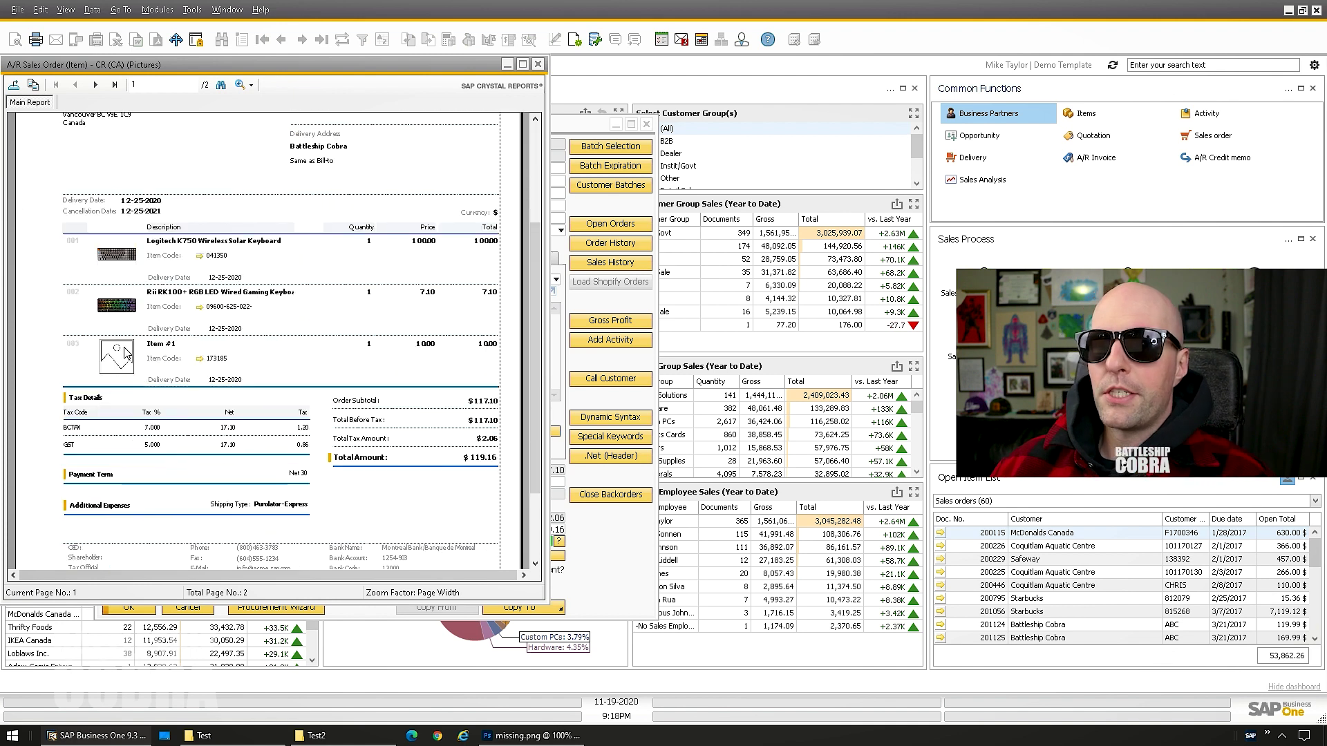